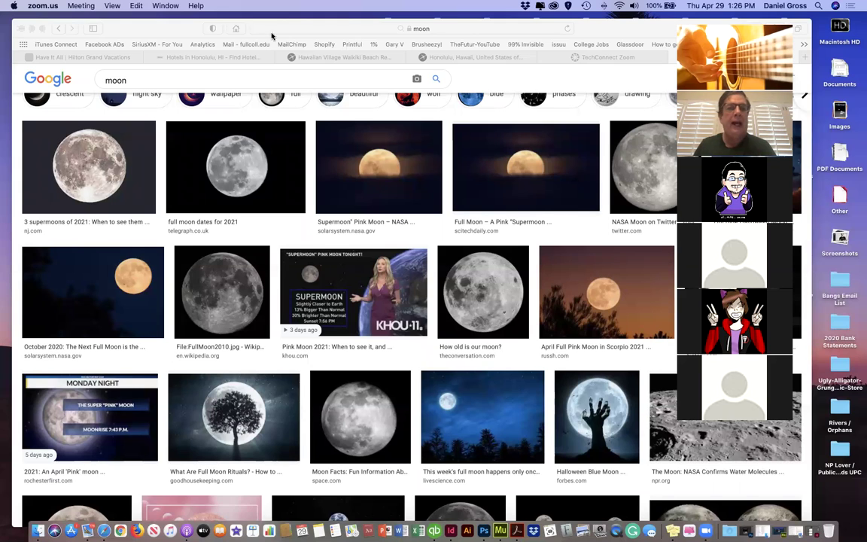
Step: Switch to Safari, open a new tab on the Google home page and reposition the browser window
{"action": "left_click", "coordinate": [638, 36]}
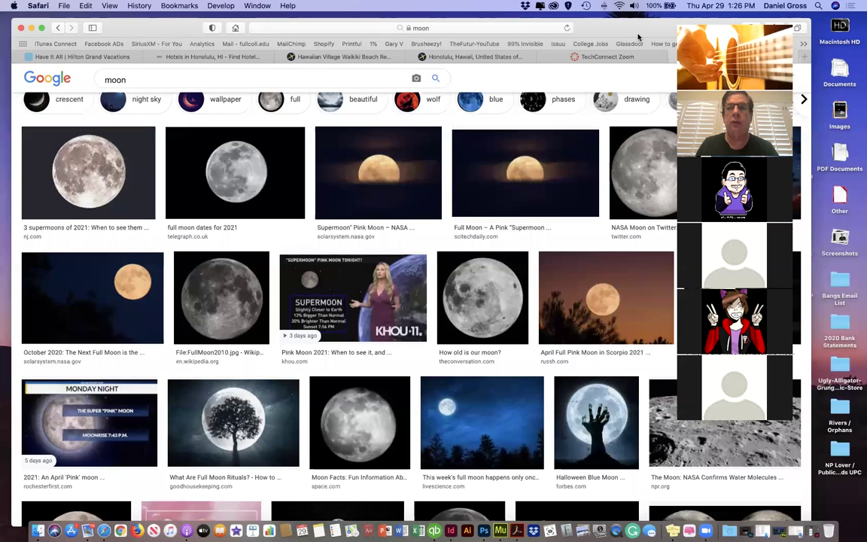
{"action": "left_click", "coordinate": [606, 58]}
{"action": "left_click_drag", "start_coordinate": [552, 38], "coordinate": [437, 35]}
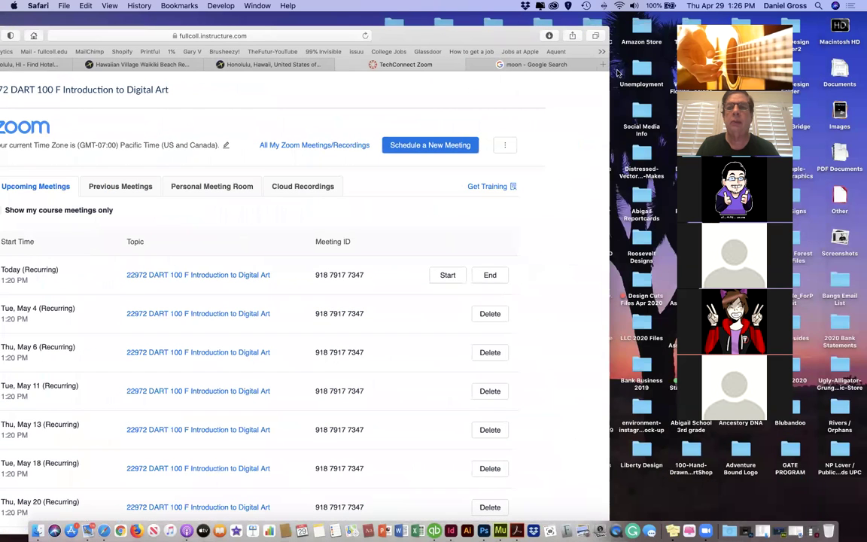
{"action": "left_click", "coordinate": [606, 66]}
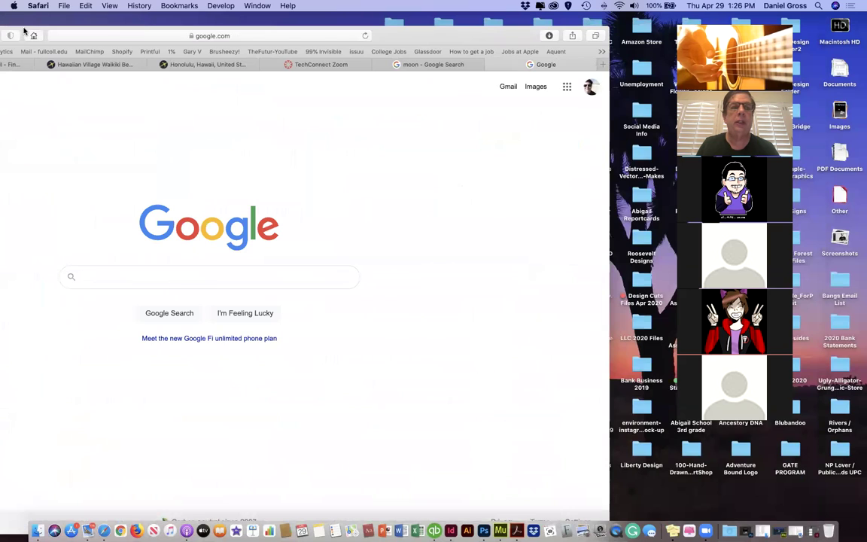
{"action": "double_click", "coordinate": [211, 28]}
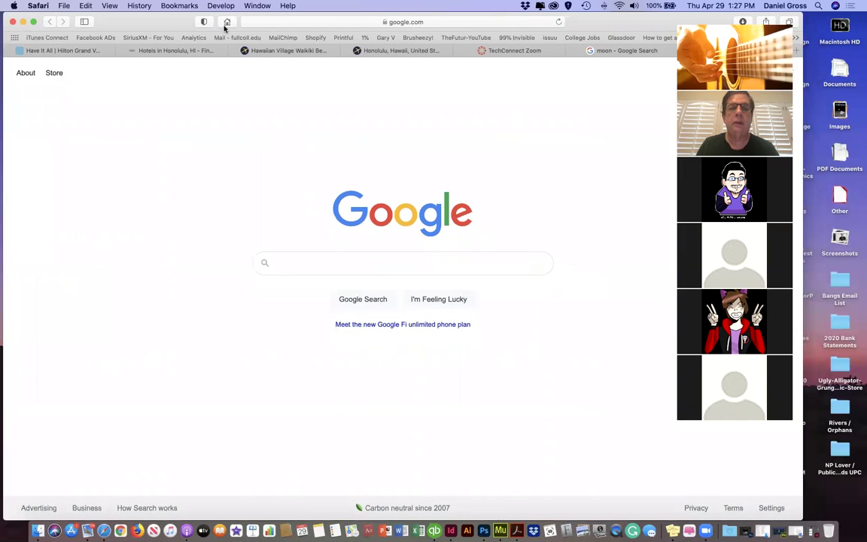
Step: Load the instructor's website page ending in /dart in the new tab and narrow the browser window
{"action": "left_click_drag", "start_coordinate": [606, 25], "coordinate": [600, 60]}
{"action": "left_click", "coordinate": [349, 60]}
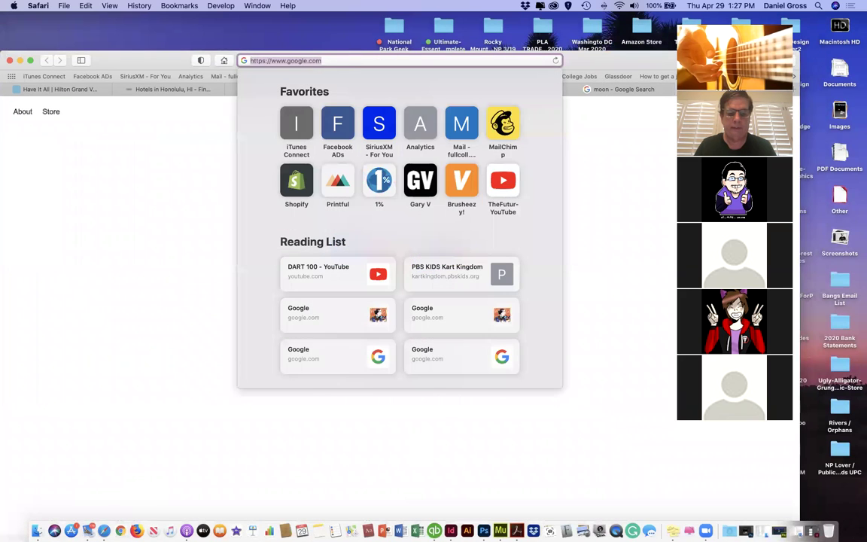
{"action": "type", "text": "danielmgross"}
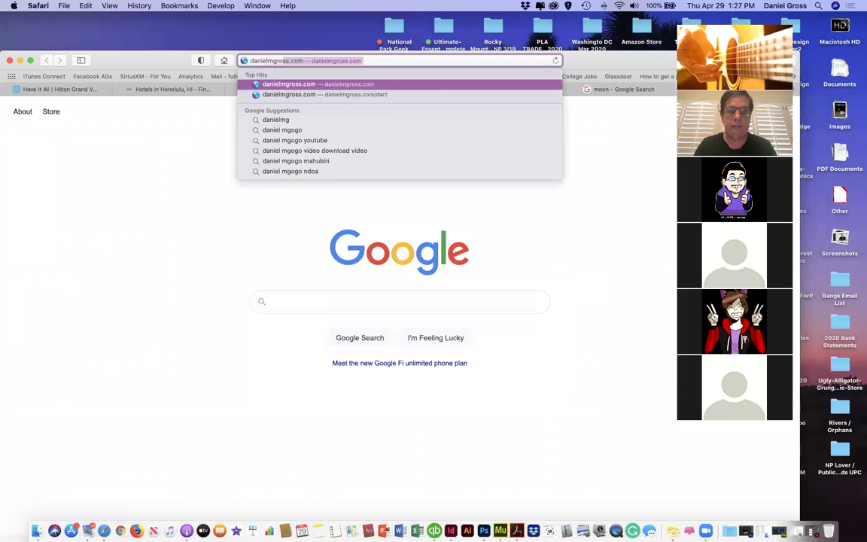
{"action": "type", "text": ".com/dart"}
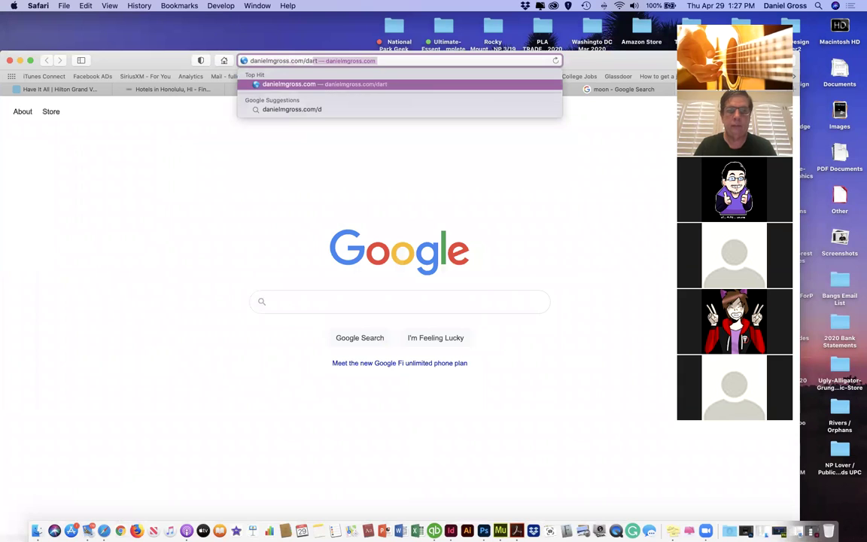
{"action": "key", "text": "Return"}
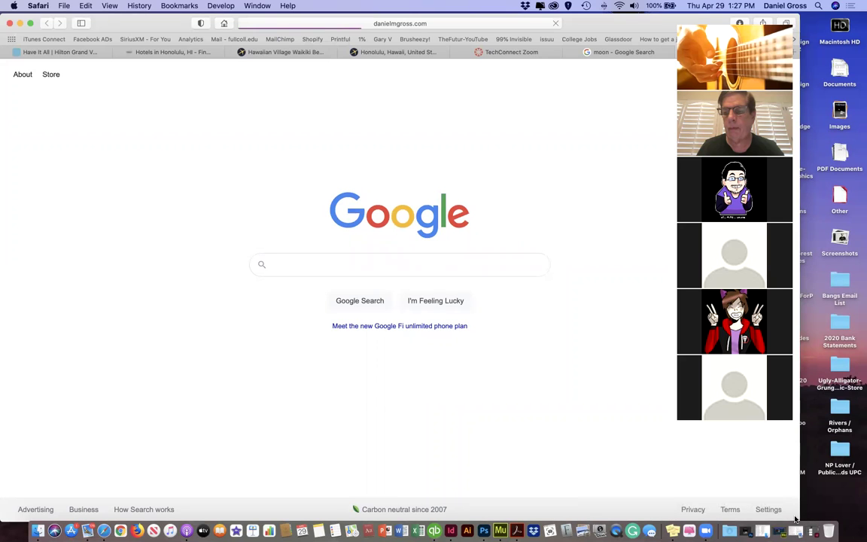
{"action": "left_click_drag", "start_coordinate": [799, 519], "coordinate": [687, 509]}
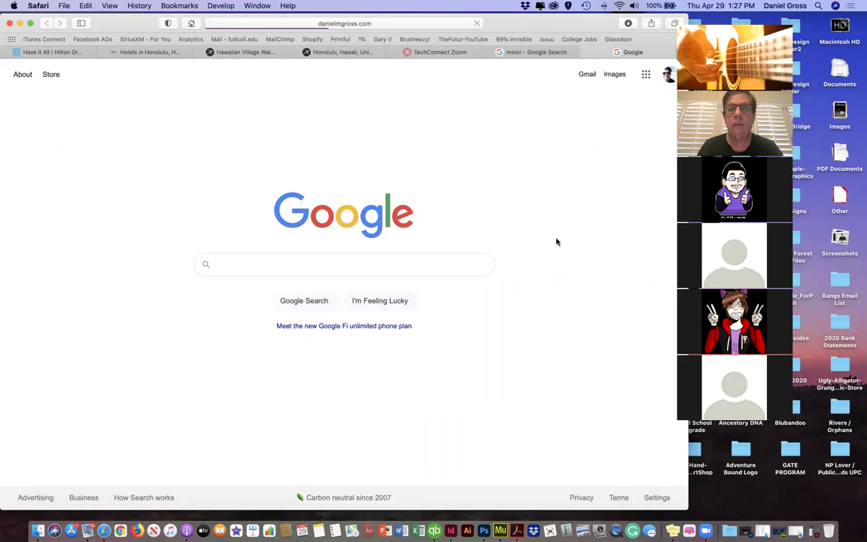
{"action": "left_click", "coordinate": [421, 22]}
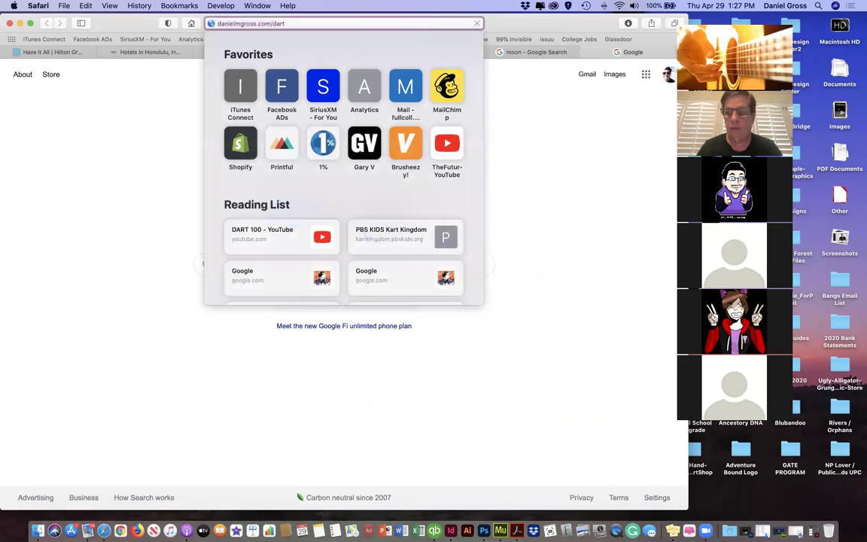
{"action": "key", "text": "Return"}
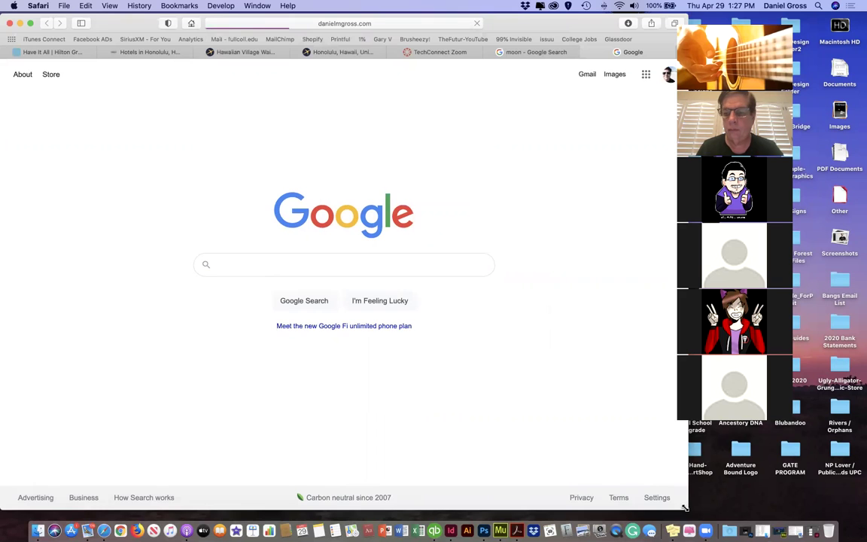
{"action": "left_click_drag", "start_coordinate": [684, 507], "coordinate": [682, 511]}
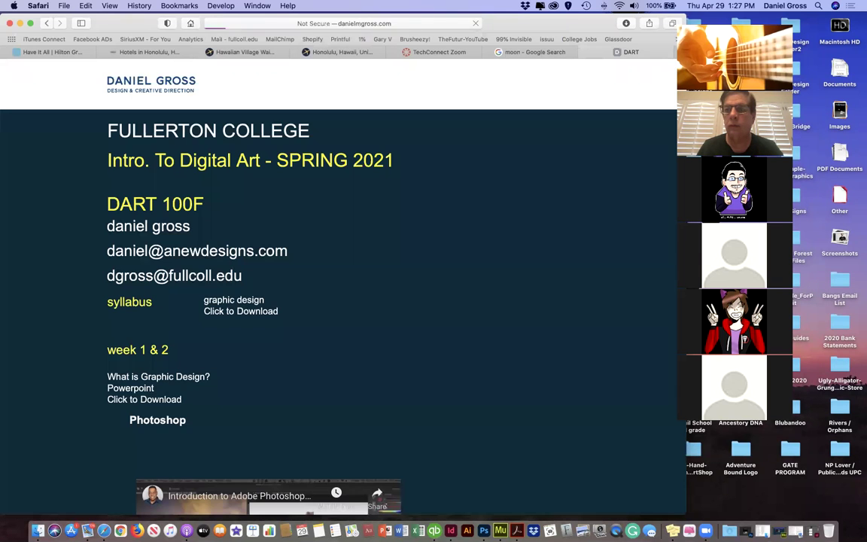
Step: Open the Magazine Layout File PDF linked below the April 27 class session on the course page
{"action": "scroll", "coordinate": [330, 313], "scroll_direction": "down", "scroll_amount": 20}
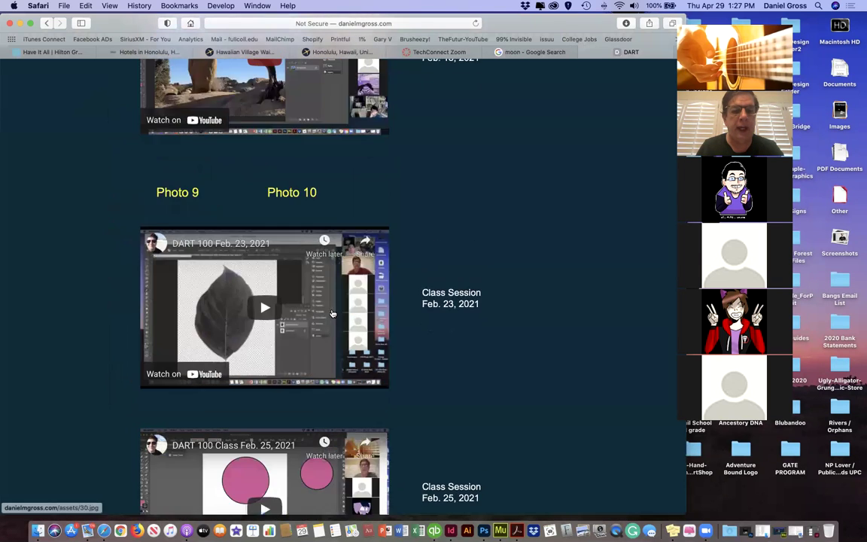
{"action": "scroll", "coordinate": [335, 315], "scroll_direction": "down", "scroll_amount": 20}
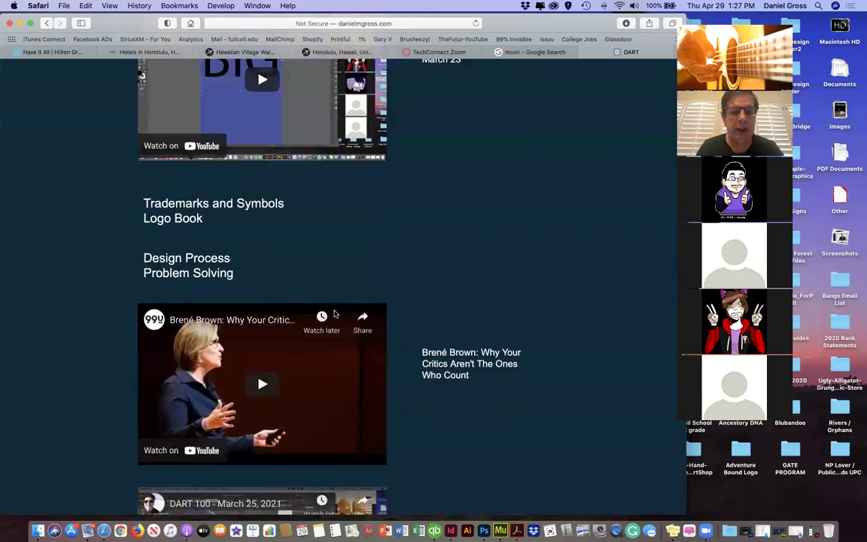
{"action": "scroll", "coordinate": [337, 314], "scroll_direction": "down", "scroll_amount": 20}
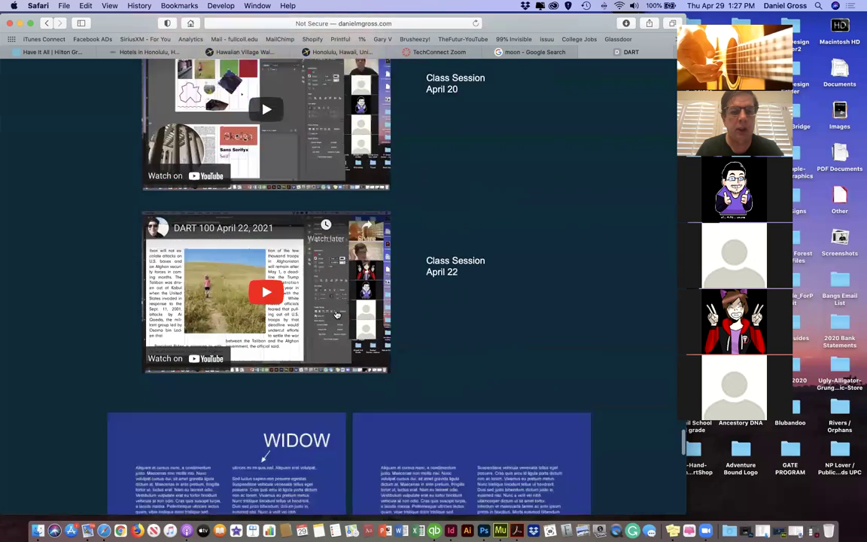
{"action": "scroll", "coordinate": [337, 314], "scroll_direction": "down", "scroll_amount": 3}
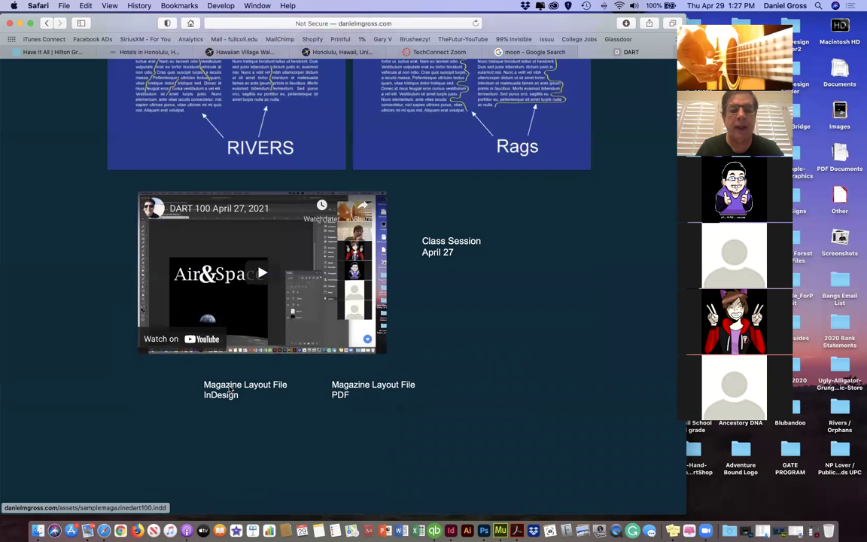
{"action": "left_click", "coordinate": [339, 389]}
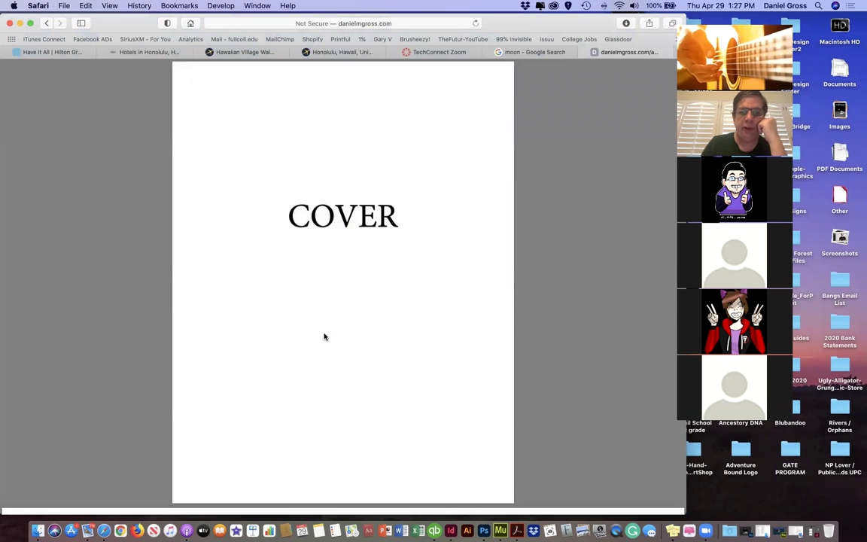
Step: Look through the pages of the magazine layout PDF and return to the course page
{"action": "scroll", "coordinate": [325, 337], "scroll_direction": "down", "scroll_amount": 10}
{"action": "scroll", "coordinate": [325, 336], "scroll_direction": "down", "scroll_amount": 10}
{"action": "scroll", "coordinate": [325, 336], "scroll_direction": "down", "scroll_amount": 3}
{"action": "scroll", "coordinate": [325, 337], "scroll_direction": "up", "scroll_amount": 10}
{"action": "scroll", "coordinate": [326, 336], "scroll_direction": "up", "scroll_amount": 10}
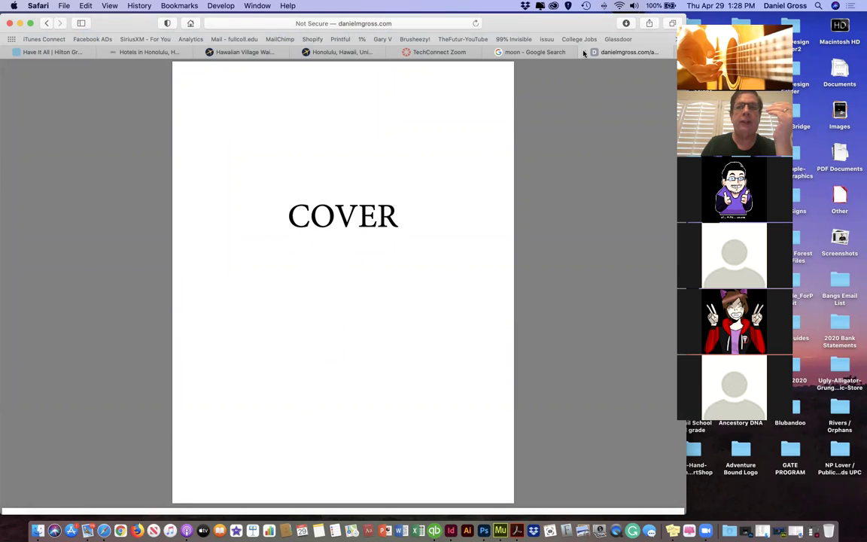
{"action": "left_click", "coordinate": [45, 24]}
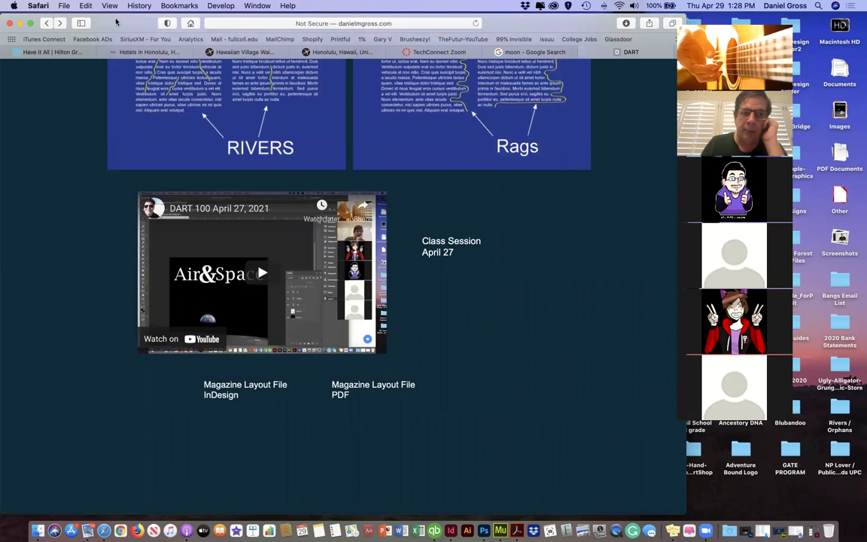
Step: Switch to InDesign and review the spreads of SampleMagazineDART100.indd, selecting the Article 1 spread on pages 2-3
{"action": "left_click_drag", "start_coordinate": [116, 22], "coordinate": [129, 20]}
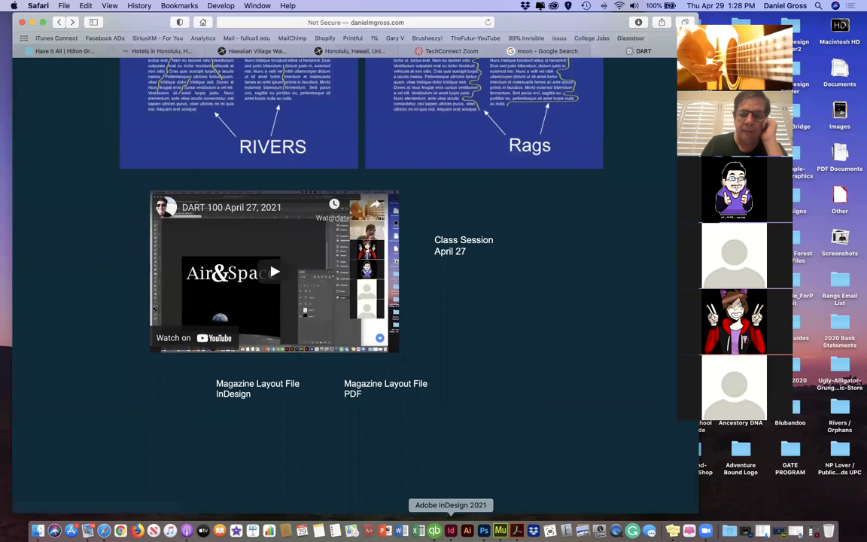
{"action": "left_click", "coordinate": [451, 531]}
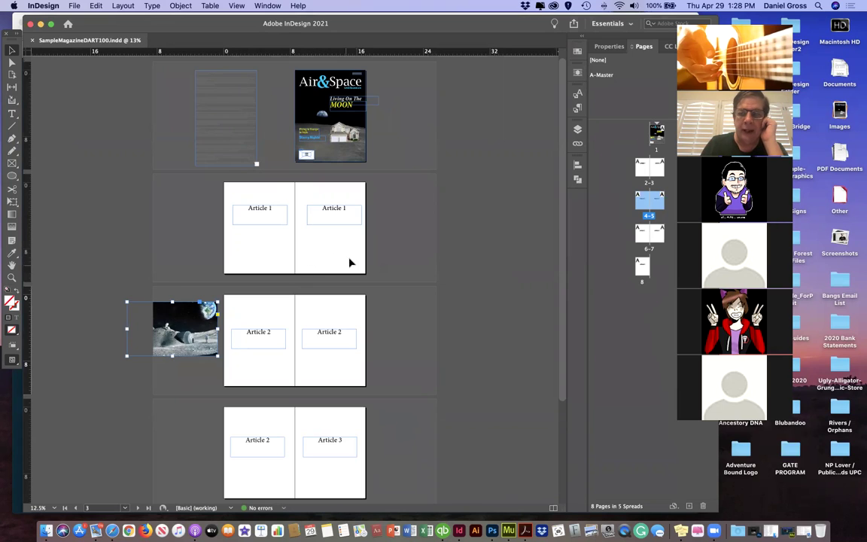
{"action": "left_click", "coordinate": [273, 245]}
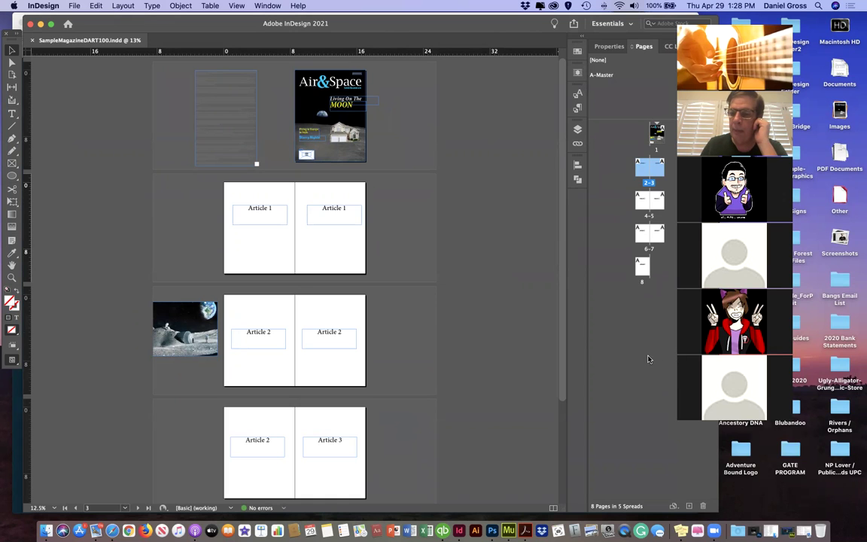
{"action": "left_click_drag", "start_coordinate": [134, 27], "coordinate": [137, 28]}
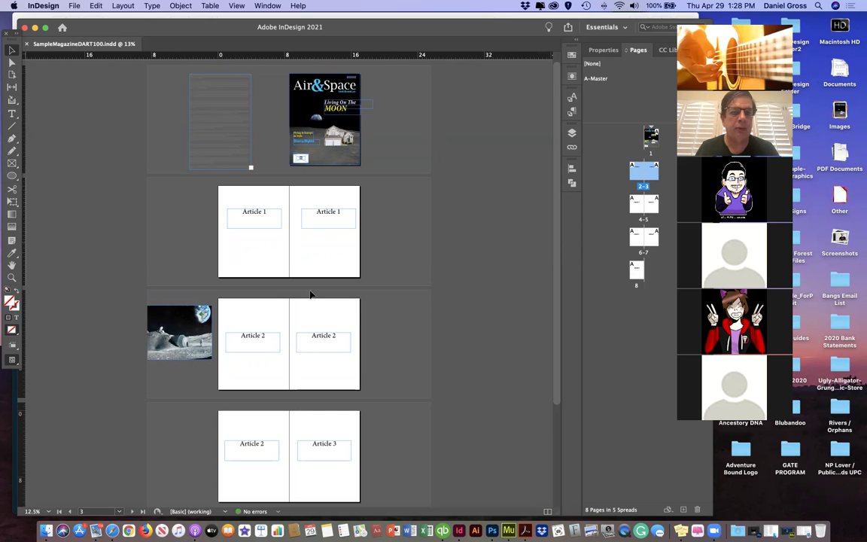
{"action": "scroll", "coordinate": [383, 366], "scroll_direction": "down", "scroll_amount": 3}
{"action": "scroll", "coordinate": [384, 366], "scroll_direction": "up", "scroll_amount": 4}
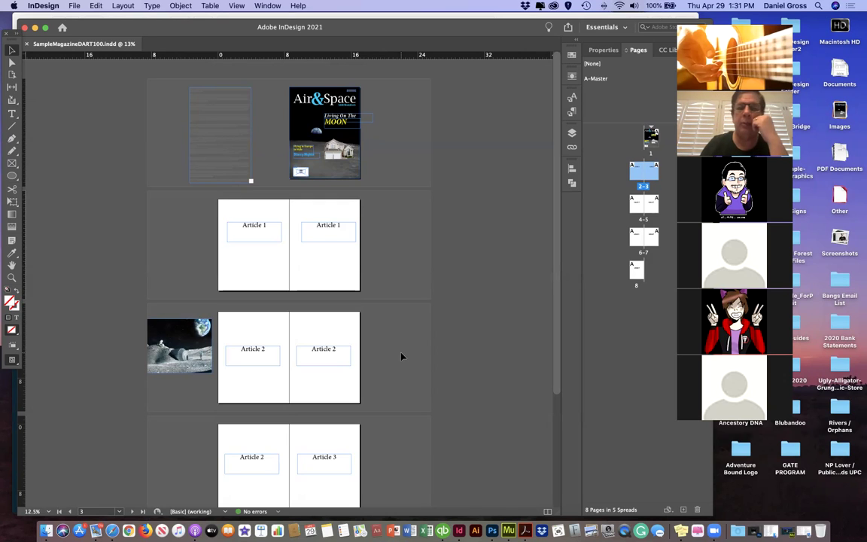
Step: Move the moon base image and the long article text frame to the Article 1 spread on pages 2-3 and save the document
{"action": "left_click_drag", "start_coordinate": [183, 350], "coordinate": [209, 275]}
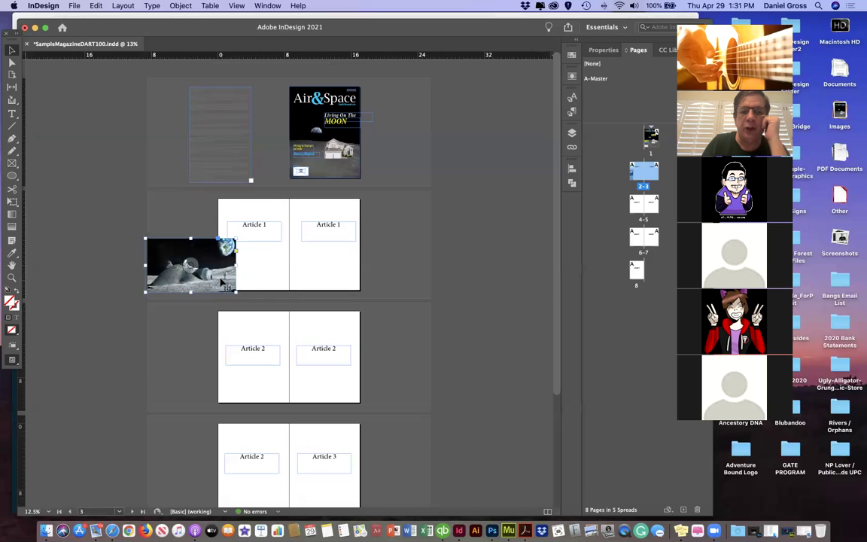
{"action": "left_click", "coordinate": [224, 153]}
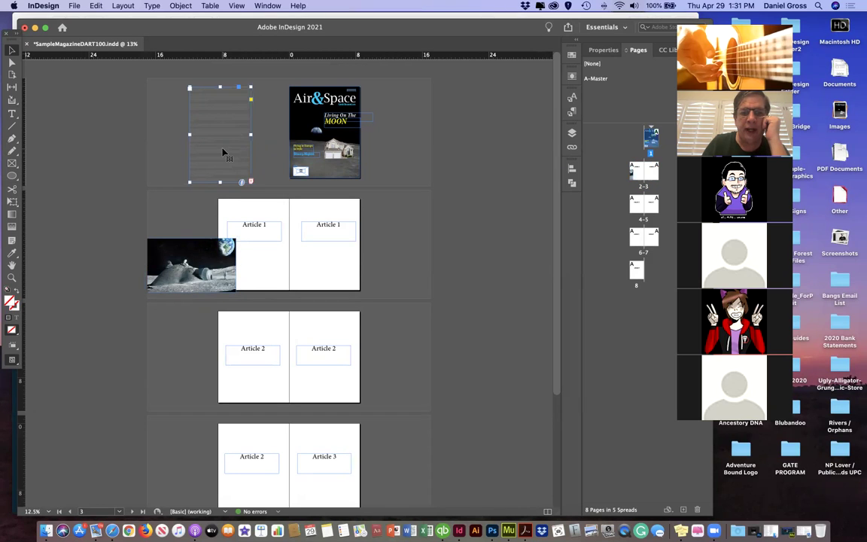
{"action": "left_click_drag", "start_coordinate": [224, 152], "coordinate": [401, 258]}
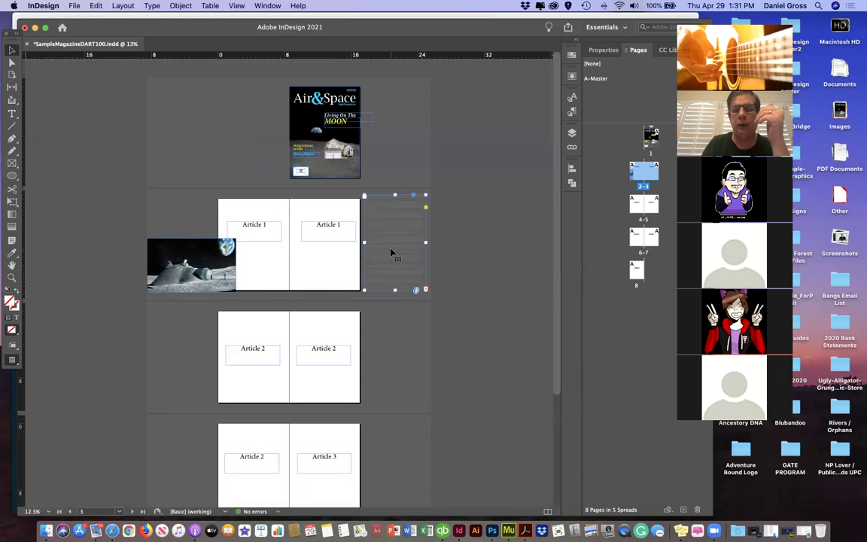
{"action": "key", "text": "super+5"}
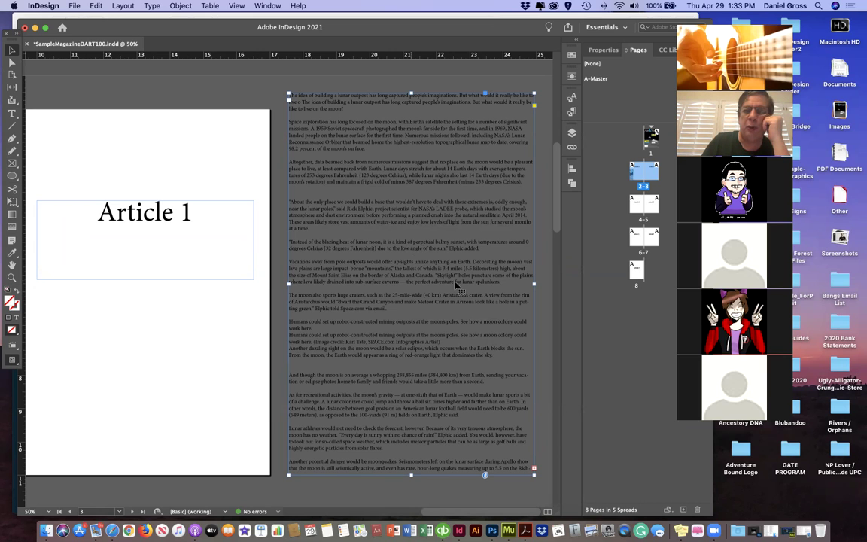
{"action": "scroll", "coordinate": [457, 285], "scroll_direction": "left", "scroll_amount": 2}
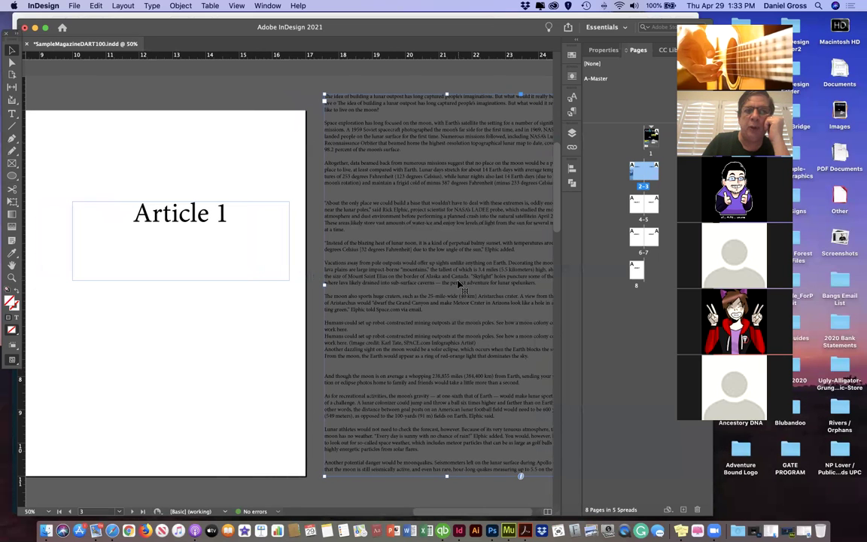
{"action": "key", "text": "super+s"}
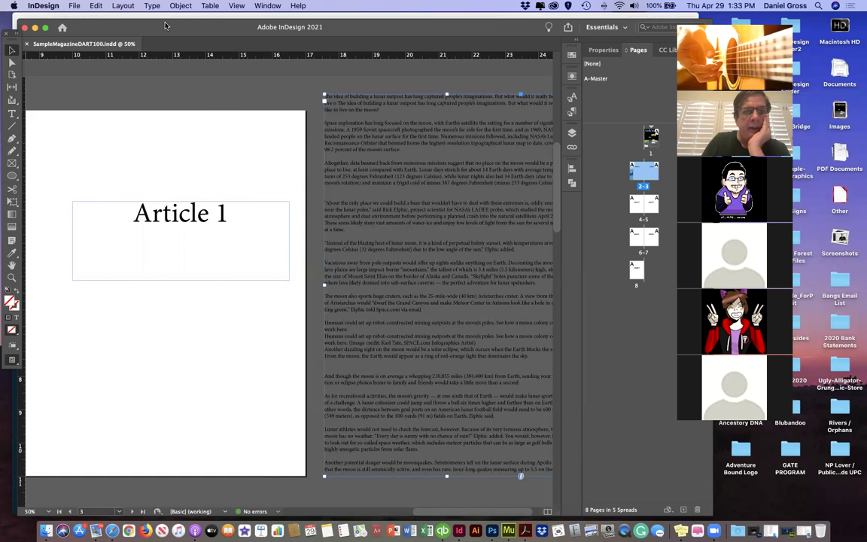
Step: Switch to Safari's Google Images results for moon and set the size filter to Any size
{"action": "key", "text": "super+Tab"}
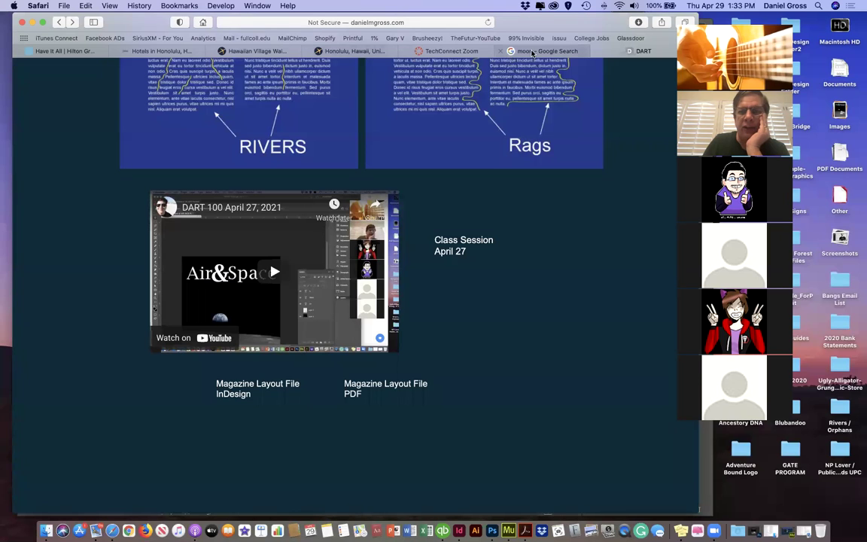
{"action": "left_click", "coordinate": [527, 53]}
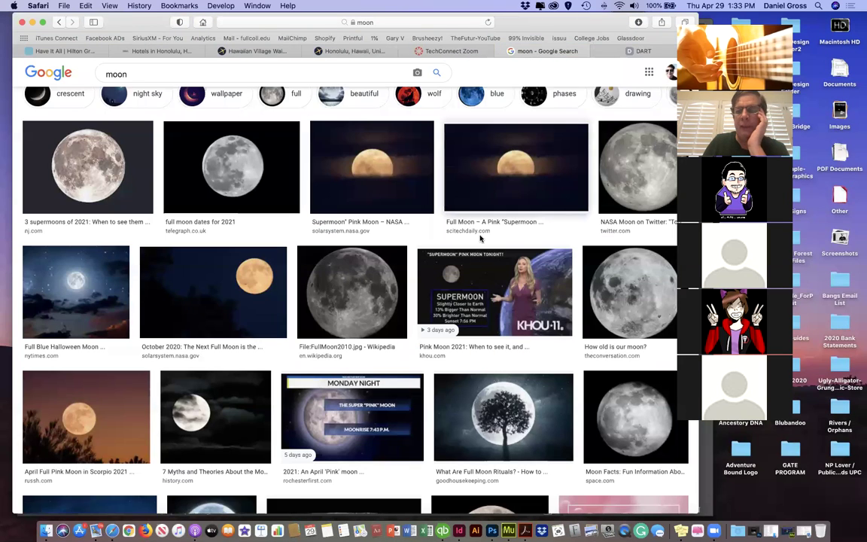
{"action": "scroll", "coordinate": [461, 234], "scroll_direction": "up", "scroll_amount": 2}
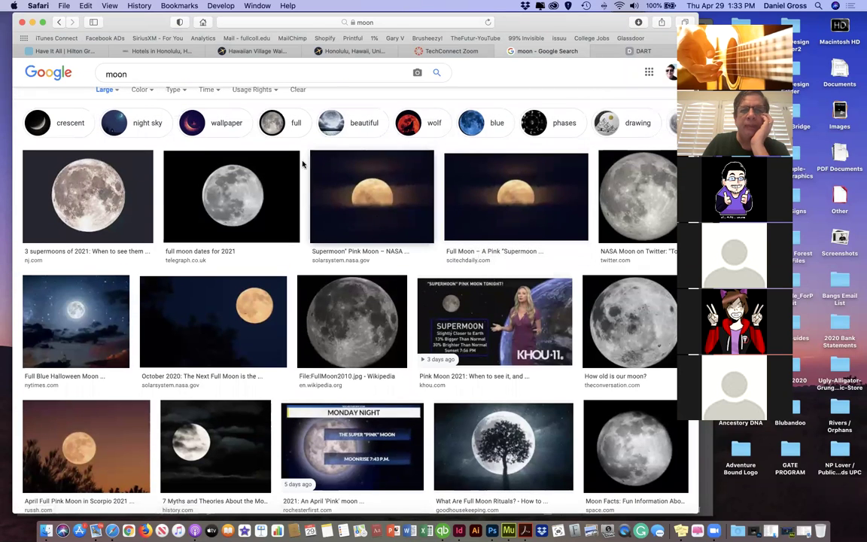
{"action": "scroll", "coordinate": [304, 170], "scroll_direction": "up", "scroll_amount": 2}
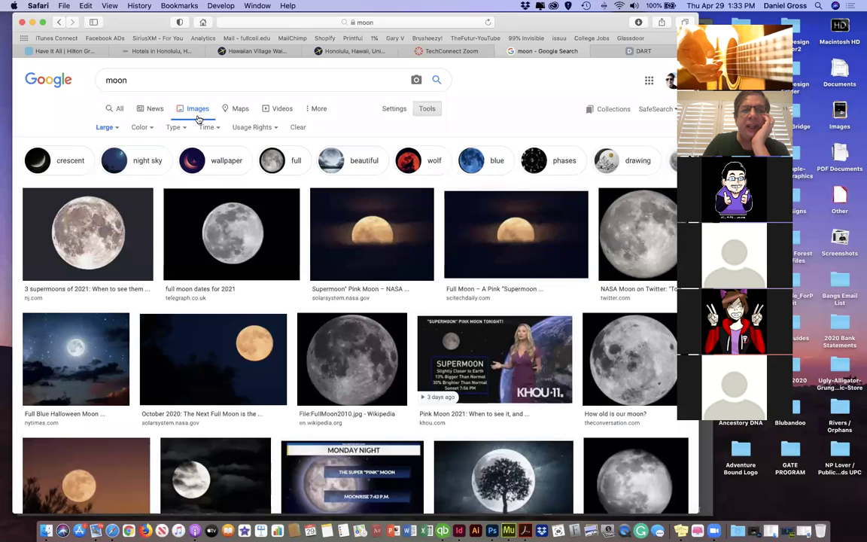
{"action": "left_click", "coordinate": [112, 128]}
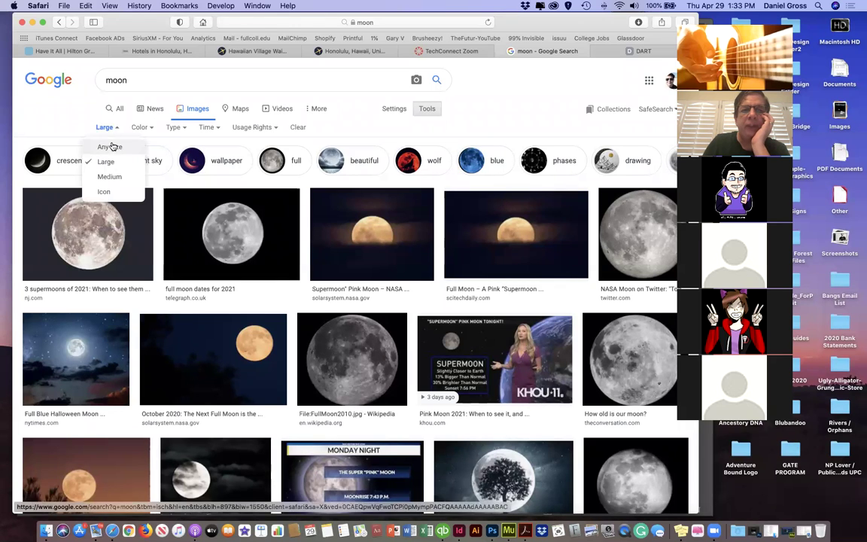
{"action": "left_click", "coordinate": [110, 146]}
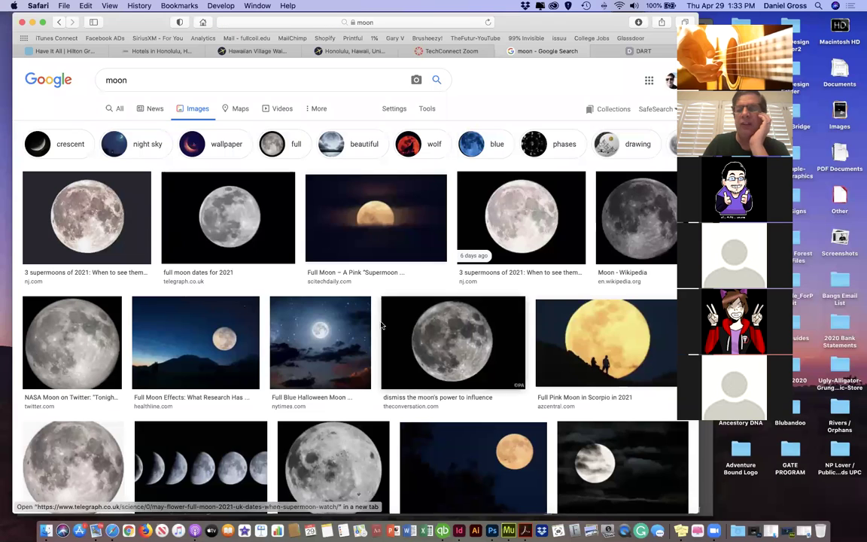
Step: Search Google Images for penguin and limit the results to large images
{"action": "double_click", "coordinate": [116, 80]}
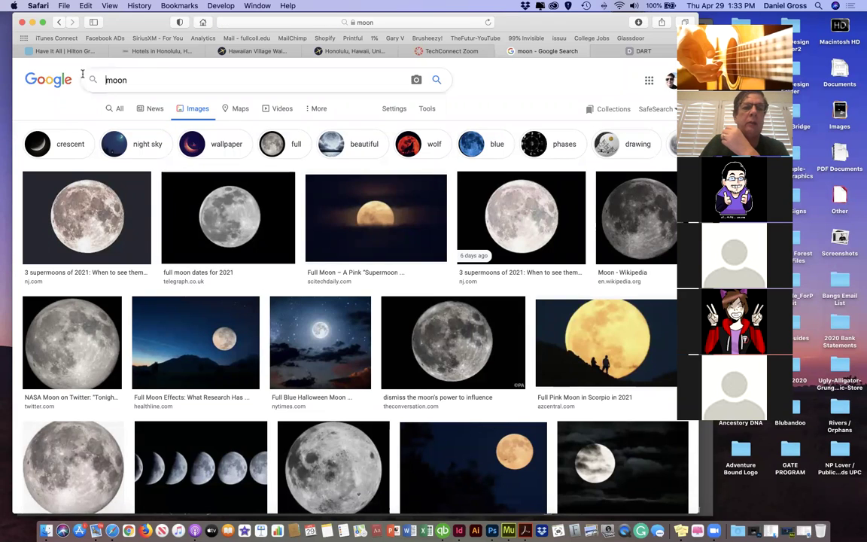
{"action": "type", "text": "pengi"}
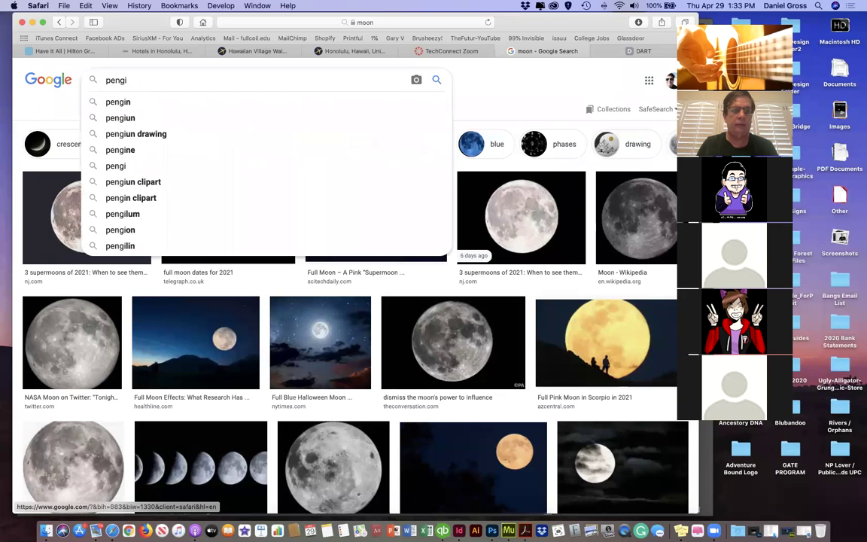
{"action": "type", "text": "u"}
{"action": "left_click", "coordinate": [112, 93]}
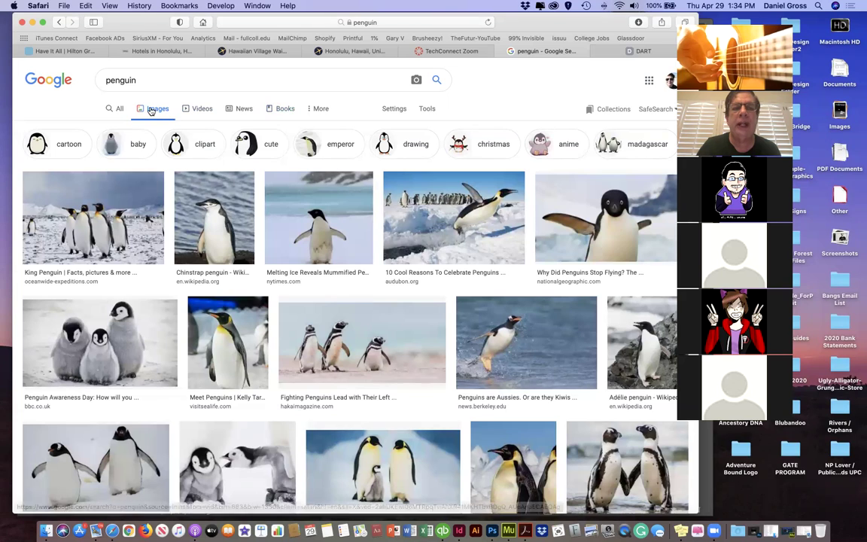
{"action": "left_click", "coordinate": [428, 110]}
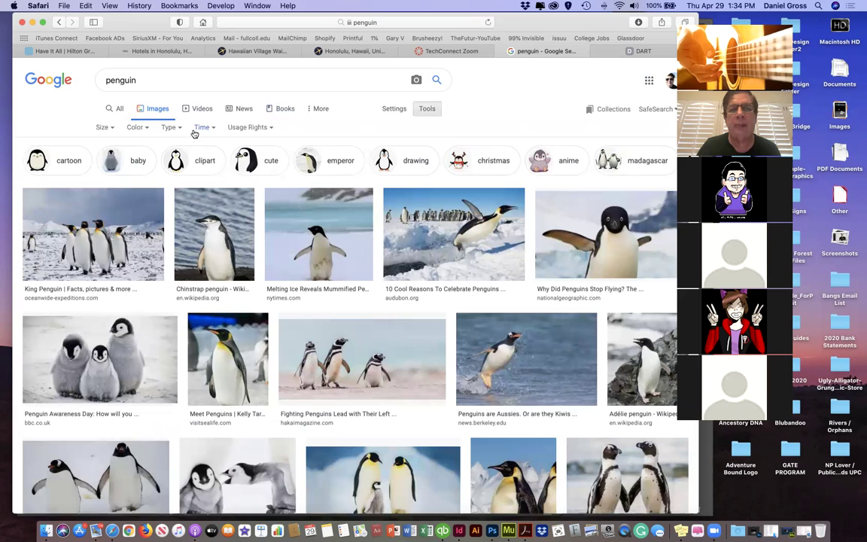
{"action": "left_click", "coordinate": [106, 128]}
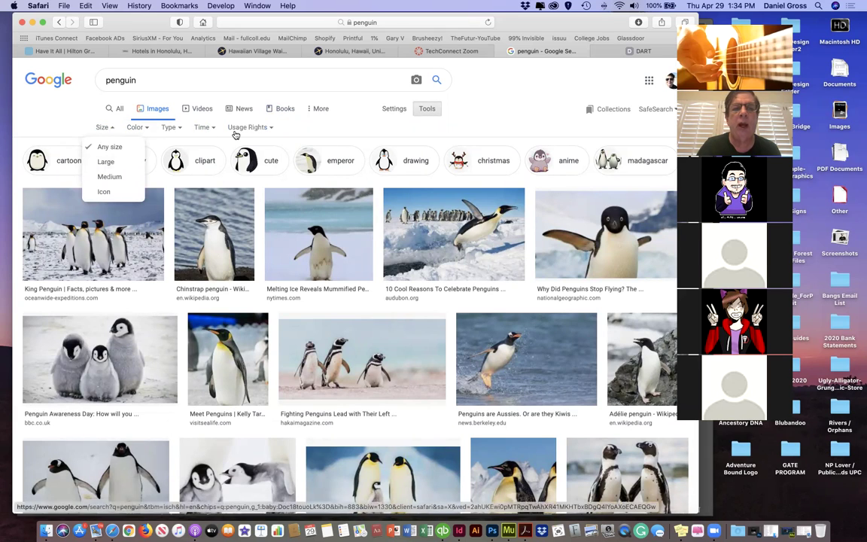
{"action": "left_click", "coordinate": [105, 163]}
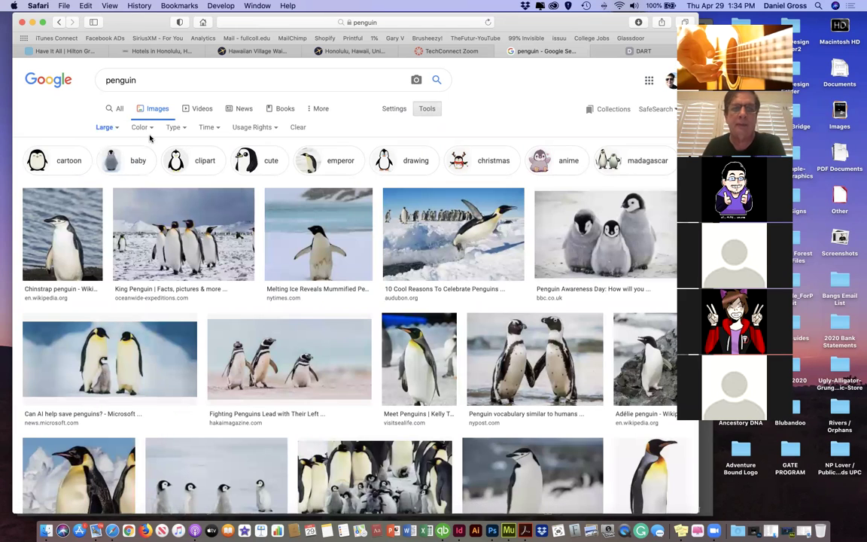
Step: Filter the penguin images by Commercial & other licenses, switch to Creative Commons licenses, and preview the Wikimedia penguin jumping out of the water
{"action": "left_click", "coordinate": [263, 128]}
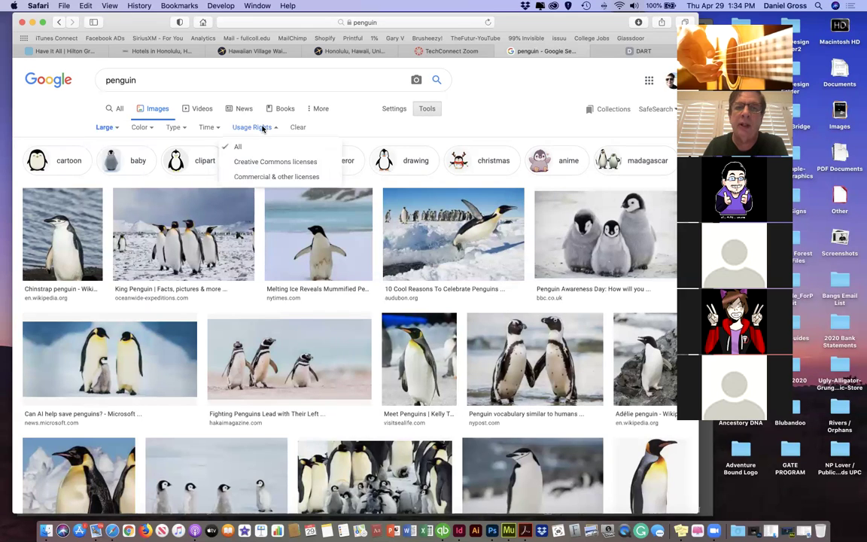
{"action": "left_click", "coordinate": [287, 178]}
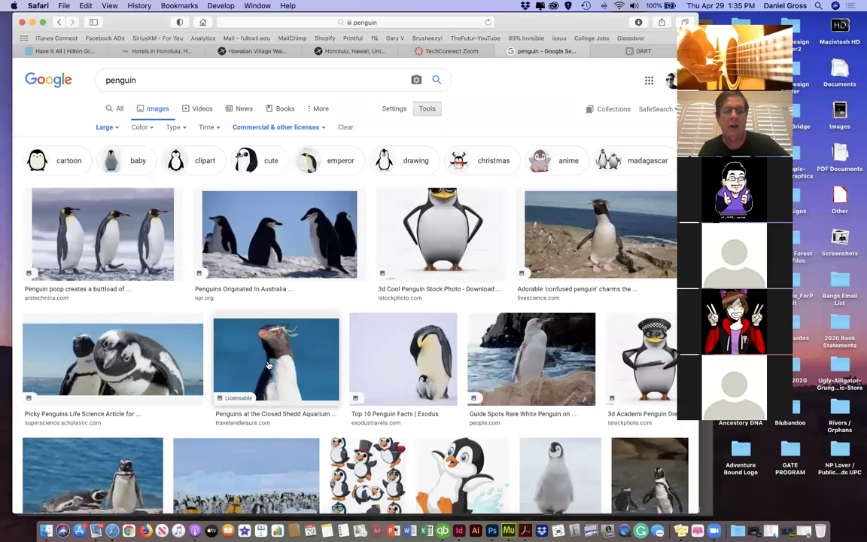
{"action": "left_click", "coordinate": [306, 126]}
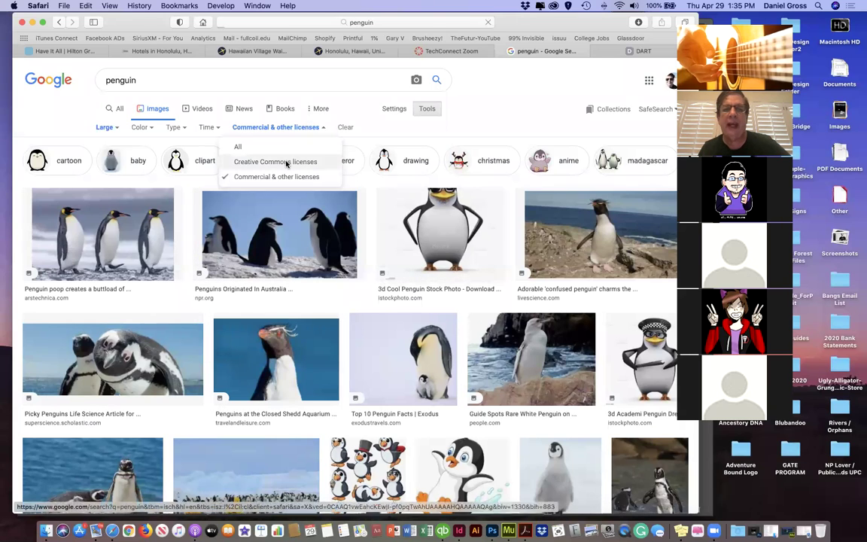
{"action": "left_click", "coordinate": [285, 162]}
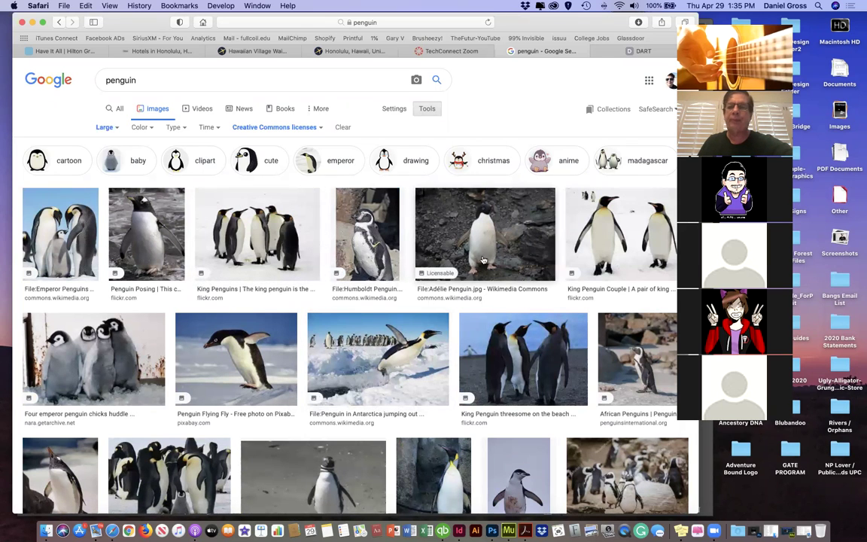
{"action": "scroll", "coordinate": [450, 289], "scroll_direction": "down", "scroll_amount": 3}
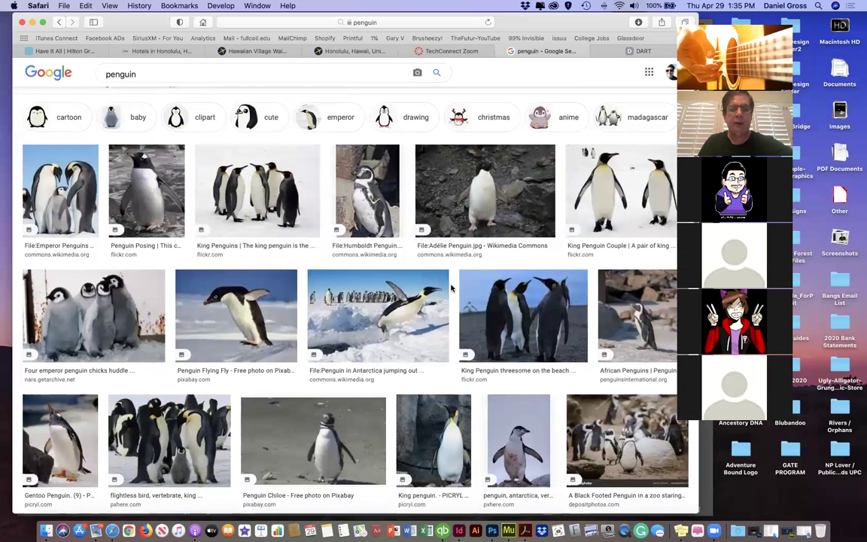
{"action": "left_click", "coordinate": [407, 289]}
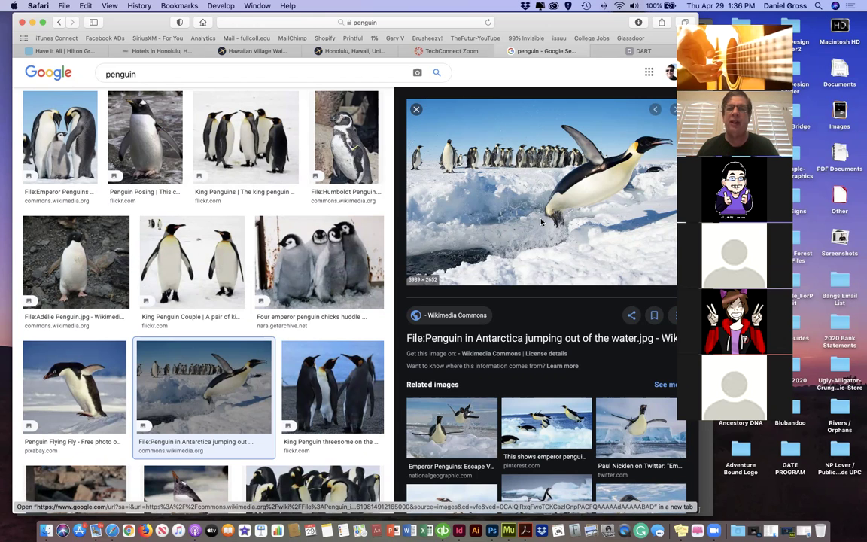
Step: Search Google Images for moon and limit the results to large images
{"action": "left_click", "coordinate": [192, 75]}
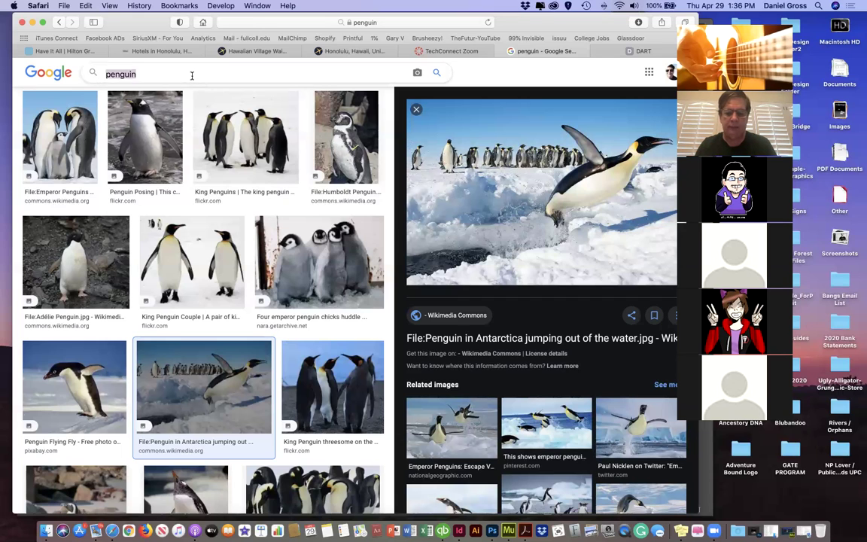
{"action": "type", "text": "moon"}
{"action": "key", "text": "Return"}
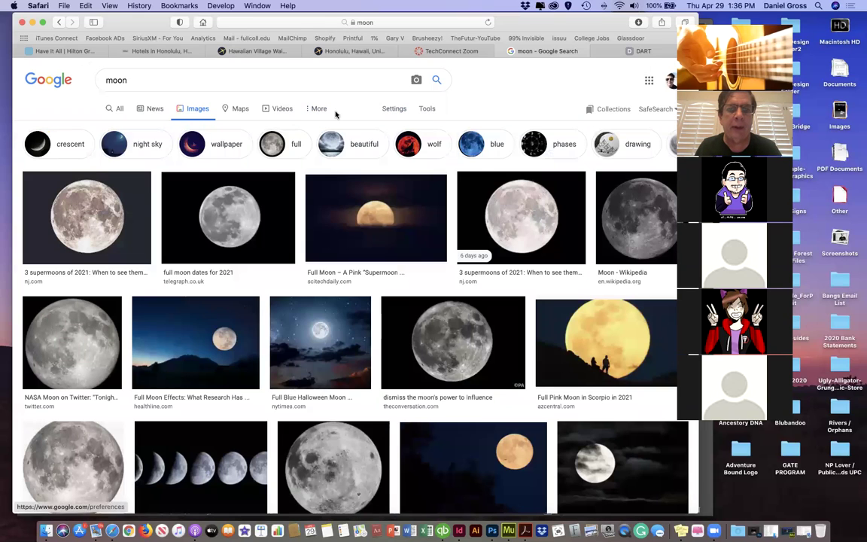
{"action": "left_click", "coordinate": [426, 110]}
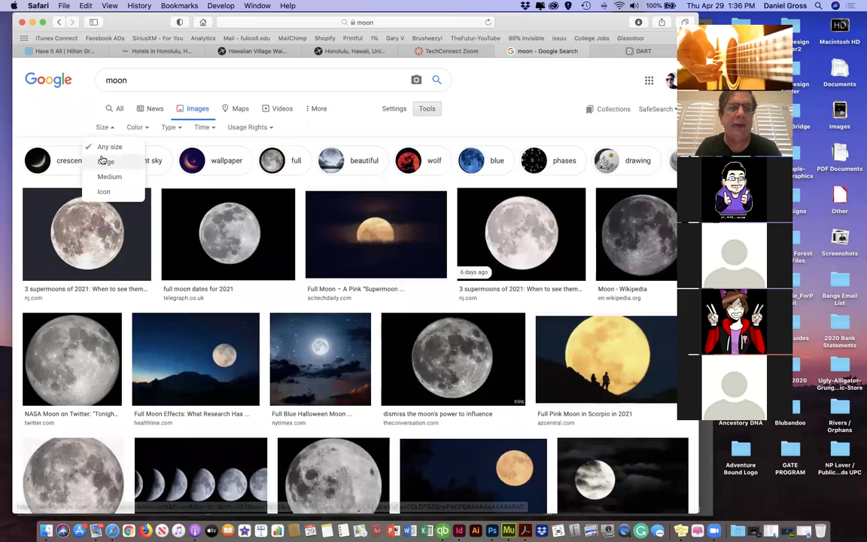
{"action": "left_click", "coordinate": [111, 161]}
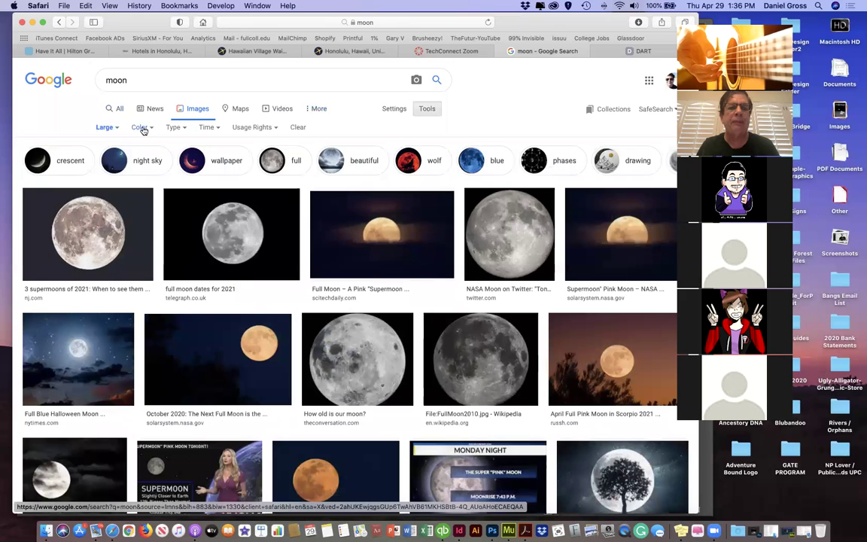
Step: Review the available color, type and time filter options for the moon images
{"action": "left_click", "coordinate": [140, 127]}
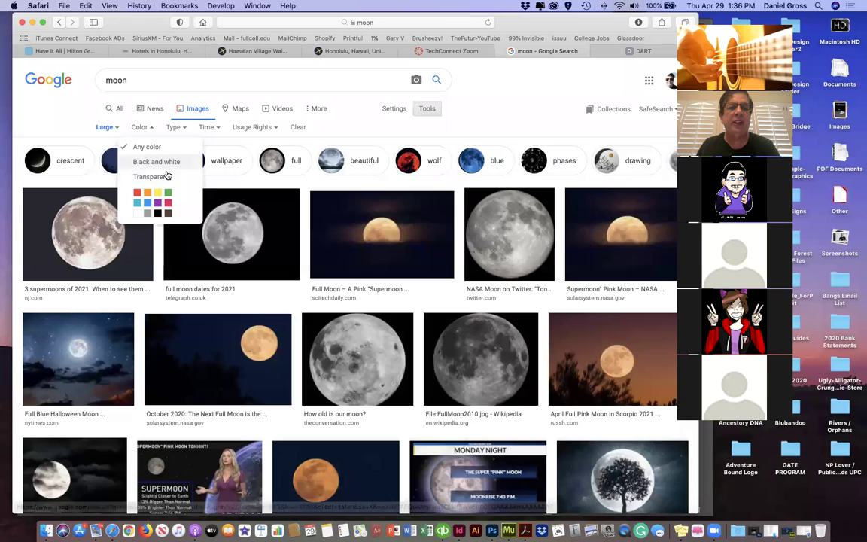
{"action": "left_click", "coordinate": [171, 127]}
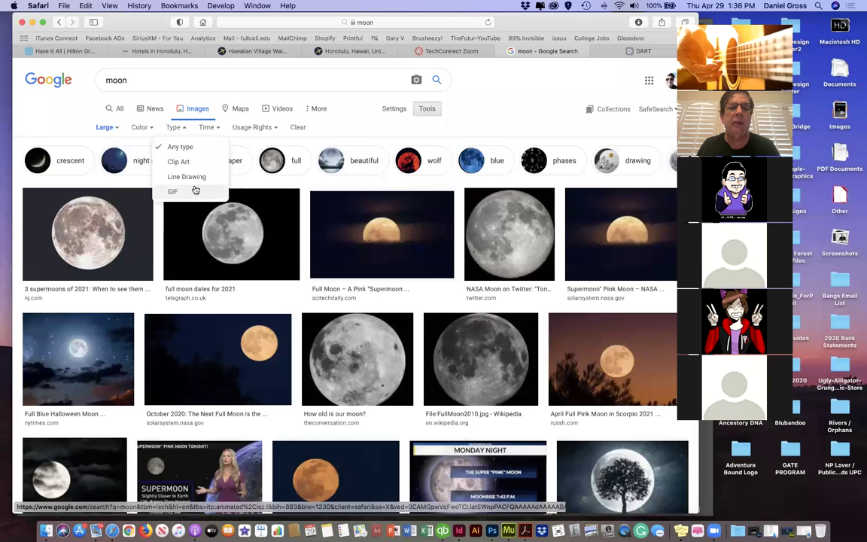
{"action": "left_click", "coordinate": [209, 128]}
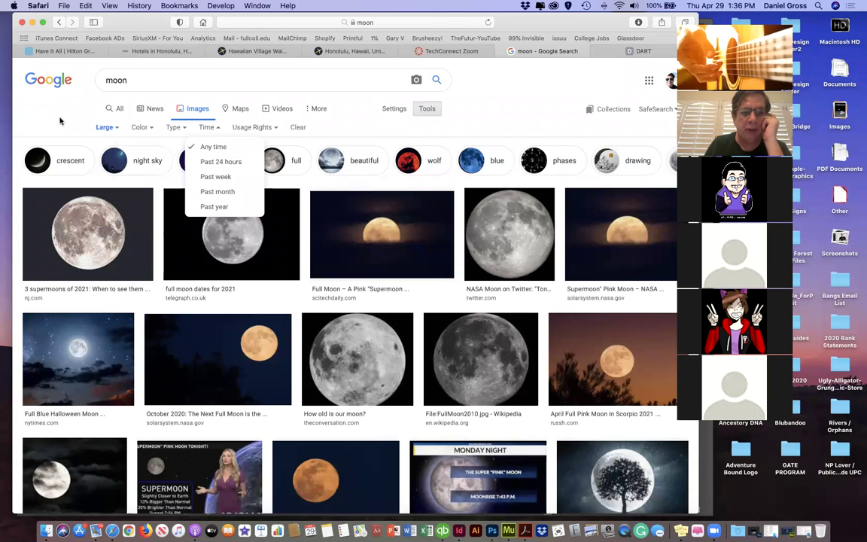
Step: Find the SETI "Why Water on the Moon Matters" lunar surface image and place it on the Article 1 spread in InDesign
{"action": "left_click", "coordinate": [89, 236]}
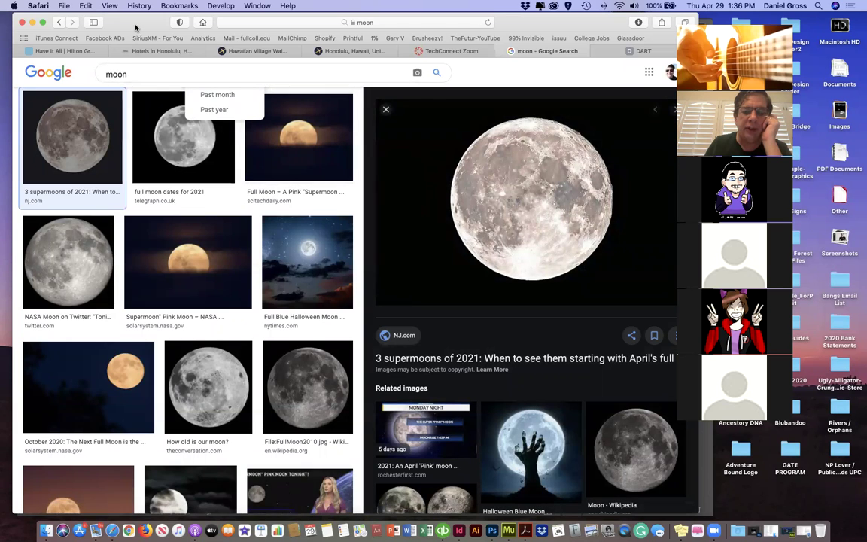
{"action": "scroll", "coordinate": [303, 273], "scroll_direction": "down", "scroll_amount": 2}
{"action": "scroll", "coordinate": [303, 273], "scroll_direction": "down", "scroll_amount": 10}
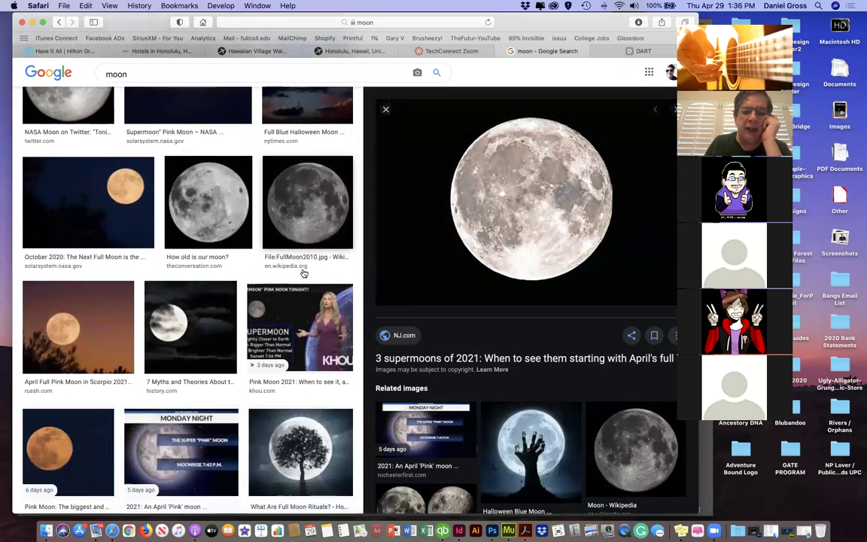
{"action": "scroll", "coordinate": [305, 273], "scroll_direction": "down", "scroll_amount": 1}
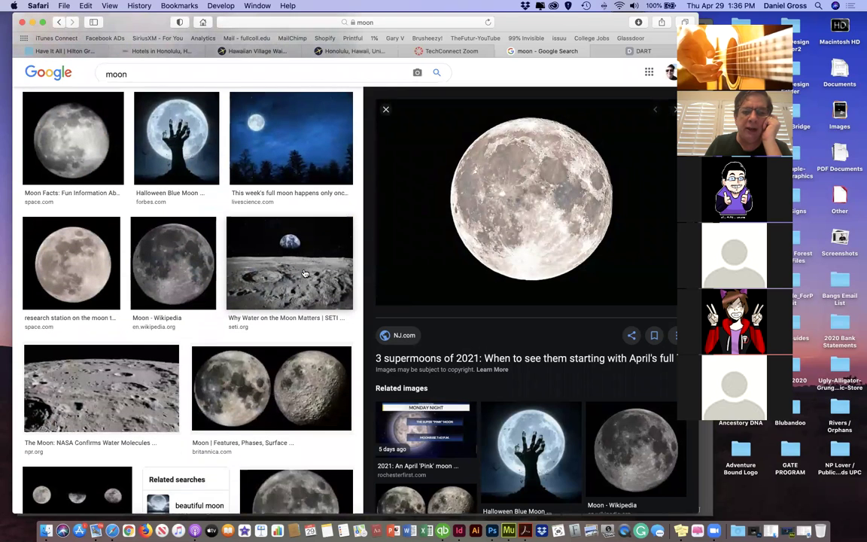
{"action": "left_click", "coordinate": [296, 286]}
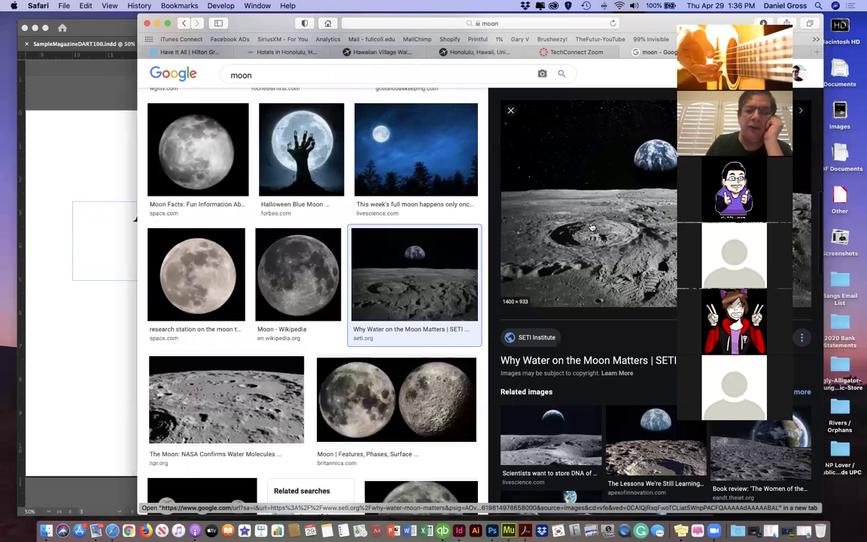
{"action": "left_click_drag", "start_coordinate": [541, 194], "coordinate": [74, 357]}
{"action": "left_click", "coordinate": [210, 321]}
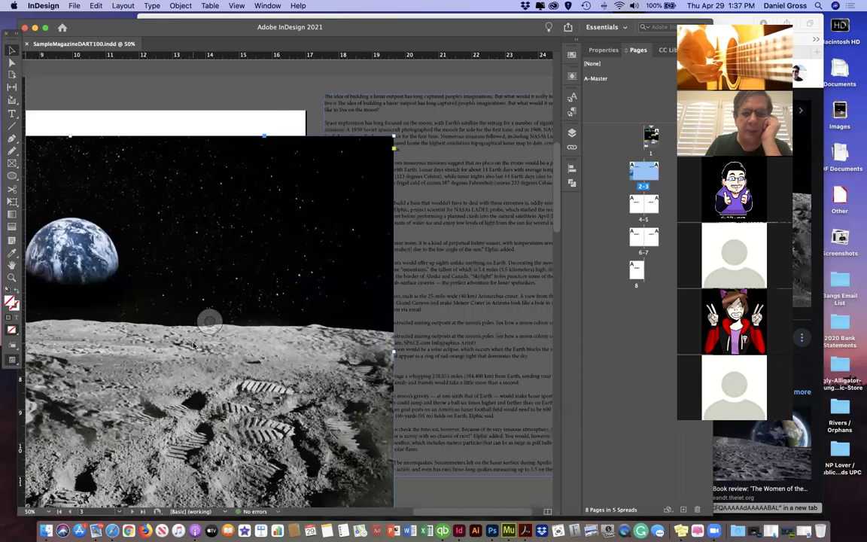
Step: Move the moon base image from beside the Article 1 spread to the pasteboard on the right of the first Article 2 spread
{"action": "key", "text": "super+minus"}
{"action": "key", "text": "super+minus"}
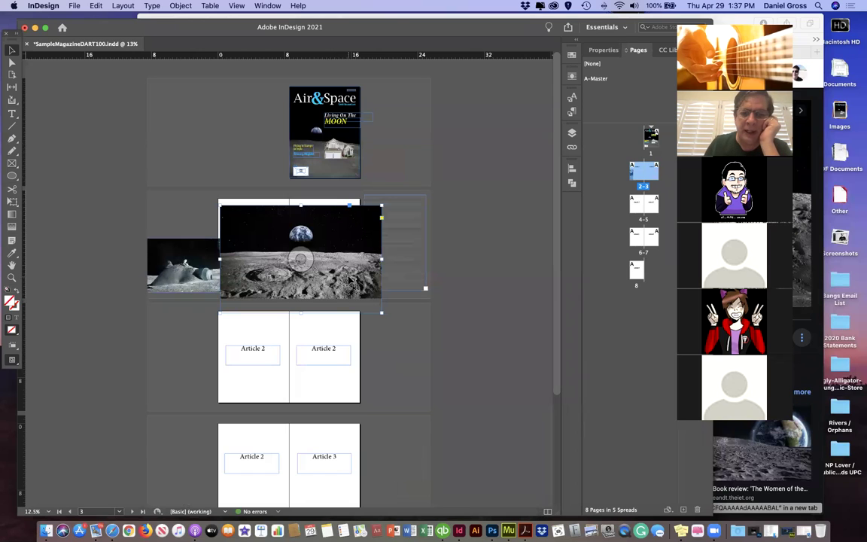
{"action": "left_click_drag", "start_coordinate": [161, 256], "coordinate": [403, 336]}
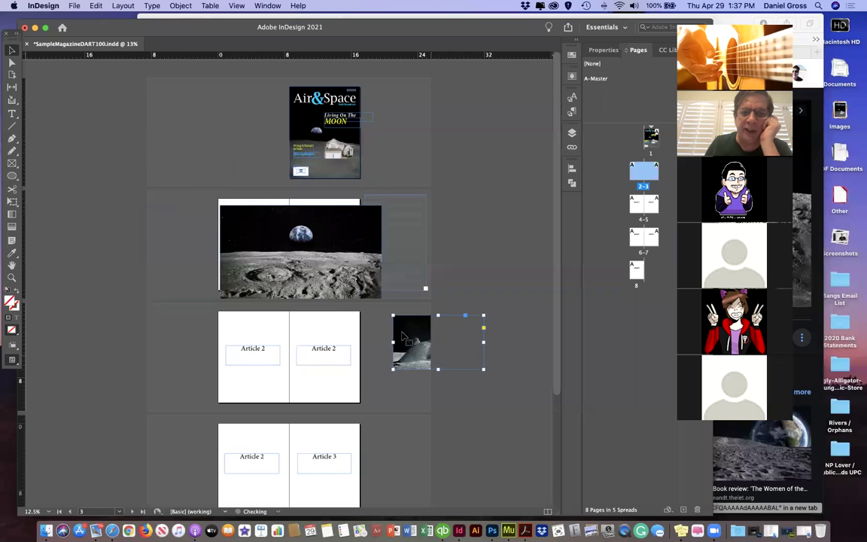
Step: Reposition the lunar surface image so it covers the whole Article 1 spread on pages 2-3
{"action": "left_click", "coordinate": [347, 282]}
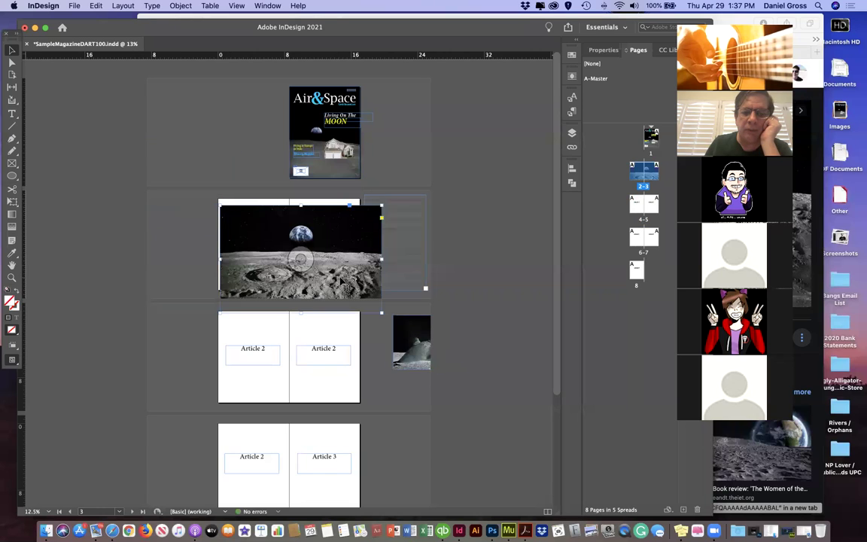
{"action": "left_click_drag", "start_coordinate": [344, 281], "coordinate": [333, 271]}
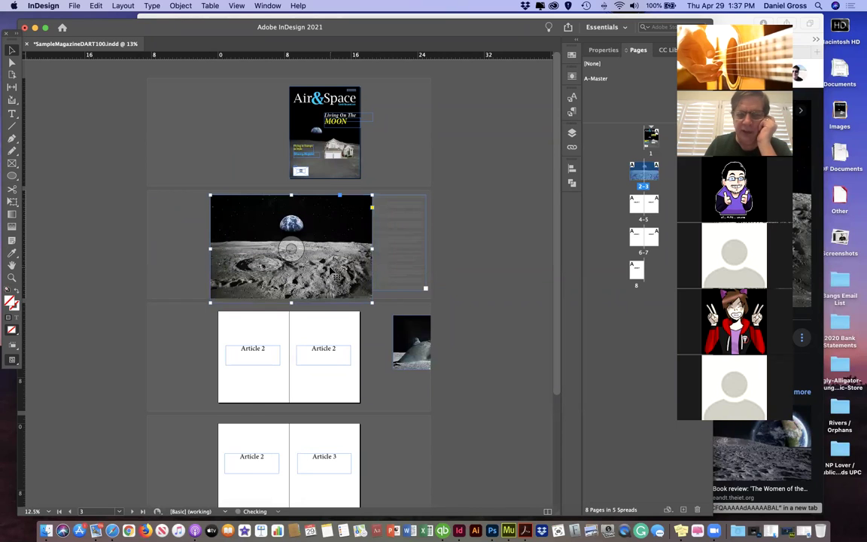
{"action": "key", "text": "super+equal"}
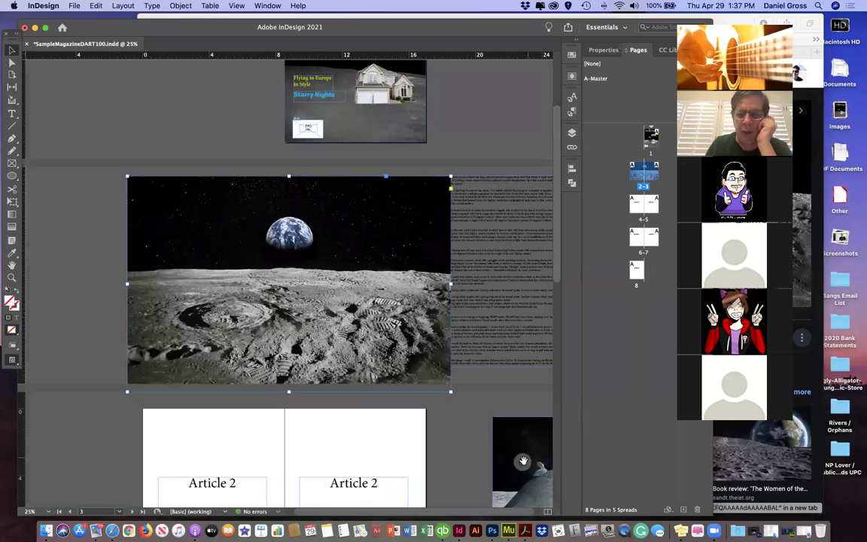
Step: Move the article text frame further out on the pasteboard so it sits clear of the lunar surface image
{"action": "left_click", "coordinate": [473, 412]}
{"action": "left_click_drag", "start_coordinate": [494, 224], "coordinate": [519, 367]}
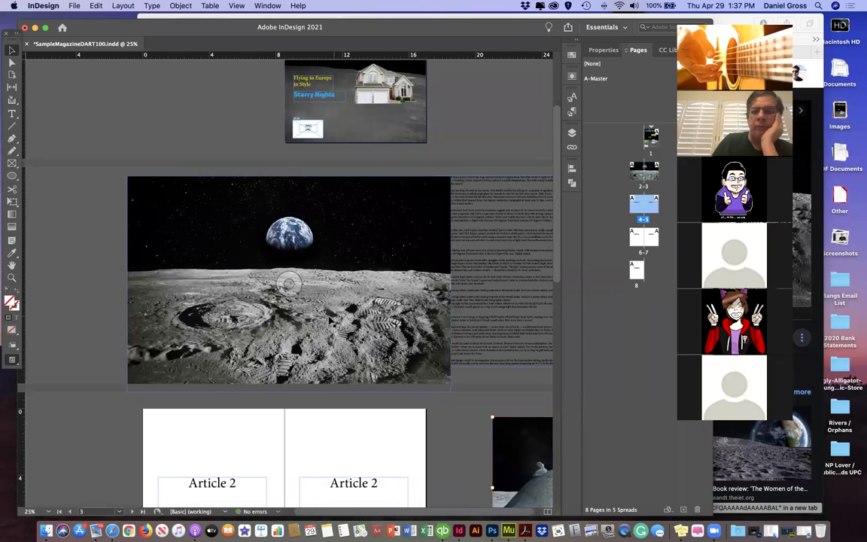
{"action": "left_click", "coordinate": [476, 291]}
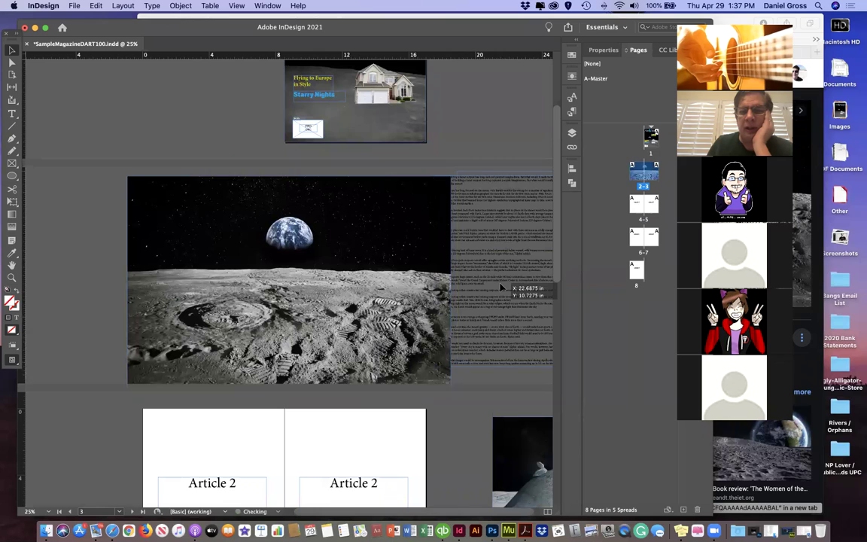
{"action": "left_click_drag", "start_coordinate": [482, 263], "coordinate": [503, 260]}
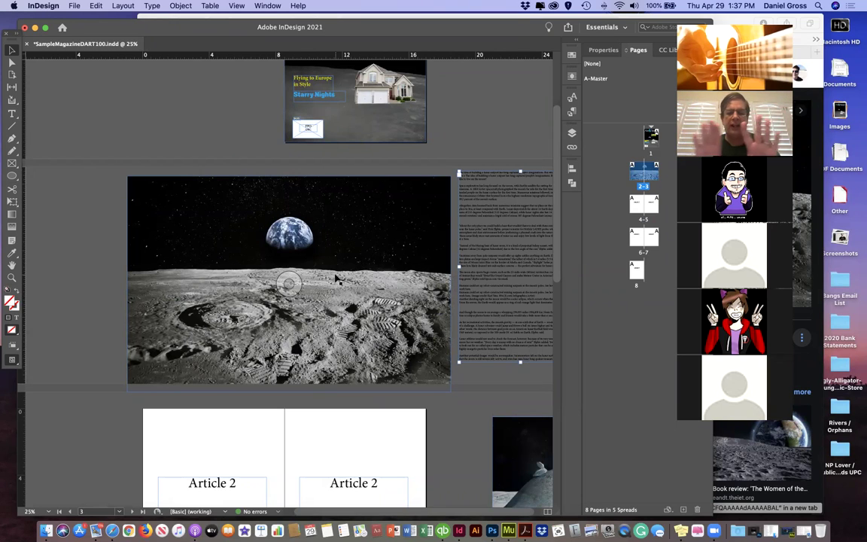
Step: Crop the lunar surface image frame to slightly beyond the right and bottom edges of the Article 1 spread
{"action": "left_click", "coordinate": [280, 276]}
{"action": "left_click_drag", "start_coordinate": [450, 392], "coordinate": [372, 361]}
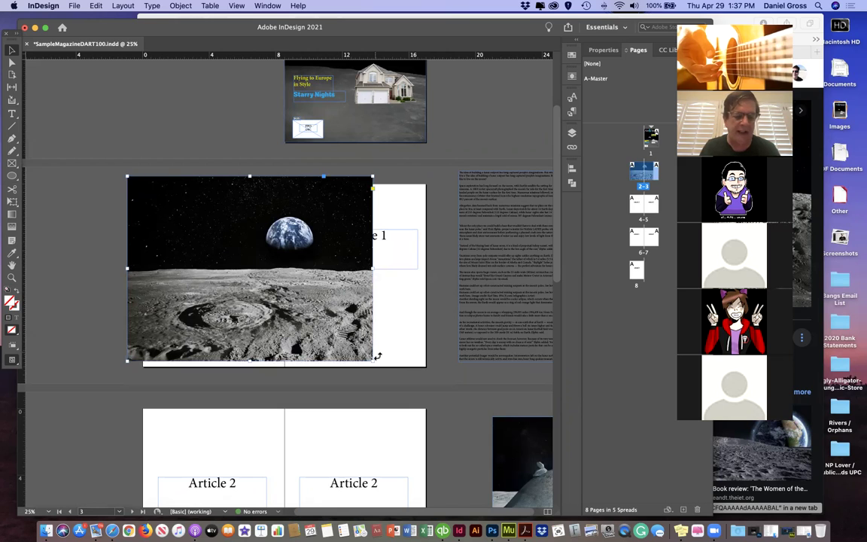
{"action": "left_click_drag", "start_coordinate": [375, 360], "coordinate": [435, 373]}
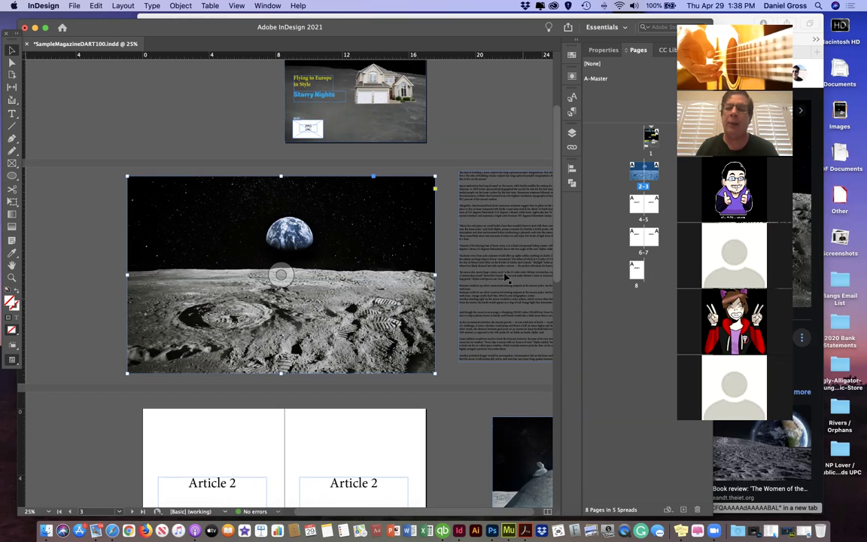
Step: Move the article text frame onto page 3 and stack it above the lunar image within Layer 1
{"action": "left_click_drag", "start_coordinate": [508, 256], "coordinate": [354, 267]}
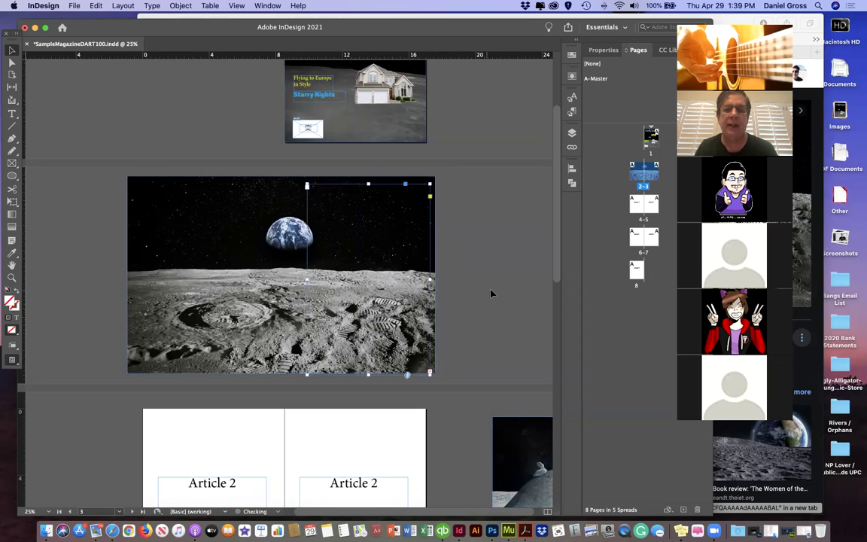
{"action": "left_click", "coordinate": [570, 139]}
{"action": "left_click", "coordinate": [461, 143]}
{"action": "left_click_drag", "start_coordinate": [480, 153], "coordinate": [478, 149]}
{"action": "left_click", "coordinate": [82, 229]}
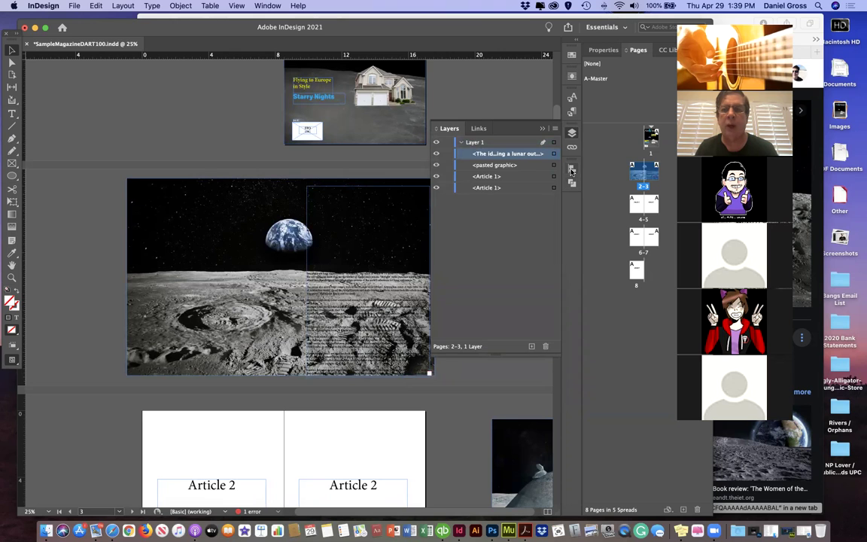
{"action": "left_click", "coordinate": [456, 282]}
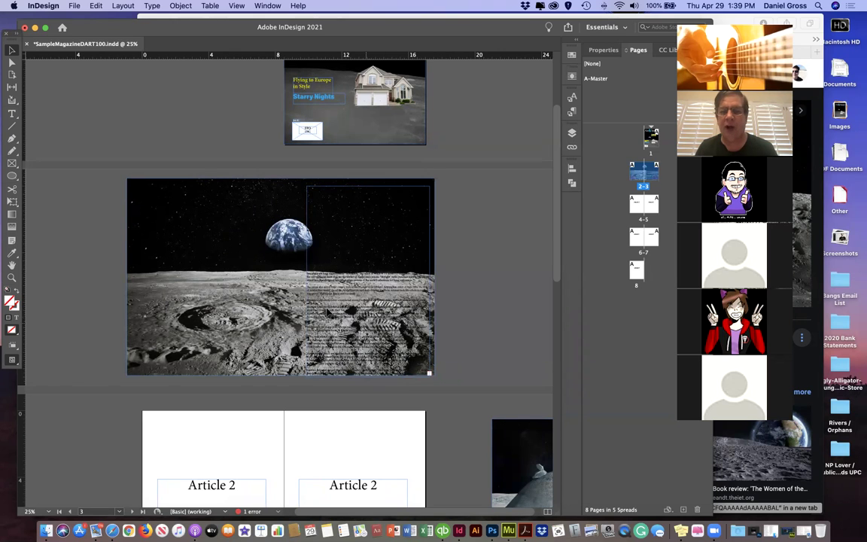
Step: Select all of the article text overlaid on the lunar image on page 3
{"action": "key", "text": "super+equal"}
{"action": "key", "text": "super+equal"}
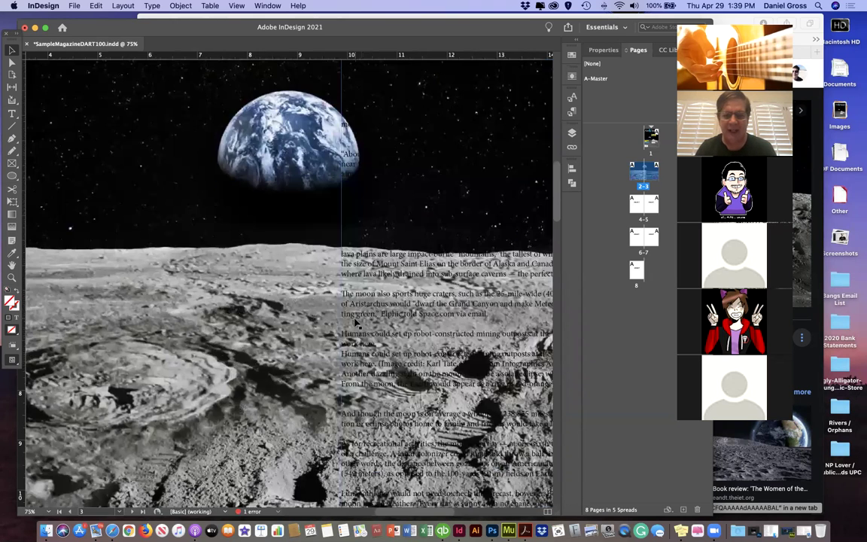
{"action": "scroll", "coordinate": [378, 325], "scroll_direction": "right", "scroll_amount": 5}
{"action": "scroll", "coordinate": [378, 325], "scroll_direction": "down", "scroll_amount": 3}
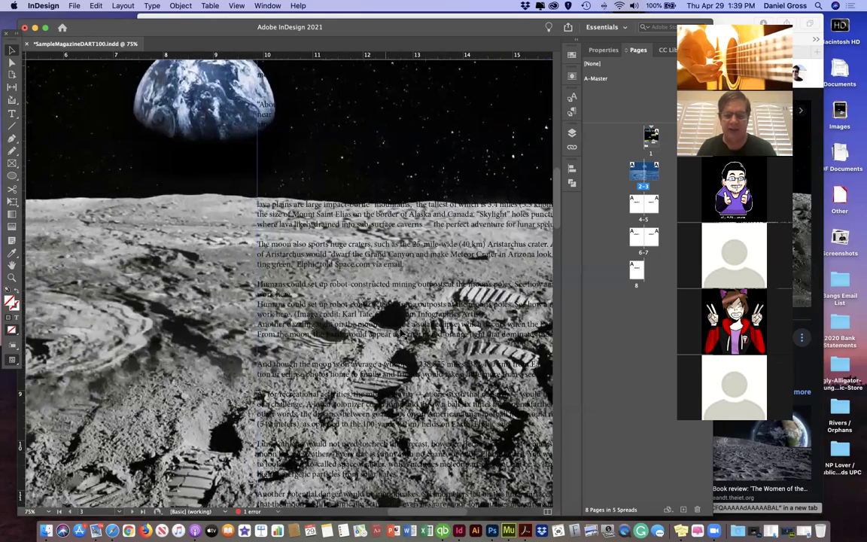
{"action": "scroll", "coordinate": [404, 331], "scroll_direction": "right", "scroll_amount": 3}
{"action": "scroll", "coordinate": [341, 238], "scroll_direction": "right", "scroll_amount": 2}
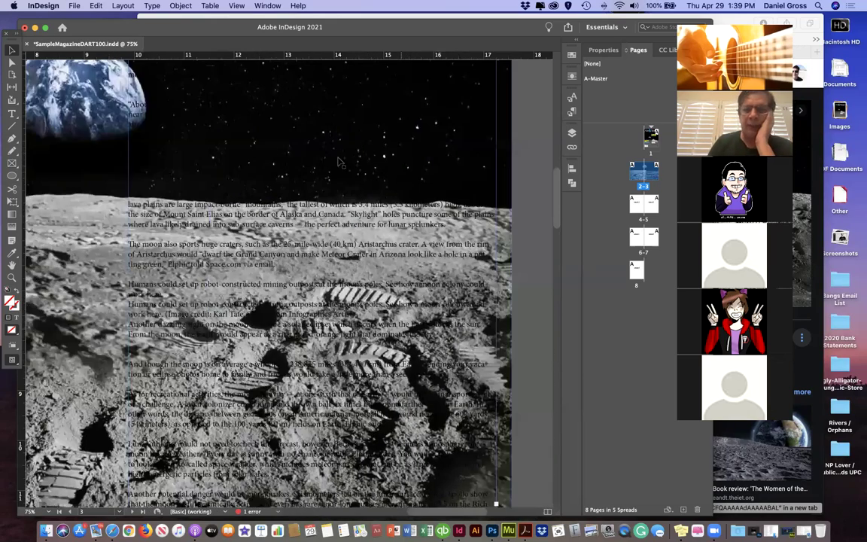
{"action": "scroll", "coordinate": [340, 238], "scroll_direction": "up", "scroll_amount": 5}
{"action": "scroll", "coordinate": [306, 218], "scroll_direction": "down", "scroll_amount": 3}
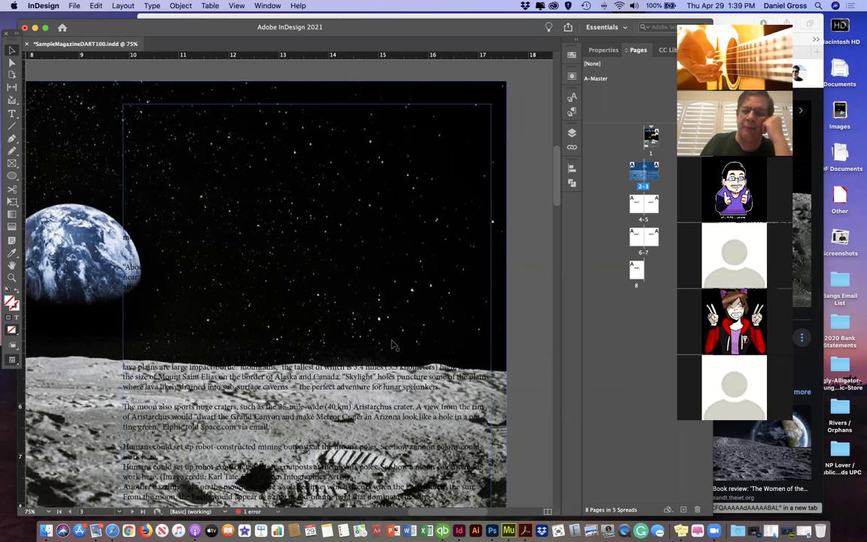
{"action": "double_click", "coordinate": [129, 114]}
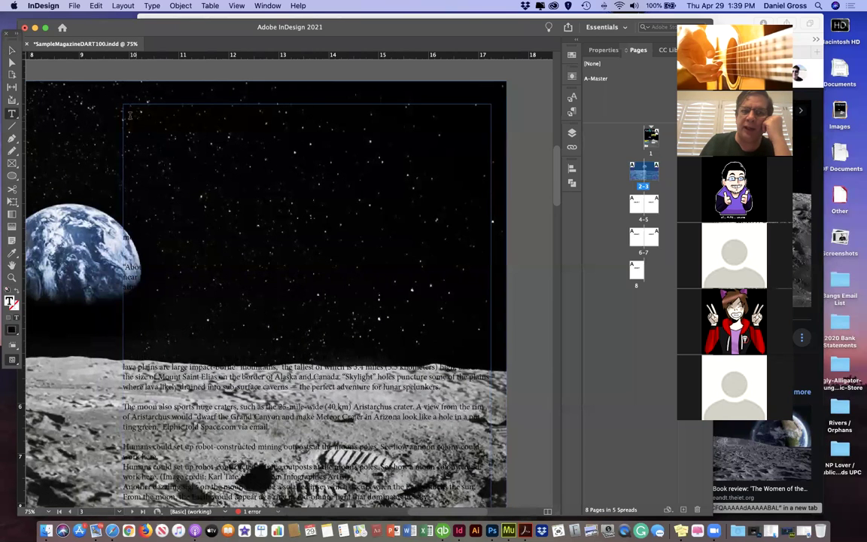
{"action": "key", "text": "super+a"}
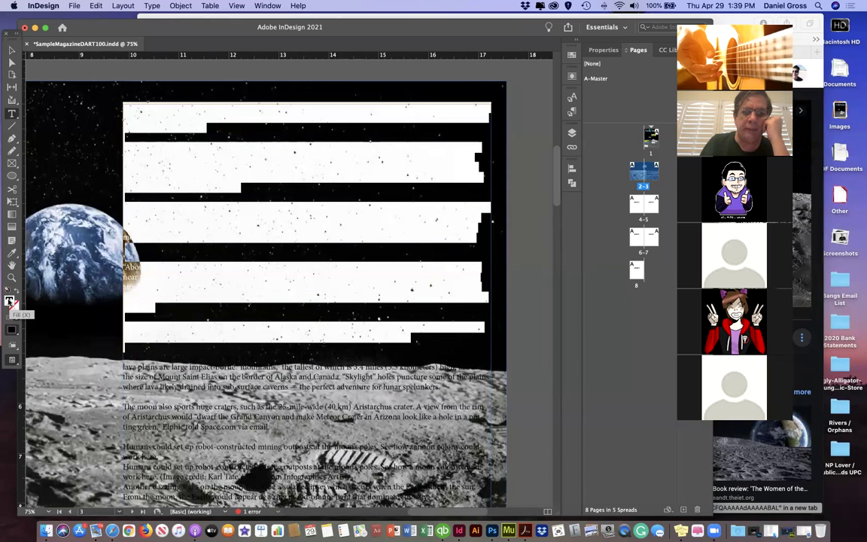
{"action": "double_click", "coordinate": [10, 301]}
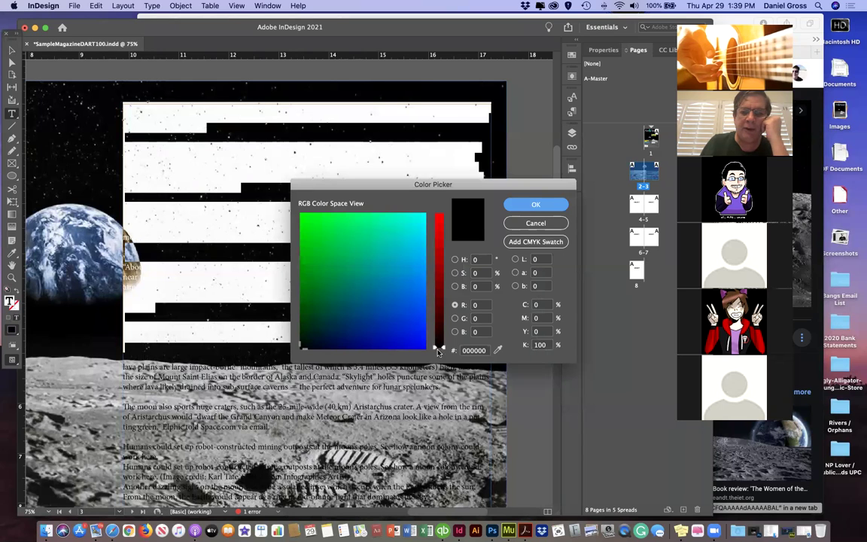
{"action": "left_click_drag", "start_coordinate": [444, 348], "coordinate": [452, 174]}
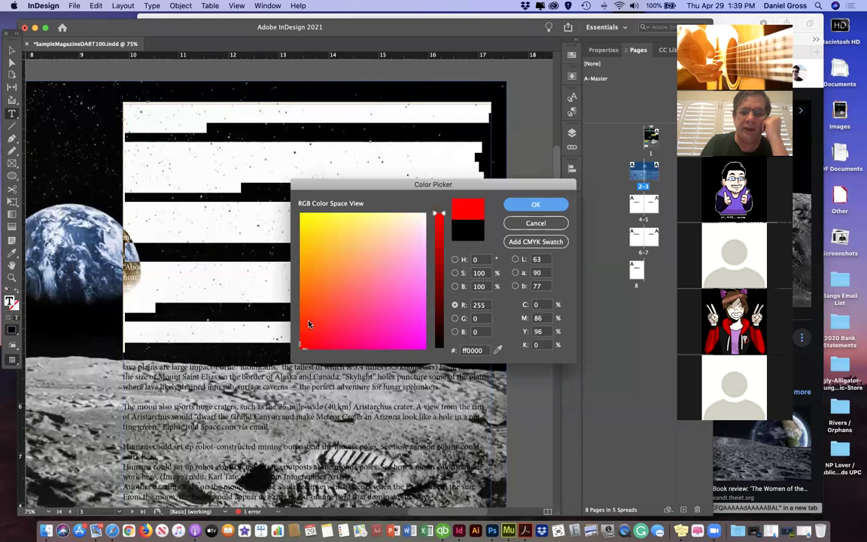
{"action": "left_click_drag", "start_coordinate": [301, 348], "coordinate": [300, 204]}
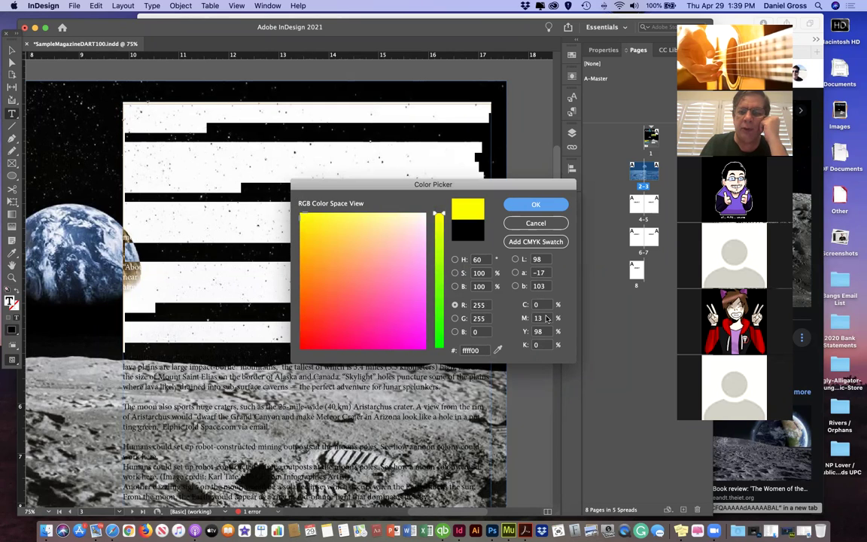
{"action": "double_click", "coordinate": [479, 305]}
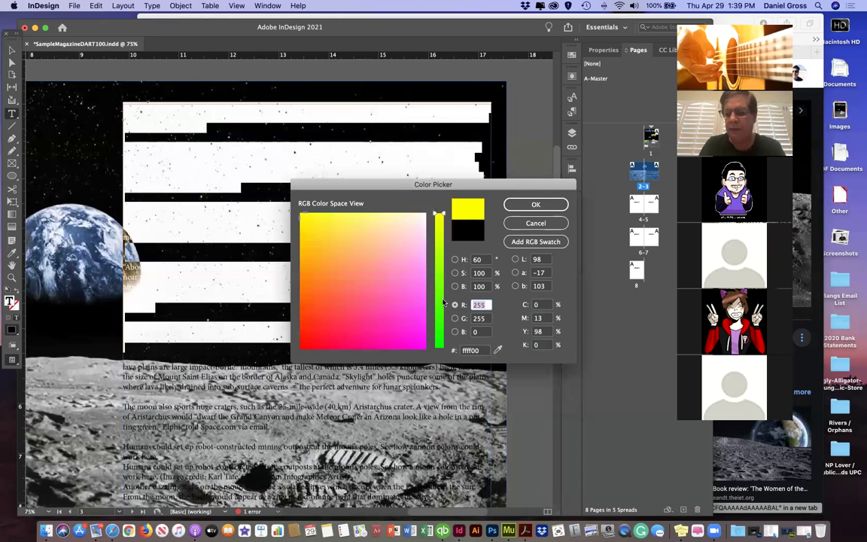
{"action": "type", "text": "0"}
{"action": "key", "text": "Tab"}
{"action": "type", "text": "0"}
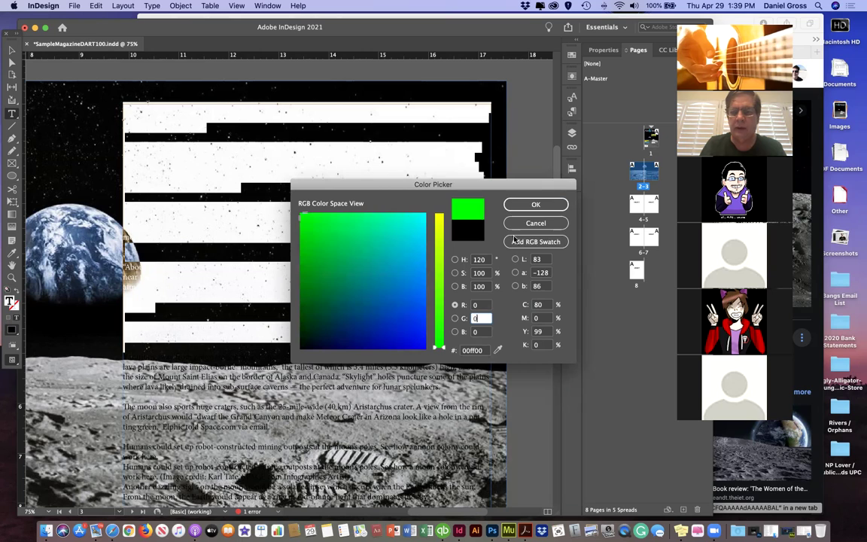
{"action": "left_click", "coordinate": [476, 332]}
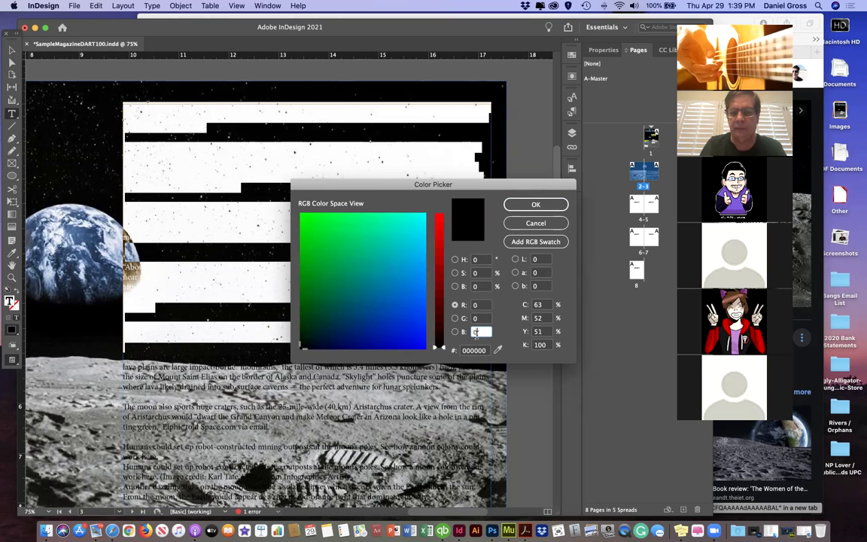
{"action": "left_click", "coordinate": [529, 224]}
Step: Try coloring the selected article text with the Paper swatch and check it against the sky and lunar surface
{"action": "scroll", "coordinate": [500, 119], "scroll_direction": "up", "scroll_amount": 3}
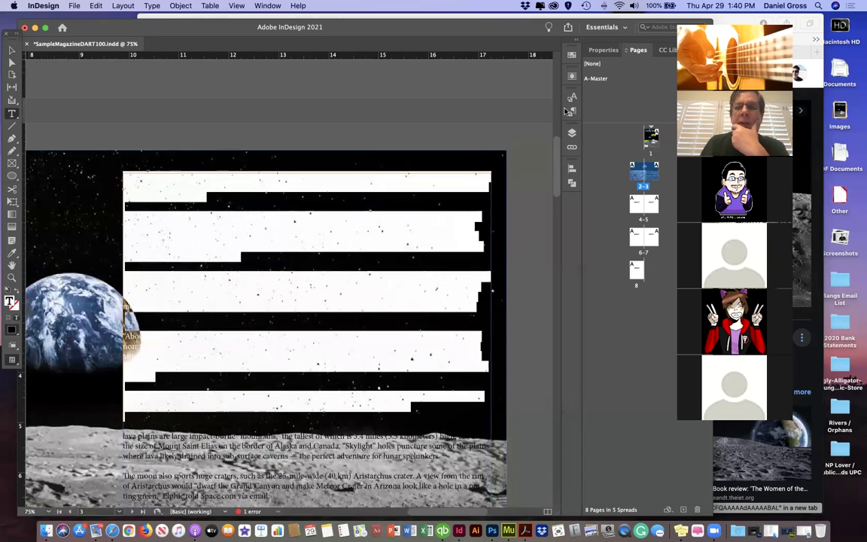
{"action": "left_click", "coordinate": [571, 56]}
{"action": "left_click", "coordinate": [460, 107]}
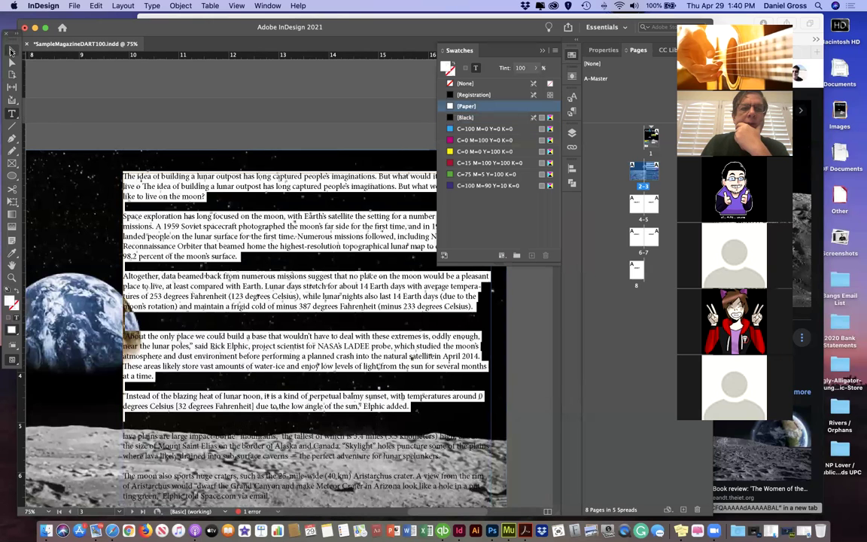
{"action": "left_click", "coordinate": [11, 50]}
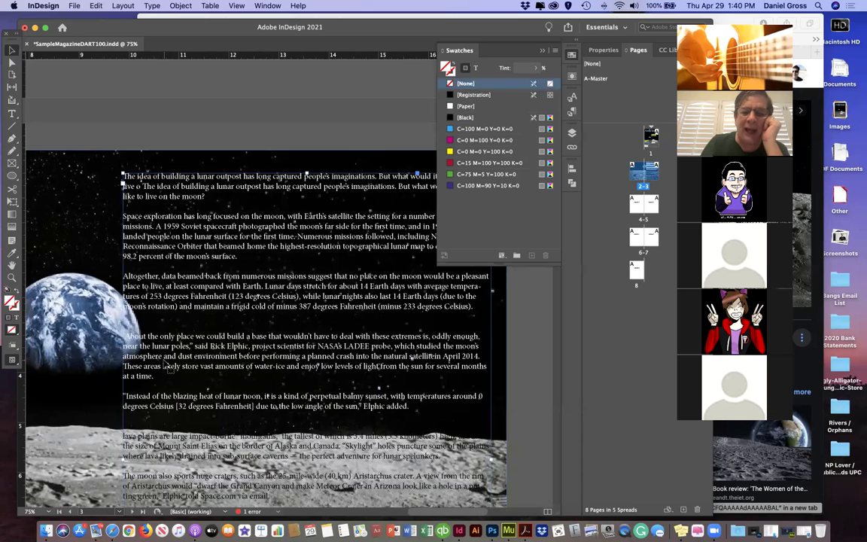
{"action": "scroll", "coordinate": [226, 376], "scroll_direction": "down", "scroll_amount": 5}
{"action": "scroll", "coordinate": [238, 398], "scroll_direction": "down", "scroll_amount": 5}
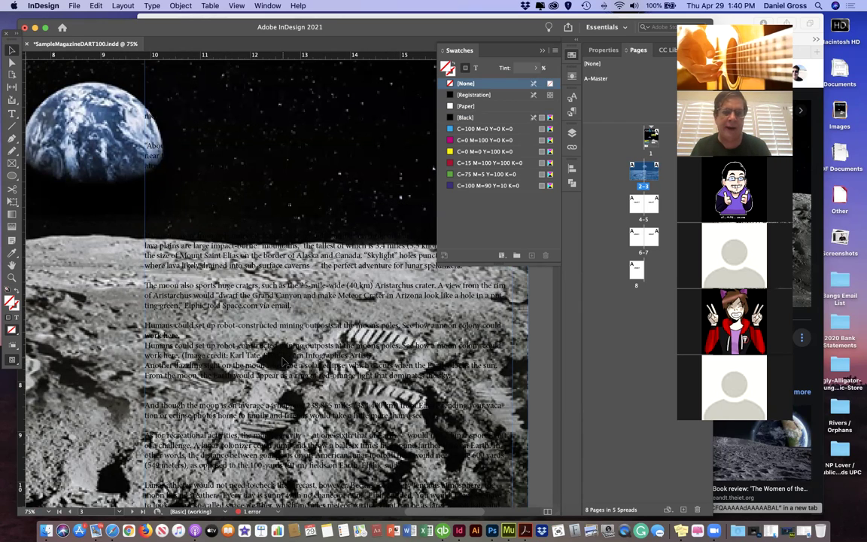
Step: Narrow the article text frame from its left edge so it clears the Earth, and raise its bottom edge slightly
{"action": "key", "text": "super+minus"}
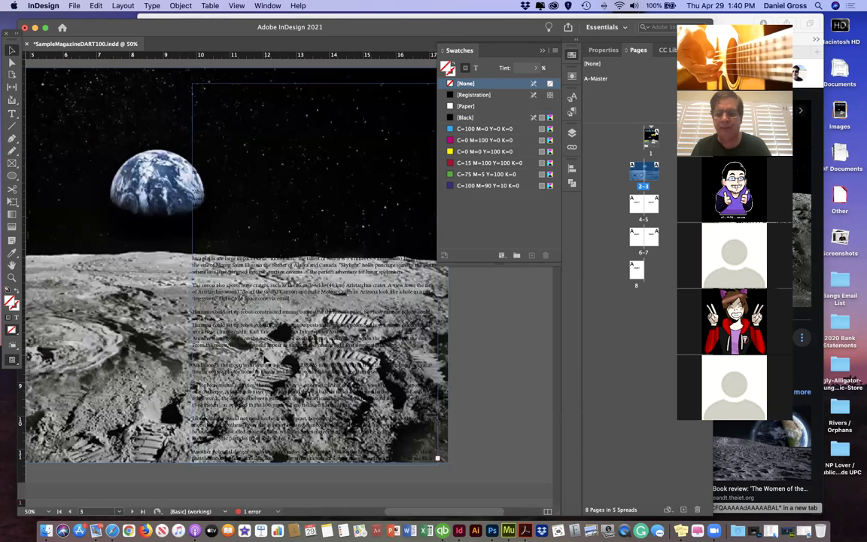
{"action": "scroll", "coordinate": [262, 368], "scroll_direction": "down", "scroll_amount": 10}
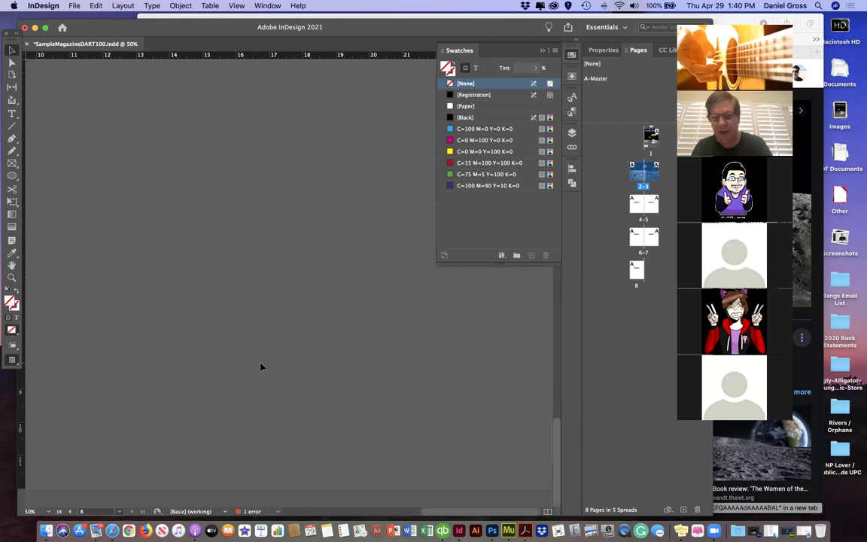
{"action": "scroll", "coordinate": [262, 368], "scroll_direction": "up", "scroll_amount": 5}
{"action": "key", "text": "super+minus"}
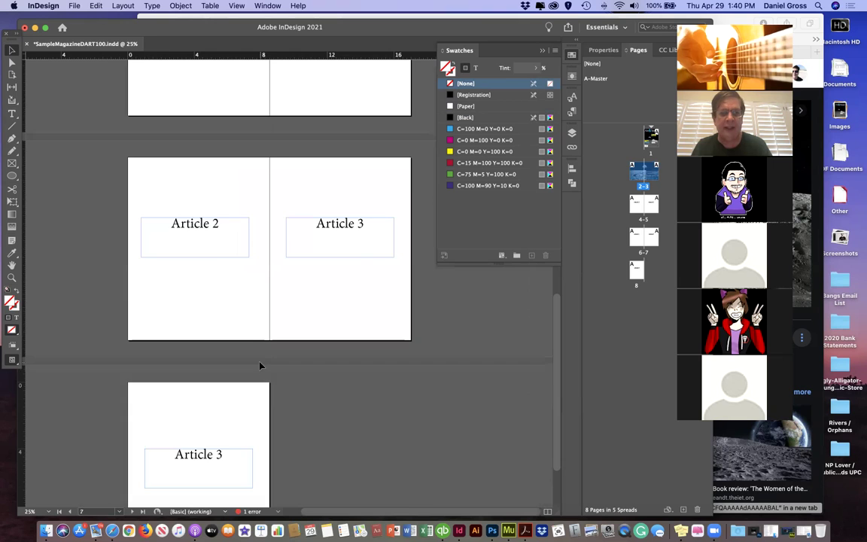
{"action": "scroll", "coordinate": [260, 366], "scroll_direction": "up", "scroll_amount": 10}
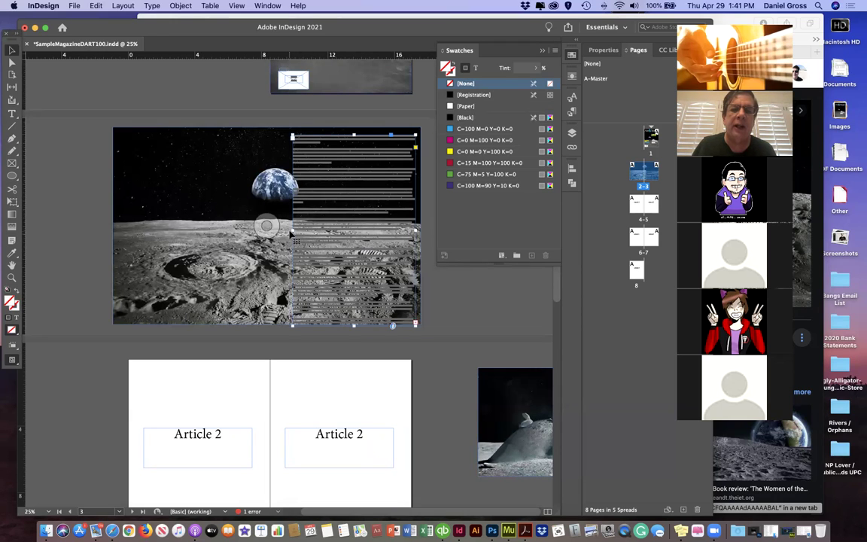
{"action": "left_click", "coordinate": [304, 232]}
{"action": "mouse_move", "coordinate": [304, 232]}
{"action": "left_mouse_down"}
{"action": "mouse_move", "coordinate": [294, 229]}
{"action": "mouse_move", "coordinate": [307, 234]}
{"action": "left_mouse_up"}
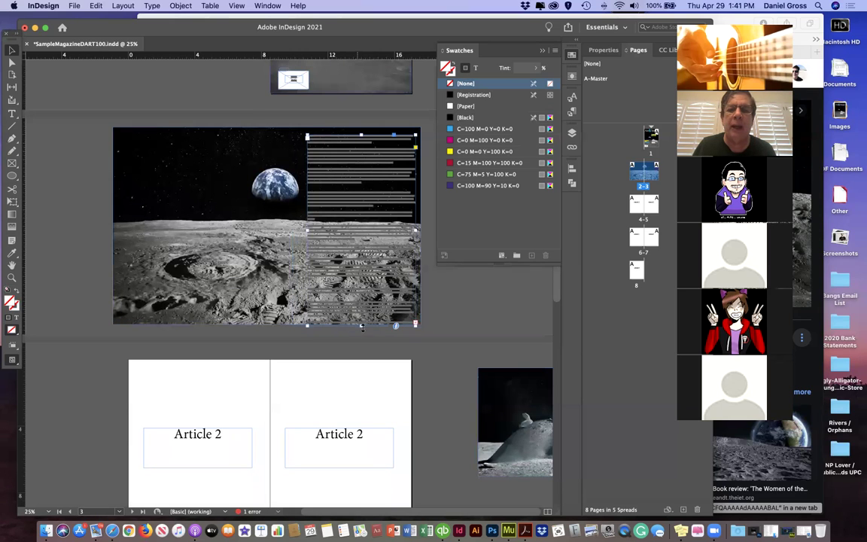
{"action": "left_click_drag", "start_coordinate": [360, 326], "coordinate": [362, 317]}
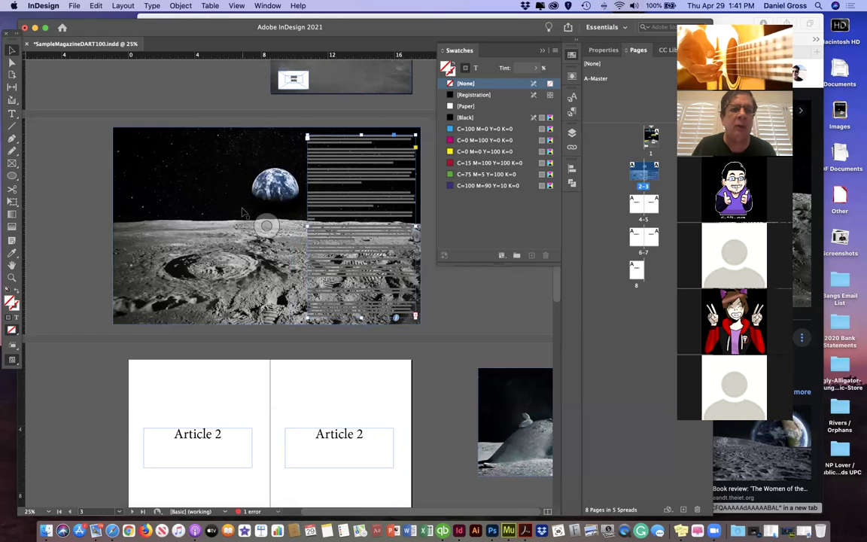
Step: Draw a rectangle frame slightly larger than the article text frame over it on page 3 and fill it with Paper
{"action": "left_click", "coordinate": [12, 163]}
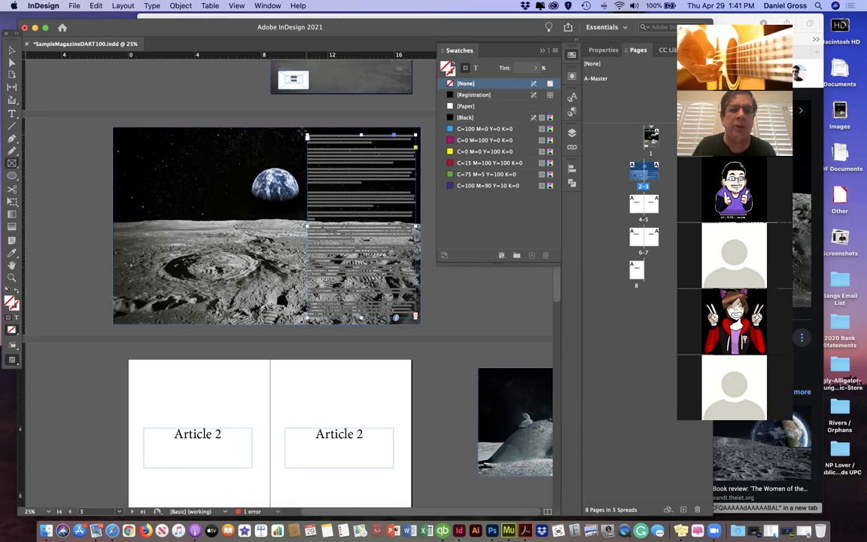
{"action": "left_click_drag", "start_coordinate": [305, 135], "coordinate": [418, 321]}
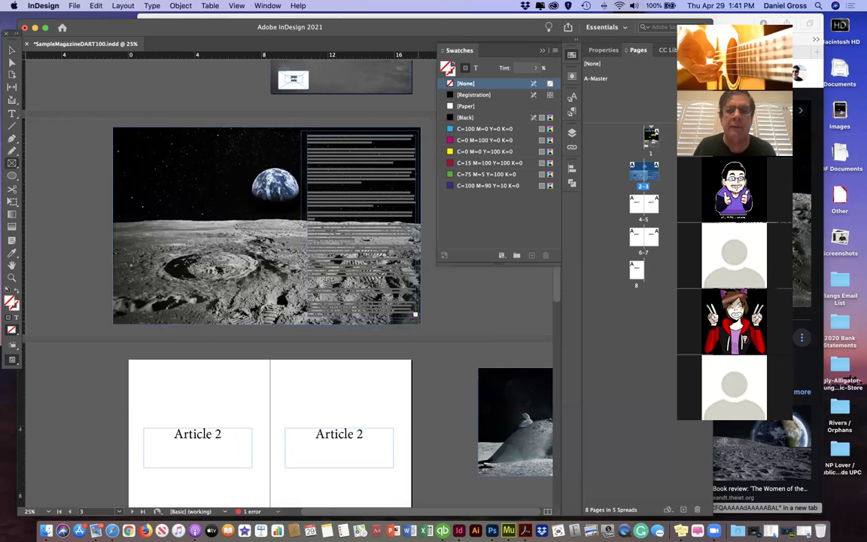
{"action": "left_click", "coordinate": [450, 106]}
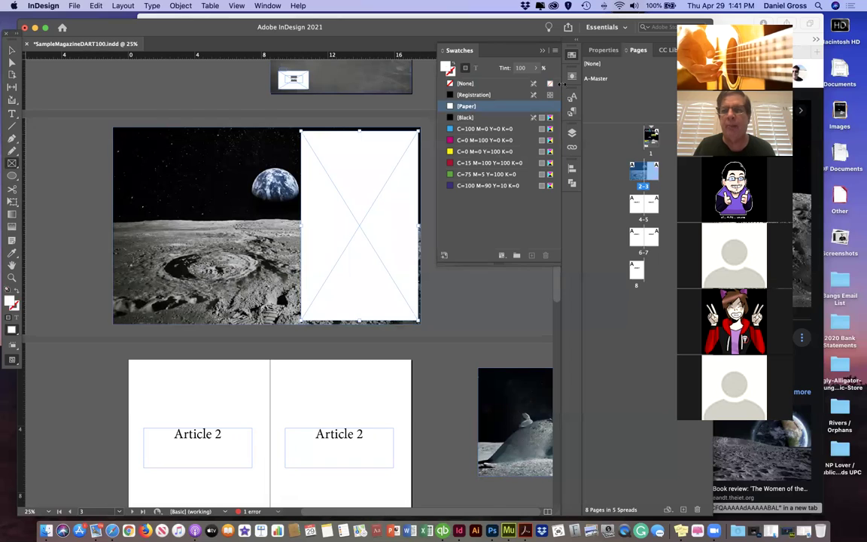
Step: Move the Paper-filled rectangle beneath the article text but above the lunar image in the stacking order
{"action": "left_click", "coordinate": [572, 136]}
{"action": "left_click_drag", "start_coordinate": [484, 154], "coordinate": [484, 171]}
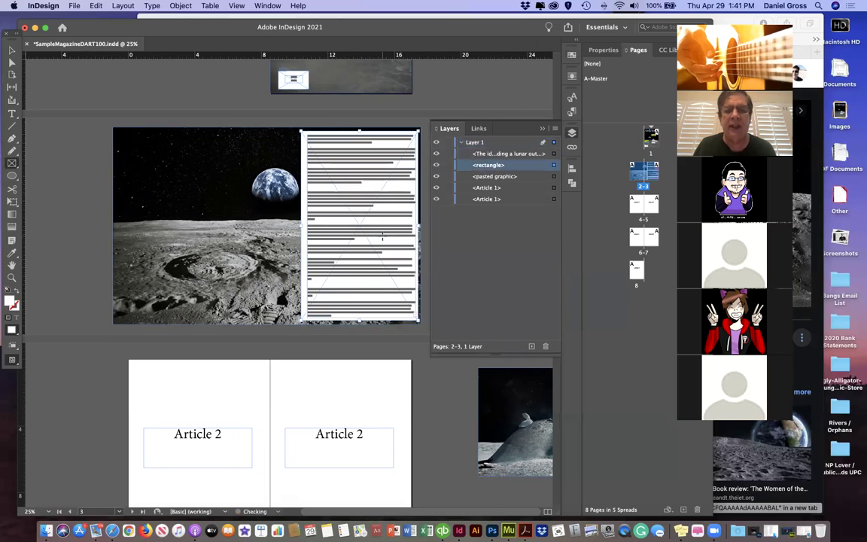
{"action": "scroll", "coordinate": [382, 239], "scroll_direction": "up", "scroll_amount": 3}
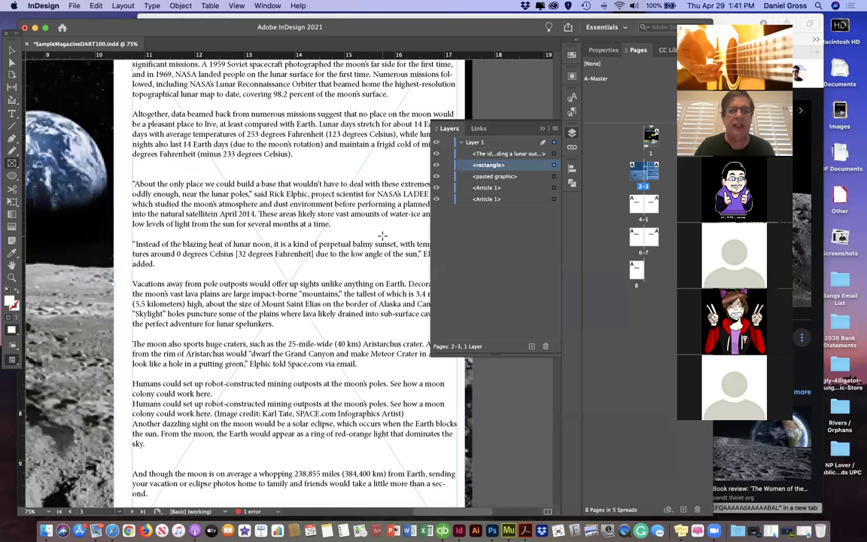
Step: Lower the opacity of the Paper-filled rectangle behind the article text to 71%
{"action": "left_click", "coordinate": [572, 133]}
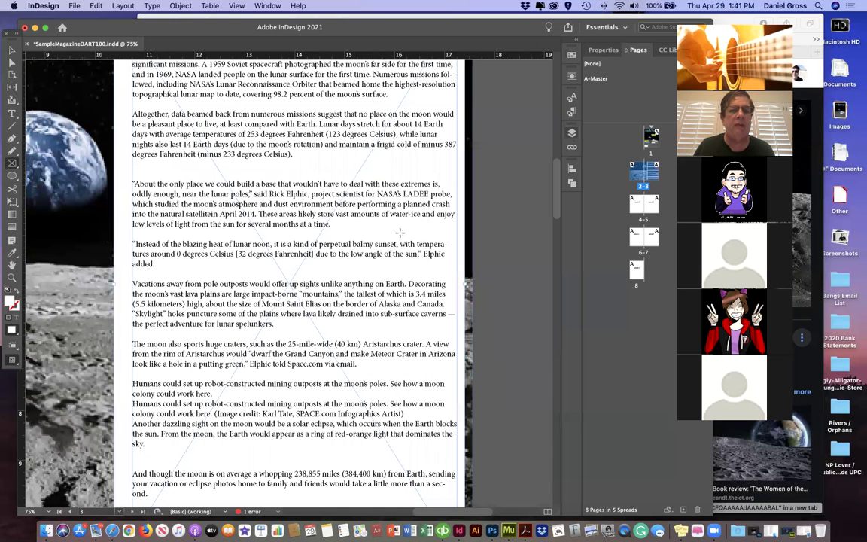
{"action": "left_click", "coordinate": [11, 51]}
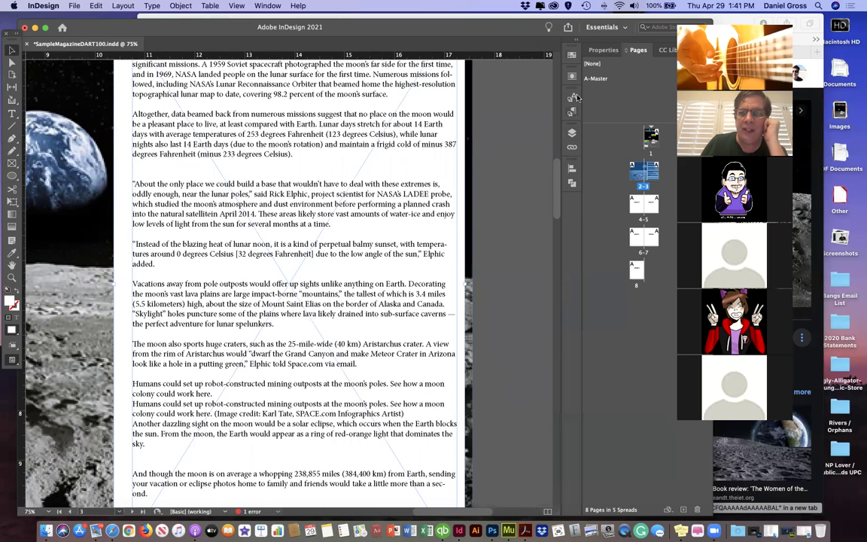
{"action": "left_click", "coordinate": [602, 52]}
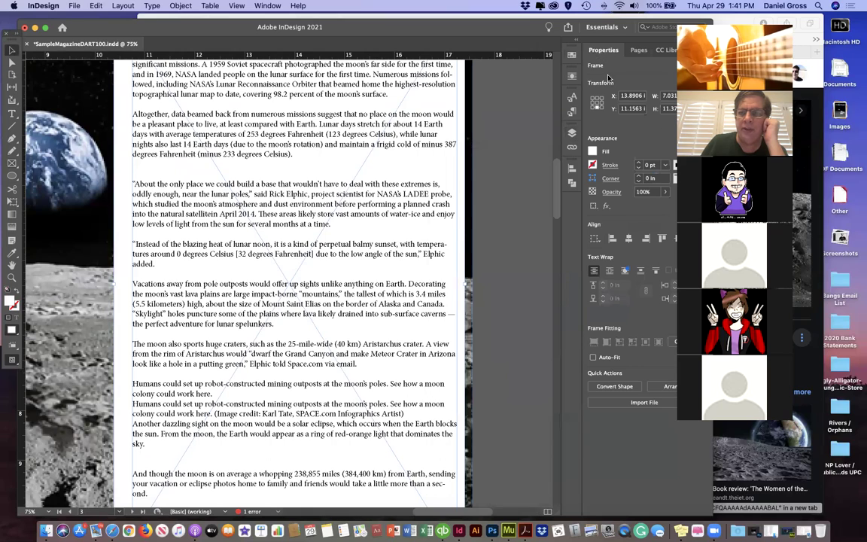
{"action": "mouse_move", "coordinate": [710, 511]}
{"action": "left_mouse_down"}
{"action": "mouse_move", "coordinate": [685, 502]}
{"action": "mouse_move", "coordinate": [695, 501]}
{"action": "left_mouse_up"}
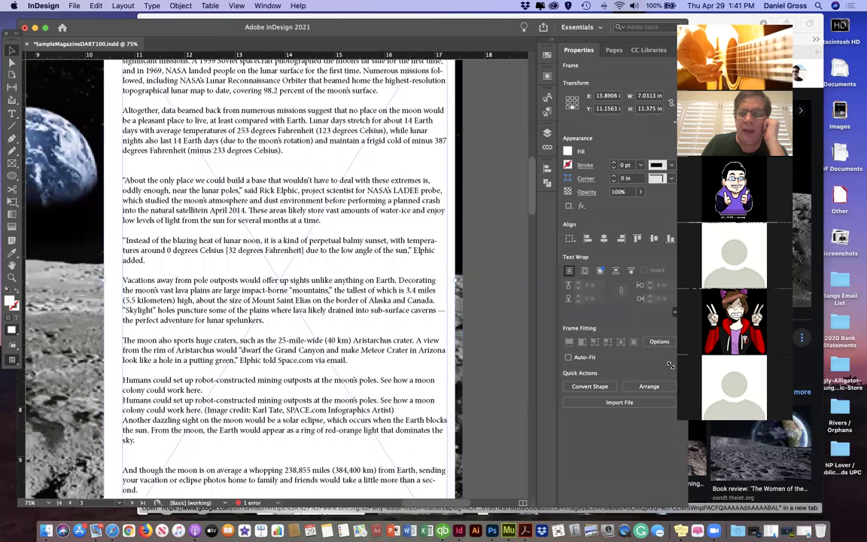
{"action": "left_click", "coordinate": [640, 192]}
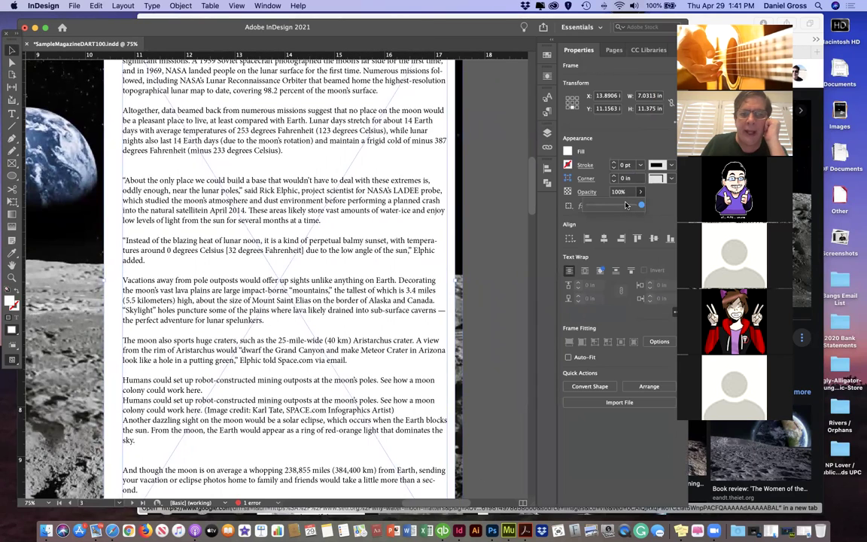
{"action": "left_click", "coordinate": [626, 205]}
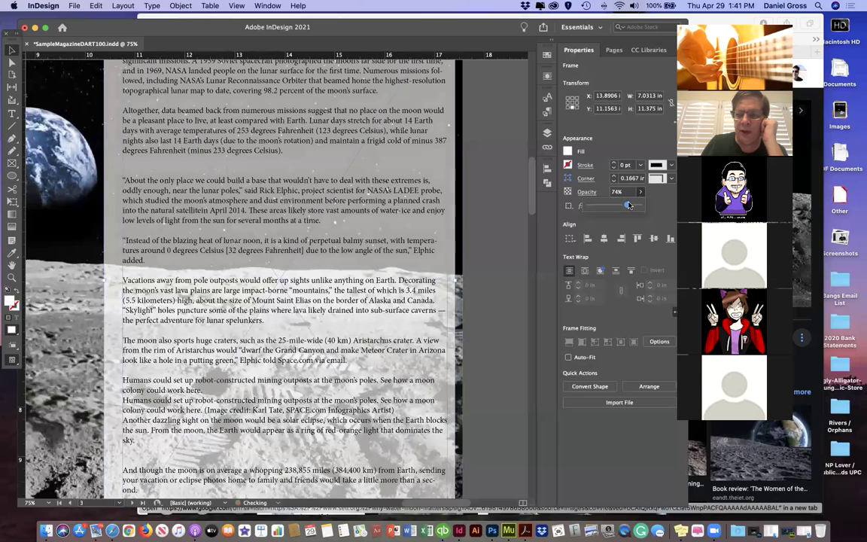
{"action": "mouse_move", "coordinate": [627, 205]}
{"action": "left_mouse_down"}
{"action": "mouse_move", "coordinate": [613, 205]}
{"action": "mouse_move", "coordinate": [626, 205]}
{"action": "left_mouse_up"}
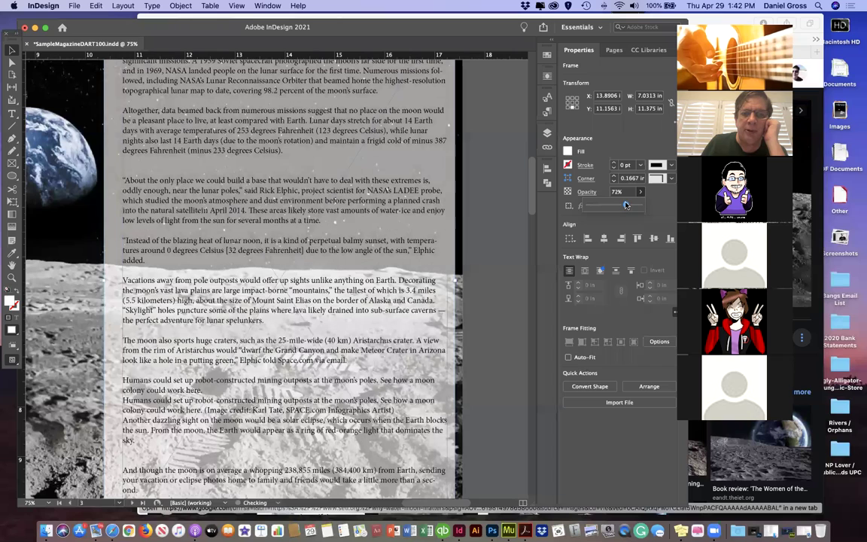
Step: Preview the moon spread without guides and frame edges, and check how readable the text is over the translucent panel
{"action": "left_click", "coordinate": [446, 239]}
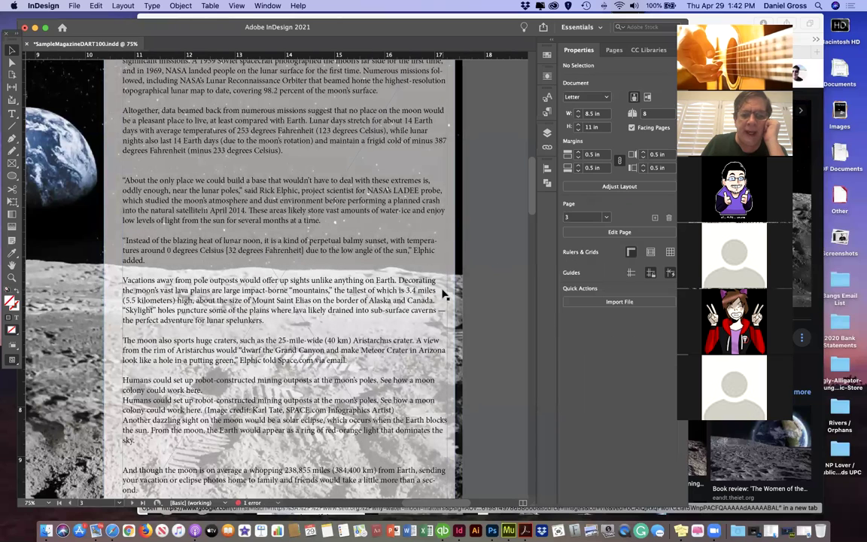
{"action": "left_click", "coordinate": [15, 361]}
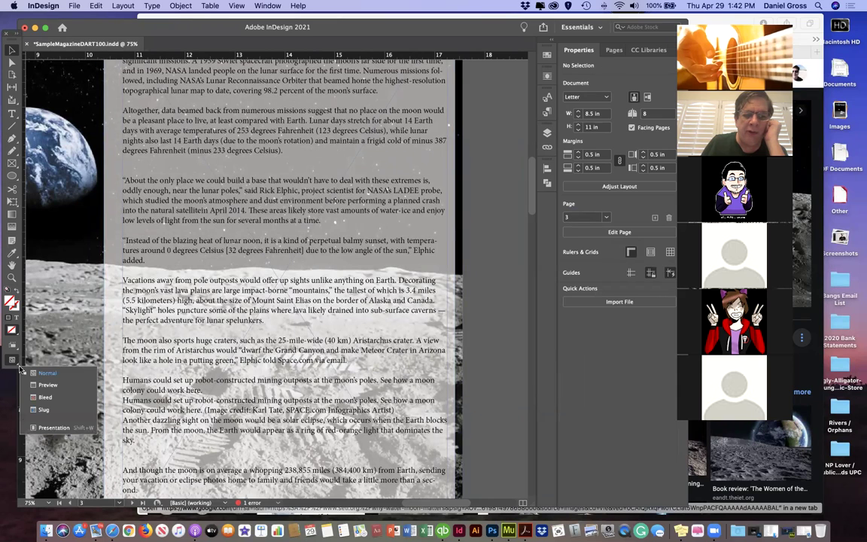
{"action": "left_click", "coordinate": [38, 385]}
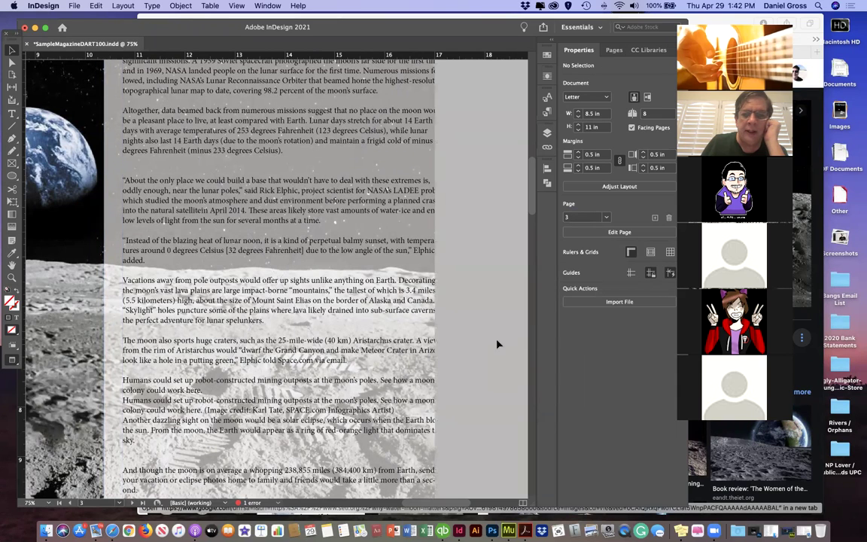
{"action": "scroll", "coordinate": [485, 355], "scroll_direction": "up", "scroll_amount": 3}
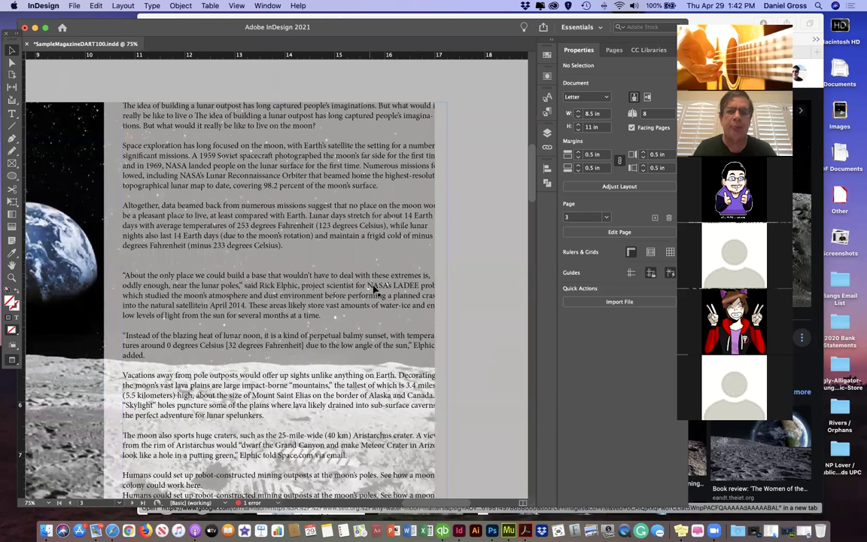
{"action": "scroll", "coordinate": [382, 299], "scroll_direction": "down", "scroll_amount": 1}
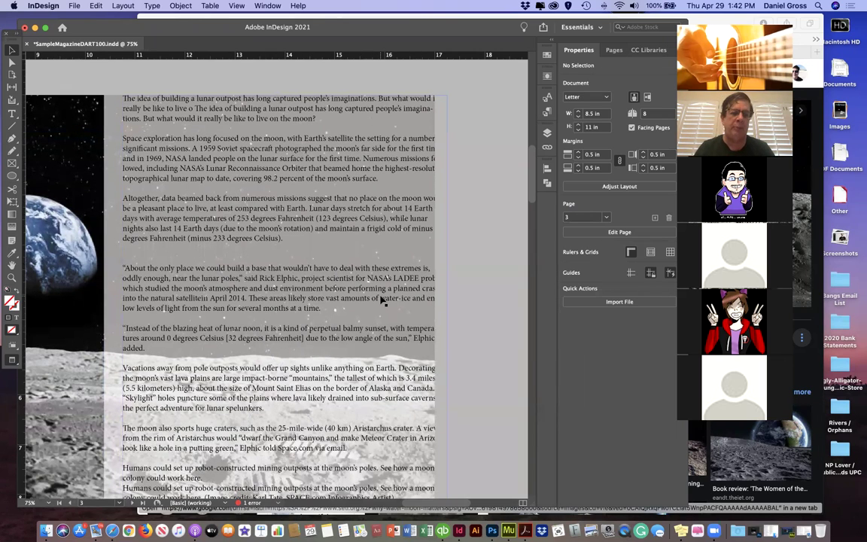
{"action": "key", "text": "super+minus"}
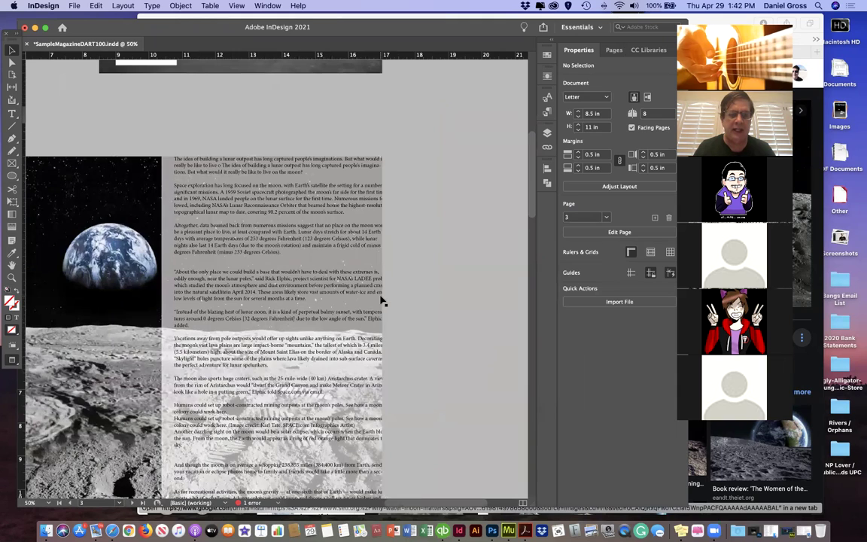
{"action": "scroll", "coordinate": [382, 301], "scroll_direction": "left", "scroll_amount": 5}
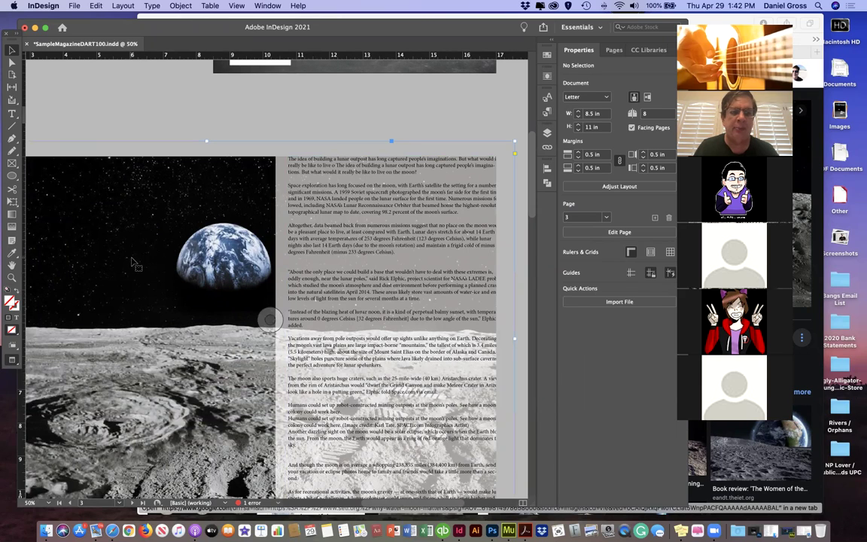
Step: Fade the full-spread lunar image by setting its opacity to 16%
{"action": "left_click", "coordinate": [393, 142]}
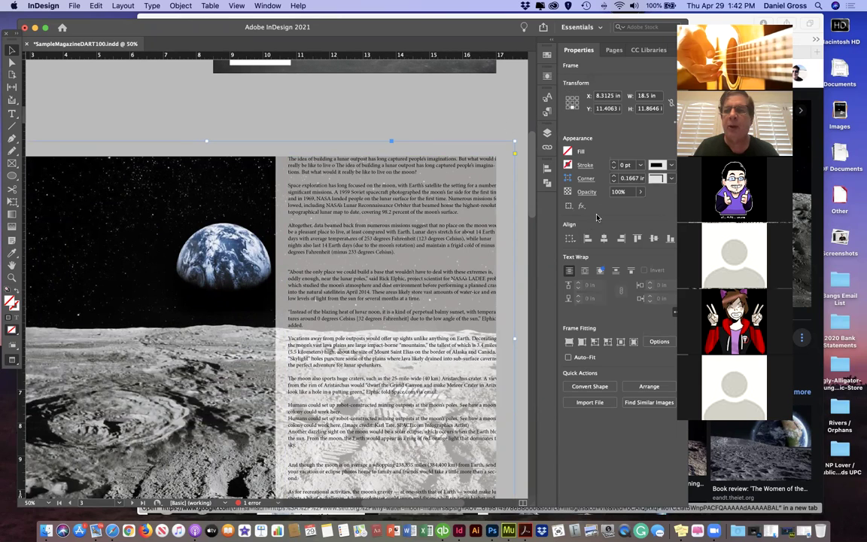
{"action": "left_click", "coordinate": [640, 192]}
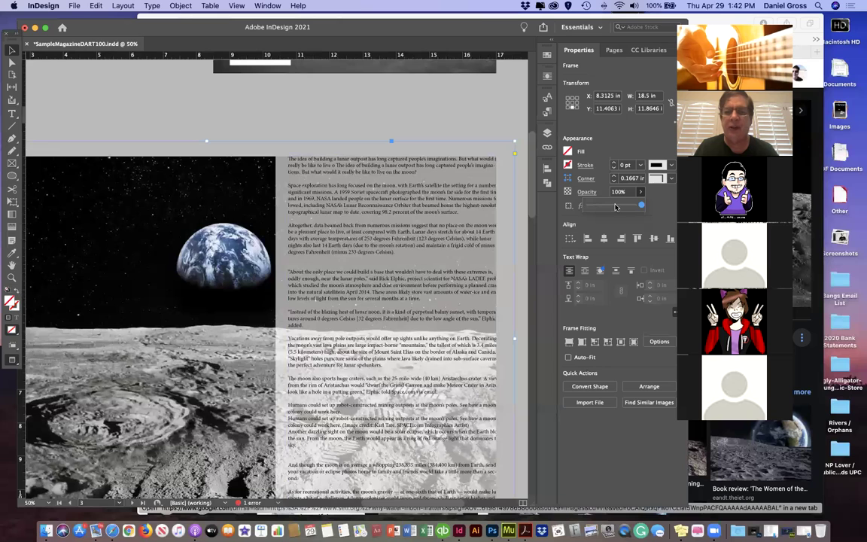
{"action": "left_click", "coordinate": [616, 207]}
{"action": "left_click_drag", "start_coordinate": [616, 207], "coordinate": [592, 210]}
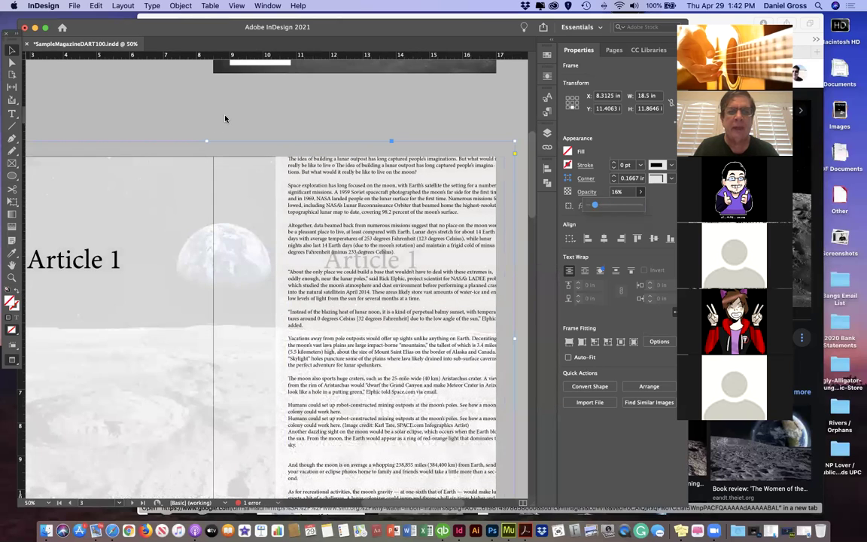
{"action": "left_click", "coordinate": [238, 128]}
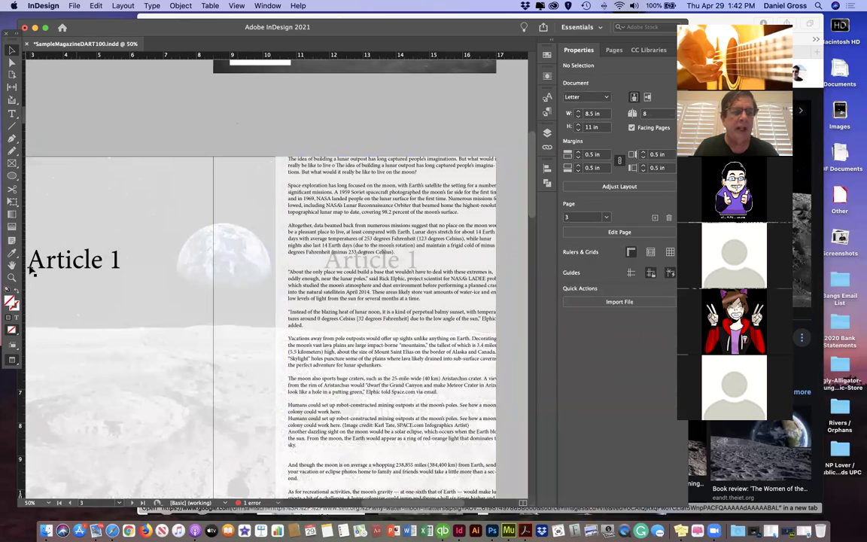
Step: Return to the Normal screen mode and shrink the article text frame on page 3 to 5.75 by 9.72 in
{"action": "left_click", "coordinate": [13, 362]}
{"action": "left_click", "coordinate": [43, 373]}
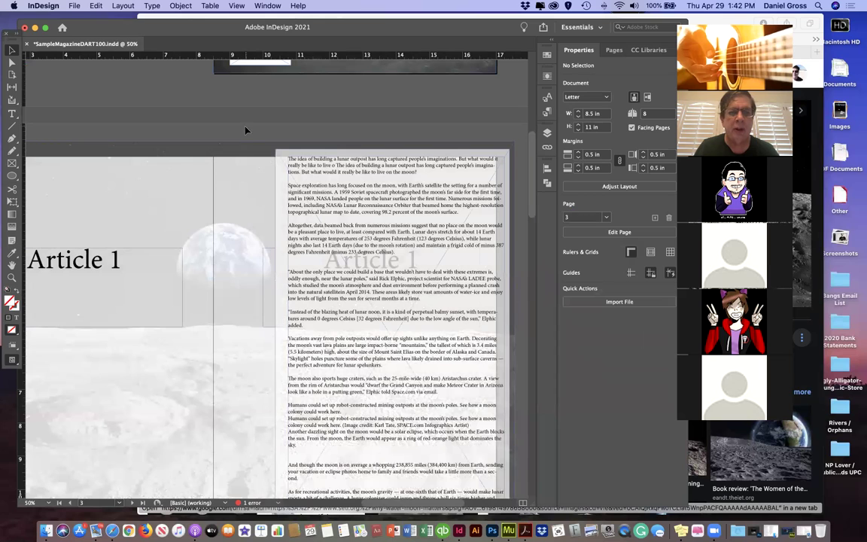
{"action": "scroll", "coordinate": [463, 274], "scroll_direction": "down", "scroll_amount": 3}
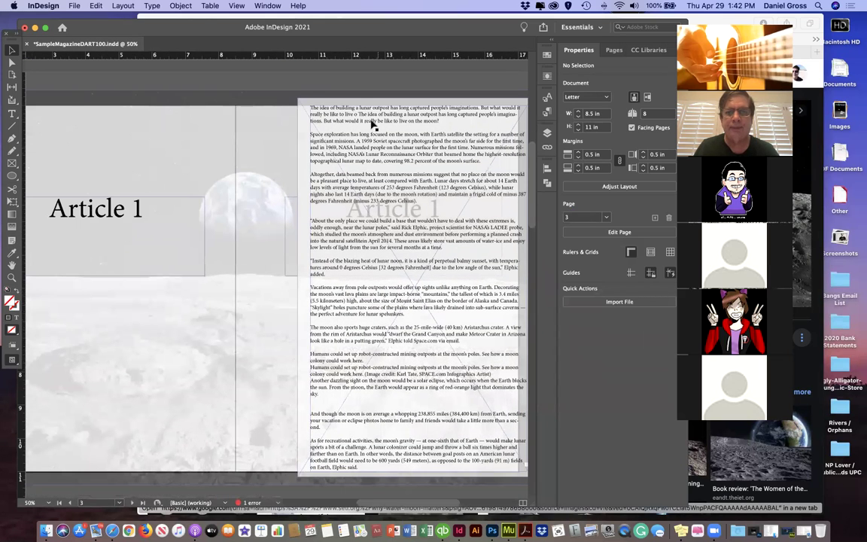
{"action": "left_click", "coordinate": [418, 108]}
{"action": "left_click_drag", "start_coordinate": [414, 115], "coordinate": [412, 141]}
{"action": "left_click_drag", "start_coordinate": [424, 476], "coordinate": [444, 430]}
{"action": "left_click_drag", "start_coordinate": [527, 290], "coordinate": [499, 296]}
{"action": "left_click_drag", "start_coordinate": [503, 296], "coordinate": [500, 301]}
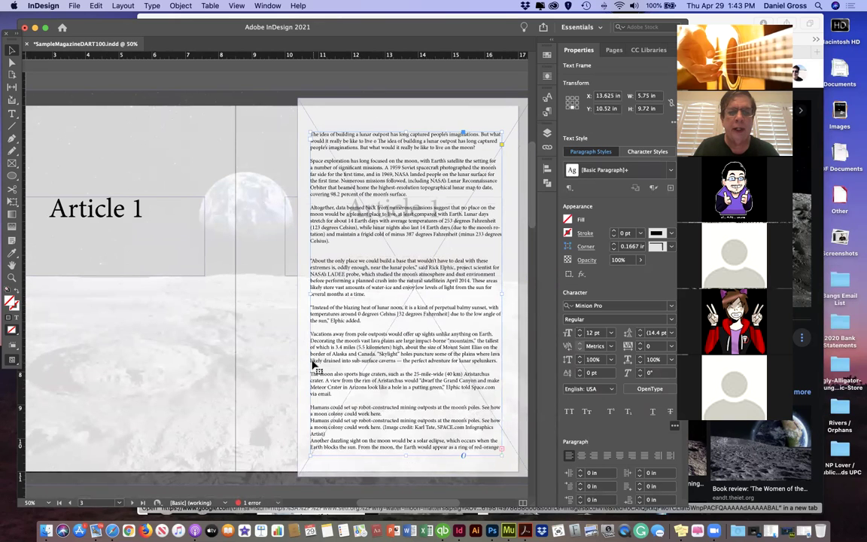
Step: Shrink the translucent Paper rectangle on all four sides to 6.21 by 10.28 in, leaving a narrow margin around the article text
{"action": "left_click", "coordinate": [410, 473]}
{"action": "left_click_drag", "start_coordinate": [410, 473], "coordinate": [412, 464]}
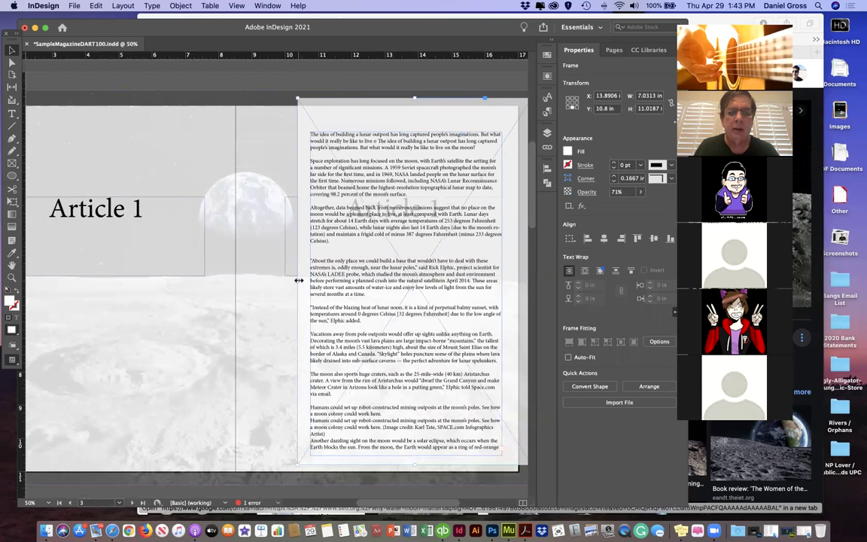
{"action": "left_click_drag", "start_coordinate": [298, 280], "coordinate": [304, 280]}
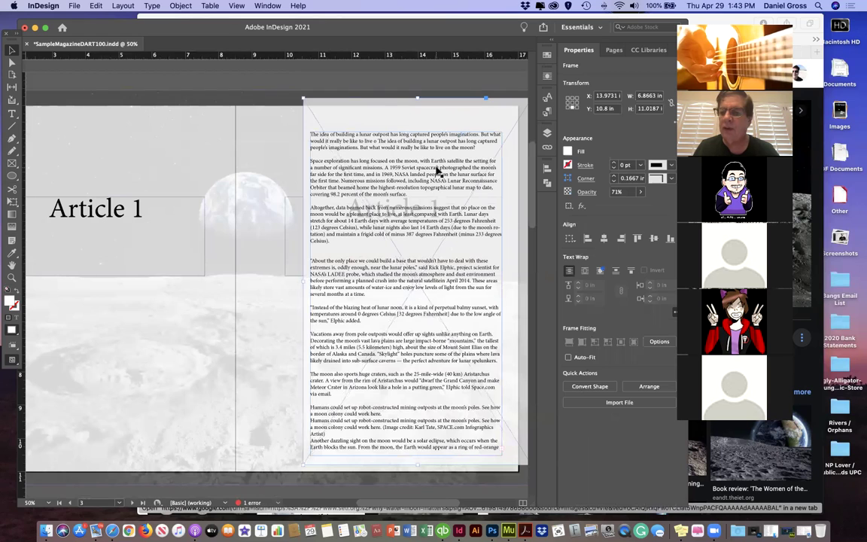
{"action": "left_click_drag", "start_coordinate": [417, 99], "coordinate": [413, 124]}
{"action": "scroll", "coordinate": [461, 183], "scroll_direction": "down", "scroll_amount": 2}
{"action": "scroll", "coordinate": [461, 183], "scroll_direction": "right", "scroll_amount": 2}
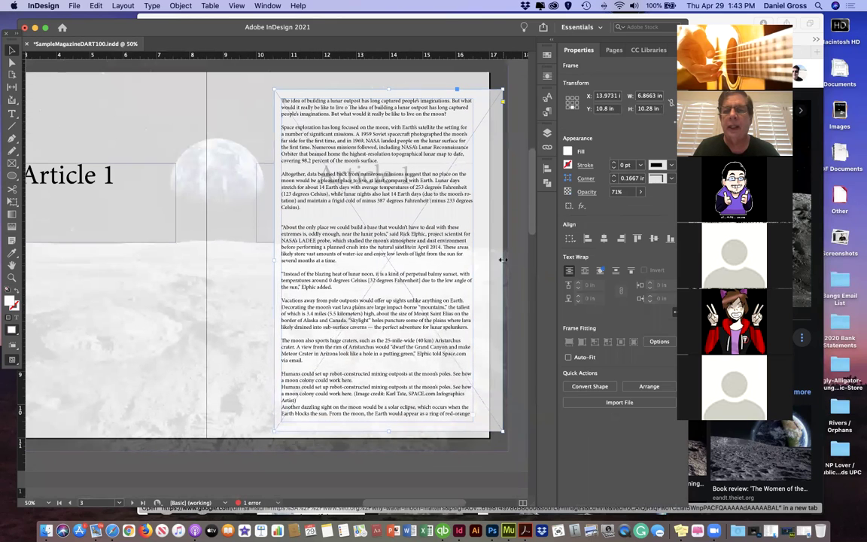
{"action": "left_click_drag", "start_coordinate": [503, 260], "coordinate": [480, 259]}
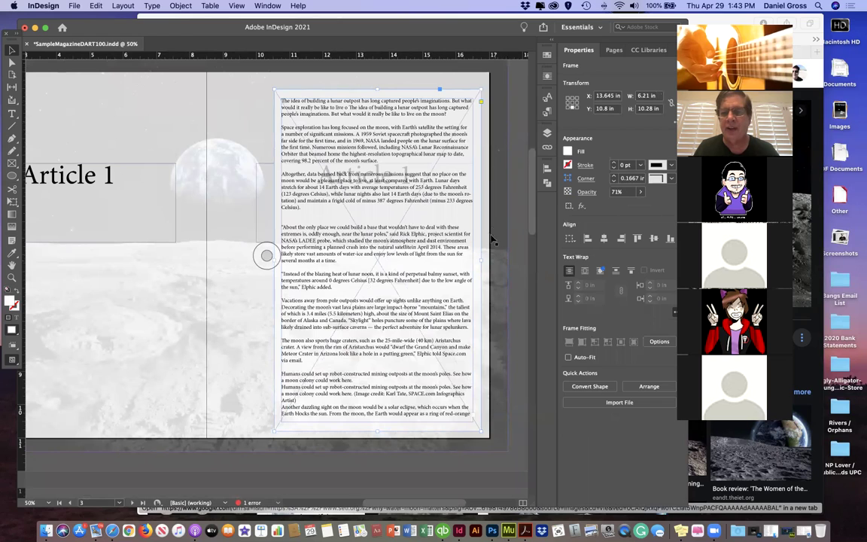
Step: Examine how the resized text panel sits within page 3 and over the faded lunar image
{"action": "scroll", "coordinate": [503, 188], "scroll_direction": "up", "scroll_amount": 1}
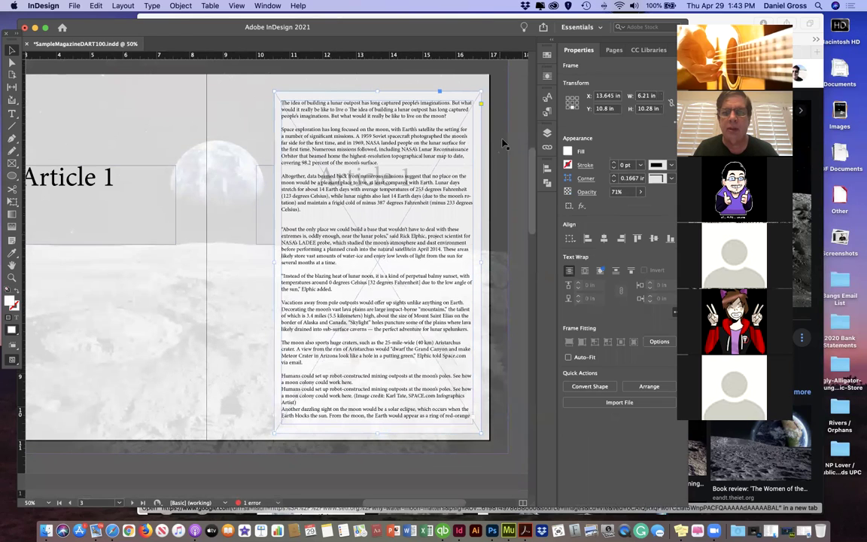
{"action": "scroll", "coordinate": [494, 135], "scroll_direction": "up", "scroll_amount": 5}
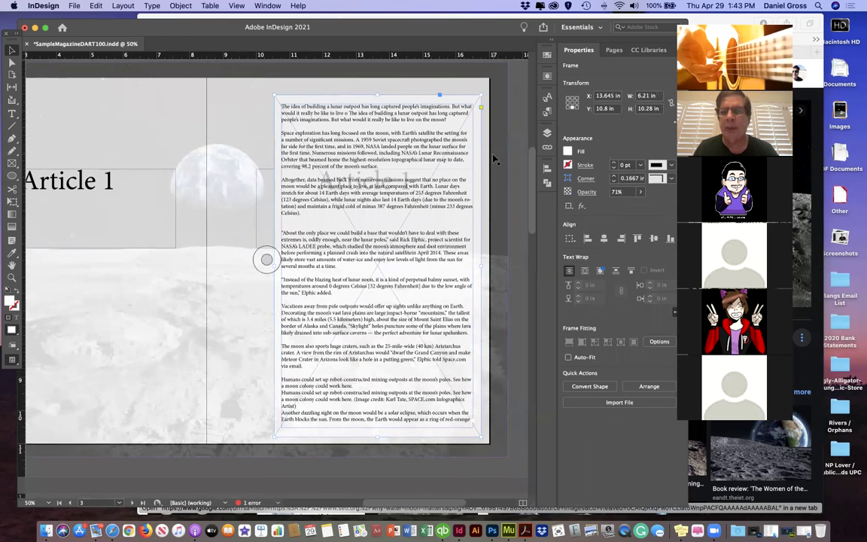
{"action": "scroll", "coordinate": [494, 158], "scroll_direction": "up", "scroll_amount": 1}
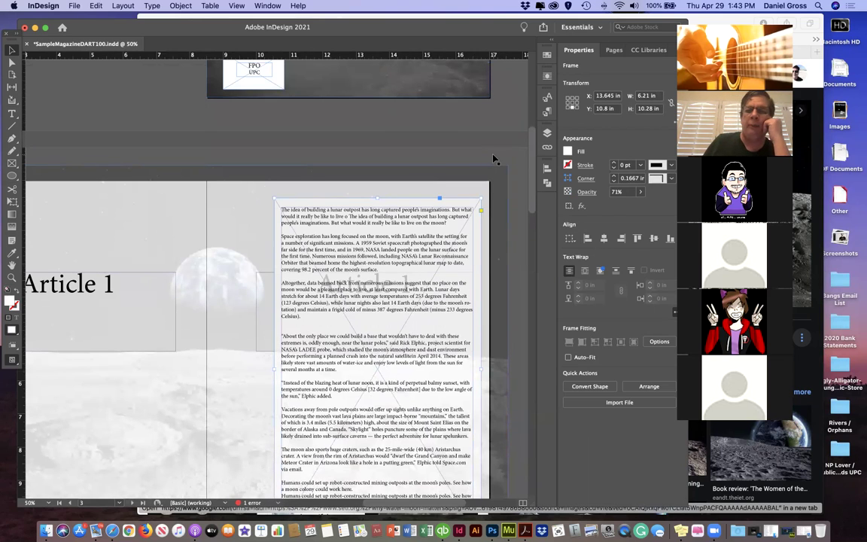
{"action": "scroll", "coordinate": [494, 159], "scroll_direction": "down", "scroll_amount": 1}
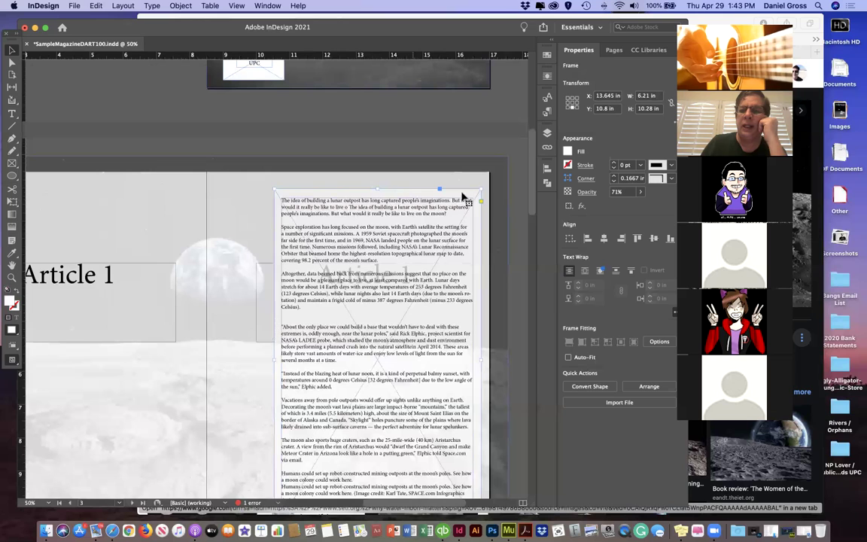
{"action": "scroll", "coordinate": [497, 286], "scroll_direction": "down", "scroll_amount": 8}
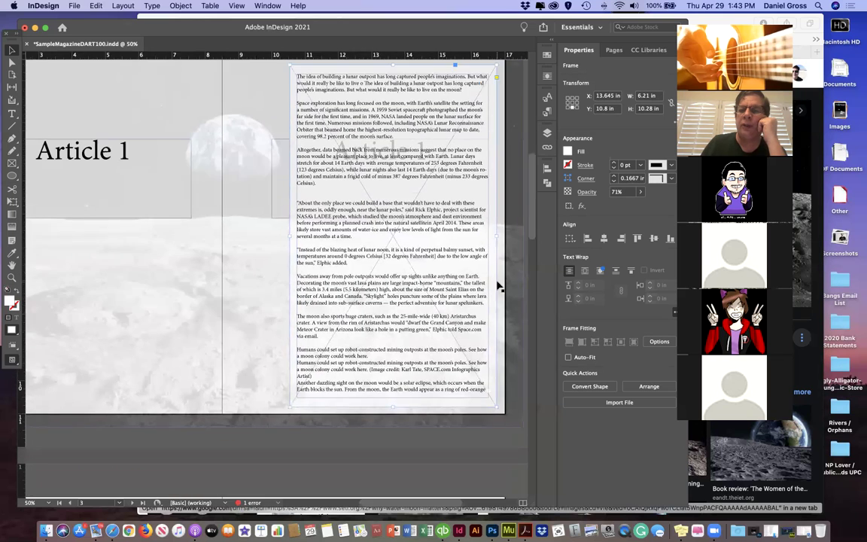
{"action": "scroll", "coordinate": [497, 286], "scroll_direction": "right", "scroll_amount": 1}
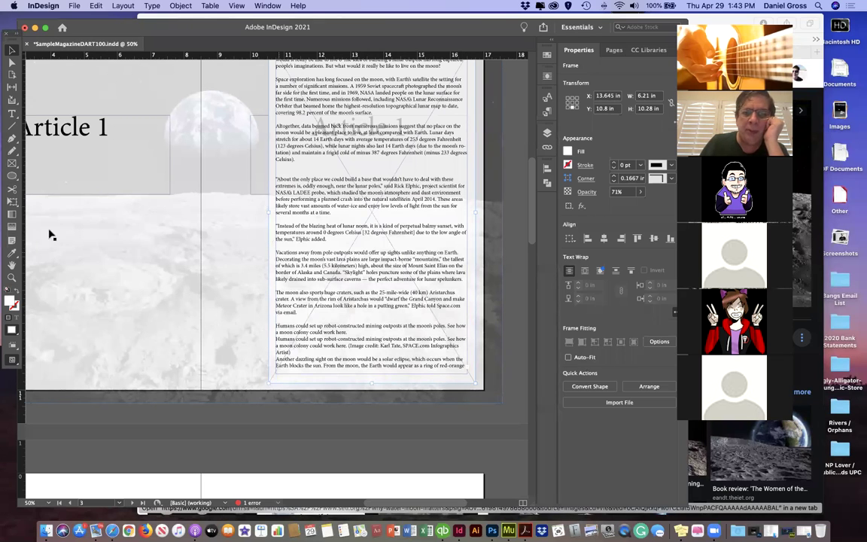
{"action": "scroll", "coordinate": [397, 402], "scroll_direction": "up", "scroll_amount": 5}
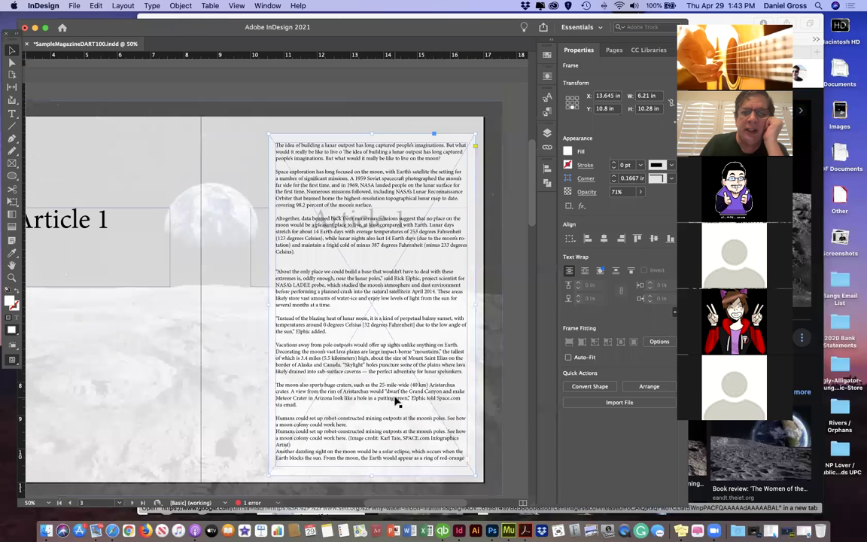
{"action": "scroll", "coordinate": [465, 412], "scroll_direction": "left", "scroll_amount": 2}
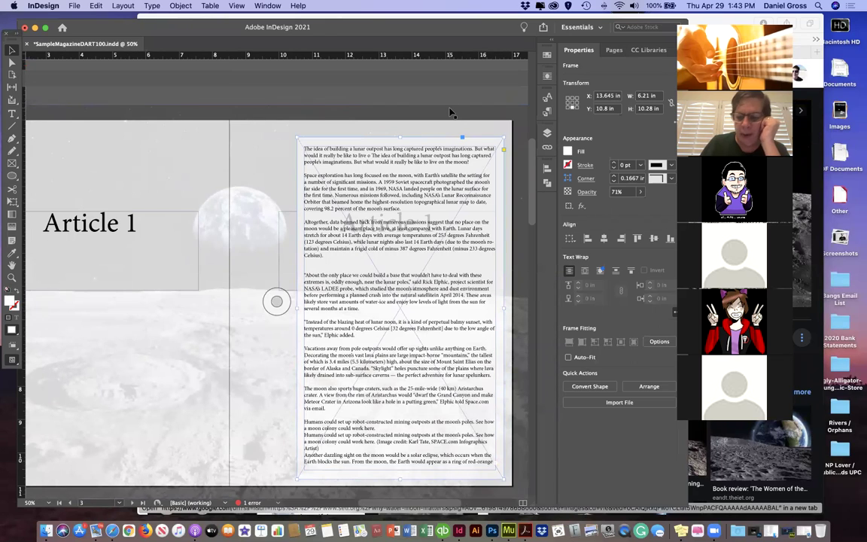
Step: Pull in the outer left edge of the lunar image frame beside page 2, making the frame 18.1875 in wide
{"action": "key", "text": "super+minus"}
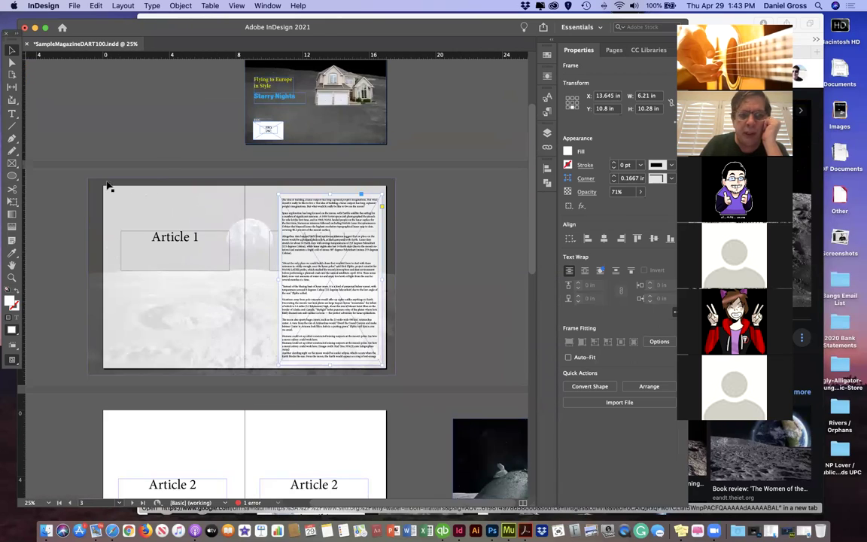
{"action": "left_click", "coordinate": [91, 277]}
{"action": "left_click_drag", "start_coordinate": [89, 277], "coordinate": [93, 277]}
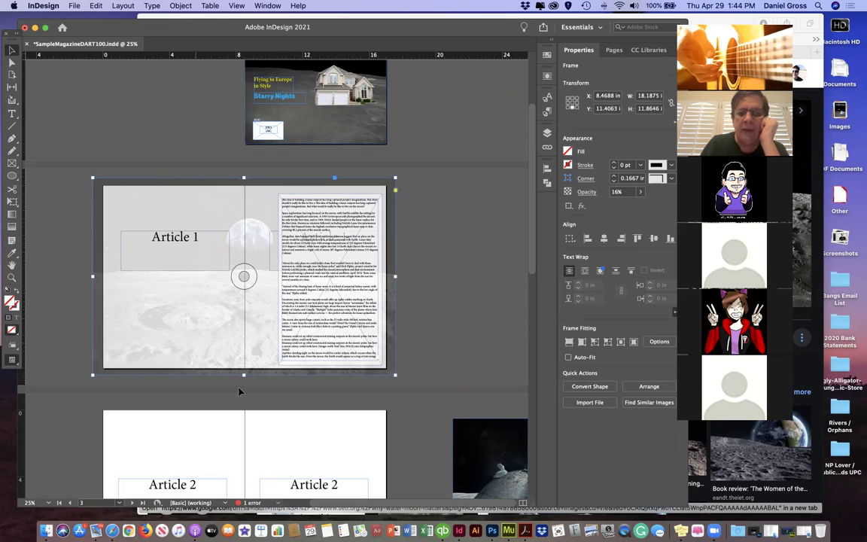
Step: Extend the bottom edge of the lunar image frame farther below the spread, making the frame 12.0208 in high
{"action": "left_click_drag", "start_coordinate": [244, 374], "coordinate": [243, 378]}
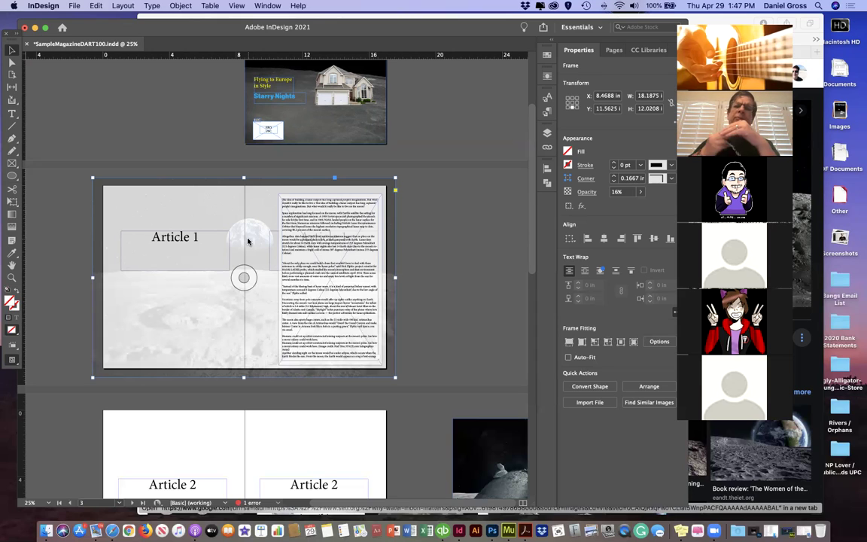
Step: Switch to Safari and search Google Images for "magazine layouts"
{"action": "left_click", "coordinate": [256, 18]}
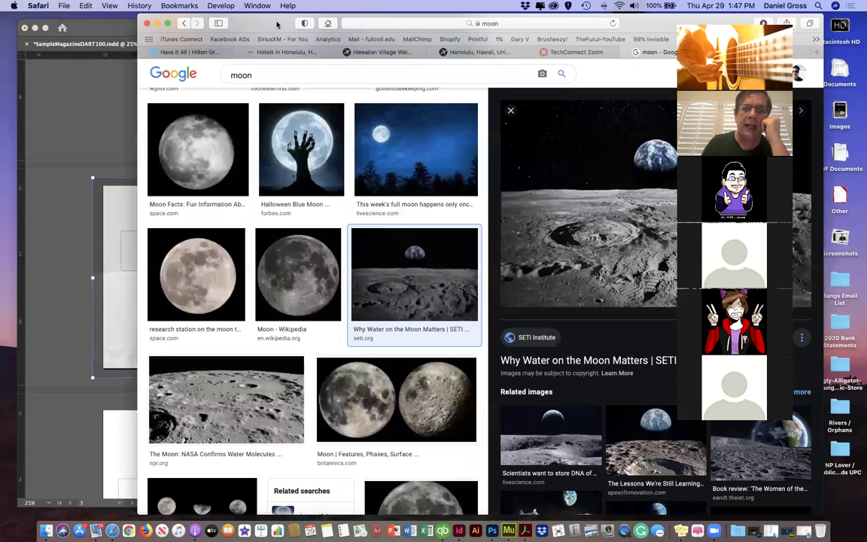
{"action": "double_click", "coordinate": [254, 22]}
{"action": "left_click", "coordinate": [201, 73]}
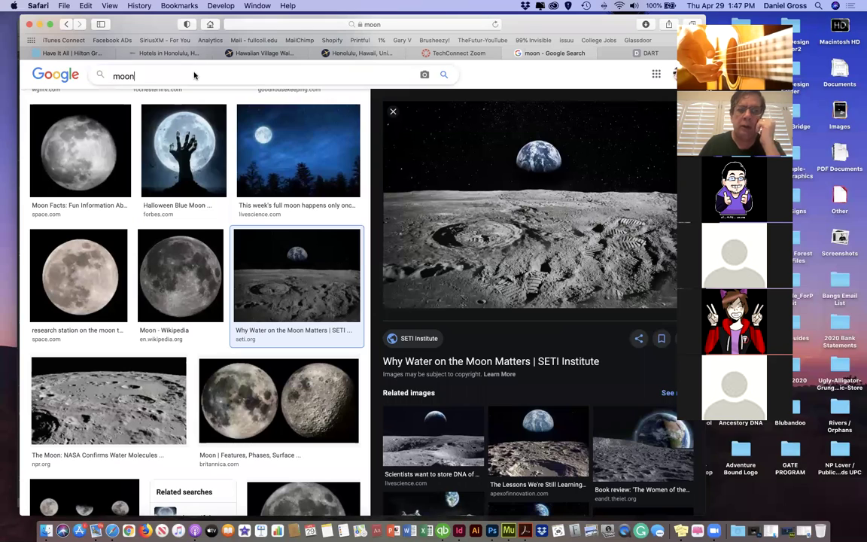
{"action": "key", "text": "BackSpace"}
{"action": "key", "text": "BackSpace"}
{"action": "key", "text": "BackSpace"}
{"action": "type", "text": "a"}
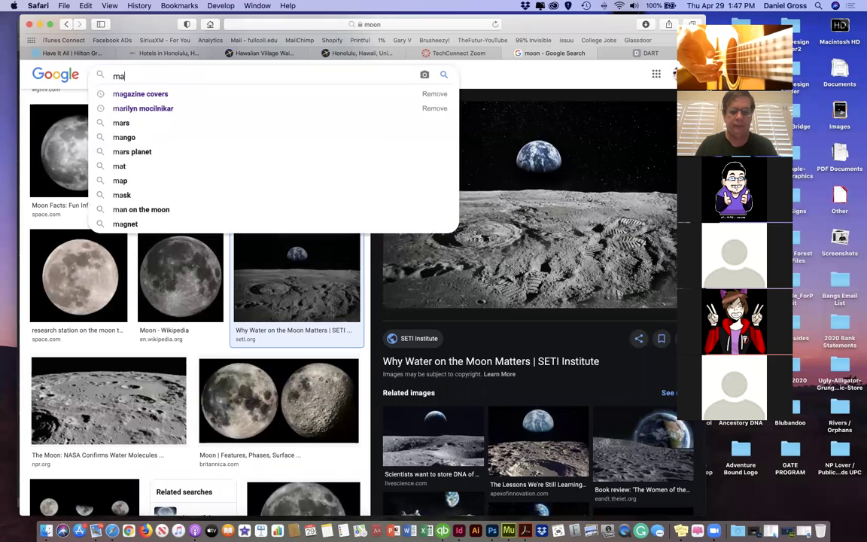
{"action": "type", "text": "g"}
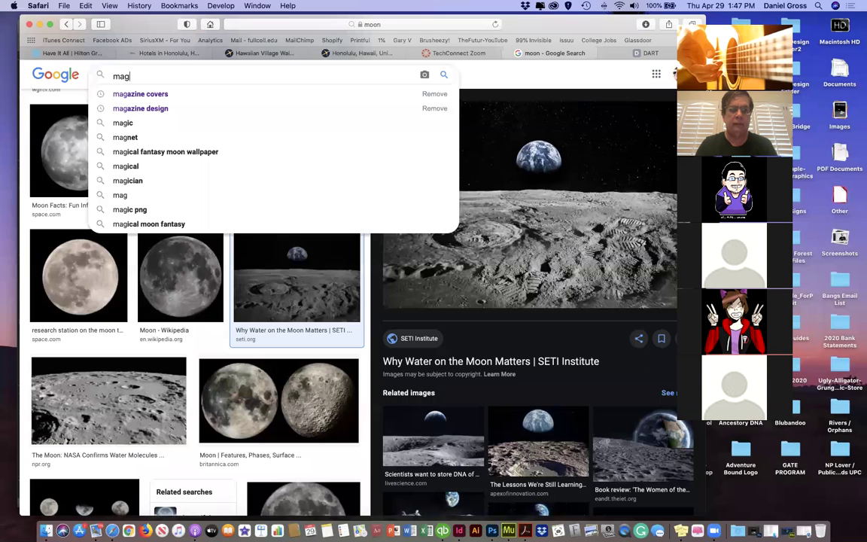
{"action": "type", "text": "azine "}
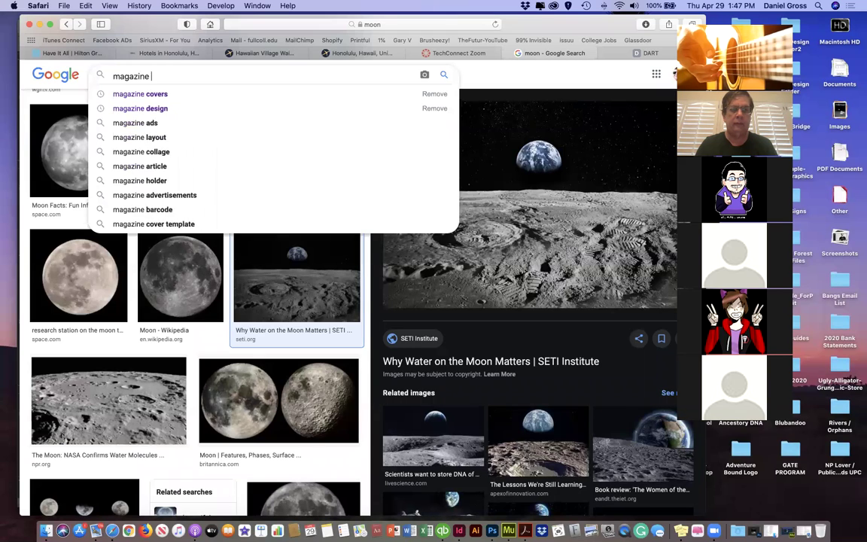
{"action": "type", "text": "layouts"}
{"action": "key", "text": "Return"}
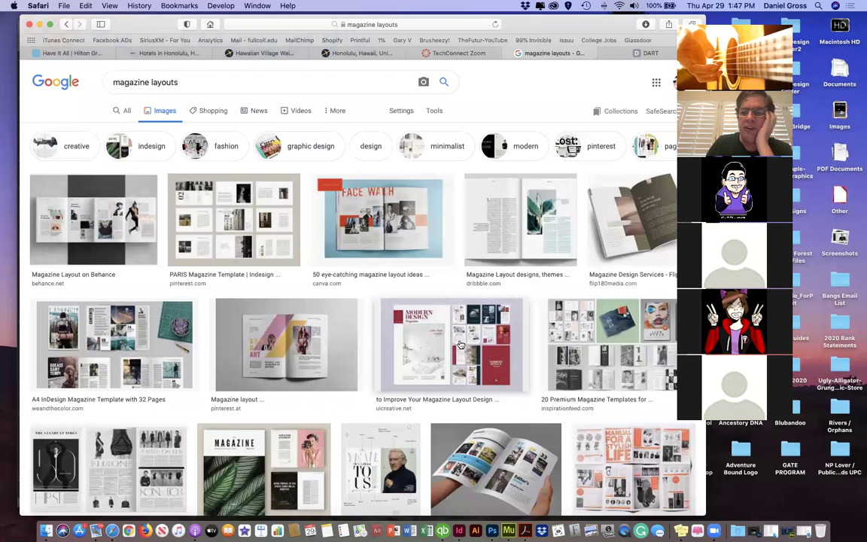
Step: Open the "Anatomy of a Magazine Layout" result and examine its labelled spread with the whole preview in view
{"action": "scroll", "coordinate": [461, 344], "scroll_direction": "down", "scroll_amount": 2}
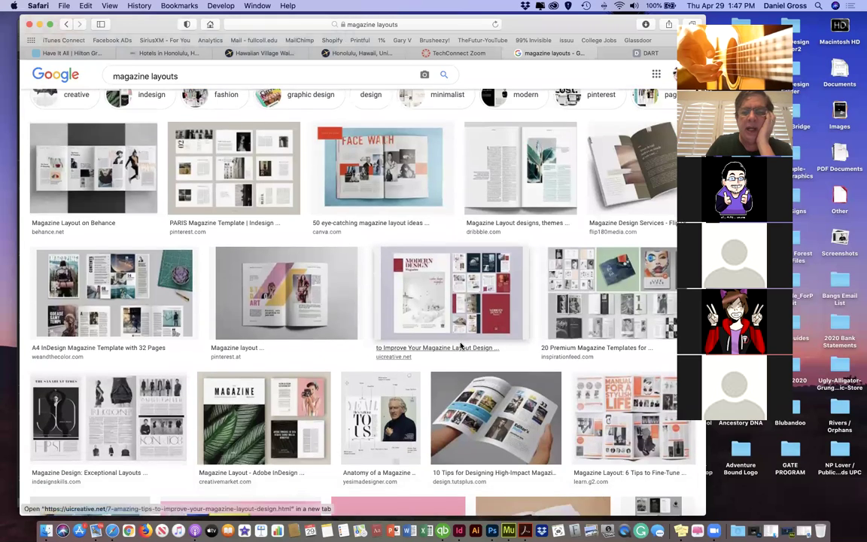
{"action": "scroll", "coordinate": [461, 344], "scroll_direction": "down", "scroll_amount": 1}
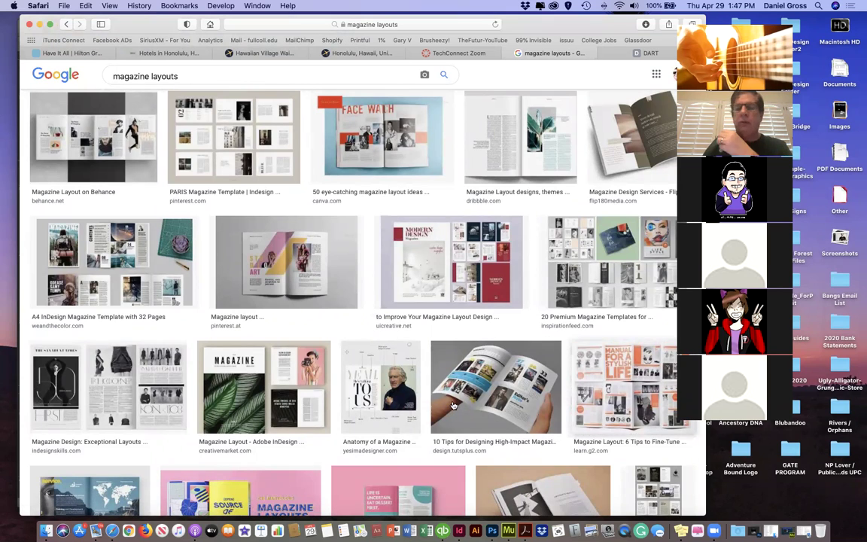
{"action": "left_click", "coordinate": [382, 394]}
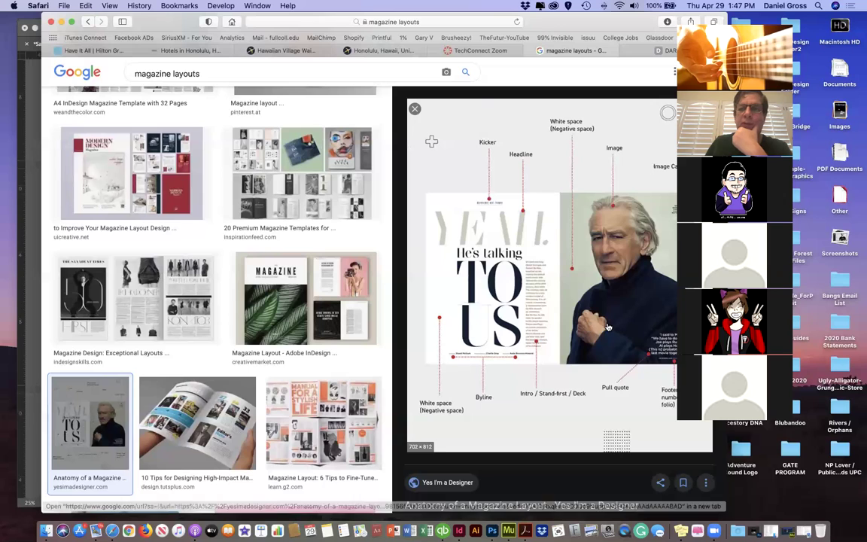
{"action": "left_click_drag", "start_coordinate": [517, 276], "coordinate": [6, 377]}
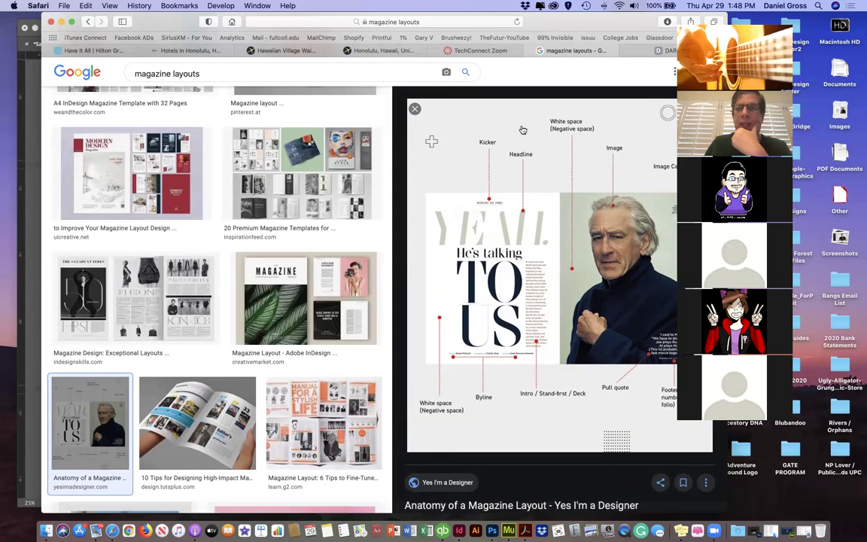
{"action": "scroll", "coordinate": [527, 106], "scroll_direction": "down", "scroll_amount": 1}
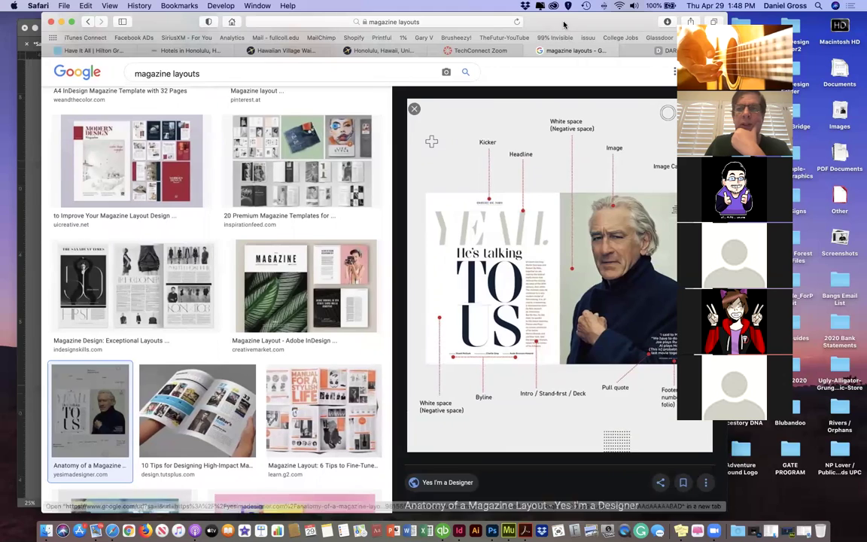
{"action": "left_click_drag", "start_coordinate": [516, 22], "coordinate": [474, 25]}
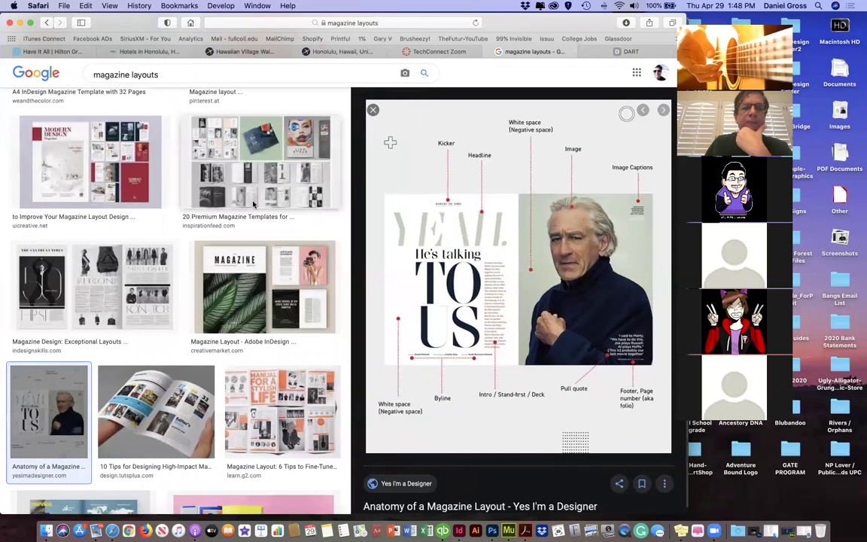
Step: Find the "Uncovering the Arts" spread among the results and compare it with the "Summertime Sunshine" drink layout
{"action": "scroll", "coordinate": [253, 203], "scroll_direction": "down", "scroll_amount": 6}
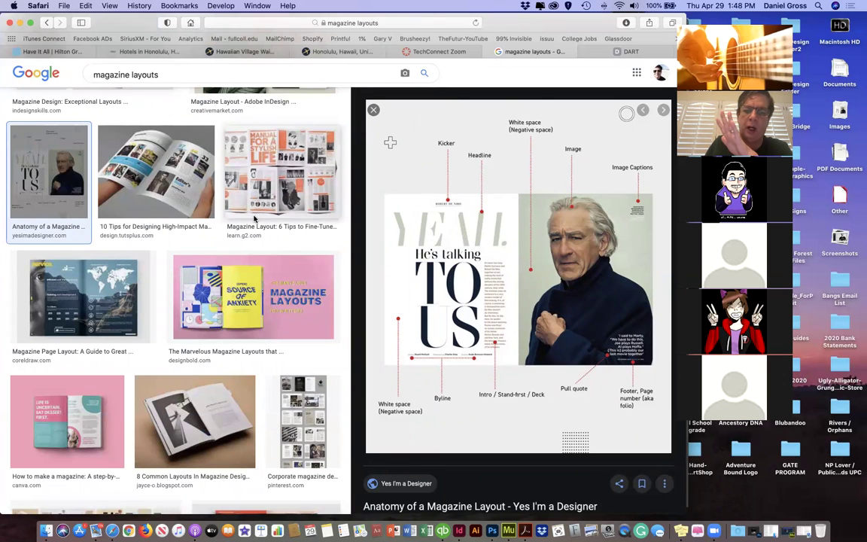
{"action": "scroll", "coordinate": [254, 205], "scroll_direction": "down", "scroll_amount": 5}
{"action": "scroll", "coordinate": [253, 218], "scroll_direction": "down", "scroll_amount": 3}
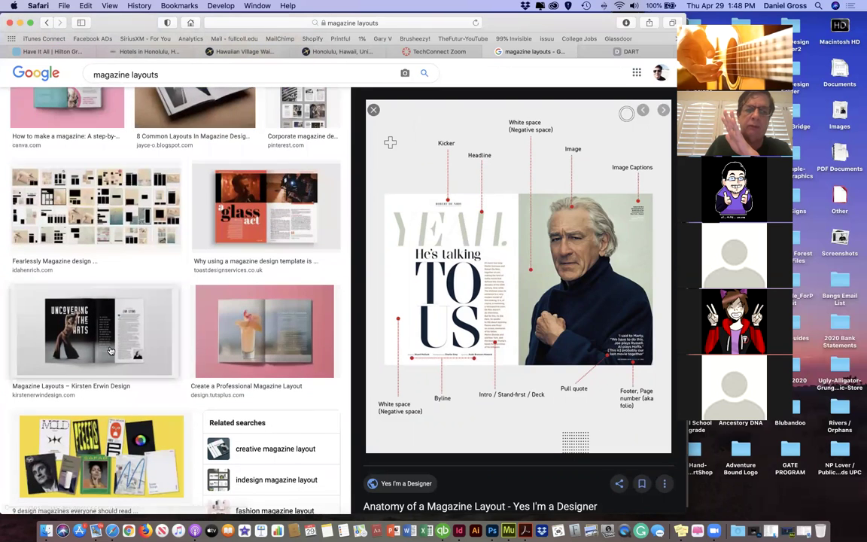
{"action": "left_click", "coordinate": [98, 310]}
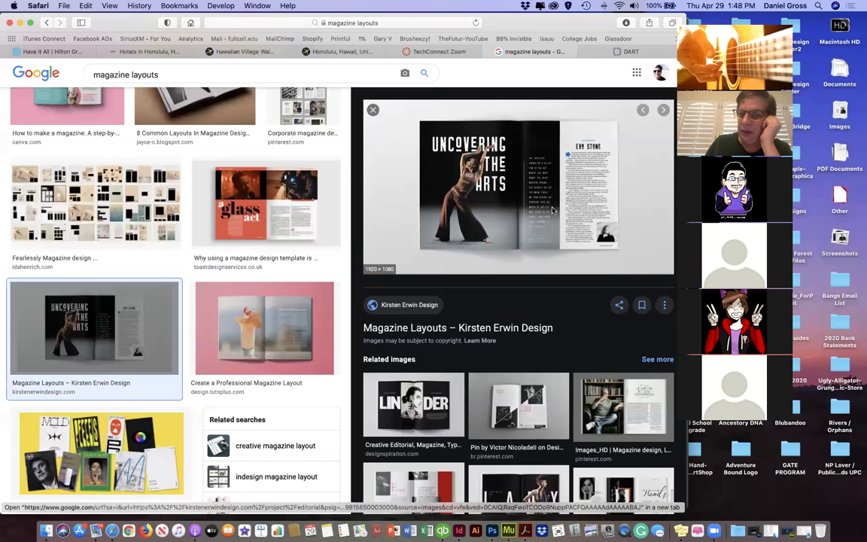
{"action": "left_click", "coordinate": [249, 305]}
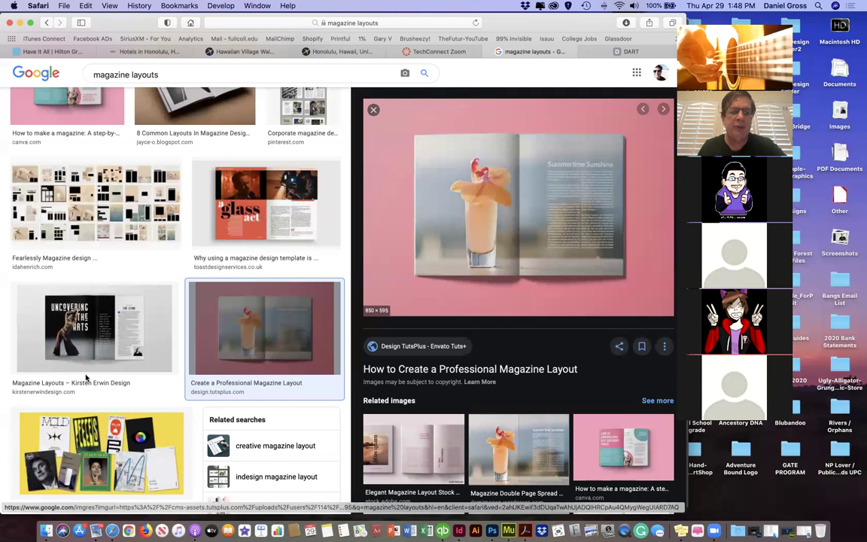
{"action": "left_click", "coordinate": [94, 300]}
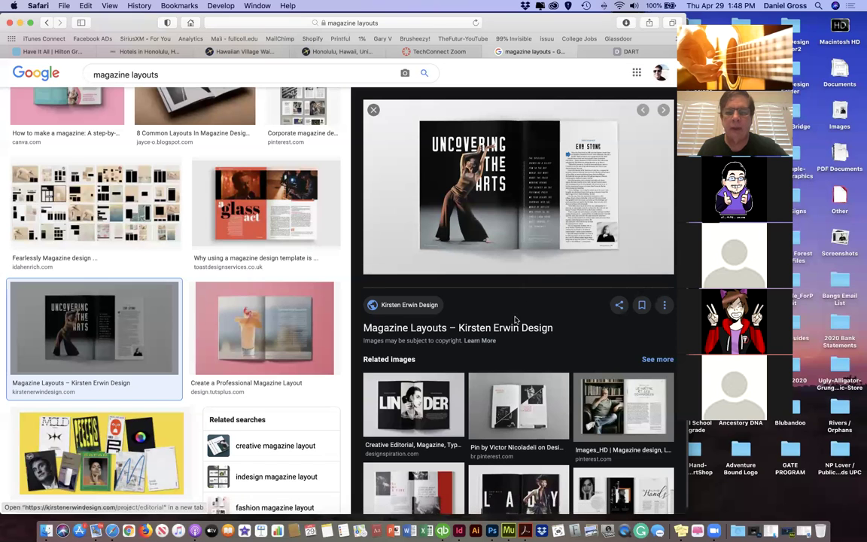
Step: Look through the related images, viewing the "Trouble Has Found Me" spread and the "LADY" spread
{"action": "scroll", "coordinate": [519, 324], "scroll_direction": "down", "scroll_amount": 2}
{"action": "scroll", "coordinate": [525, 322], "scroll_direction": "down", "scroll_amount": 6}
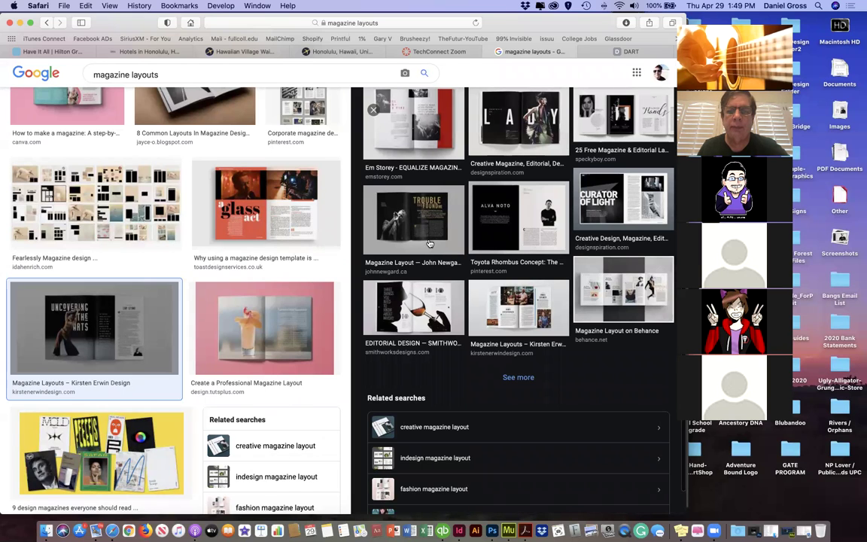
{"action": "left_click", "coordinate": [387, 220]}
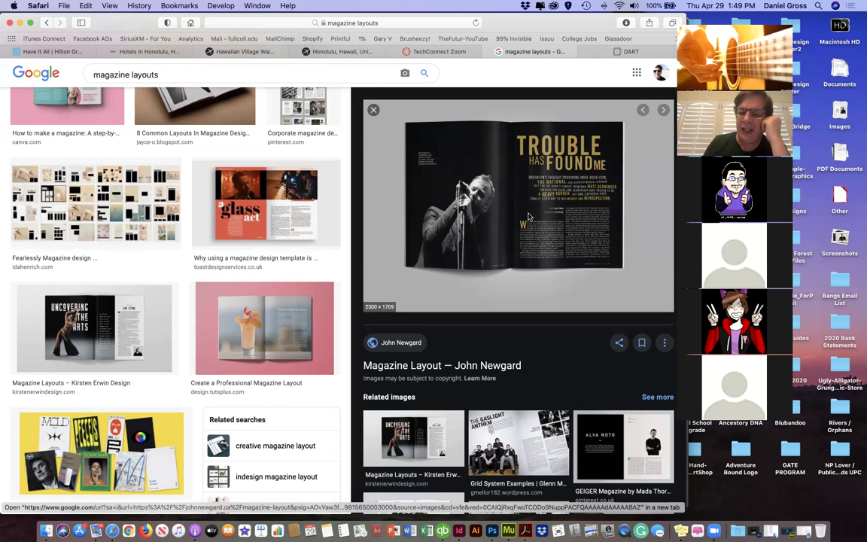
{"action": "key", "text": "Left"}
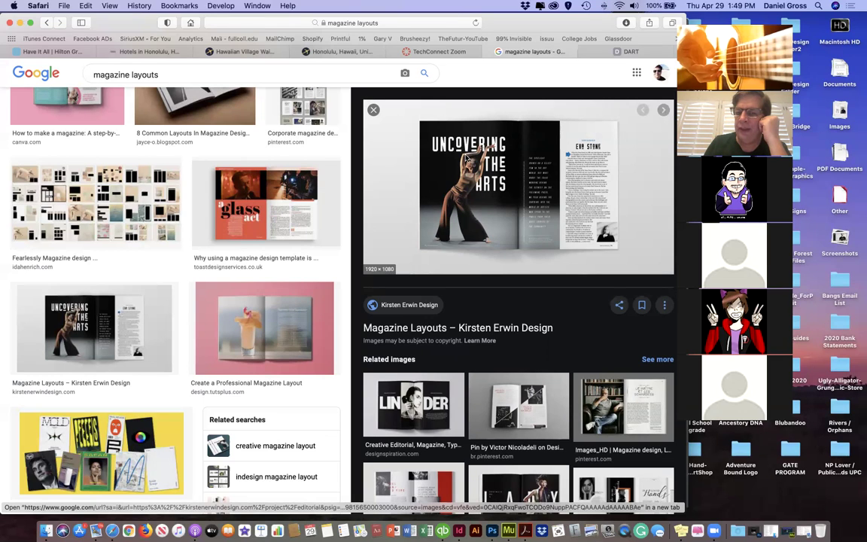
{"action": "scroll", "coordinate": [520, 387], "scroll_direction": "down", "scroll_amount": 1}
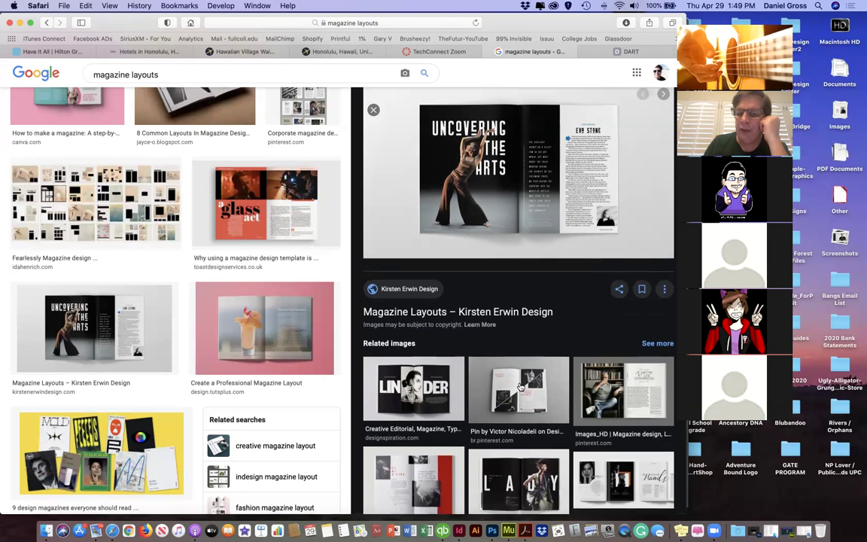
{"action": "scroll", "coordinate": [519, 387], "scroll_direction": "down", "scroll_amount": 5}
{"action": "left_click", "coordinate": [534, 373]}
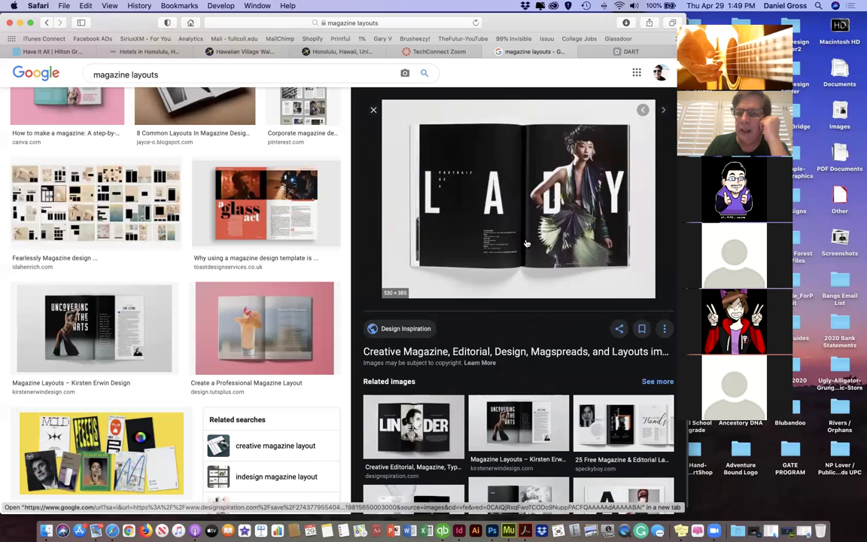
Step: Explore more related layouts, from "Keep the Damned Women Out" through the red-banded portrait feature to the Cypher Magazine "WASSSSUUPPP" spread
{"action": "scroll", "coordinate": [526, 243], "scroll_direction": "down", "scroll_amount": 3}
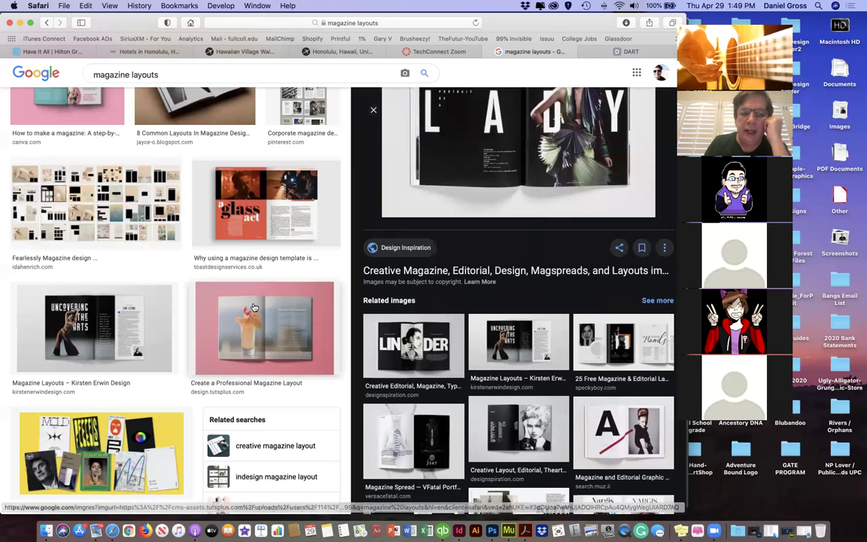
{"action": "scroll", "coordinate": [261, 303], "scroll_direction": "down", "scroll_amount": 3}
{"action": "scroll", "coordinate": [260, 303], "scroll_direction": "down", "scroll_amount": 2}
{"action": "scroll", "coordinate": [410, 454], "scroll_direction": "down", "scroll_amount": 3}
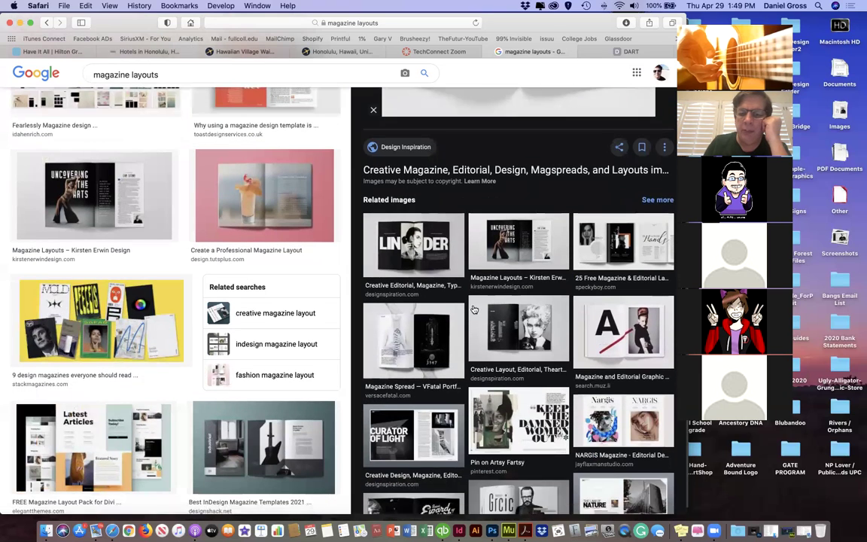
{"action": "left_click", "coordinate": [528, 422]}
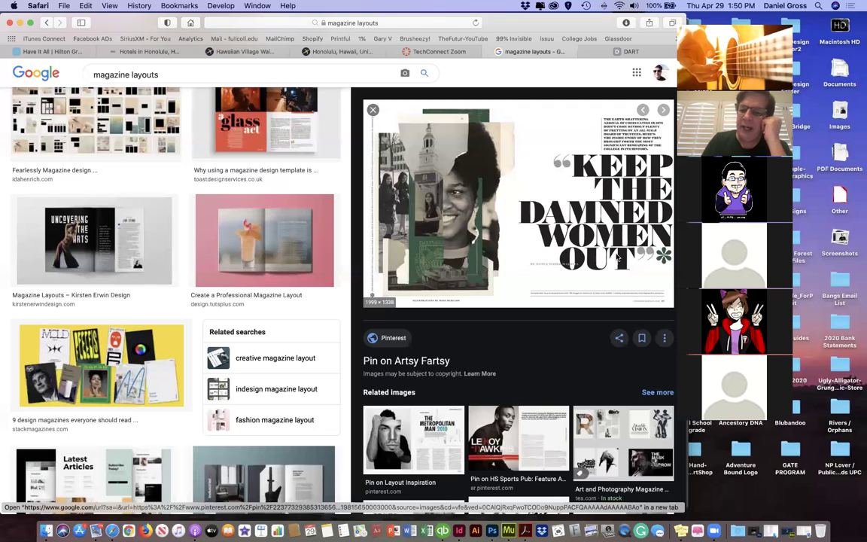
{"action": "key", "text": "Right"}
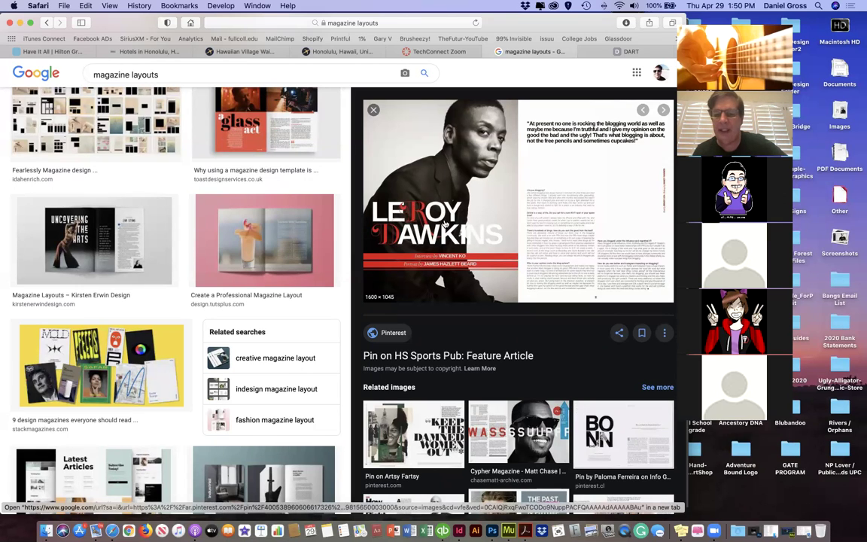
{"action": "left_click", "coordinate": [501, 437]}
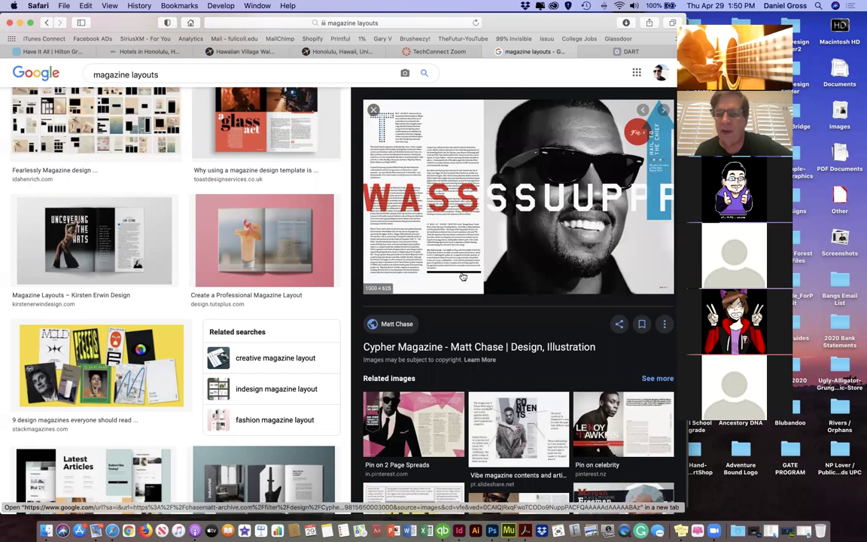
Step: Browse the images related to the Cypher Magazine spread and open the "Dream Lover" Wonderland Magazine layout
{"action": "scroll", "coordinate": [495, 361], "scroll_direction": "down", "scroll_amount": 2}
{"action": "scroll", "coordinate": [494, 361], "scroll_direction": "down", "scroll_amount": 3}
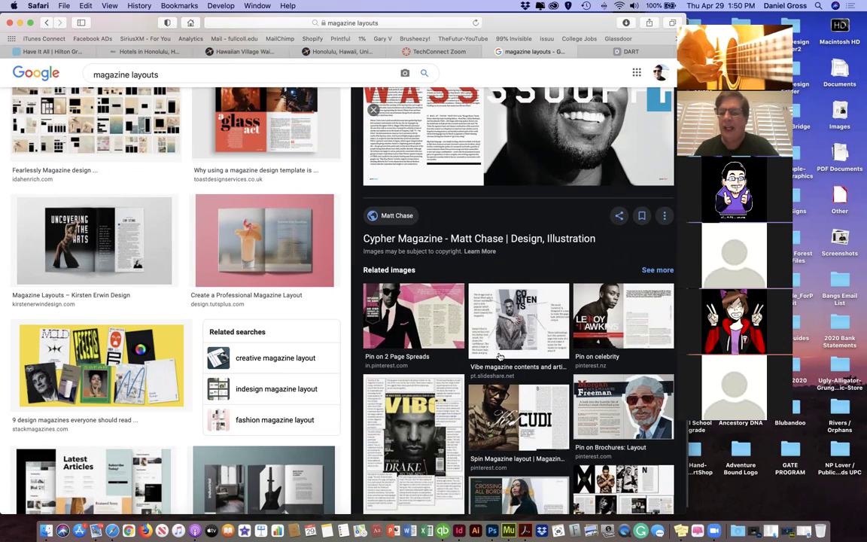
{"action": "scroll", "coordinate": [500, 356], "scroll_direction": "down", "scroll_amount": 10}
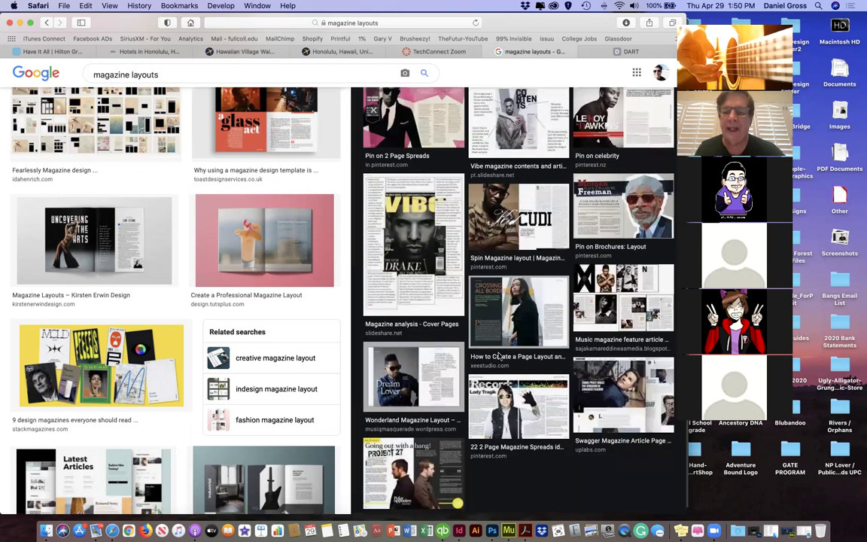
{"action": "left_click", "coordinate": [399, 376]}
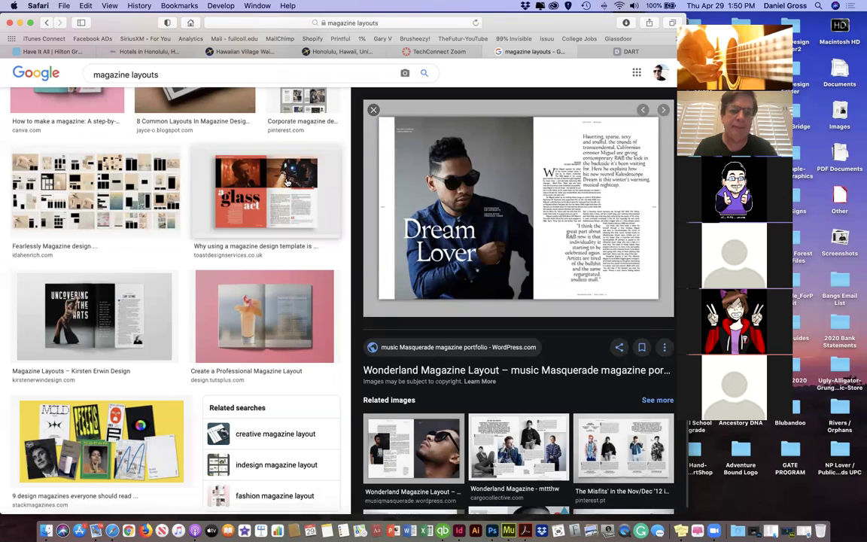
Step: Open the "a glass act" layout and bring its image into the InDesign document on the pasteboard beside page 2
{"action": "left_click", "coordinate": [258, 164]}
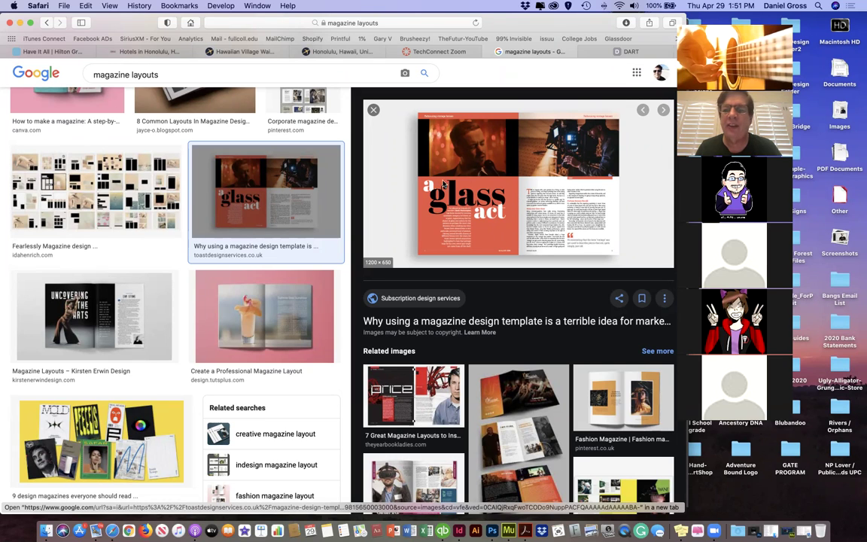
{"action": "left_click_drag", "start_coordinate": [136, 23], "coordinate": [305, 29]}
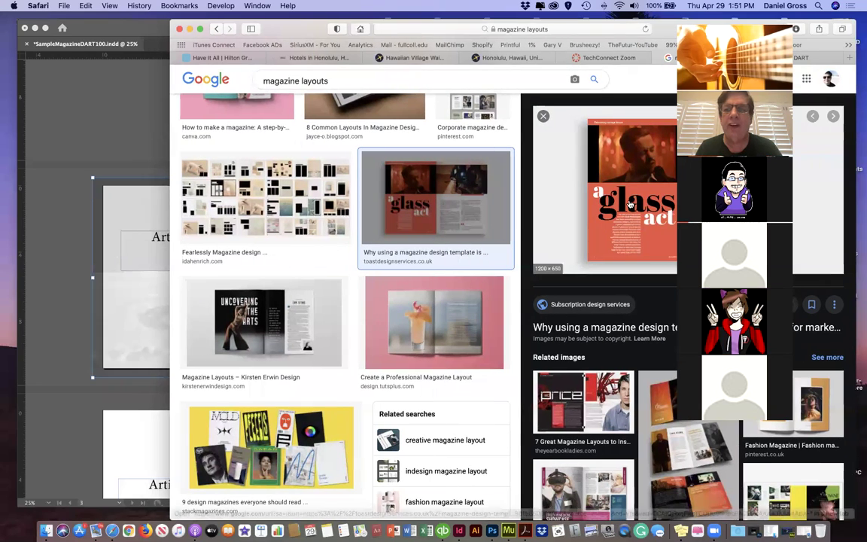
{"action": "right_click", "coordinate": [640, 195]}
{"action": "left_click", "coordinate": [467, 256]}
{"action": "left_click_drag", "start_coordinate": [598, 229], "coordinate": [66, 290]}
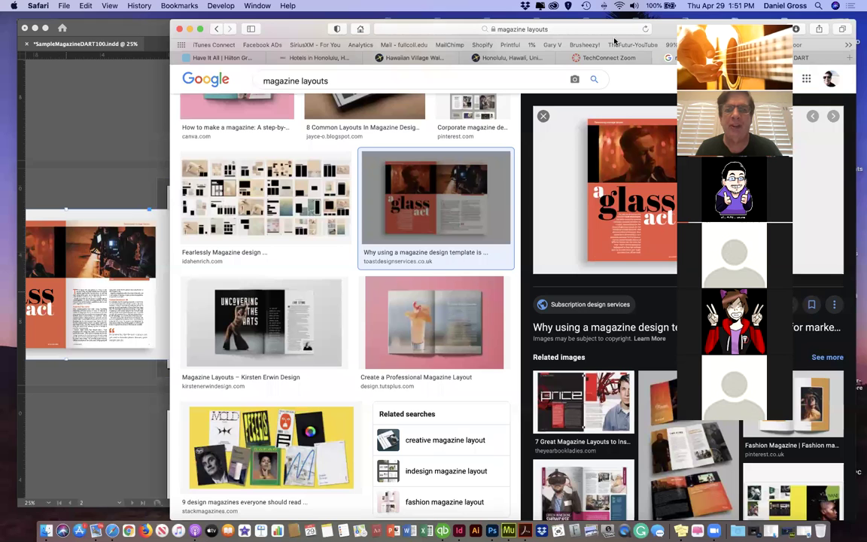
{"action": "left_click_drag", "start_coordinate": [665, 29], "coordinate": [554, 30]}
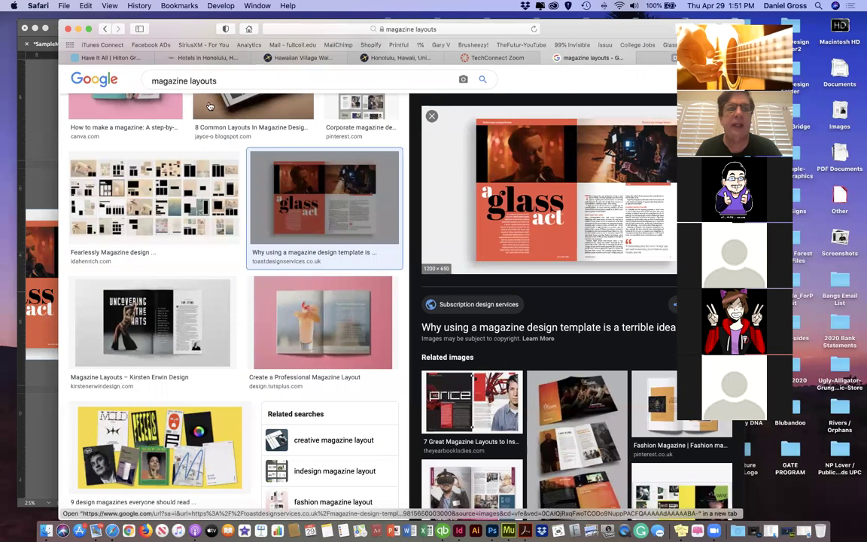
Step: Return to InDesign and move the "a glass act" reference image over page 2 of the Article 1 spread
{"action": "left_click", "coordinate": [78, 28]}
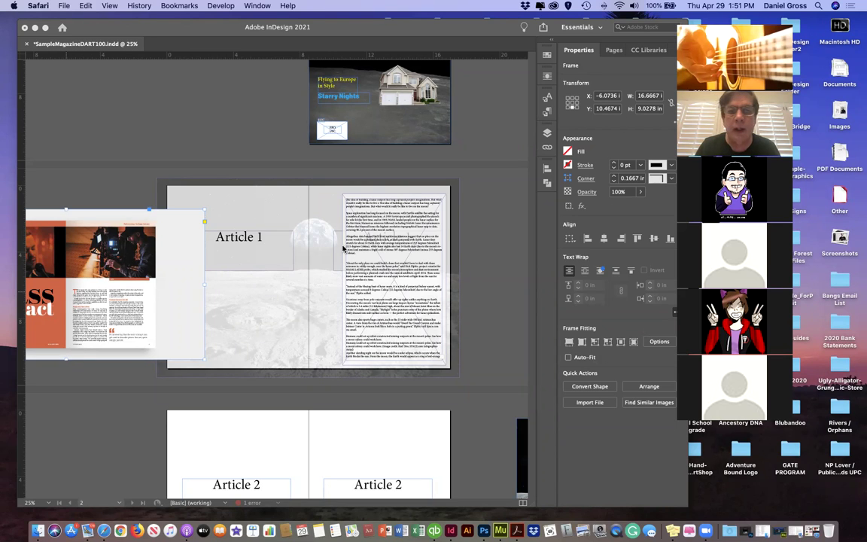
{"action": "left_click", "coordinate": [311, 225]}
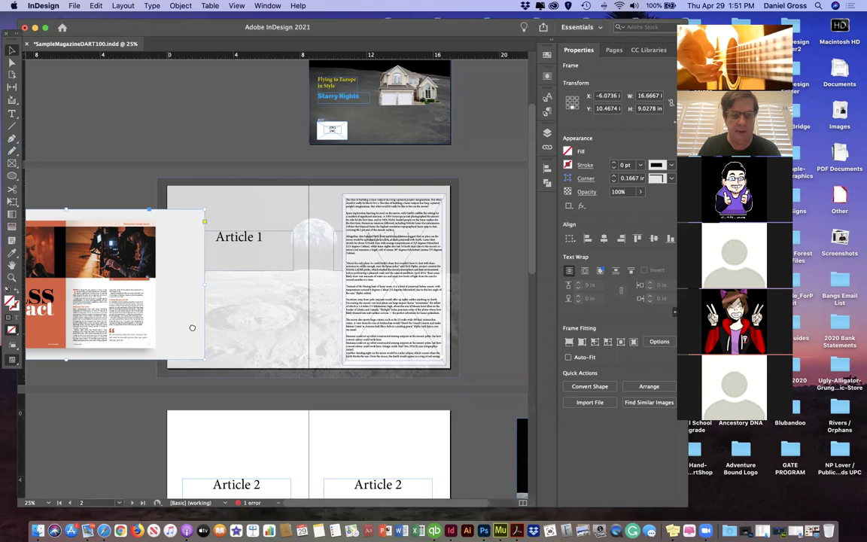
{"action": "scroll", "coordinate": [203, 329], "scroll_direction": "down", "scroll_amount": 1}
{"action": "left_click_drag", "start_coordinate": [204, 329], "coordinate": [241, 308]}
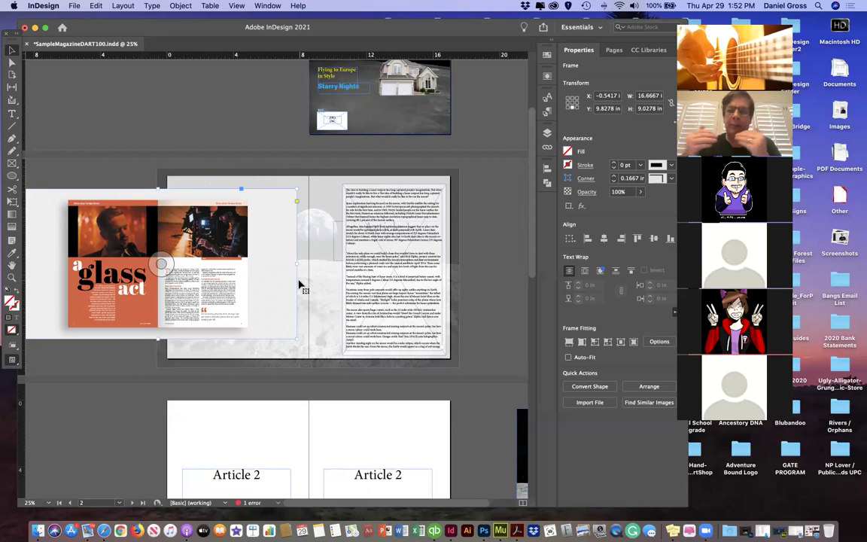
Step: Move the article text off the spread onto the pasteboard and delete the semi-transparent white frame from behind it
{"action": "left_click_drag", "start_coordinate": [395, 286], "coordinate": [515, 287]}
{"action": "left_click_drag", "start_coordinate": [388, 235], "coordinate": [382, 308]}
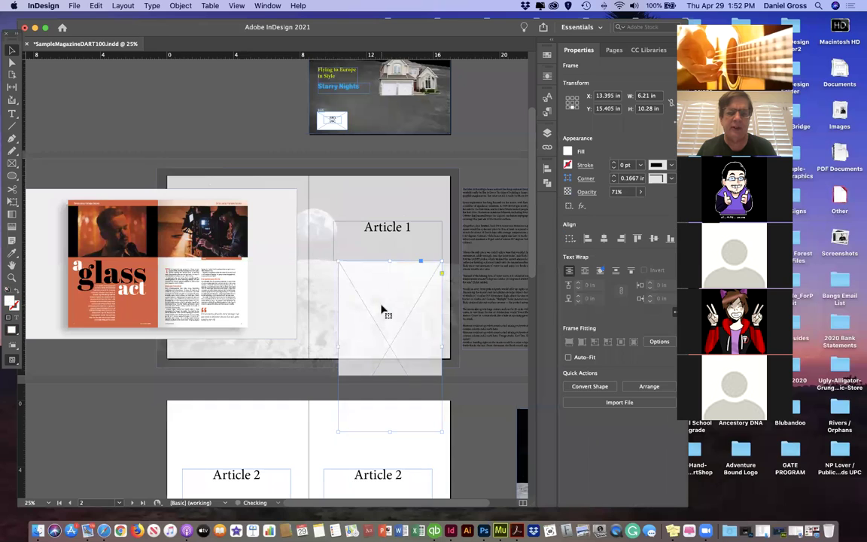
{"action": "key", "text": "Delete"}
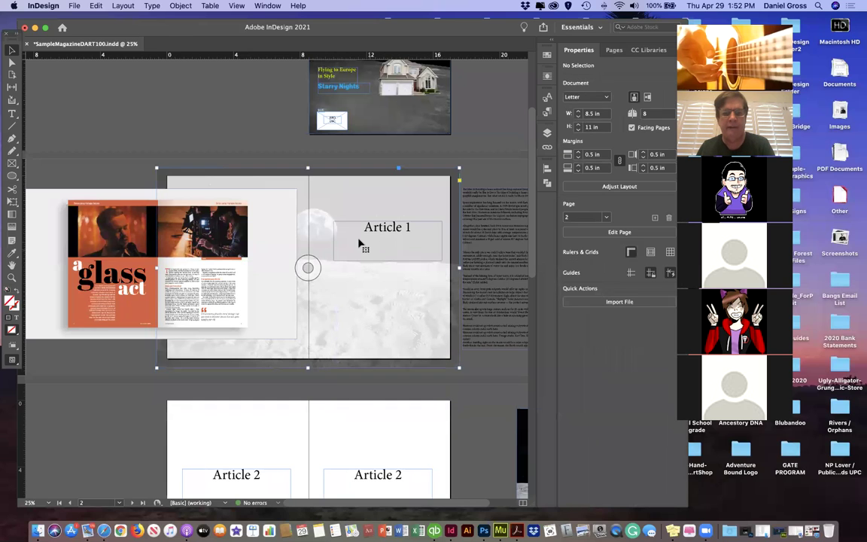
Step: Remove the "Article 1" title and crop the moon background to a band about 3.4 in high across the spread's upper part
{"action": "left_click", "coordinate": [358, 323]}
{"action": "left_click_drag", "start_coordinate": [359, 323], "coordinate": [359, 376]}
{"action": "left_click", "coordinate": [367, 249]}
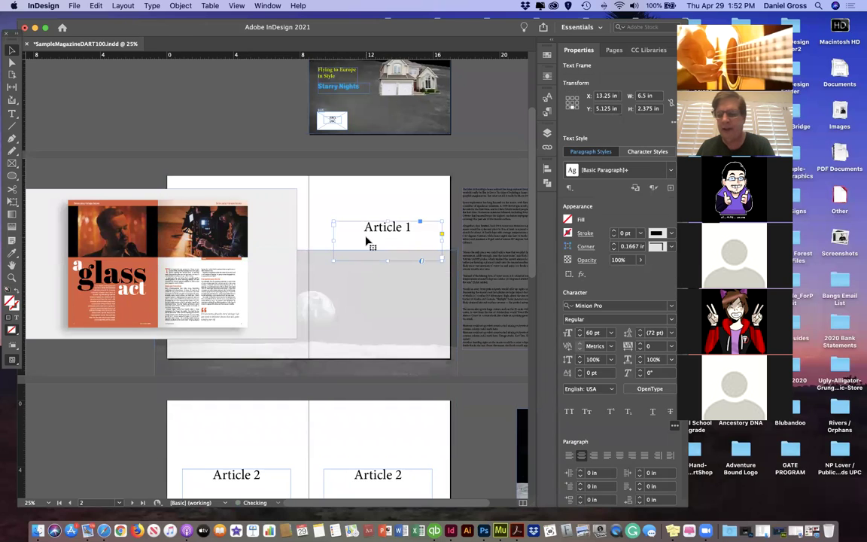
{"action": "left_click_drag", "start_coordinate": [370, 251], "coordinate": [297, 248]}
{"action": "left_click_drag", "start_coordinate": [308, 407], "coordinate": [310, 263]}
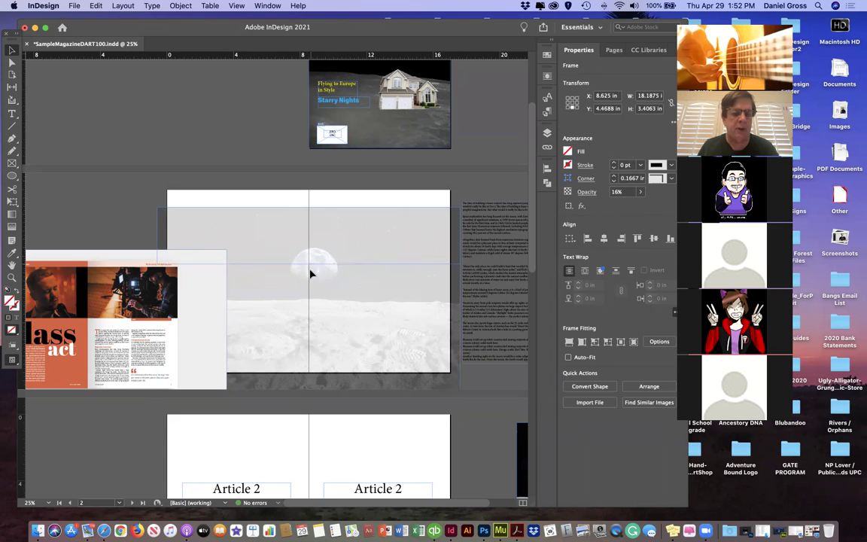
Step: Set the cropped moon background frame's opacity to 100%
{"action": "double_click", "coordinate": [342, 245]}
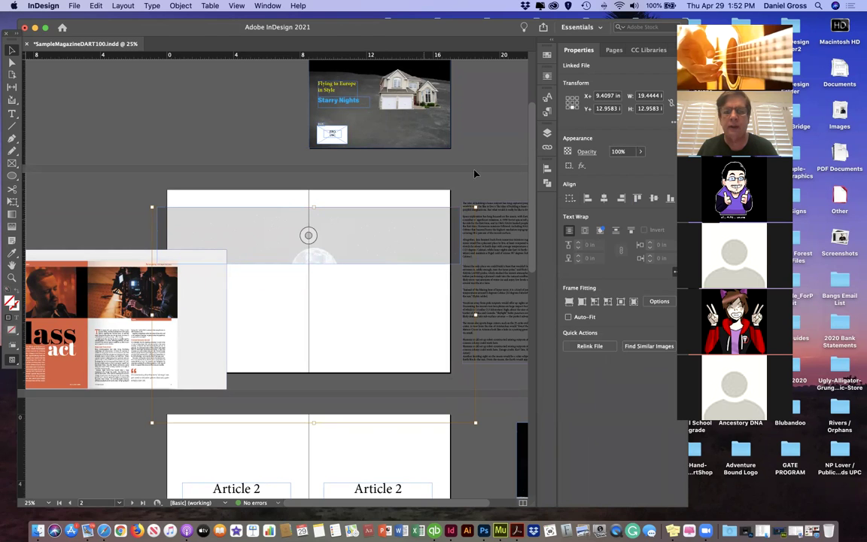
{"action": "left_click", "coordinate": [410, 237]}
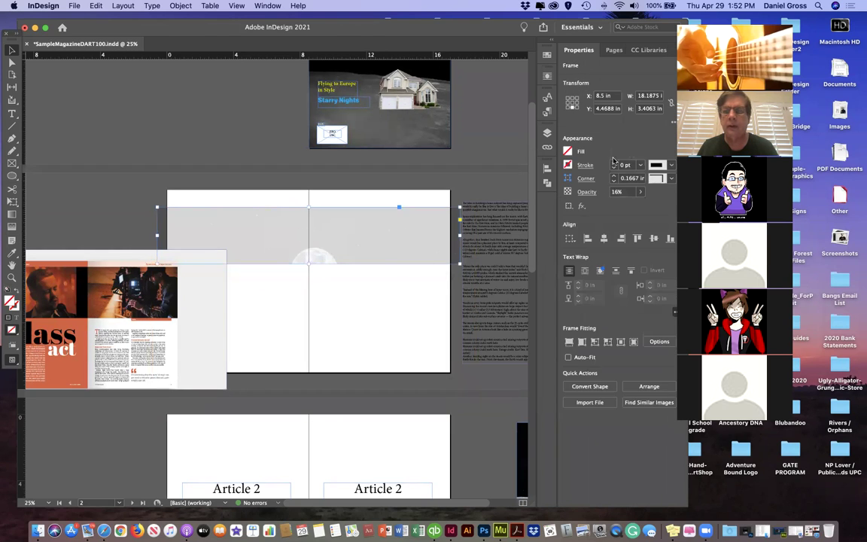
{"action": "left_click", "coordinate": [640, 192]}
{"action": "left_click_drag", "start_coordinate": [594, 206], "coordinate": [642, 205]}
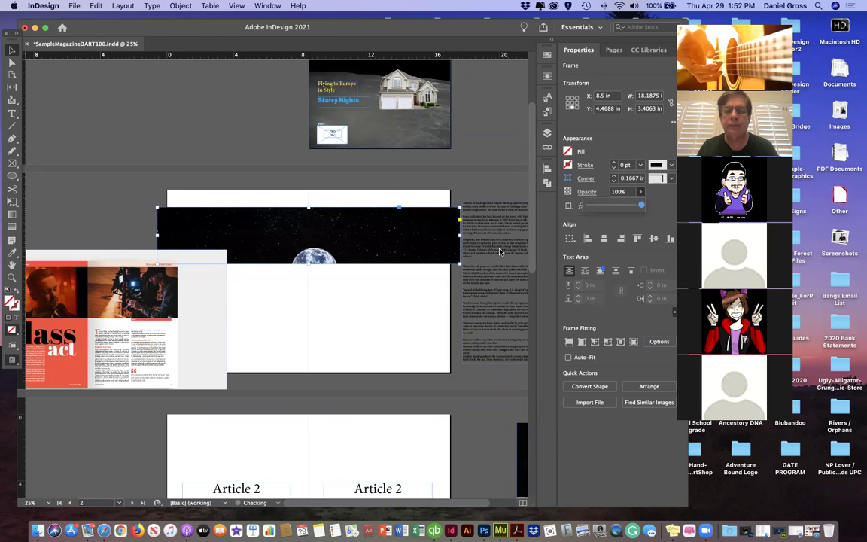
Step: Reposition the picture inside the band so that both the Earth and the lunar surface fall within the frame
{"action": "double_click", "coordinate": [412, 242]}
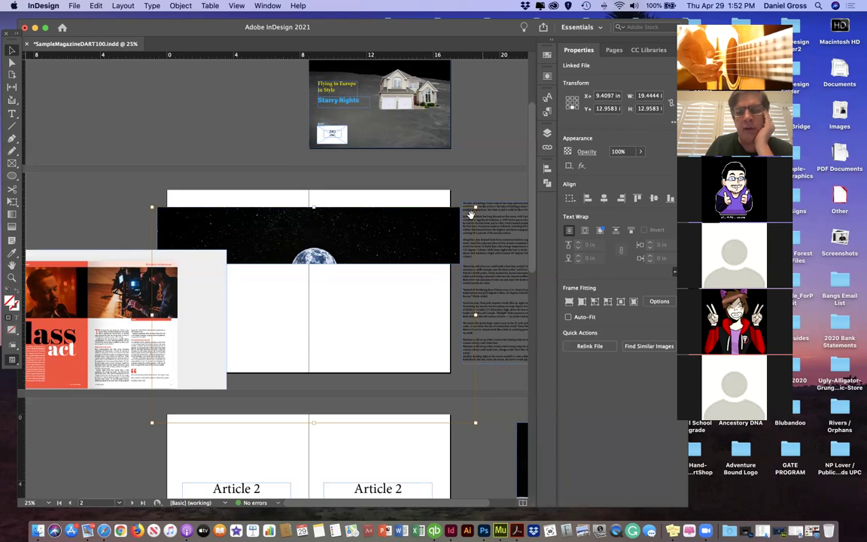
{"action": "mouse_move", "coordinate": [389, 238]}
{"action": "left_mouse_down"}
{"action": "mouse_move", "coordinate": [396, 233]}
{"action": "mouse_move", "coordinate": [381, 221]}
{"action": "left_mouse_up"}
{"action": "left_click_drag", "start_coordinate": [383, 234], "coordinate": [382, 229]}
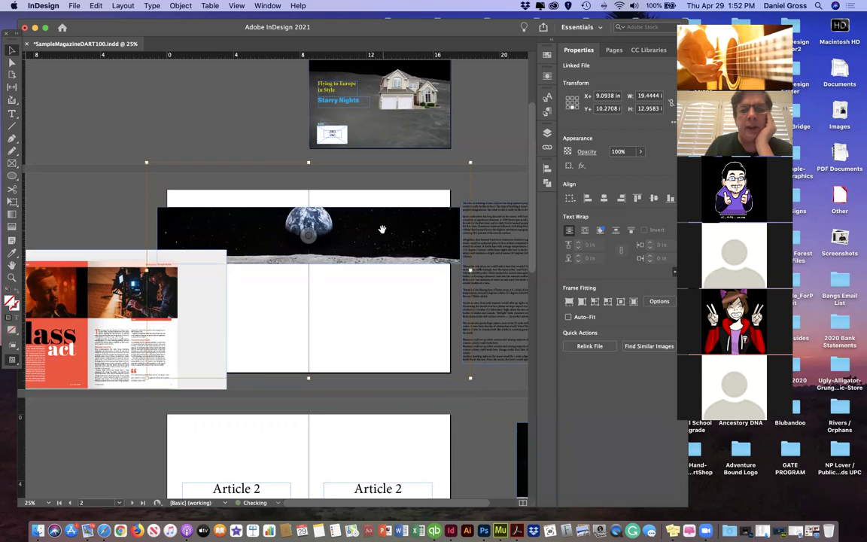
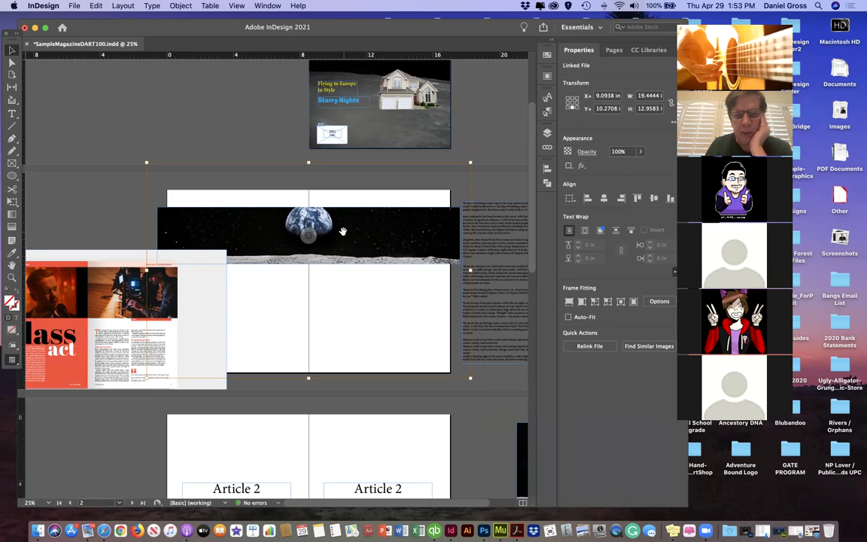
{"action": "key", "text": "Down"}
{"action": "key", "text": "Down"}
{"action": "key", "text": "Down"}
{"action": "key", "text": "Down"}
{"action": "key", "text": "Down"}
{"action": "key", "text": "Down"}
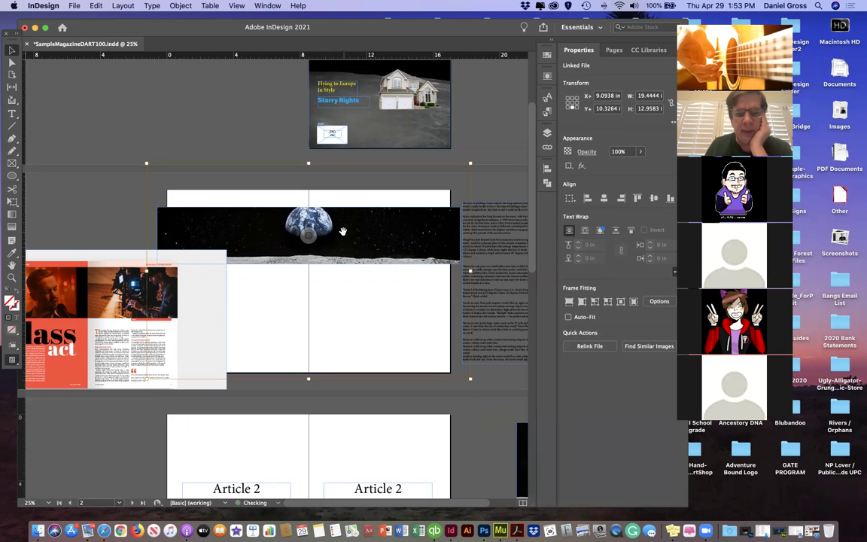
{"action": "key", "text": "Down"}
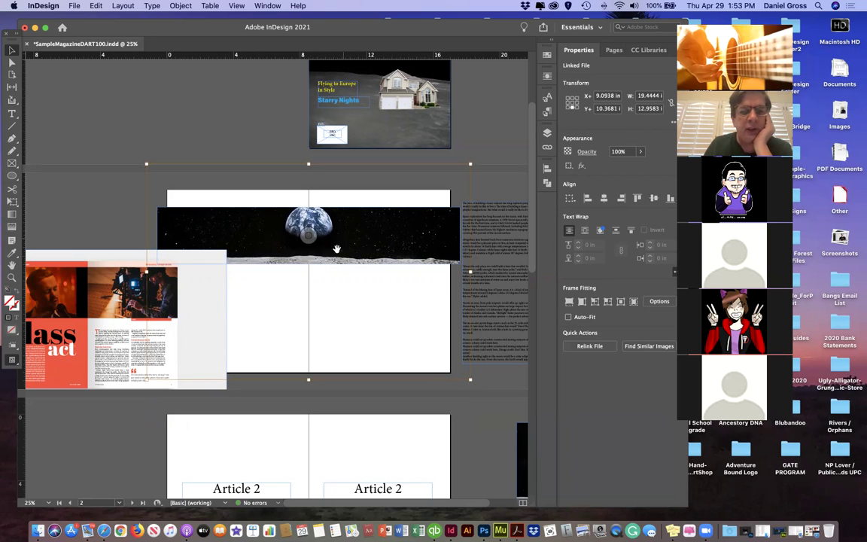
Step: Extend the band's lower edge to about 3.75 in high and nudge the picture down inside it to fit the whole Earth
{"action": "left_click", "coordinate": [271, 264]}
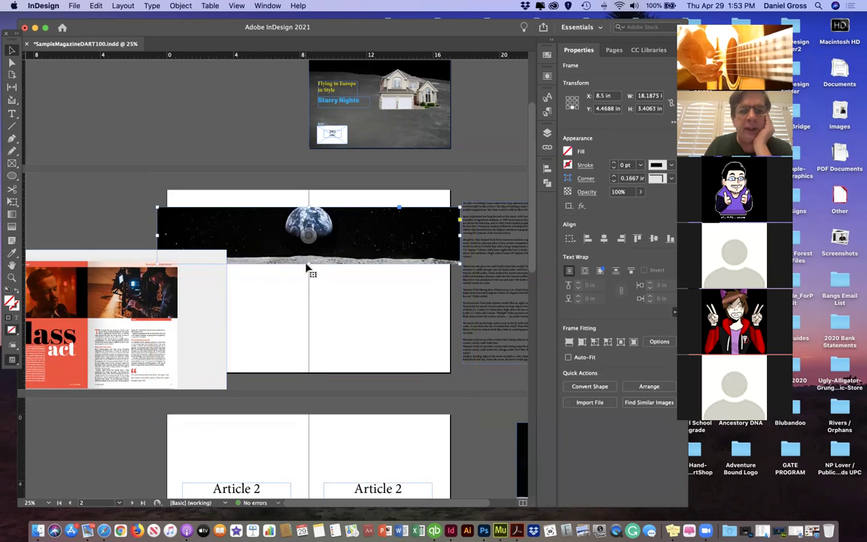
{"action": "left_click_drag", "start_coordinate": [307, 263], "coordinate": [309, 270]}
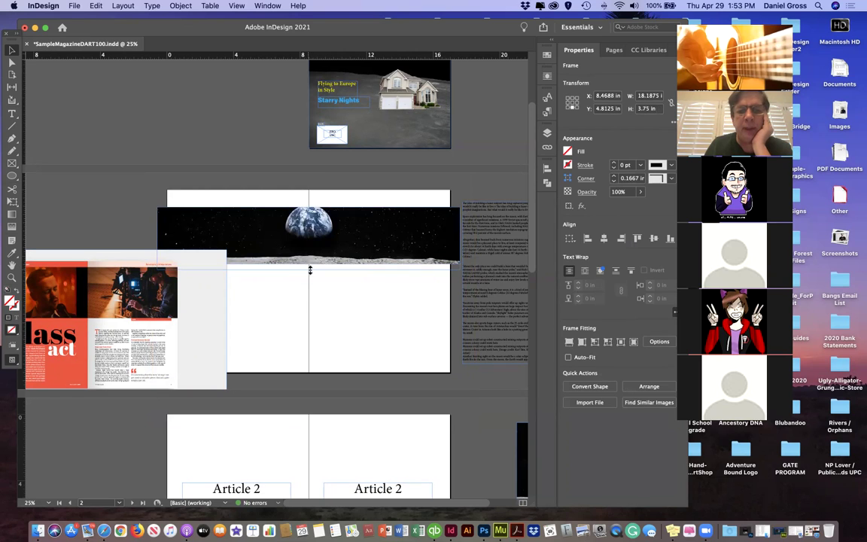
{"action": "double_click", "coordinate": [316, 257]}
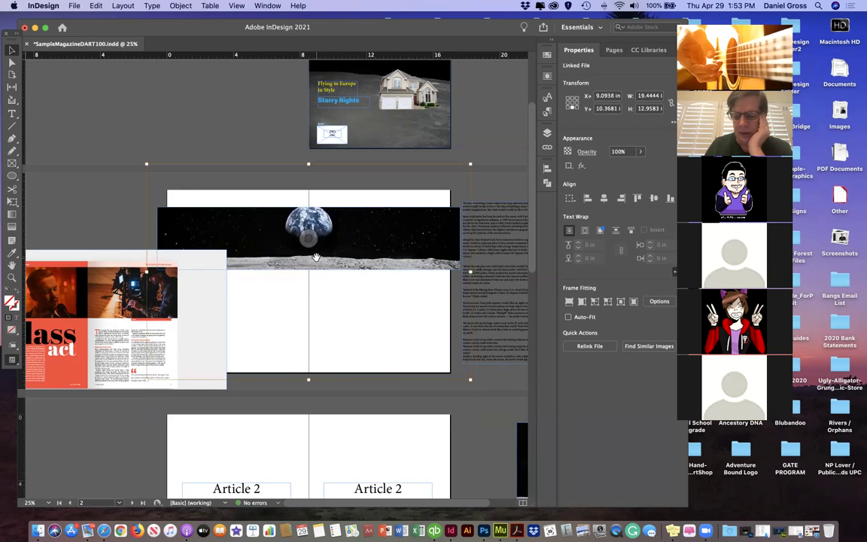
{"action": "key", "text": "Down"}
{"action": "key", "text": "Down"}
{"action": "key", "text": "Down"}
{"action": "key", "text": "Down"}
{"action": "key", "text": "Down"}
{"action": "key", "text": "Down"}
{"action": "key", "text": "Down"}
{"action": "key", "text": "Down"}
{"action": "key", "text": "Down"}
{"action": "key", "text": "Down"}
{"action": "key", "text": "Down"}
{"action": "key", "text": "Down"}
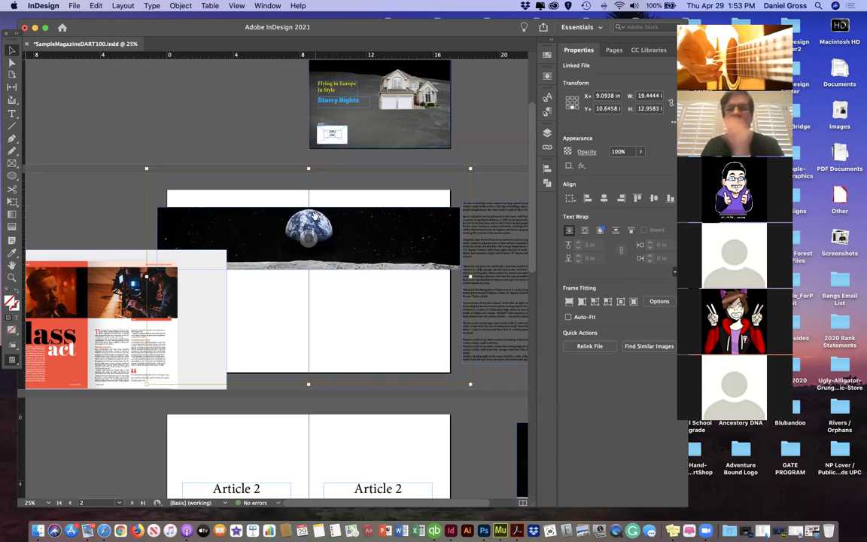
Step: Move the "a glass act" reference image up onto the pasteboard beside the cover page
{"action": "left_click", "coordinate": [105, 229]}
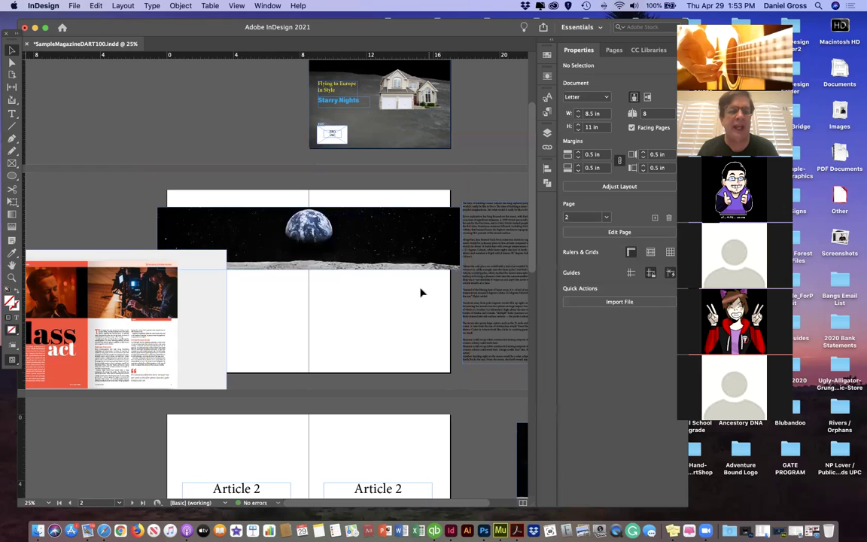
{"action": "left_click_drag", "start_coordinate": [92, 258], "coordinate": [132, 99]}
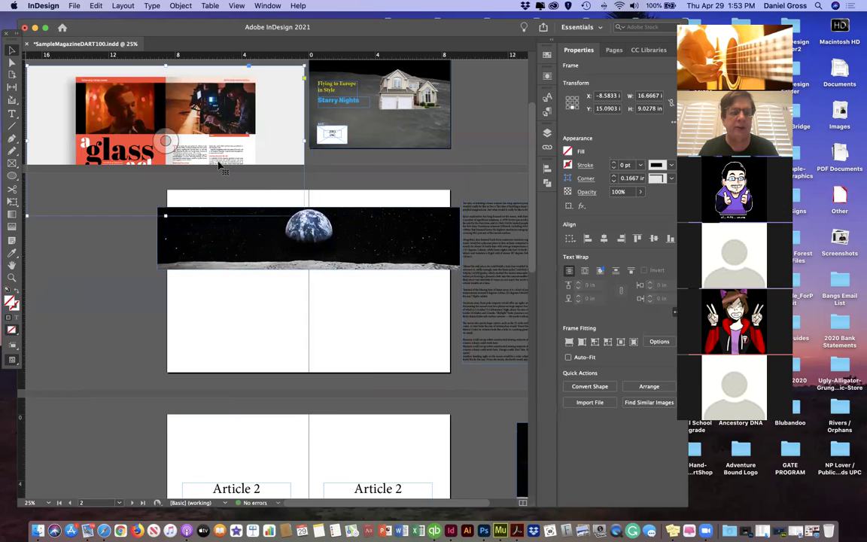
{"action": "scroll", "coordinate": [220, 166], "scroll_direction": "up", "scroll_amount": 2}
{"action": "left_click_drag", "start_coordinate": [196, 153], "coordinate": [183, 112]}
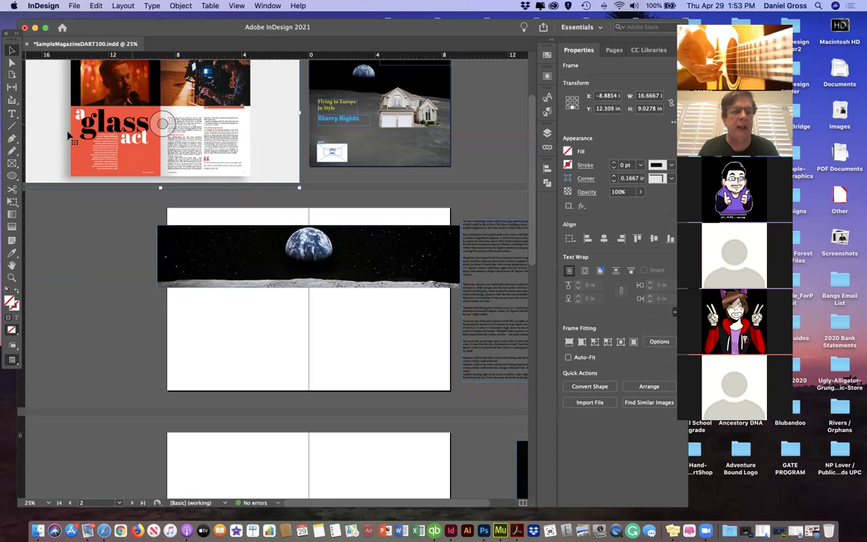
{"action": "scroll", "coordinate": [111, 154], "scroll_direction": "up", "scroll_amount": 3}
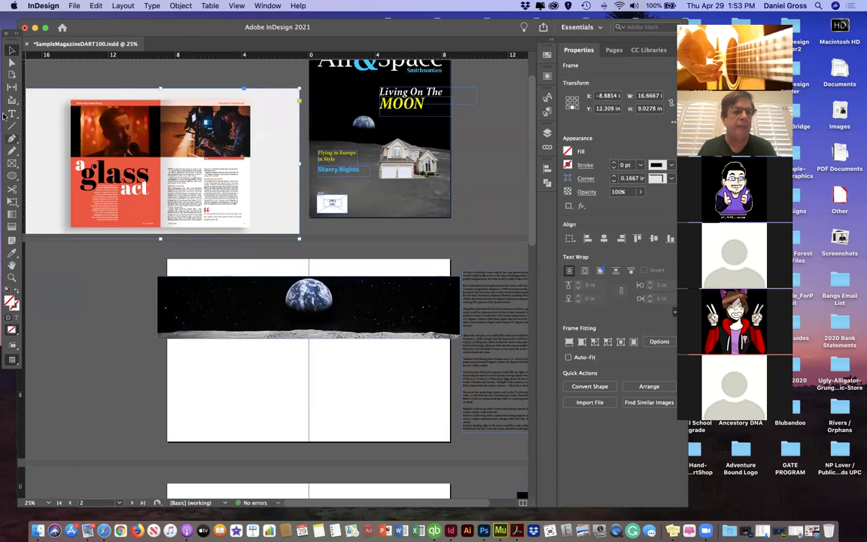
Step: Copy the "Living On The" and "MOON" title frames from the cover onto page 2 below the image band
{"action": "left_click", "coordinate": [10, 113]}
{"action": "left_click", "coordinate": [11, 50]}
{"action": "left_click", "coordinate": [393, 100]}
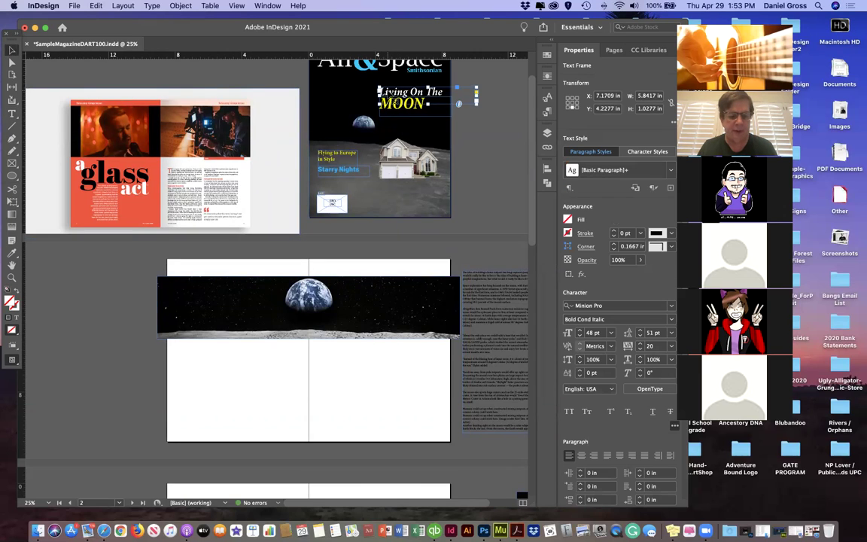
{"action": "left_click", "coordinate": [403, 110], "text": "shift"}
{"action": "left_click_drag", "start_coordinate": [405, 109], "coordinate": [213, 377]}
{"action": "double_click", "coordinate": [215, 361]}
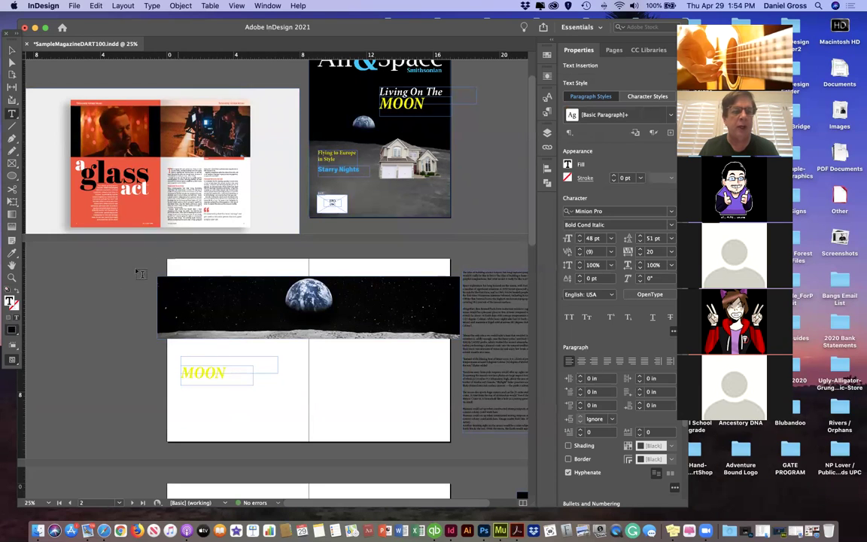
Step: Draw a rectangular frame about 8.75 by 11.47 in over the whole of page 2 and fill it with light blue
{"action": "left_click", "coordinate": [11, 164]}
{"action": "left_click_drag", "start_coordinate": [162, 256], "coordinate": [308, 445]}
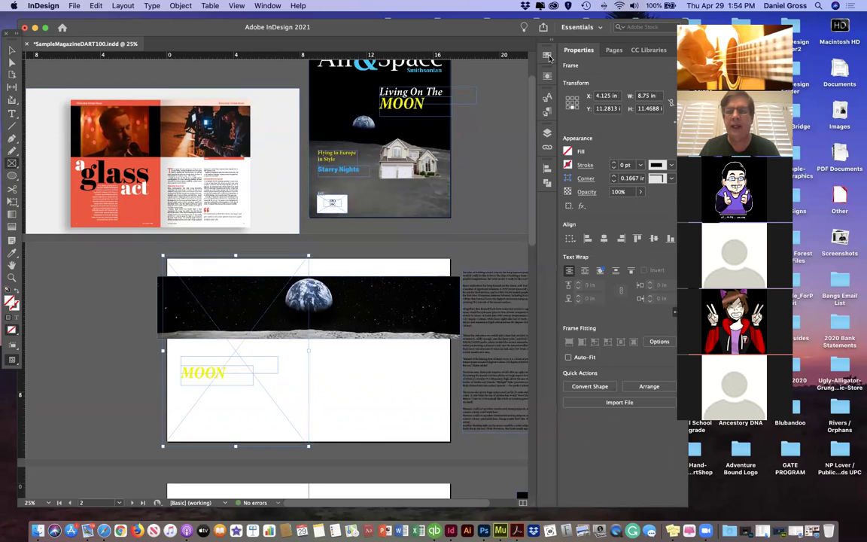
{"action": "double_click", "coordinate": [11, 301]}
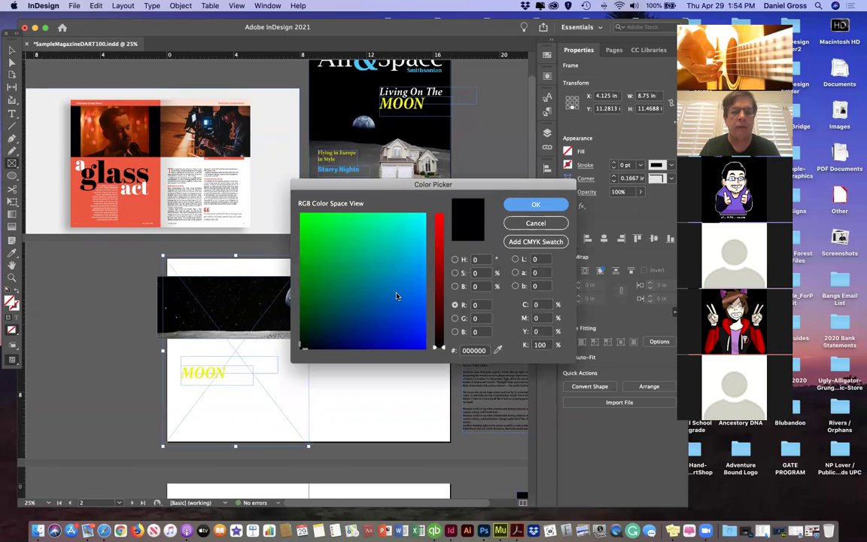
{"action": "left_click", "coordinate": [401, 284]}
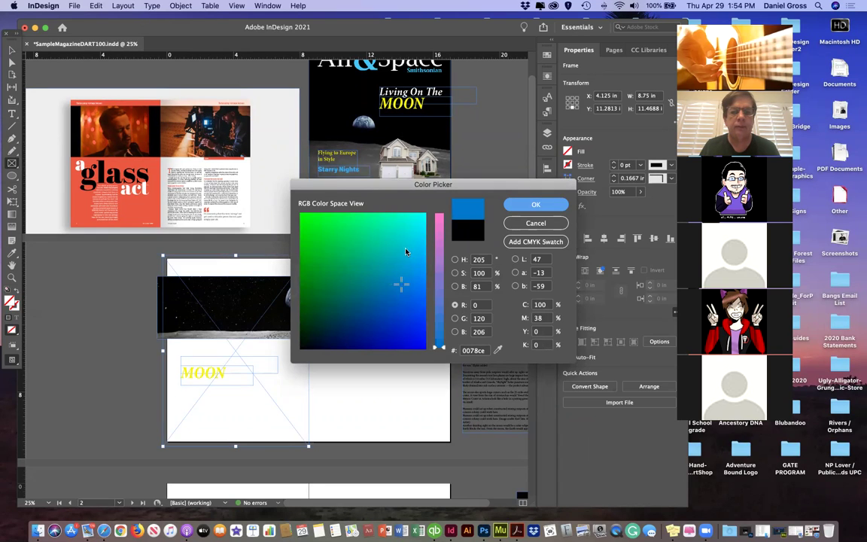
{"action": "left_click", "coordinate": [411, 224]}
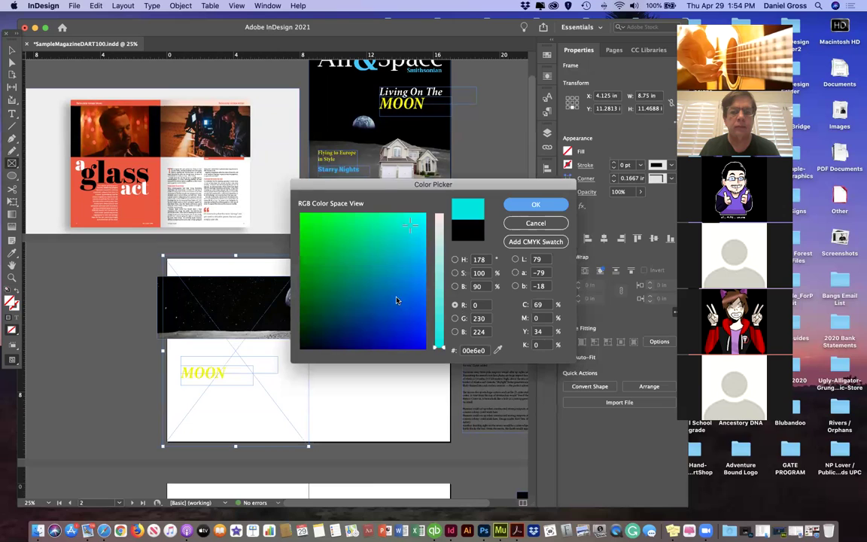
{"action": "left_click_drag", "start_coordinate": [444, 347], "coordinate": [437, 273]}
{"action": "left_click", "coordinate": [411, 287]}
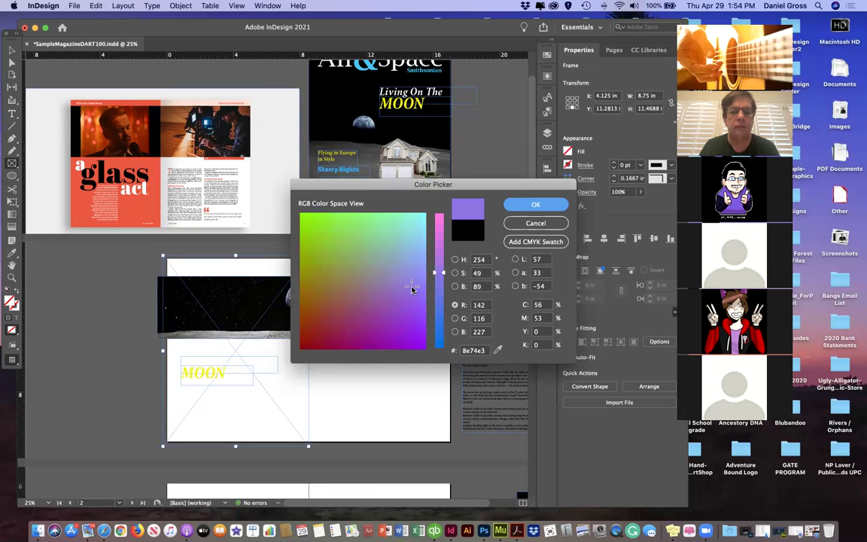
{"action": "left_click", "coordinate": [402, 286]}
{"action": "left_click", "coordinate": [408, 263]}
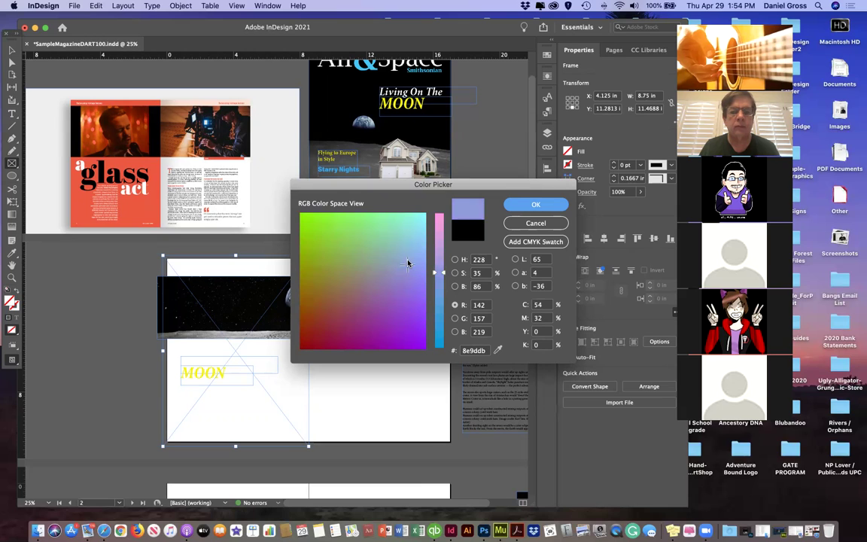
{"action": "left_click", "coordinate": [410, 252]}
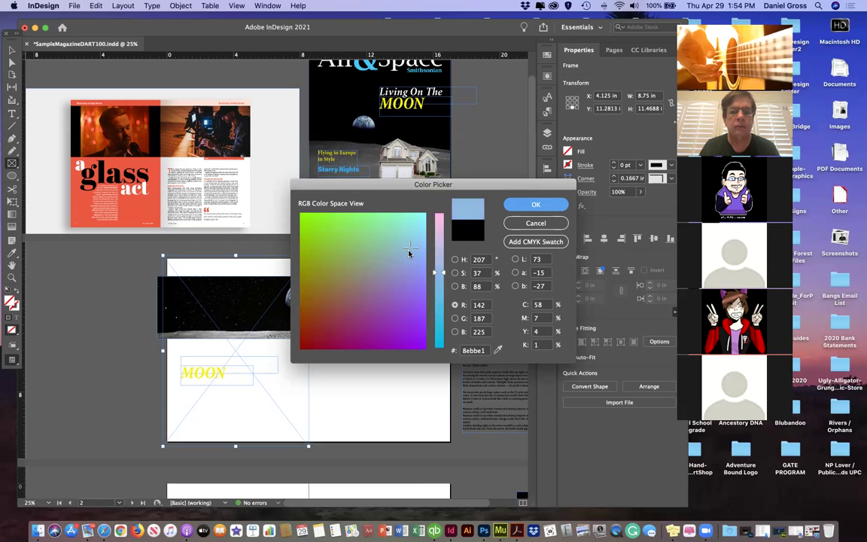
{"action": "left_click", "coordinate": [412, 237]}
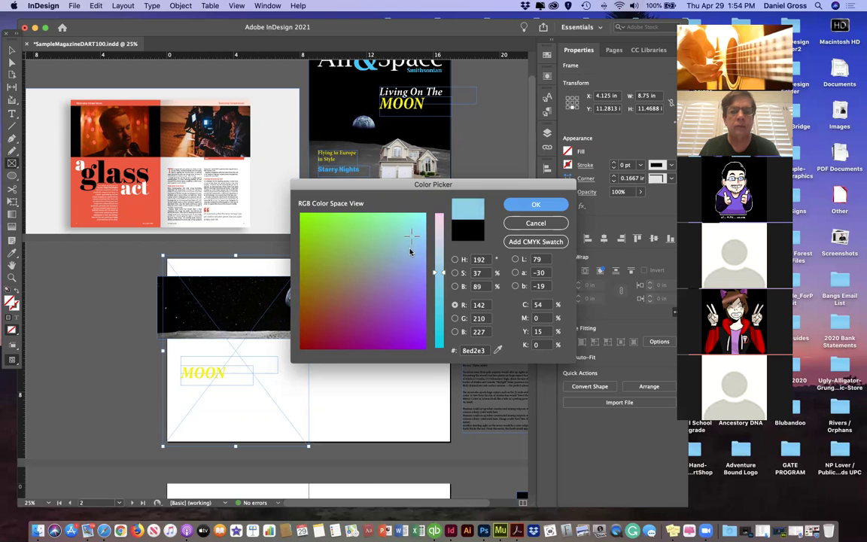
{"action": "left_click", "coordinate": [411, 250]}
{"action": "left_click", "coordinate": [519, 206]}
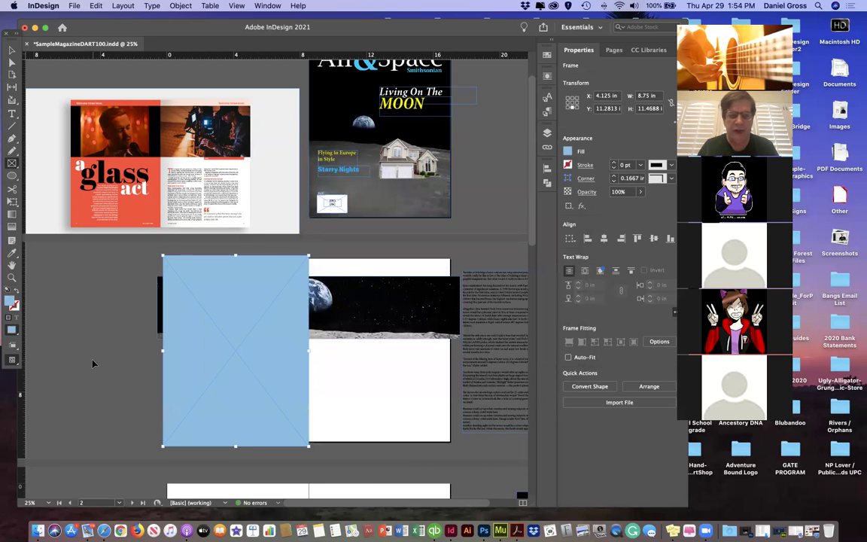
Step: Trim the light blue rectangle to page 2's edges so it measures 8.5 by 11 in
{"action": "key", "text": "super+equal"}
{"action": "key", "text": "v"}
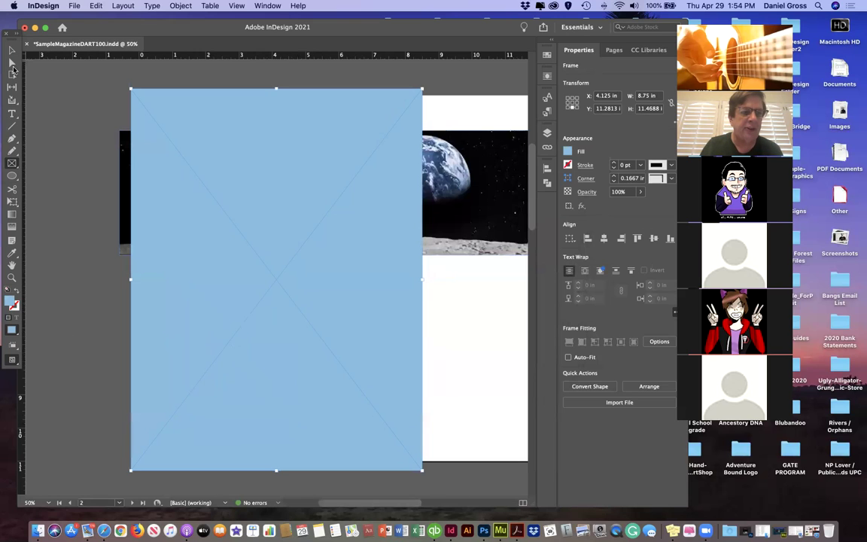
{"action": "mouse_move", "coordinate": [131, 281]}
{"action": "left_mouse_down"}
{"action": "mouse_move", "coordinate": [151, 281]}
{"action": "mouse_move", "coordinate": [139, 282]}
{"action": "left_mouse_up"}
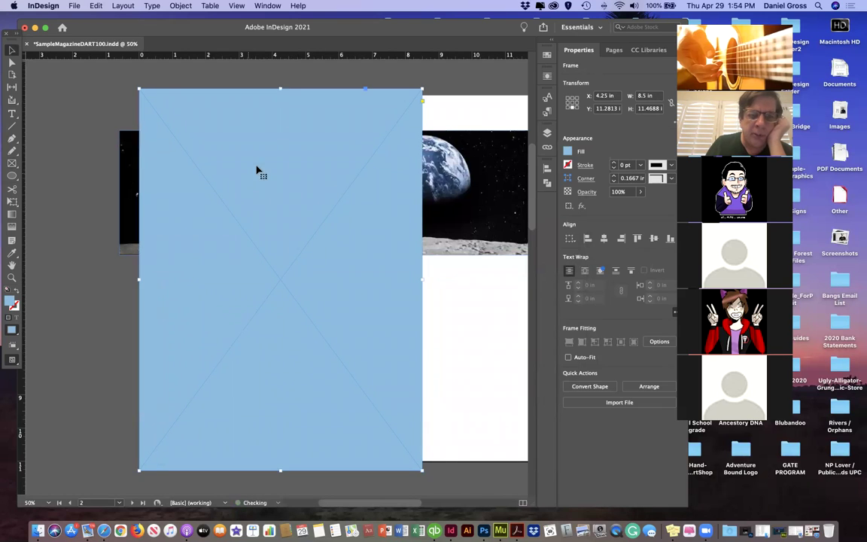
{"action": "left_click_drag", "start_coordinate": [280, 89], "coordinate": [279, 95]}
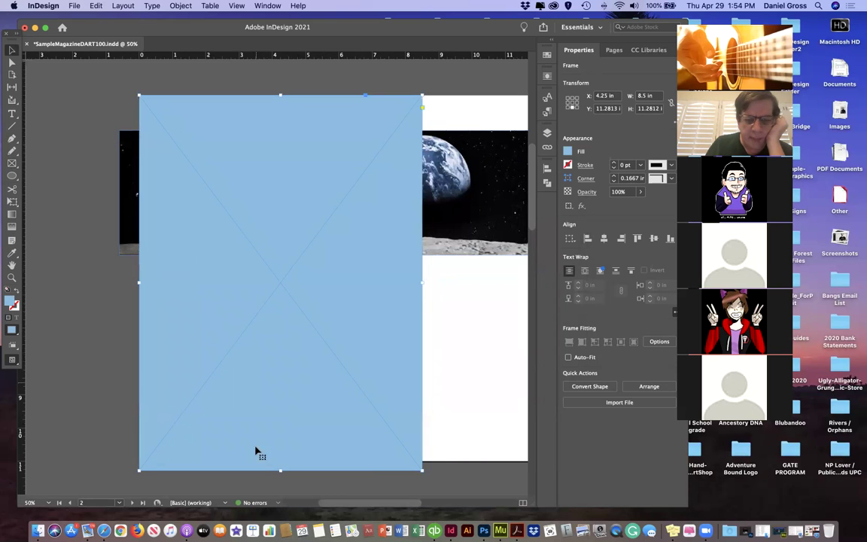
{"action": "left_click_drag", "start_coordinate": [280, 468], "coordinate": [280, 461]}
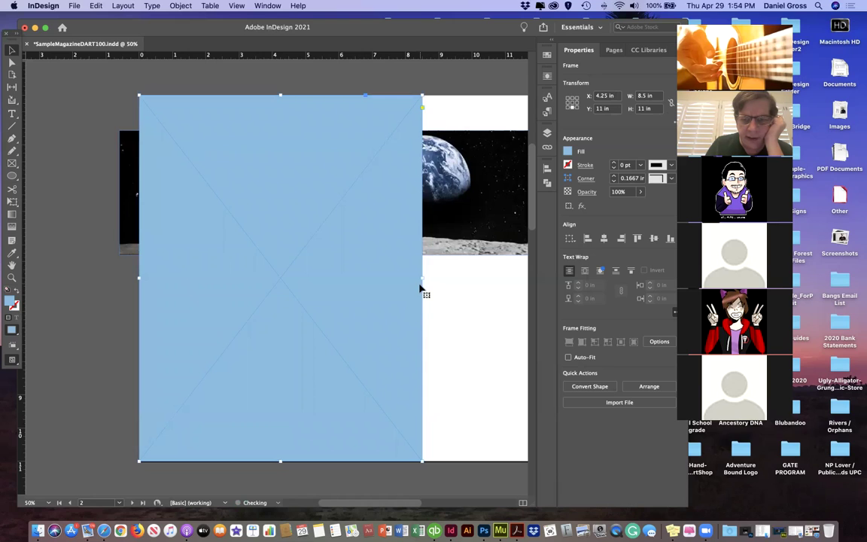
{"action": "mouse_move", "coordinate": [422, 278]}
{"action": "left_mouse_down"}
{"action": "mouse_move", "coordinate": [416, 289]}
{"action": "mouse_move", "coordinate": [423, 279]}
{"action": "left_mouse_up"}
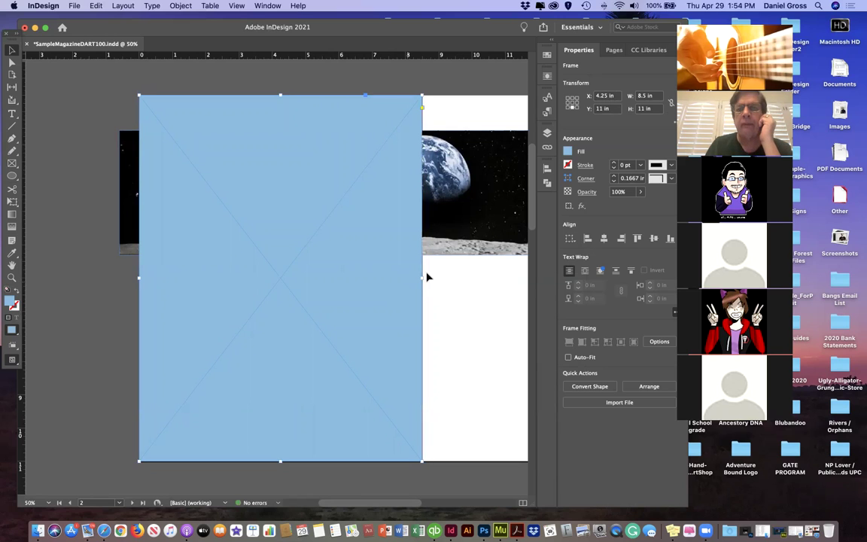
Step: Move the blue rectangle to the bottom of Layer 1's stacking order, beneath the pasted graphic, and deselect it
{"action": "scroll", "coordinate": [527, 158], "scroll_direction": "up", "scroll_amount": 3}
{"action": "left_click", "coordinate": [548, 134]}
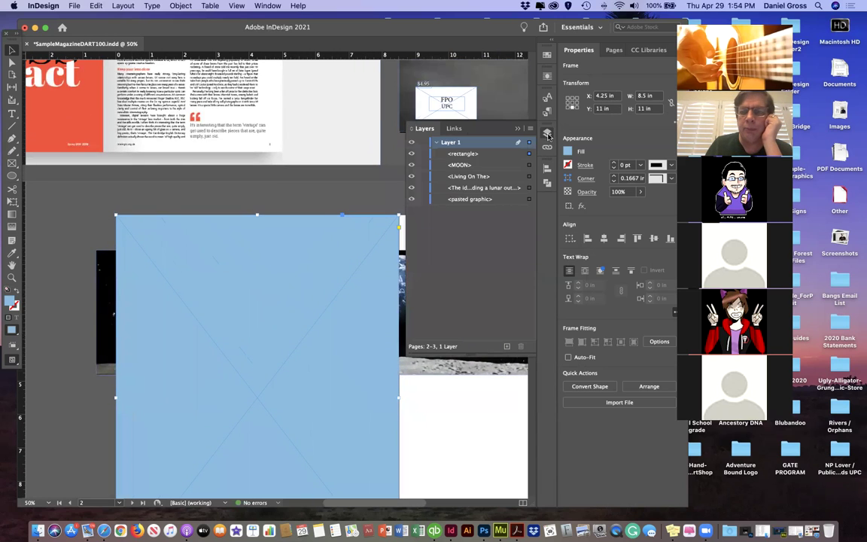
{"action": "left_click", "coordinate": [468, 154]}
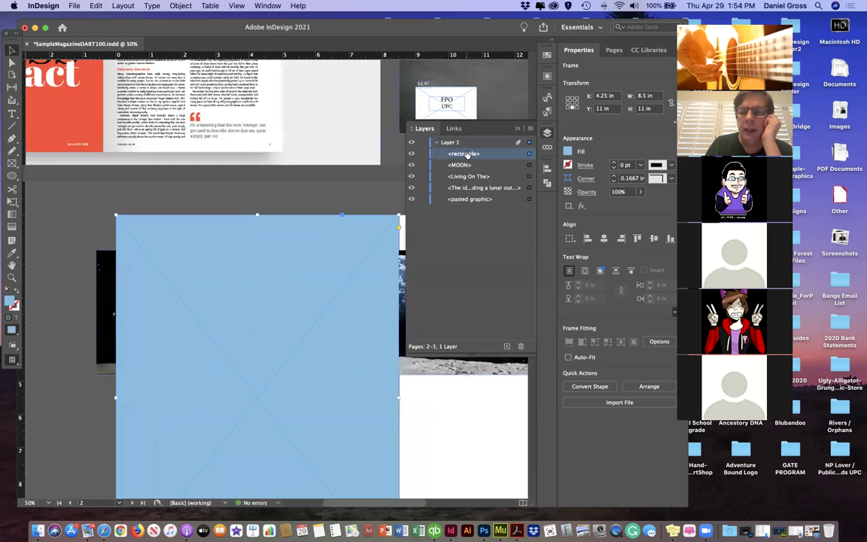
{"action": "left_click_drag", "start_coordinate": [462, 196], "coordinate": [463, 201]}
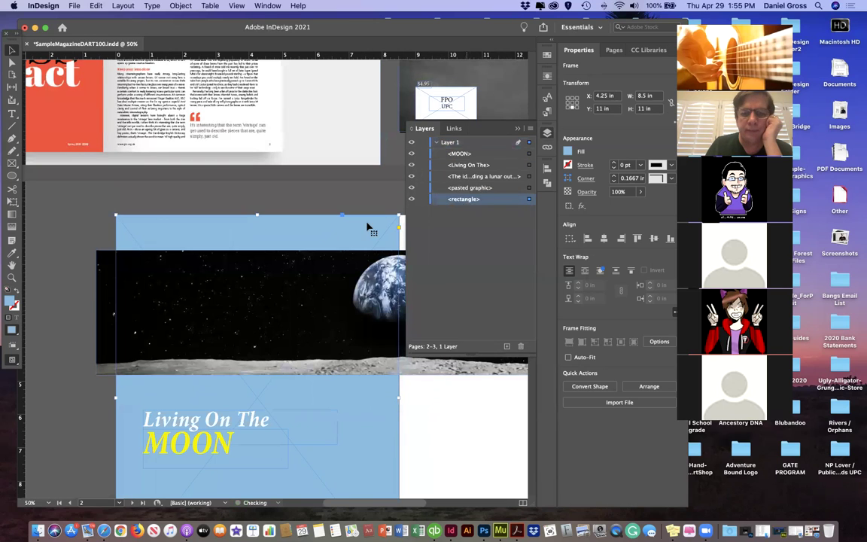
{"action": "key", "text": "super+minus"}
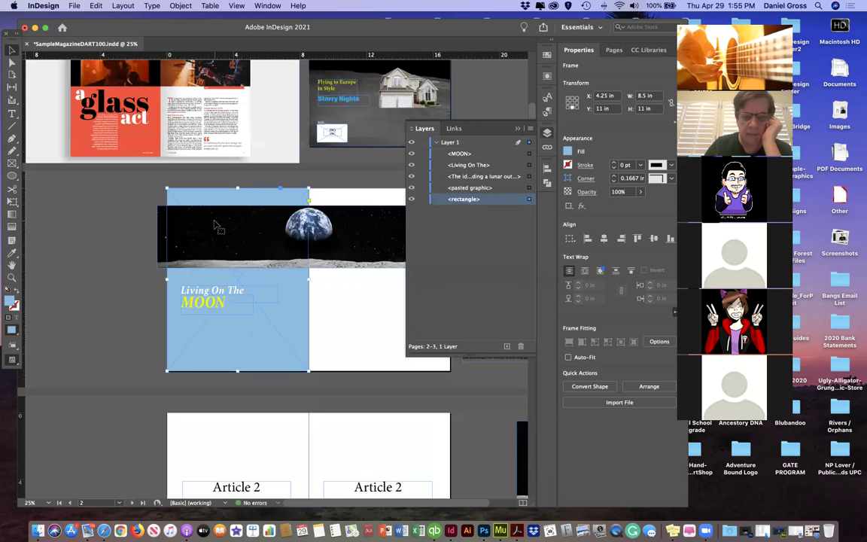
{"action": "left_click", "coordinate": [104, 257]}
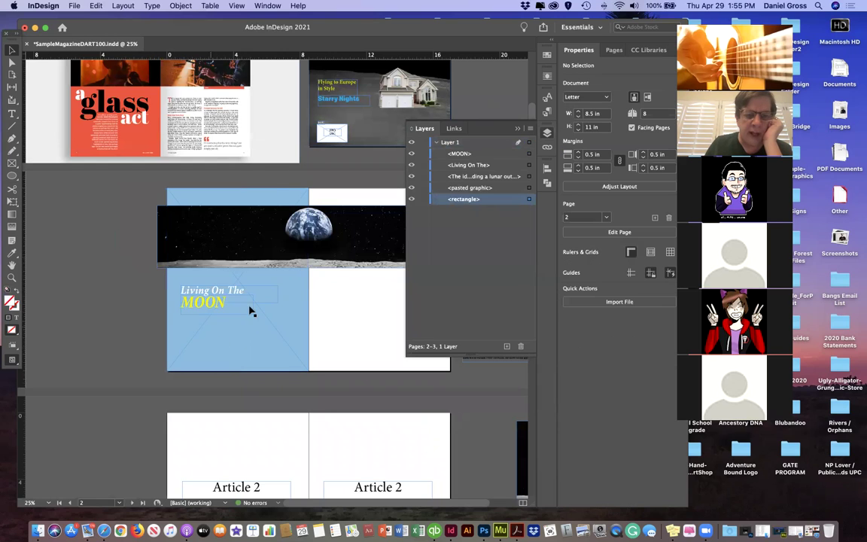
Step: Try to enlarge the "Living On The" and "MOON" frames together, and undo the resize
{"action": "left_click", "coordinate": [198, 306]}
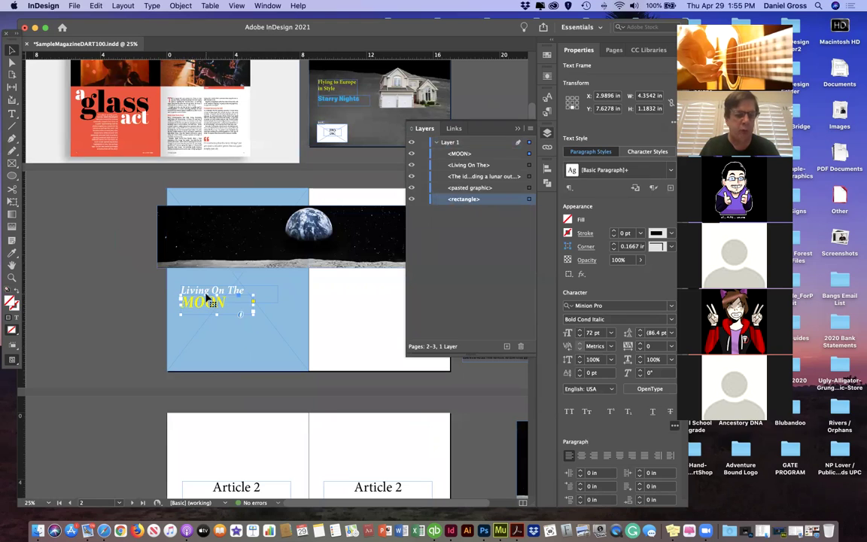
{"action": "left_click", "coordinate": [207, 293], "text": "shift"}
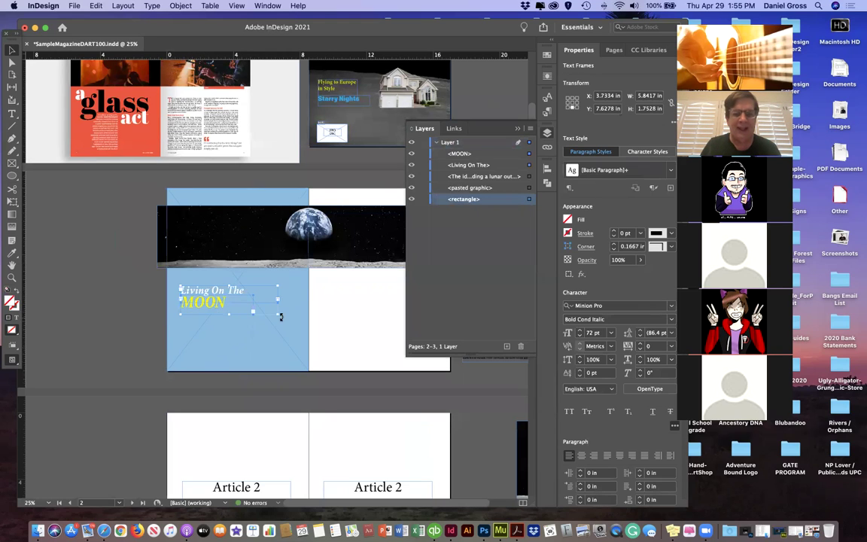
{"action": "left_click_drag", "start_coordinate": [277, 311], "coordinate": [306, 343]}
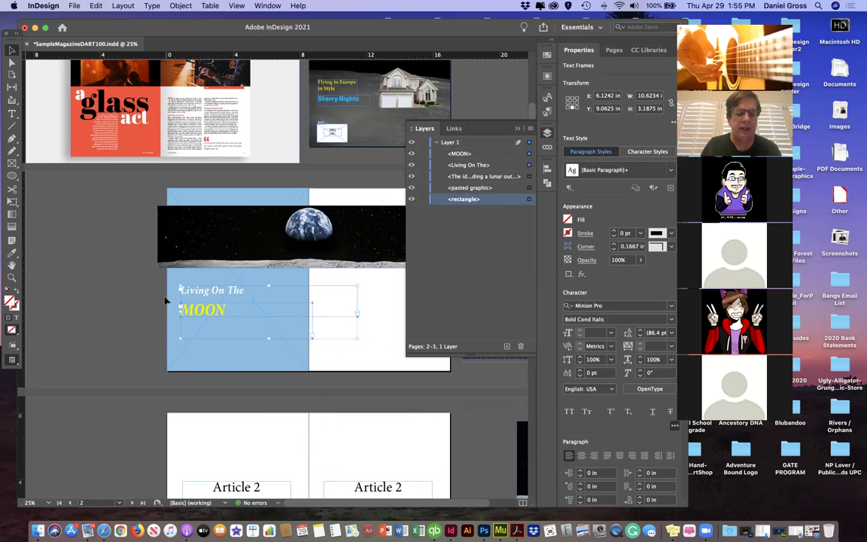
{"action": "key", "text": "super+z"}
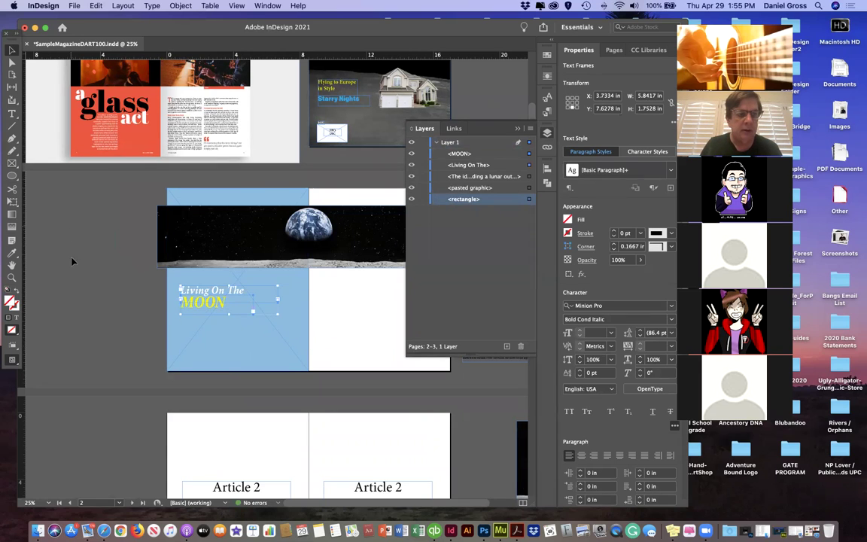
Step: Move the "MOON" frame lower on page 2 and enlarge it to about 5.84 by 2.56 in
{"action": "left_click", "coordinate": [123, 263]}
{"action": "left_click", "coordinate": [207, 311]}
{"action": "left_click_drag", "start_coordinate": [207, 310], "coordinate": [281, 360]}
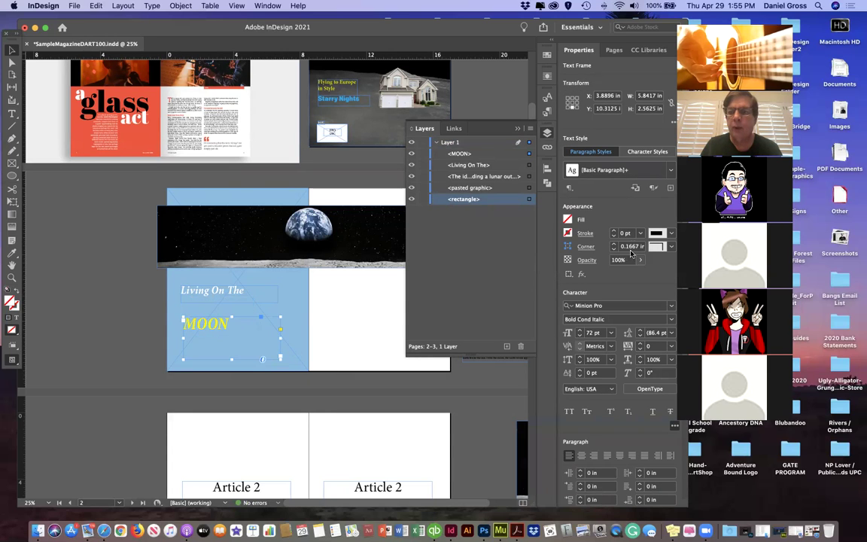
Step: Set the font size of the "MOON" text on page 2 to 150 pt
{"action": "double_click", "coordinate": [236, 323]}
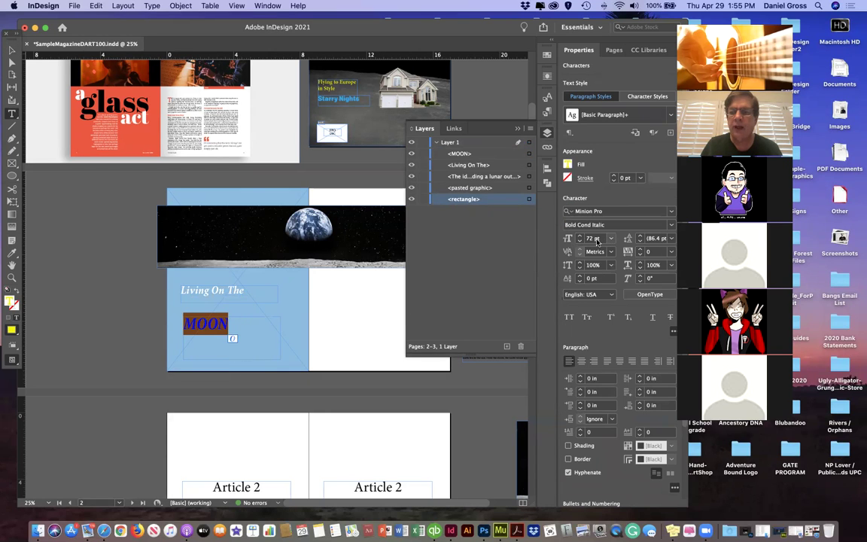
{"action": "left_click", "coordinate": [587, 238]}
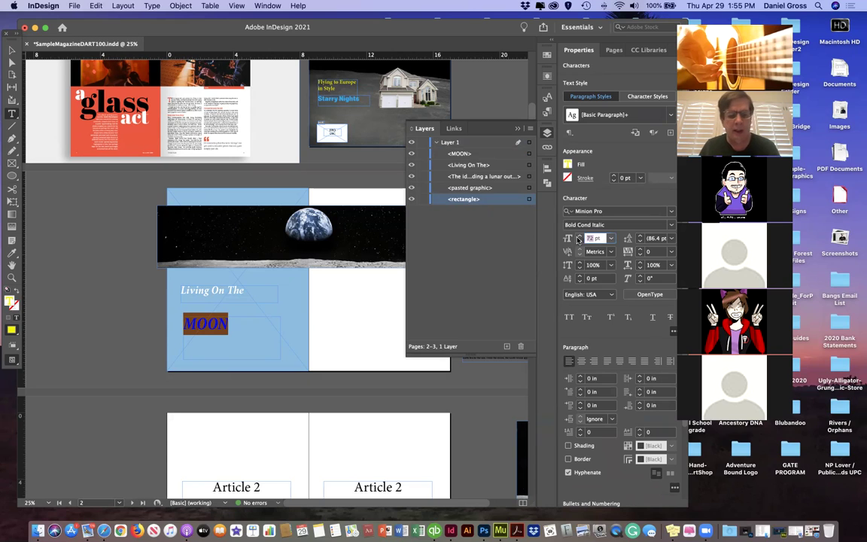
{"action": "type", "text": "150"}
{"action": "key", "text": "Return"}
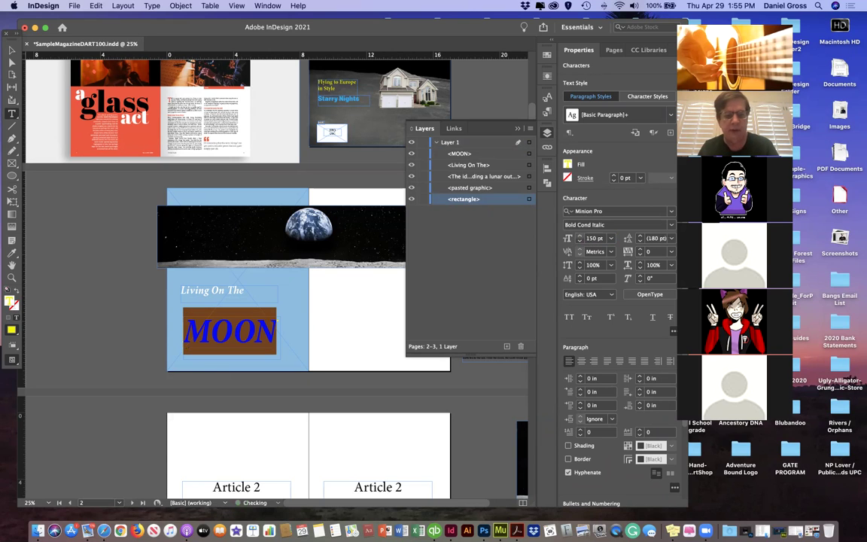
{"action": "left_click", "coordinate": [11, 49]}
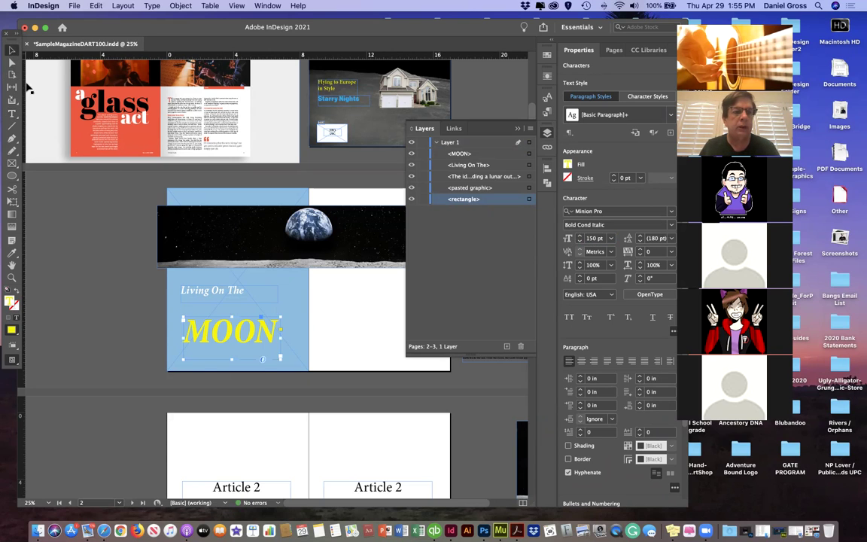
Step: Set the font size of the "Living On The" text on page 2 to 72 pt
{"action": "left_click", "coordinate": [218, 296]}
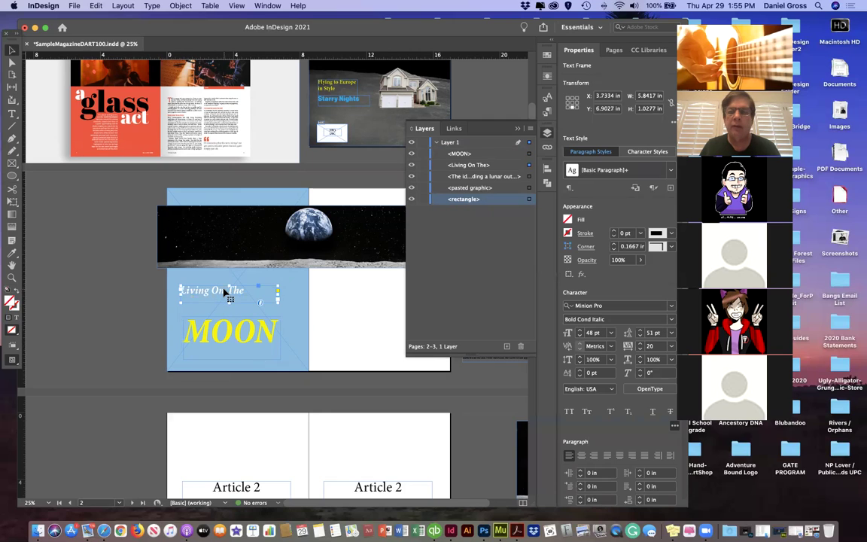
{"action": "triple_click", "coordinate": [225, 293]}
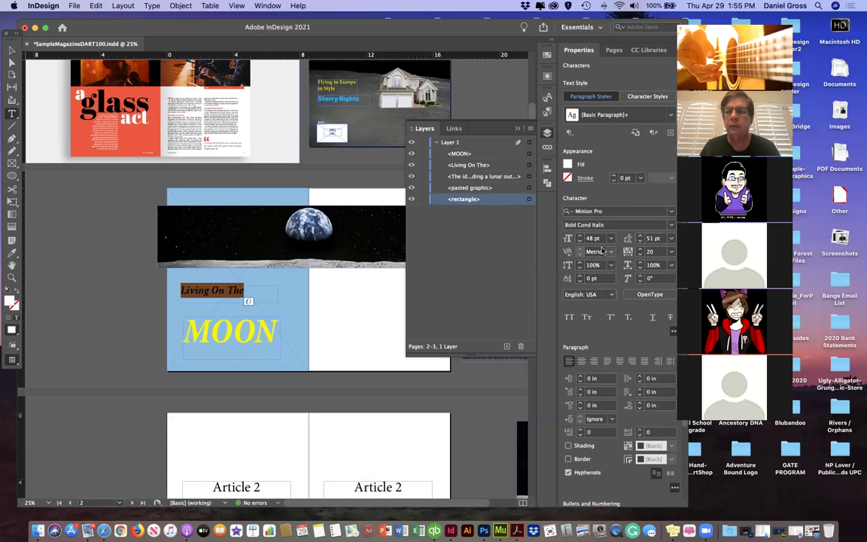
{"action": "left_click", "coordinate": [610, 238]}
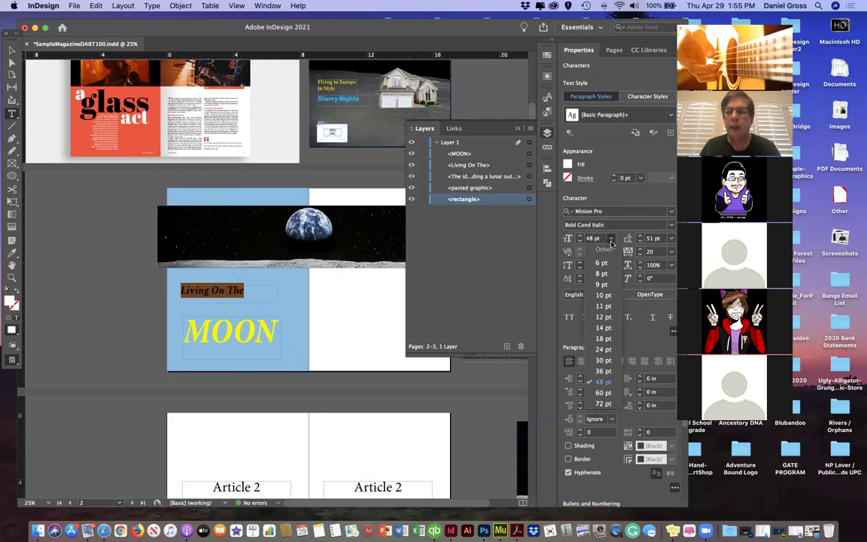
{"action": "left_click", "coordinate": [602, 404]}
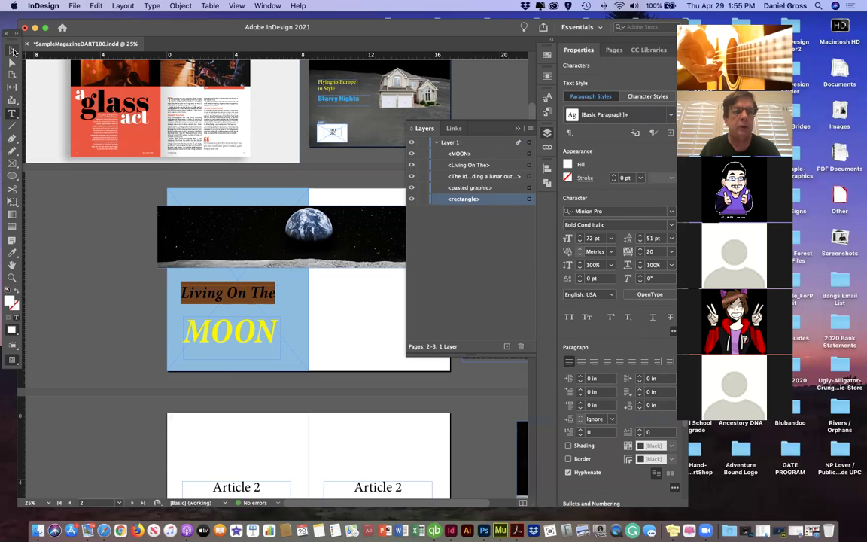
{"action": "left_click", "coordinate": [13, 50]}
Step: Move "Living On The" up beneath the image band and bring "MOON" up directly under it
{"action": "left_click_drag", "start_coordinate": [213, 295], "coordinate": [204, 285]}
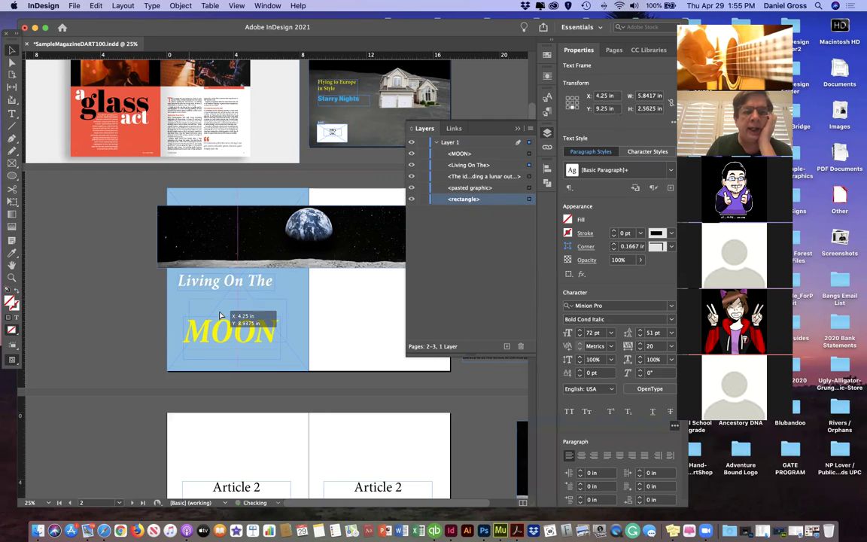
{"action": "left_click_drag", "start_coordinate": [223, 339], "coordinate": [214, 306]}
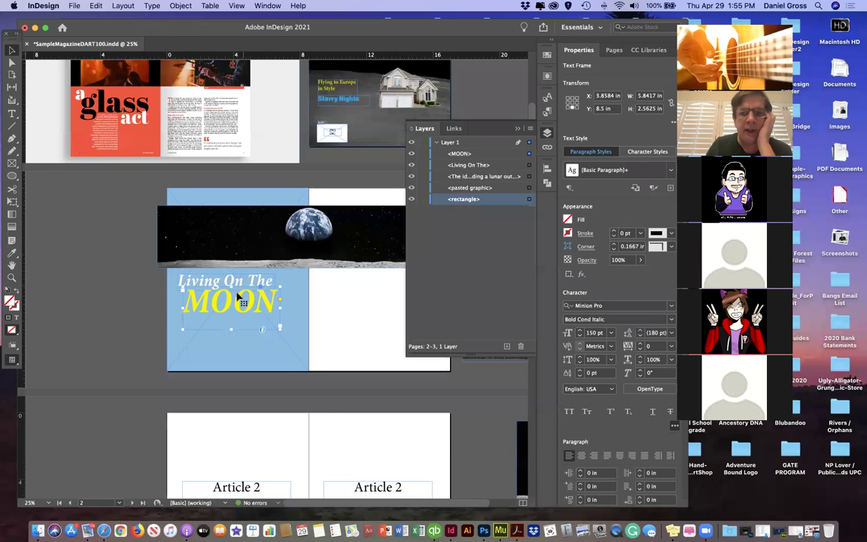
{"action": "scroll", "coordinate": [358, 301], "scroll_direction": "up", "scroll_amount": 3}
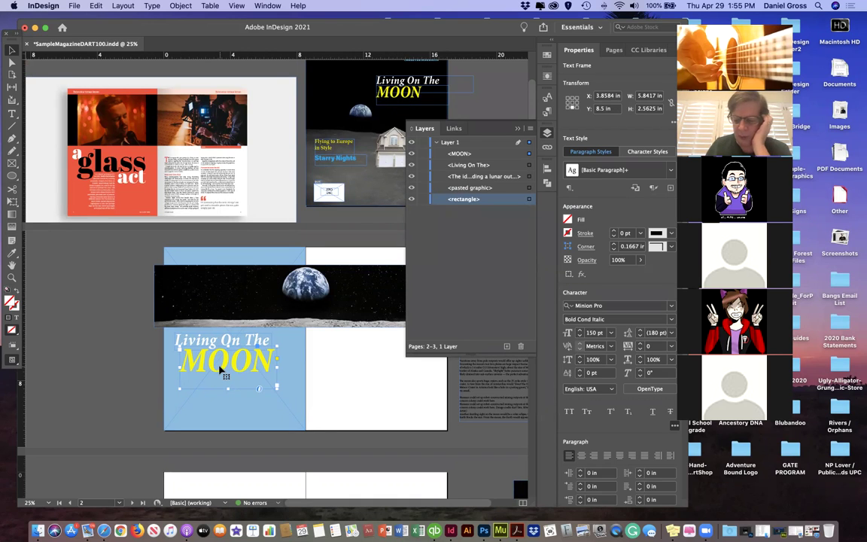
Step: Browse the font list and change the "MOON" text on page 2 to Mosler Safe
{"action": "key", "text": "super+equal"}
{"action": "key", "text": "super+equal"}
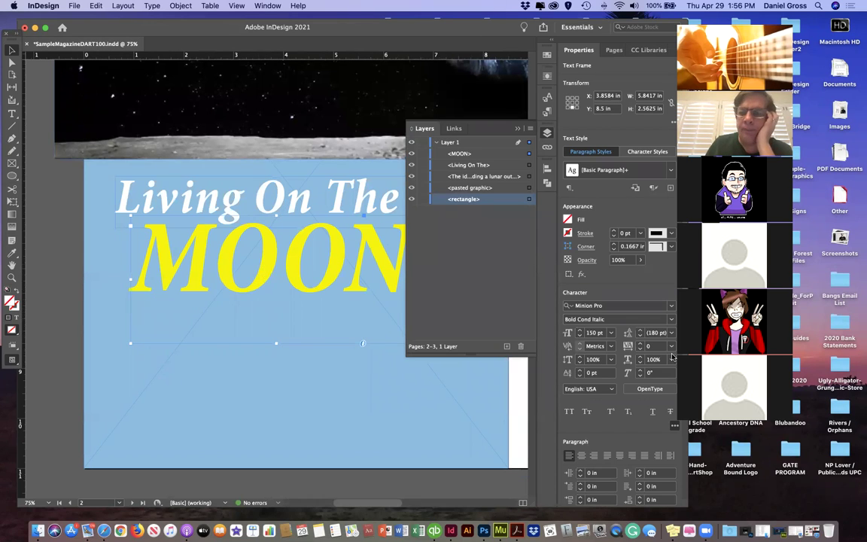
{"action": "double_click", "coordinate": [357, 281]}
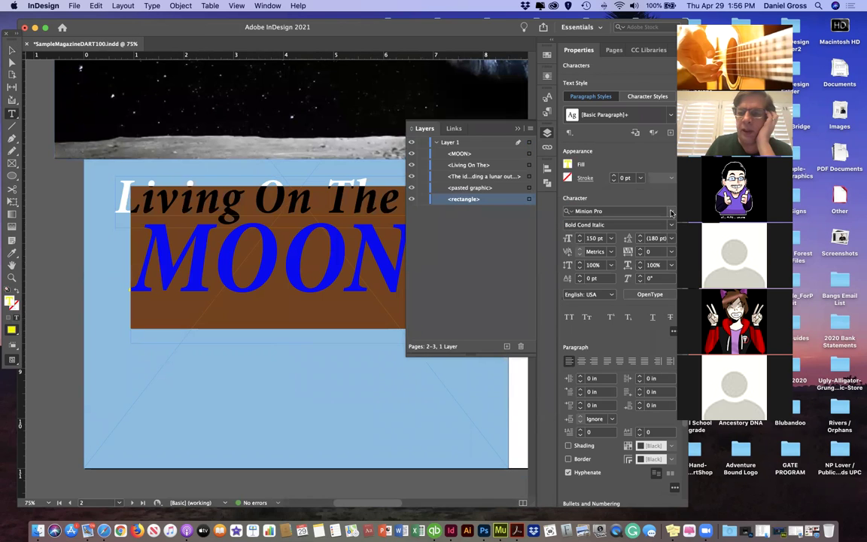
{"action": "left_click", "coordinate": [671, 214]}
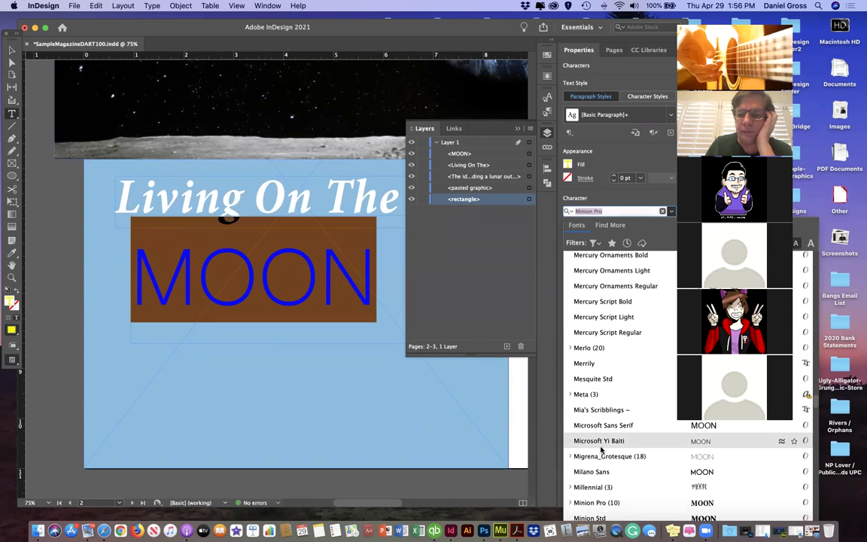
{"action": "scroll", "coordinate": [602, 450], "scroll_direction": "down", "scroll_amount": 10}
{"action": "scroll", "coordinate": [603, 449], "scroll_direction": "down", "scroll_amount": 3}
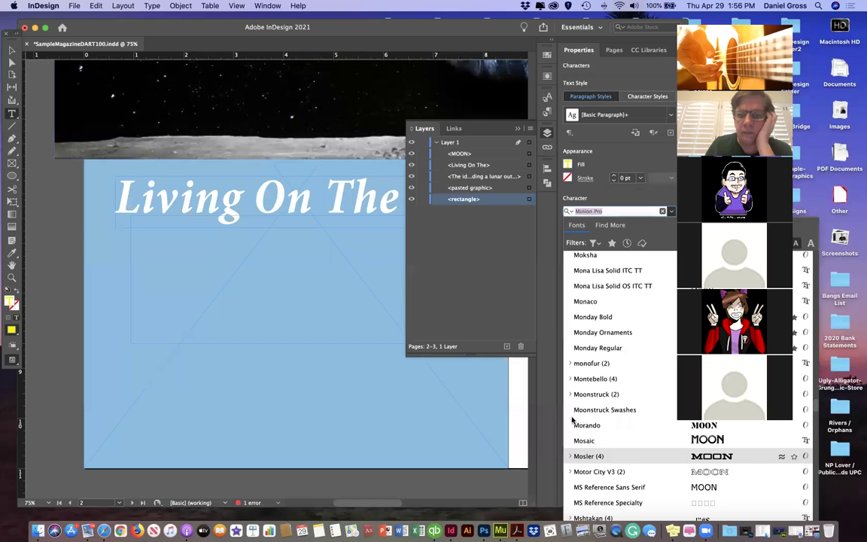
{"action": "key", "text": "Return"}
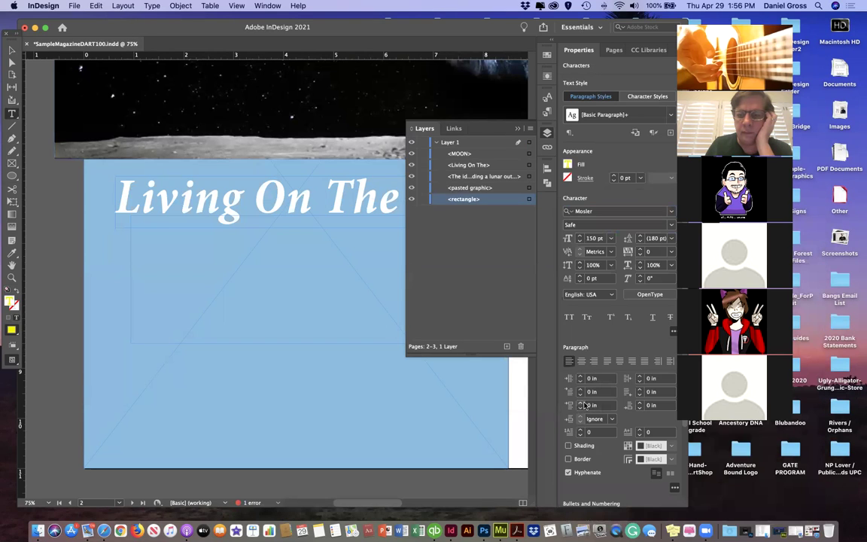
Step: Set the "MOON" text to 130 pt and enlarge its frame to about 6.74 by 3.24 in
{"action": "double_click", "coordinate": [592, 238]}
{"action": "type", "text": "13"}
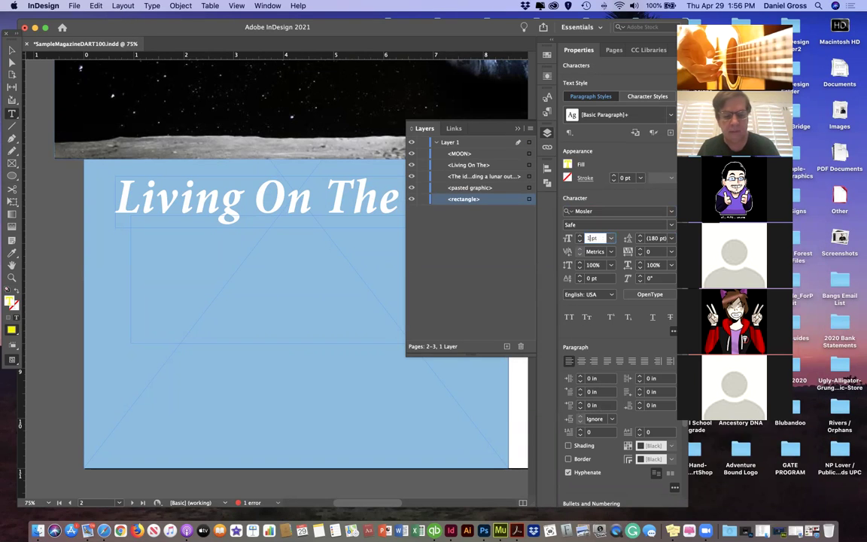
{"action": "type", "text": "0"}
{"action": "key", "text": "Return"}
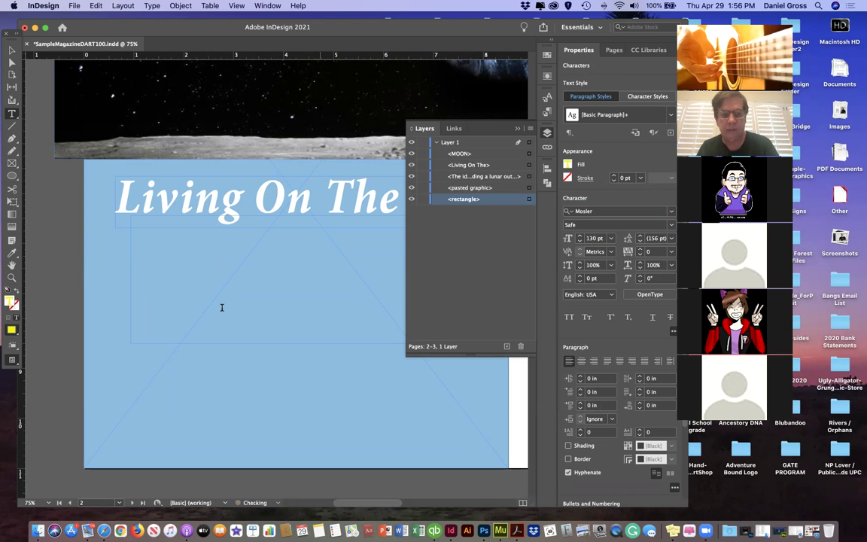
{"action": "left_click", "coordinate": [11, 50]}
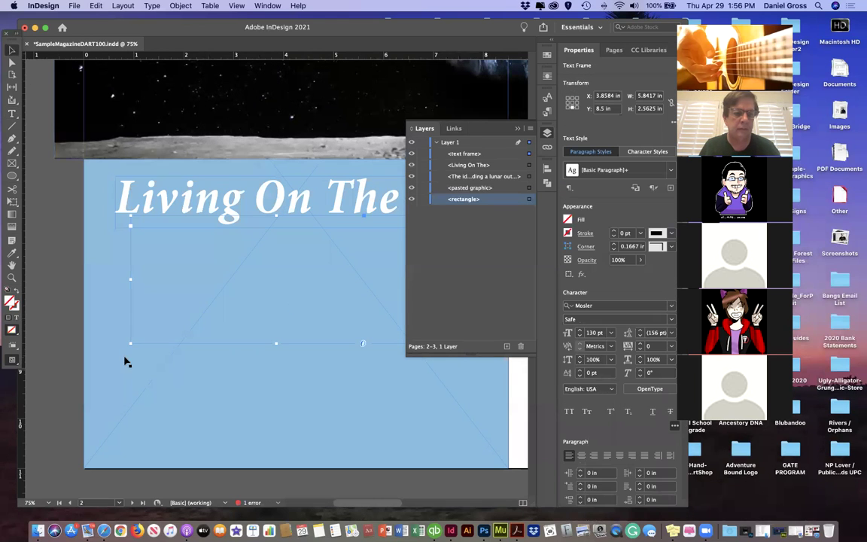
{"action": "left_click_drag", "start_coordinate": [131, 342], "coordinate": [85, 377]}
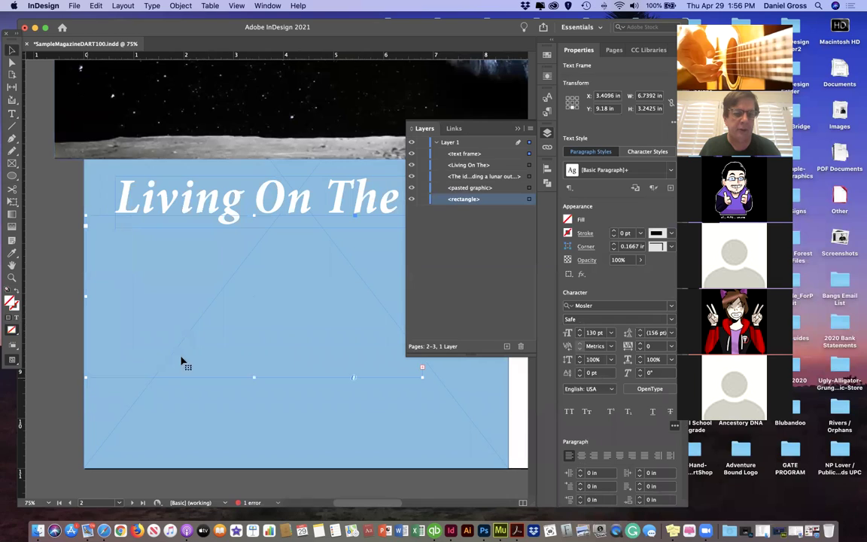
Step: Enlarge the "MOON" text frame to about 10.16 by 5.12 in and set its text size to 80 pt
{"action": "left_click_drag", "start_coordinate": [423, 377], "coordinate": [594, 472]}
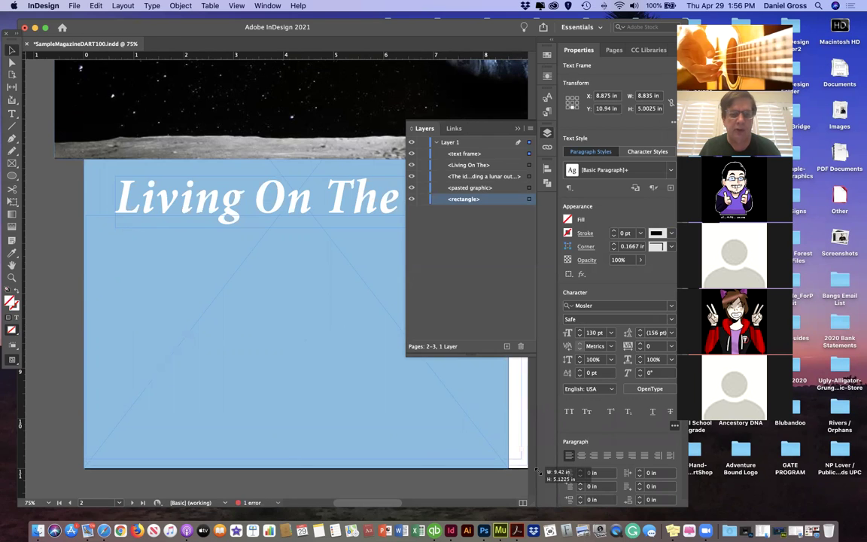
{"action": "scroll", "coordinate": [281, 349], "scroll_direction": "right", "scroll_amount": 3}
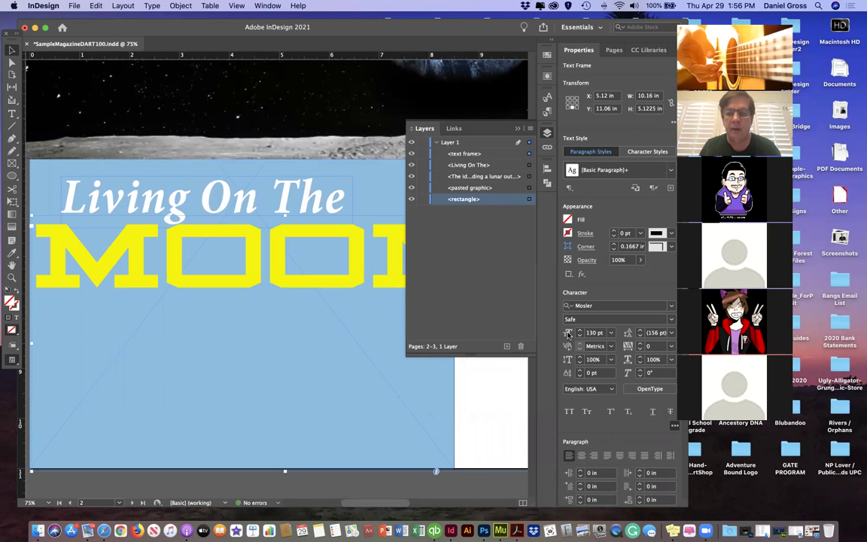
{"action": "double_click", "coordinate": [595, 333]}
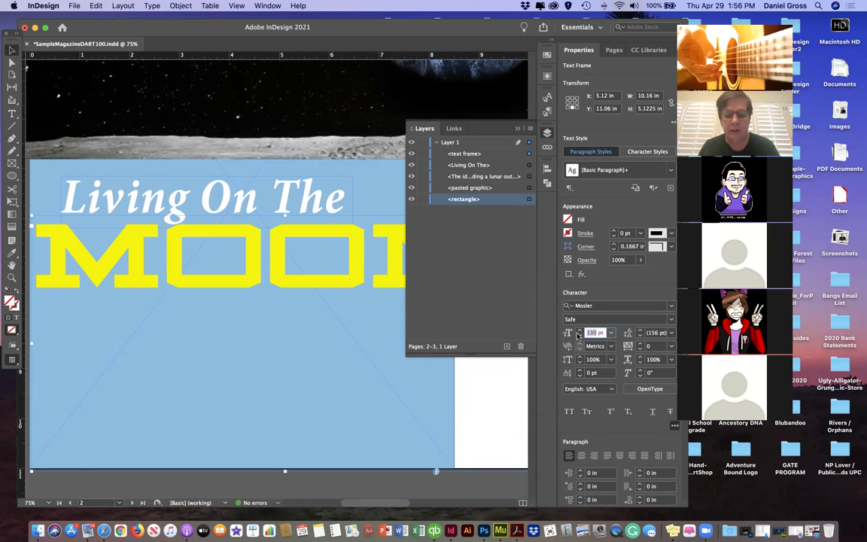
{"action": "type", "text": "80"}
{"action": "key", "text": "Return"}
Step: Move "MOON" right and up so it tucks under the end of "Living On The", and deselect it
{"action": "left_click_drag", "start_coordinate": [175, 248], "coordinate": [246, 210]}
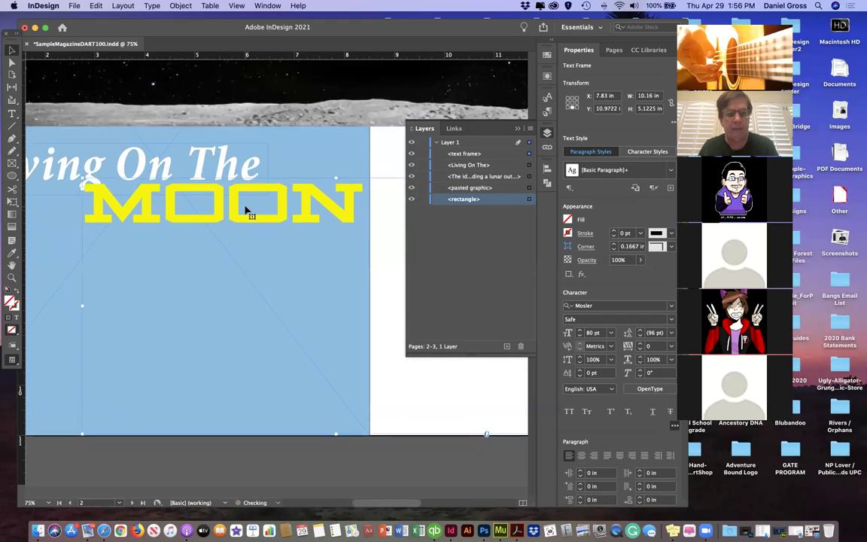
{"action": "scroll", "coordinate": [352, 310], "scroll_direction": "left", "scroll_amount": 3}
{"action": "scroll", "coordinate": [352, 311], "scroll_direction": "left", "scroll_amount": 1}
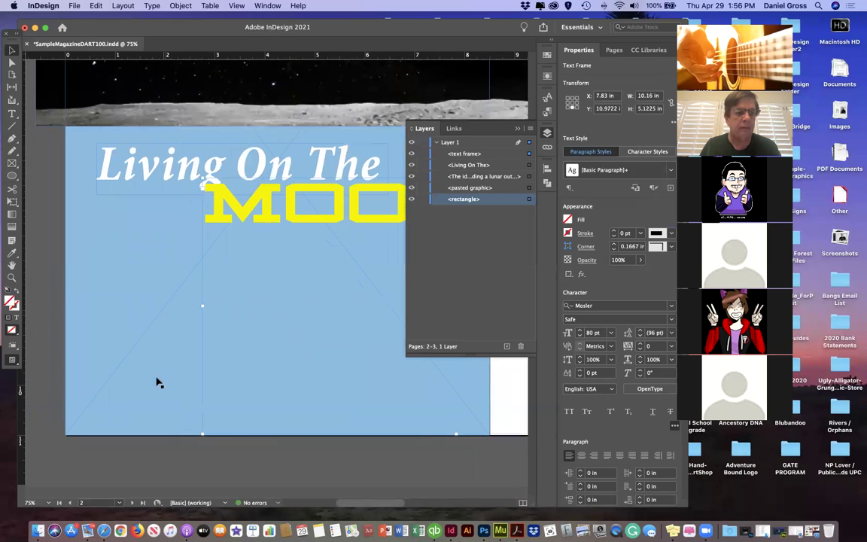
{"action": "left_click", "coordinate": [158, 462]}
{"action": "scroll", "coordinate": [248, 201], "scroll_direction": "right", "scroll_amount": 2}
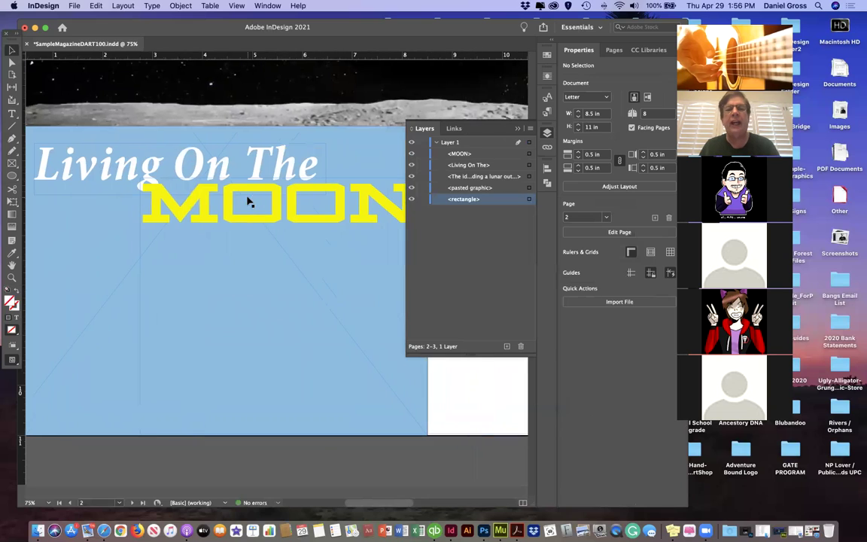
Step: Bring the "Living On The" text frame in front of "MOON" in the layer stacking order
{"action": "left_click", "coordinate": [312, 180]}
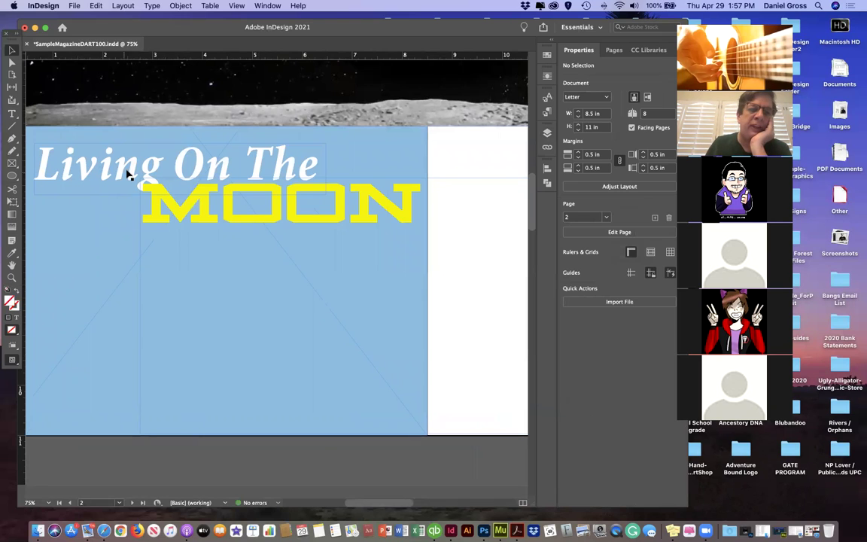
{"action": "left_click", "coordinate": [214, 188]}
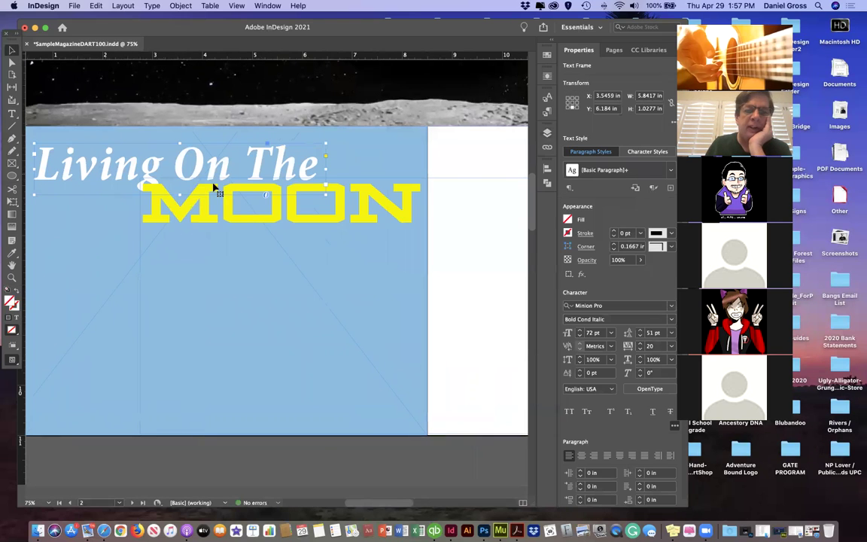
{"action": "left_click", "coordinate": [545, 134]}
{"action": "left_click_drag", "start_coordinate": [464, 166], "coordinate": [456, 149]}
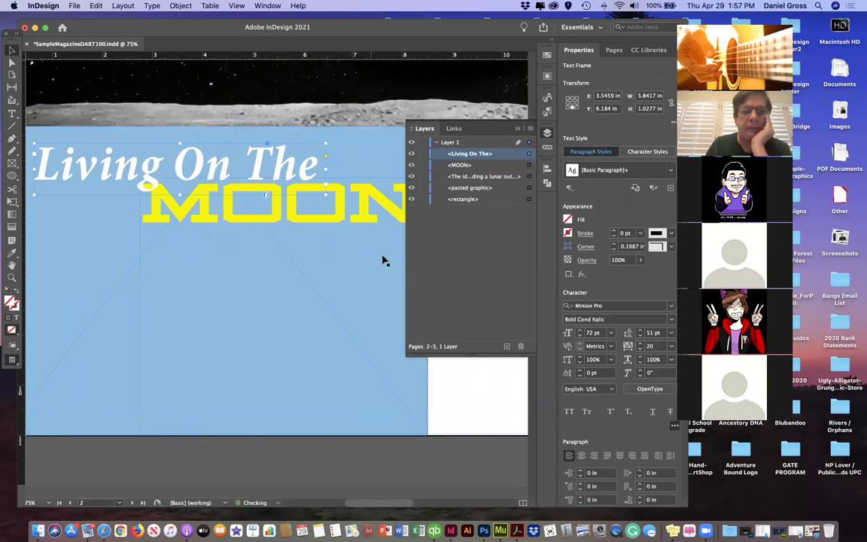
{"action": "left_click", "coordinate": [547, 134]}
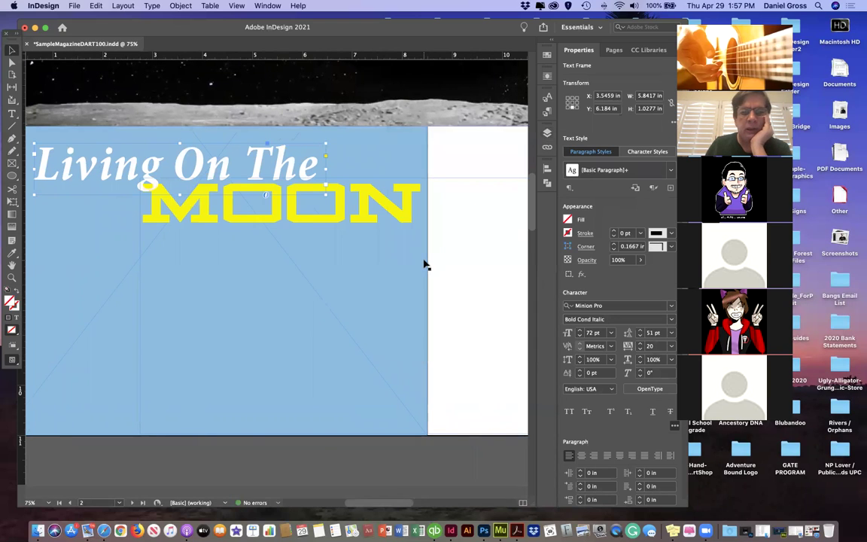
Step: Change the fill color of the "Living On The" text to a bright pink
{"action": "scroll", "coordinate": [423, 263], "scroll_direction": "left", "scroll_amount": 5}
{"action": "scroll", "coordinate": [424, 264], "scroll_direction": "left", "scroll_amount": 2}
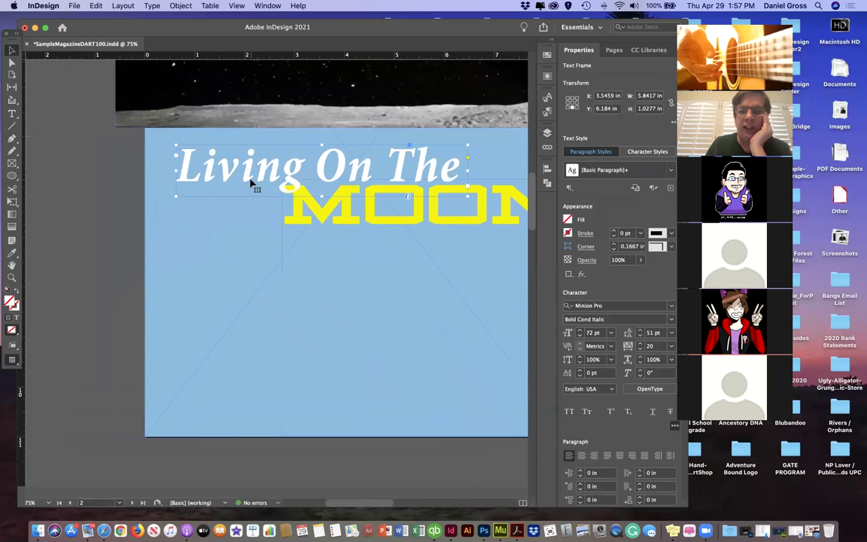
{"action": "triple_click", "coordinate": [250, 178]}
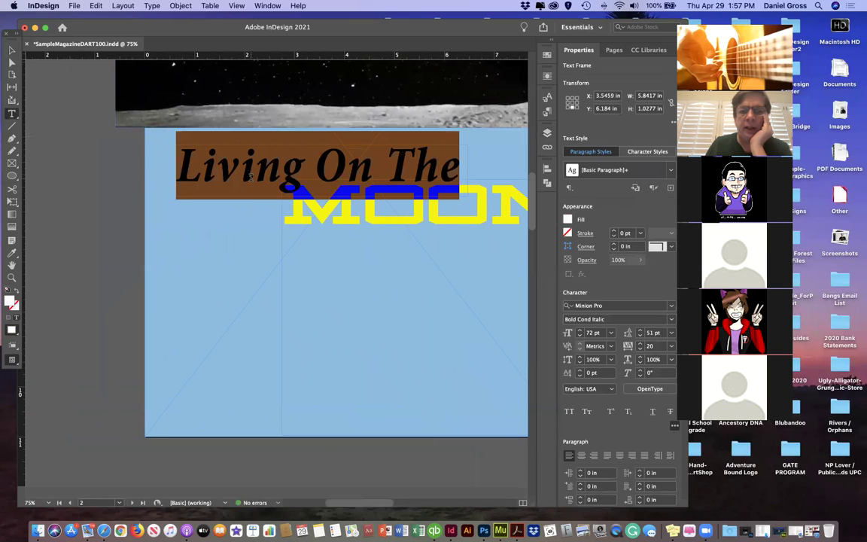
{"action": "double_click", "coordinate": [10, 303]}
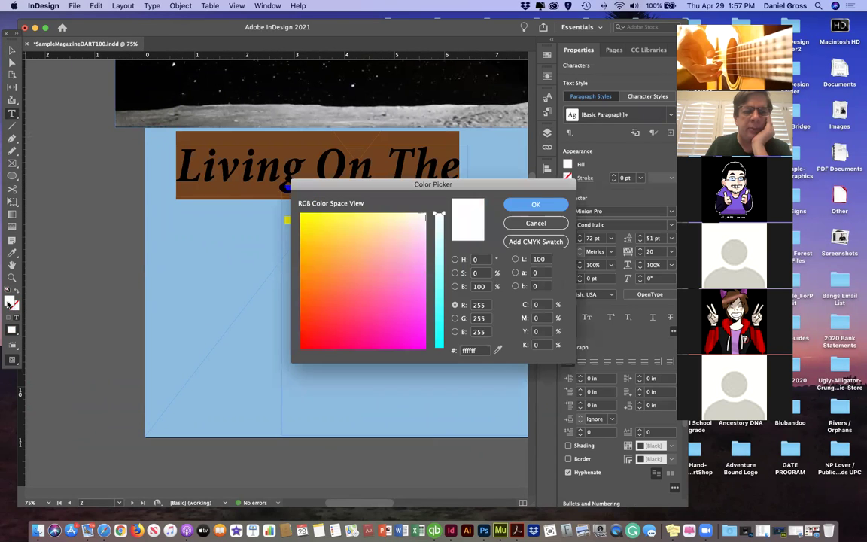
{"action": "left_click", "coordinate": [410, 305]}
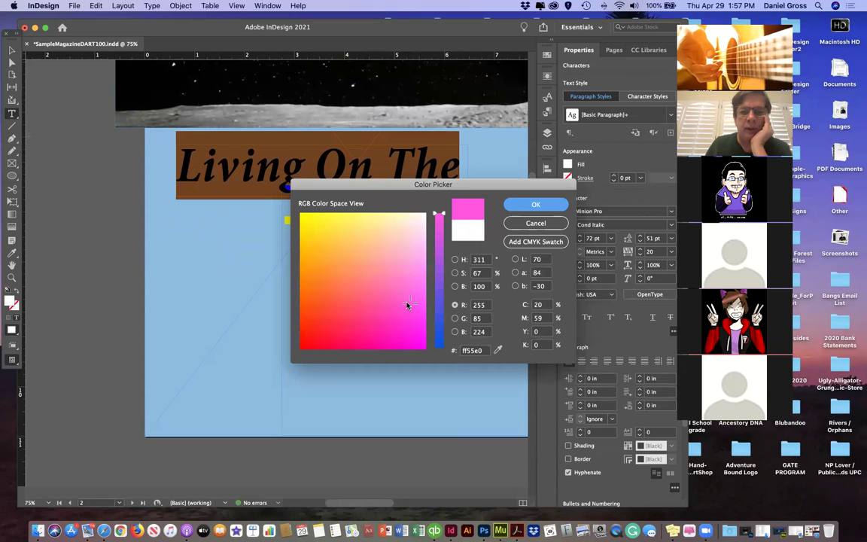
{"action": "left_click", "coordinate": [413, 300]}
{"action": "left_click", "coordinate": [519, 209]}
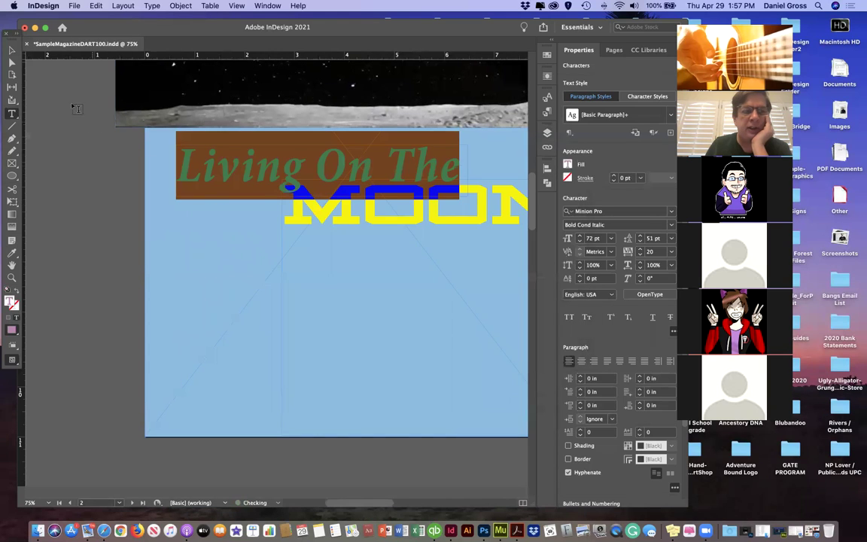
{"action": "left_click", "coordinate": [11, 62]}
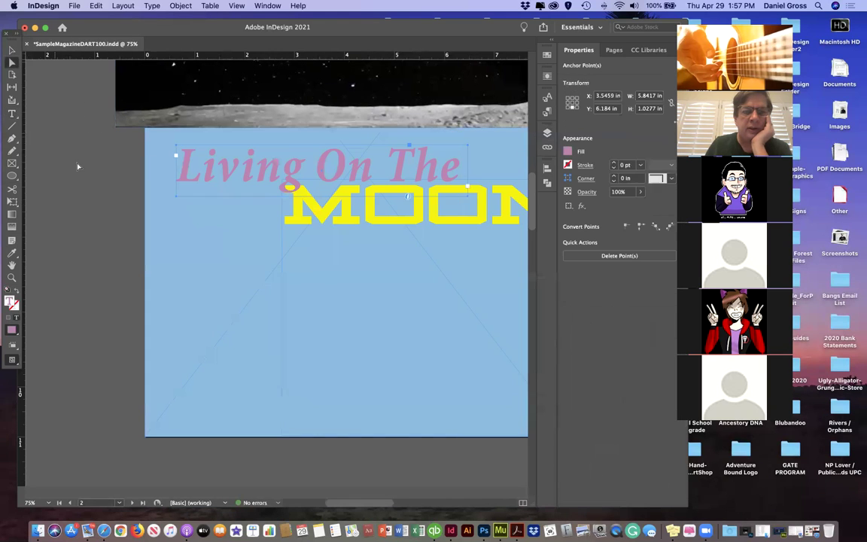
Step: Adjust the fill color of the "Living On The" text to the lighter pink e47ed6
{"action": "triple_click", "coordinate": [219, 179]}
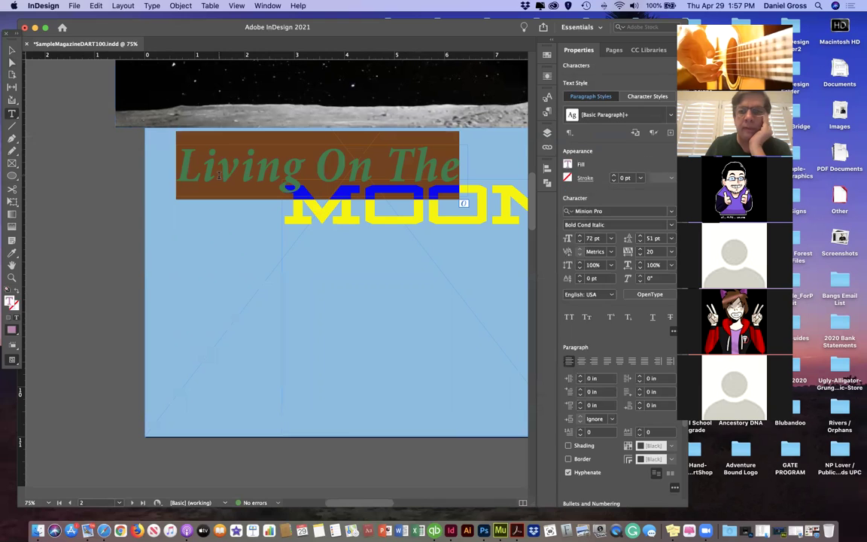
{"action": "left_click", "coordinate": [567, 164]}
{"action": "left_click", "coordinate": [567, 164]}
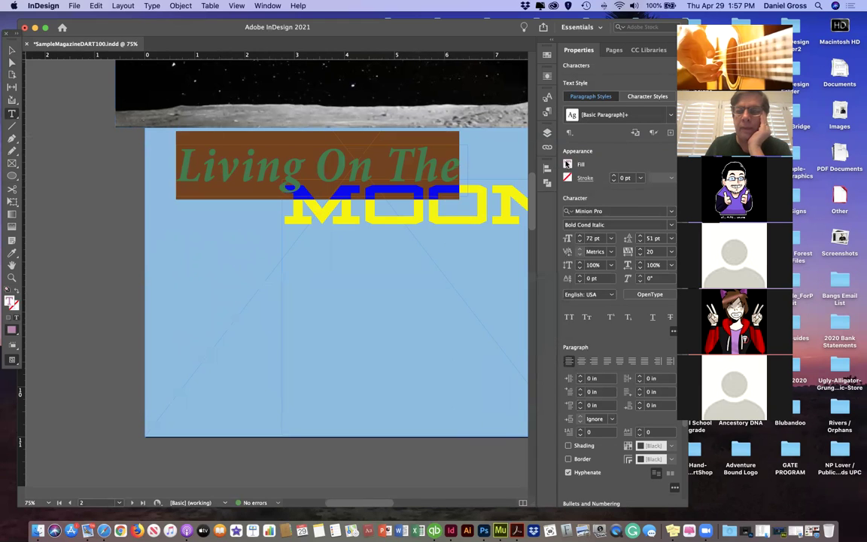
{"action": "left_click", "coordinate": [568, 164]}
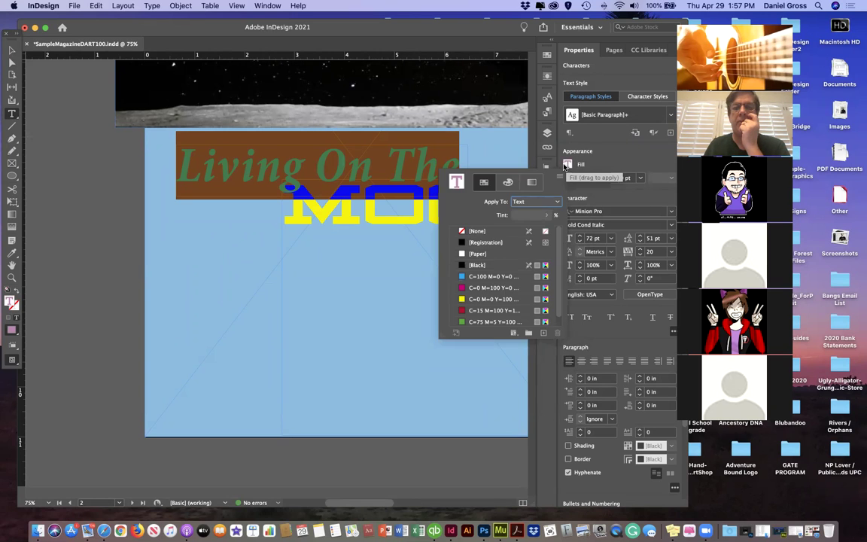
{"action": "left_click", "coordinate": [567, 165]}
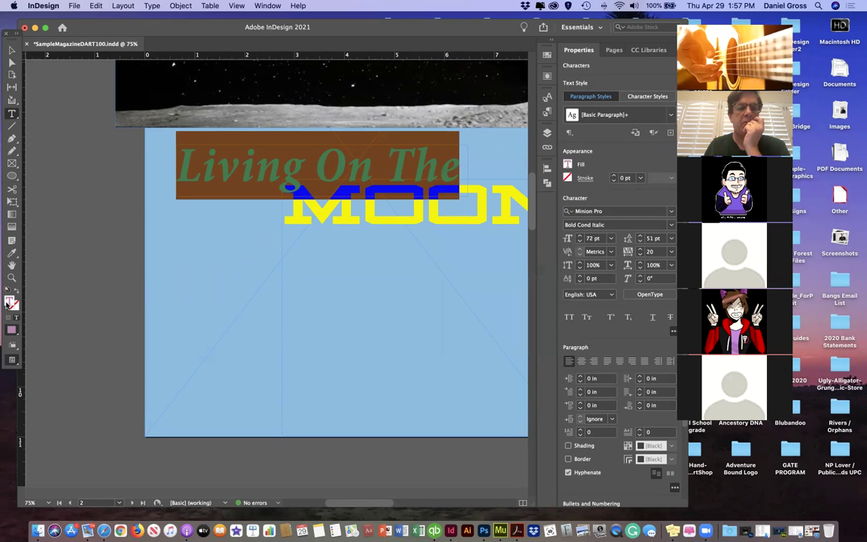
{"action": "double_click", "coordinate": [9, 301]}
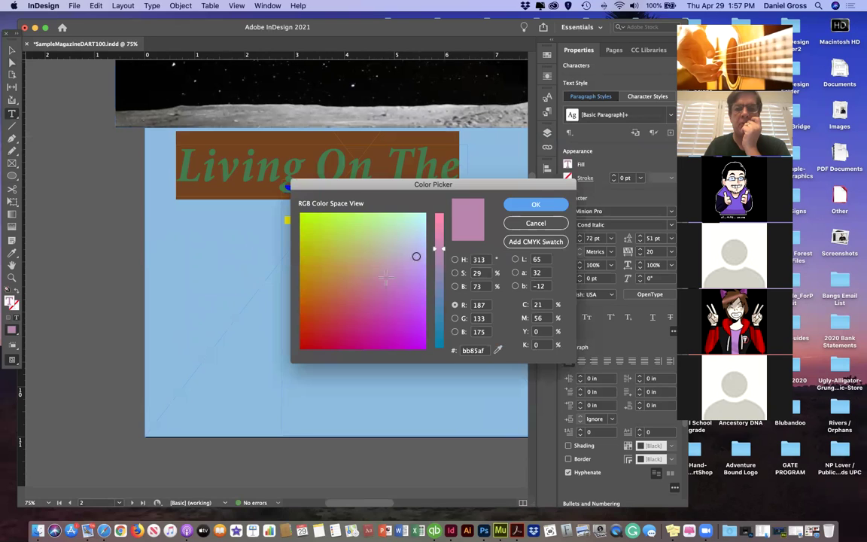
{"action": "left_click", "coordinate": [416, 256]}
{"action": "left_click", "coordinate": [404, 281]}
{"action": "left_click_drag", "start_coordinate": [442, 250], "coordinate": [439, 227]}
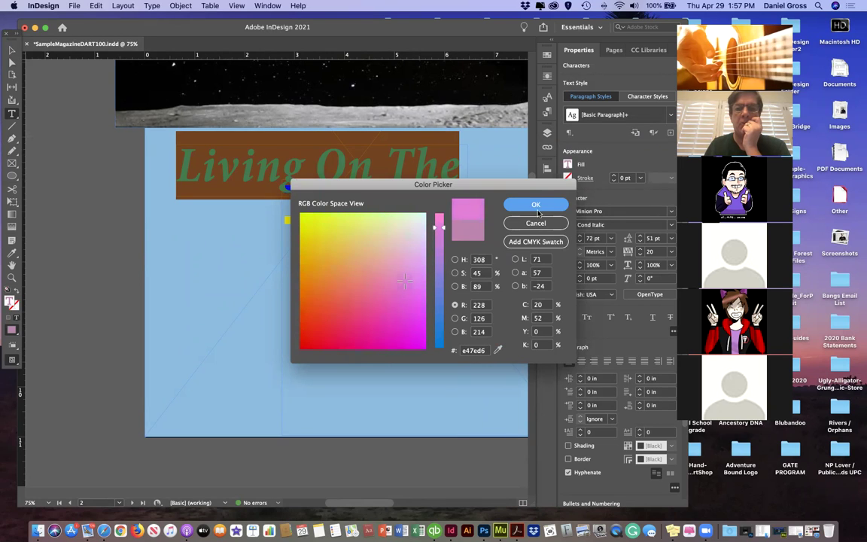
{"action": "left_click", "coordinate": [536, 205]}
{"action": "left_click", "coordinate": [11, 62]}
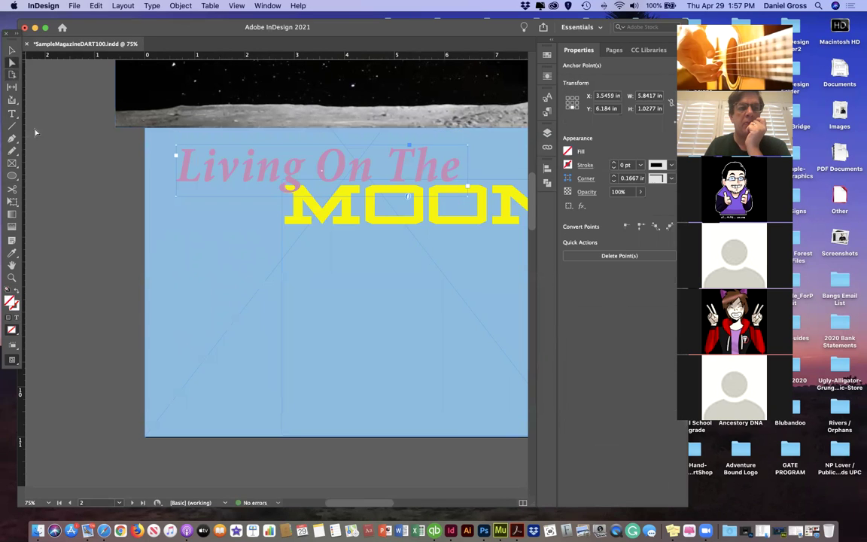
{"action": "double_click", "coordinate": [235, 183]}
{"action": "key", "text": "super+a"}
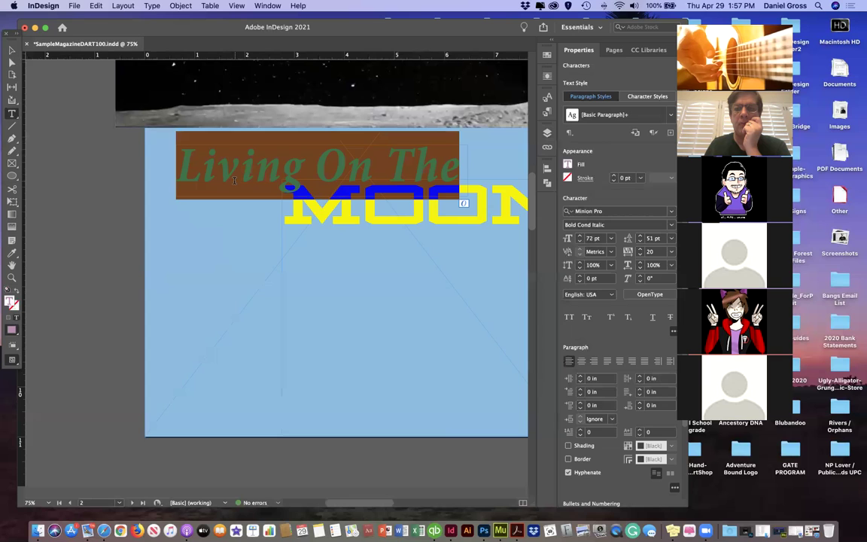
{"action": "scroll", "coordinate": [235, 183], "scroll_direction": "right", "scroll_amount": 3}
{"action": "scroll", "coordinate": [236, 183], "scroll_direction": "down", "scroll_amount": 1}
{"action": "key", "text": "Escape"}
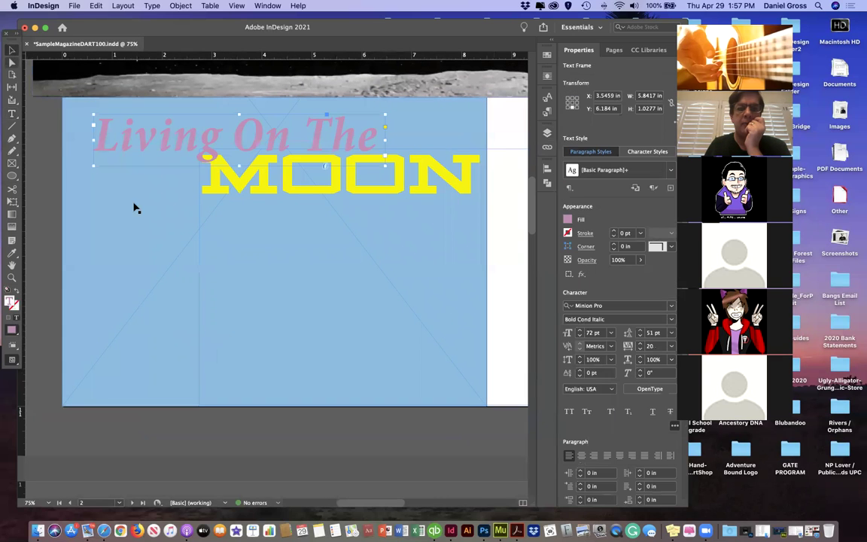
Step: Select all of the "Living On The" text and pick the blue 2c8eb4 as its fill color
{"action": "scroll", "coordinate": [180, 213], "scroll_direction": "up", "scroll_amount": 4}
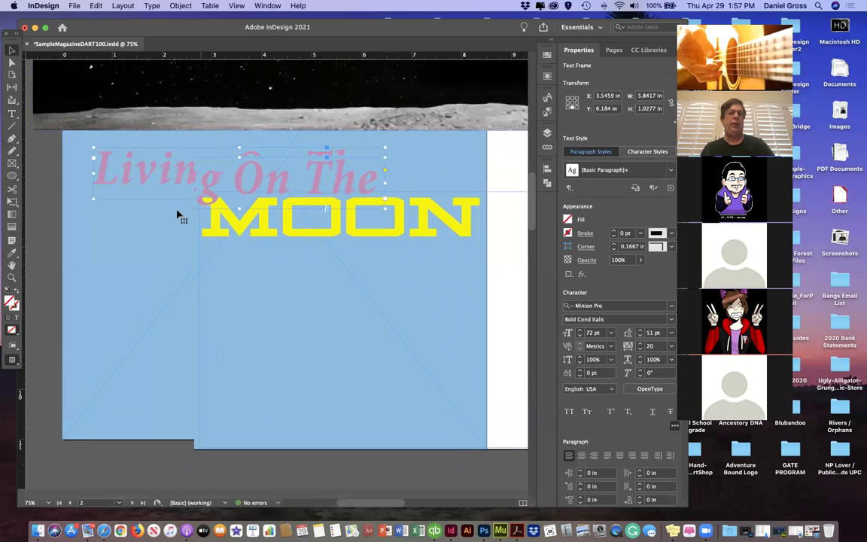
{"action": "double_click", "coordinate": [175, 230]}
{"action": "key", "text": "super+a"}
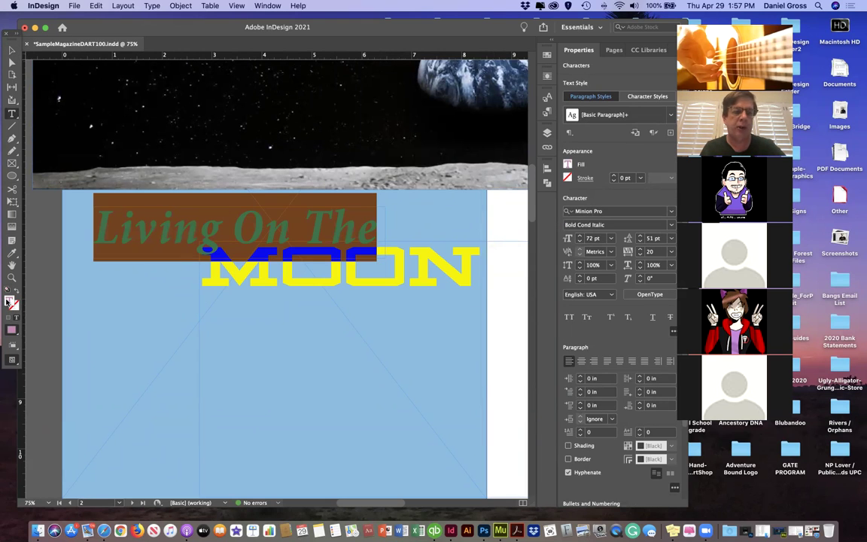
{"action": "double_click", "coordinate": [9, 301]}
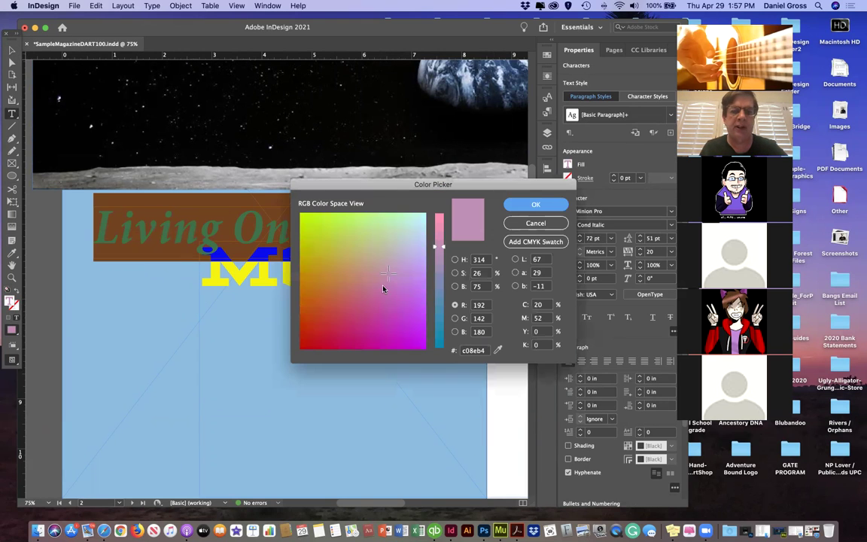
{"action": "left_click", "coordinate": [440, 324]}
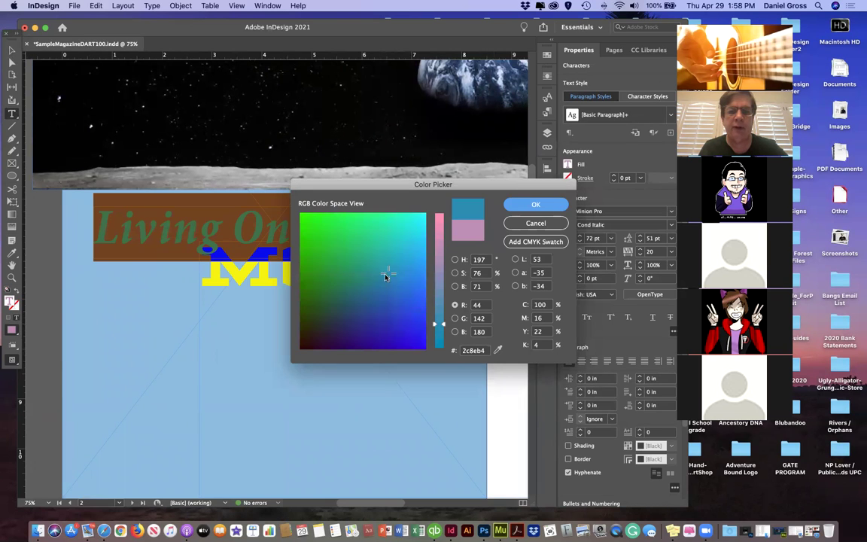
Step: Recolor the "Living On The" headline text green with RGB 44, 214, 14
{"action": "mouse_move", "coordinate": [390, 276]}
{"action": "left_mouse_down"}
{"action": "mouse_move", "coordinate": [382, 309]}
{"action": "mouse_move", "coordinate": [314, 237]}
{"action": "mouse_move", "coordinate": [311, 222]}
{"action": "mouse_move", "coordinate": [307, 234]}
{"action": "left_mouse_up"}
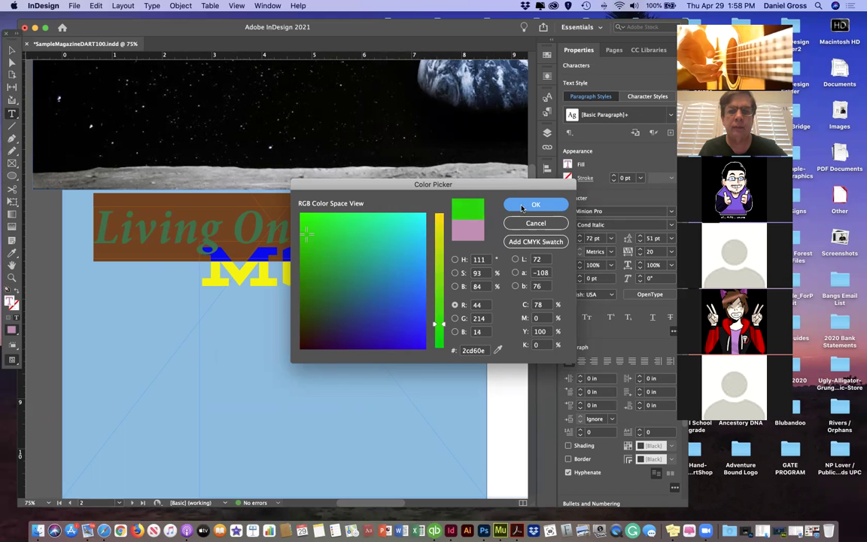
{"action": "left_click", "coordinate": [522, 207]}
{"action": "left_click", "coordinate": [11, 50]}
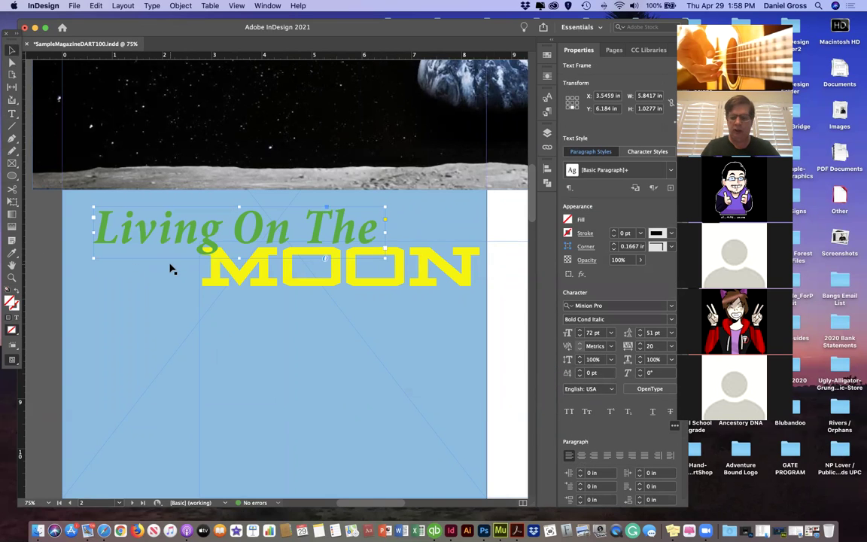
Step: Shrink the MOON text frame so its outer corner meets the left page's inner edge just below the word, and deselect it
{"action": "key", "text": "super+minus"}
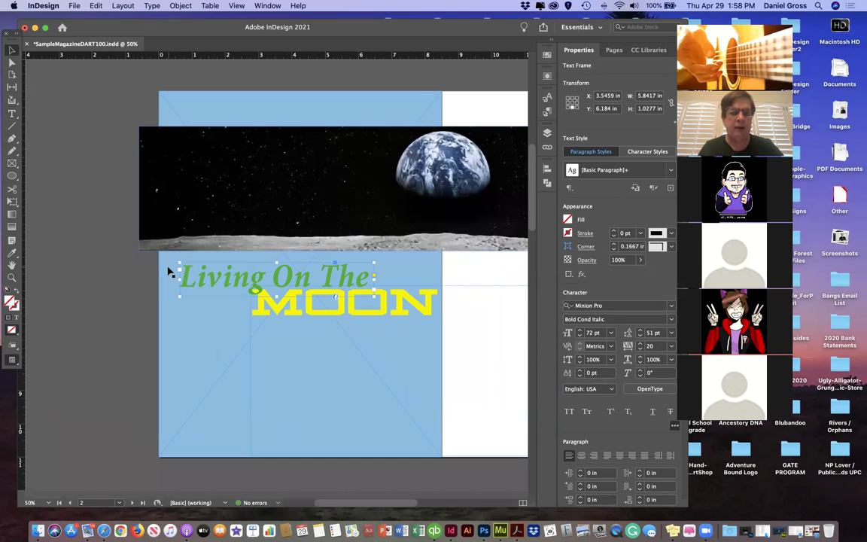
{"action": "scroll", "coordinate": [169, 272], "scroll_direction": "up", "scroll_amount": 2}
{"action": "key", "text": "super+minus"}
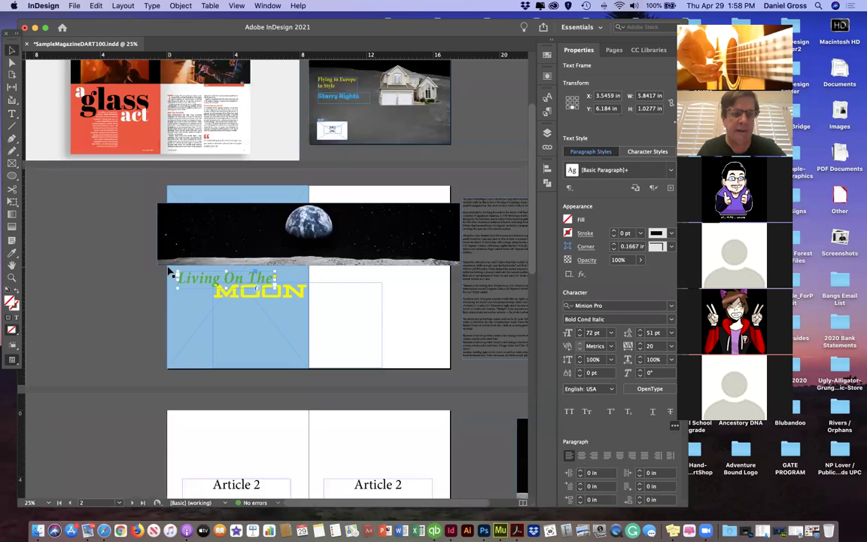
{"action": "scroll", "coordinate": [169, 273], "scroll_direction": "up", "scroll_amount": 2}
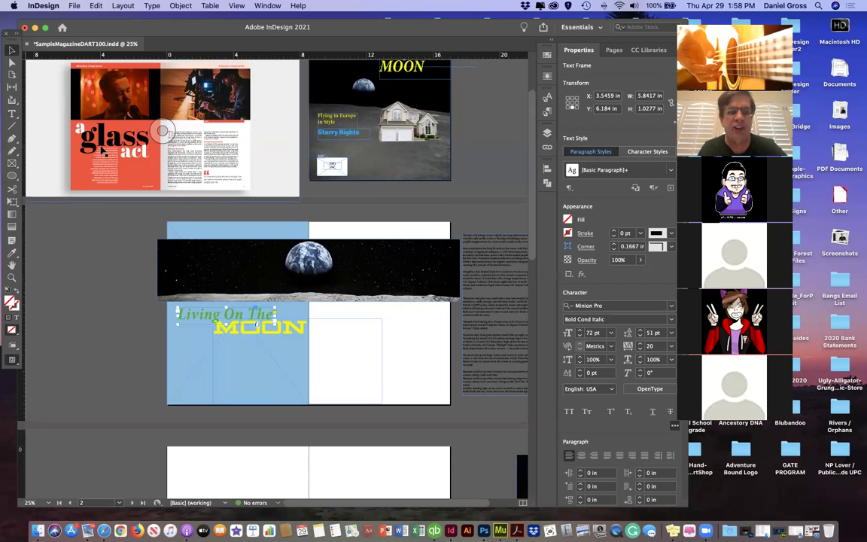
{"action": "left_click", "coordinate": [280, 387]}
{"action": "left_click_drag", "start_coordinate": [382, 404], "coordinate": [308, 343]}
{"action": "left_click", "coordinate": [129, 346]}
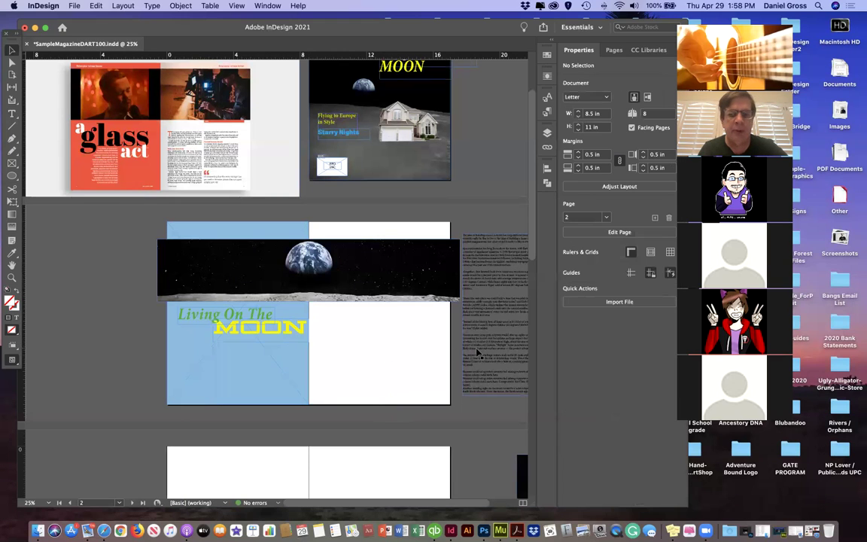
Step: Draw a narrow text frame below MOON and copy the opening paragraph of the pasteboard article into it
{"action": "left_click", "coordinate": [11, 115]}
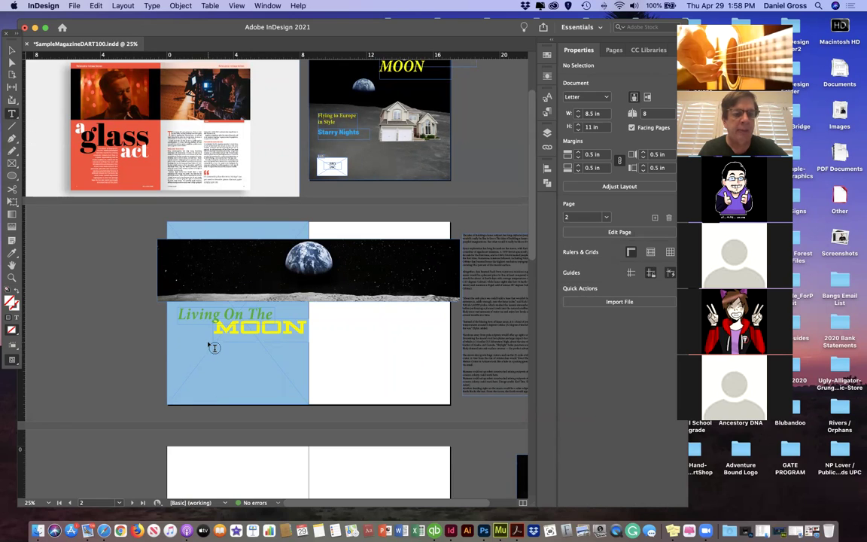
{"action": "left_click_drag", "start_coordinate": [204, 338], "coordinate": [240, 400]}
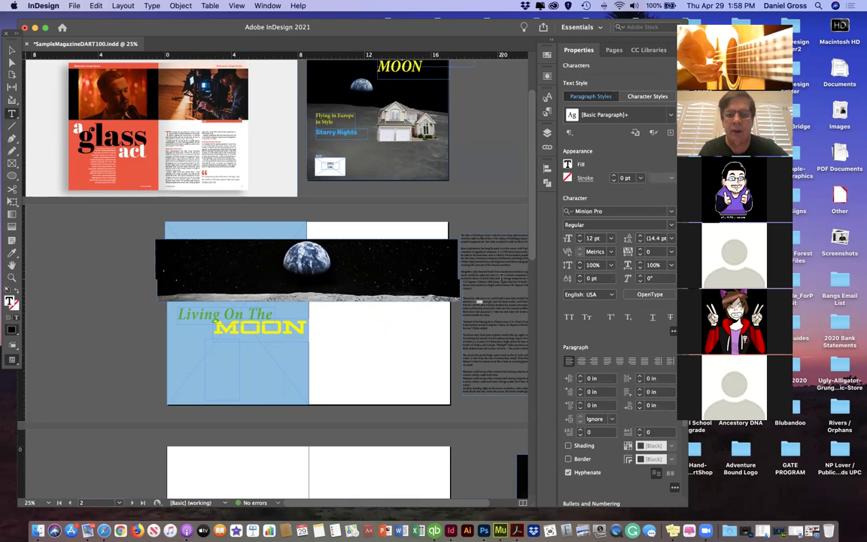
{"action": "scroll", "coordinate": [450, 251], "scroll_direction": "right", "scroll_amount": 5}
{"action": "scroll", "coordinate": [448, 218], "scroll_direction": "right", "scroll_amount": 1}
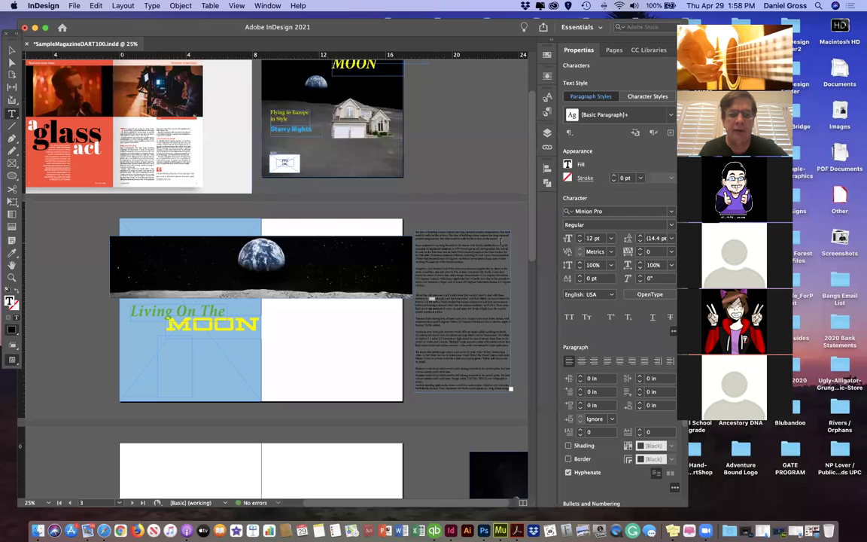
{"action": "left_click_drag", "start_coordinate": [415, 232], "coordinate": [503, 240]}
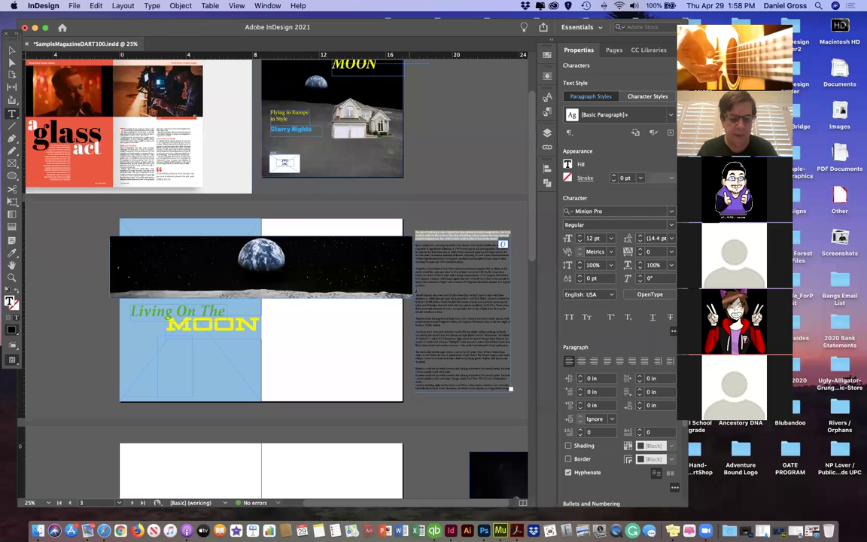
{"action": "left_click", "coordinate": [172, 368]}
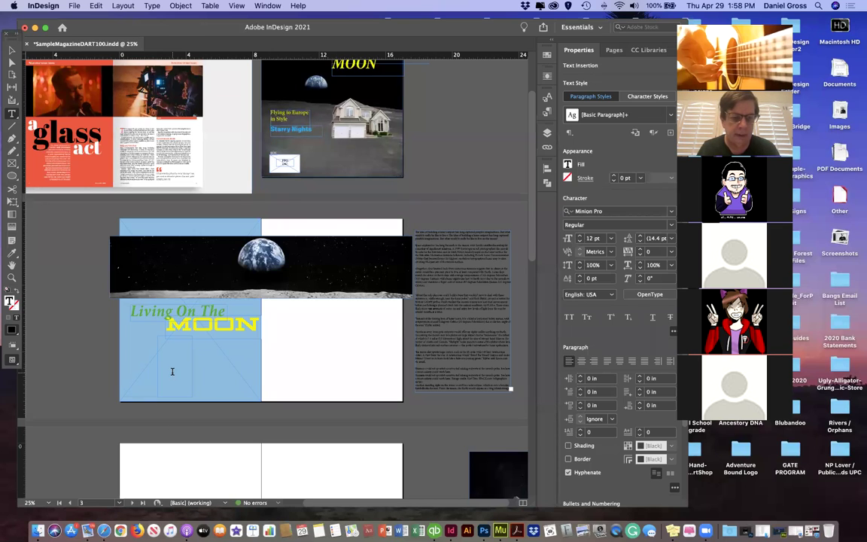
{"action": "type", "text": "The idea of building a lunar outpost has long captured people's imaginations. But what would it really be like to live on the moon?"}
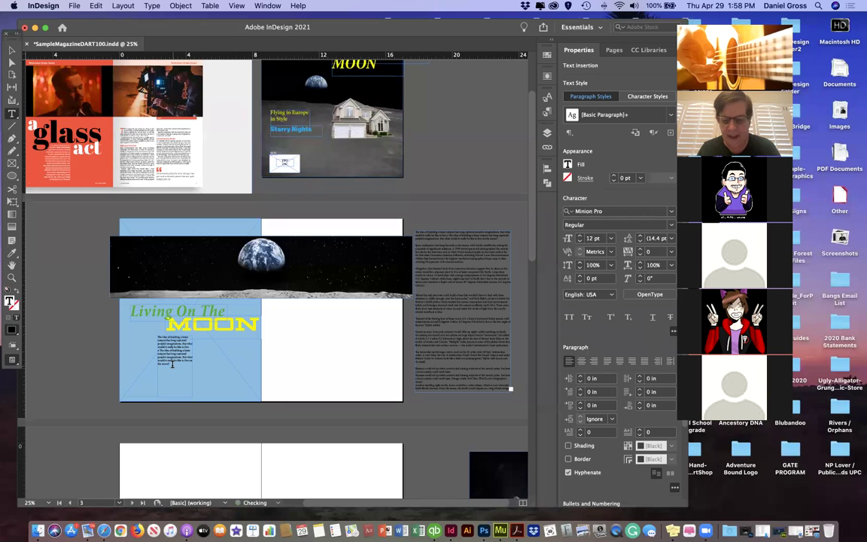
Step: Set the whole intro paragraph below MOON to 15 pt and justify it with the last line aligned left
{"action": "key", "text": "cmd+="}
{"action": "key", "text": "cmd+="}
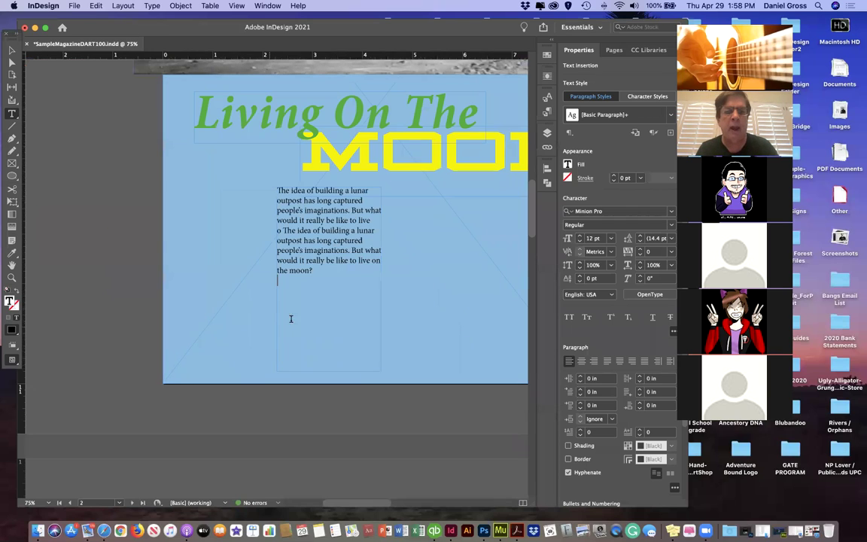
{"action": "key", "text": "cmd+a"}
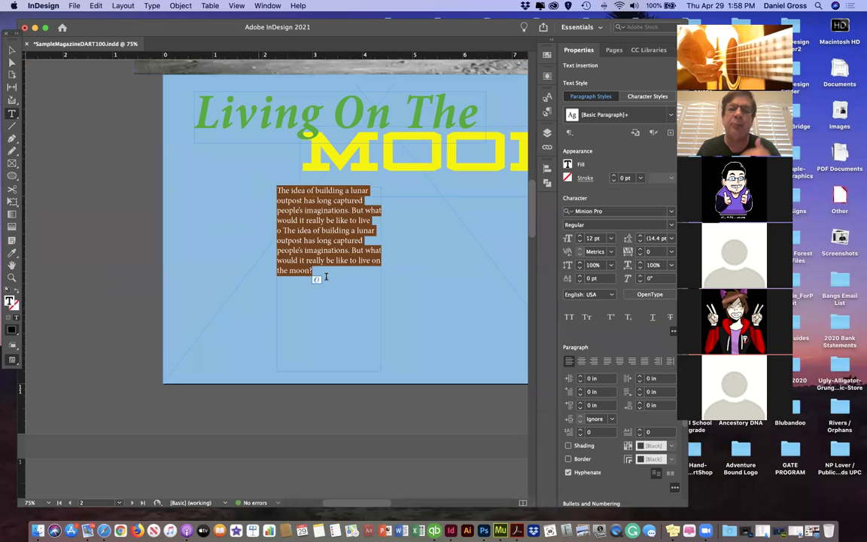
{"action": "left_click", "coordinate": [579, 236]}
{"action": "left_click", "coordinate": [580, 236]}
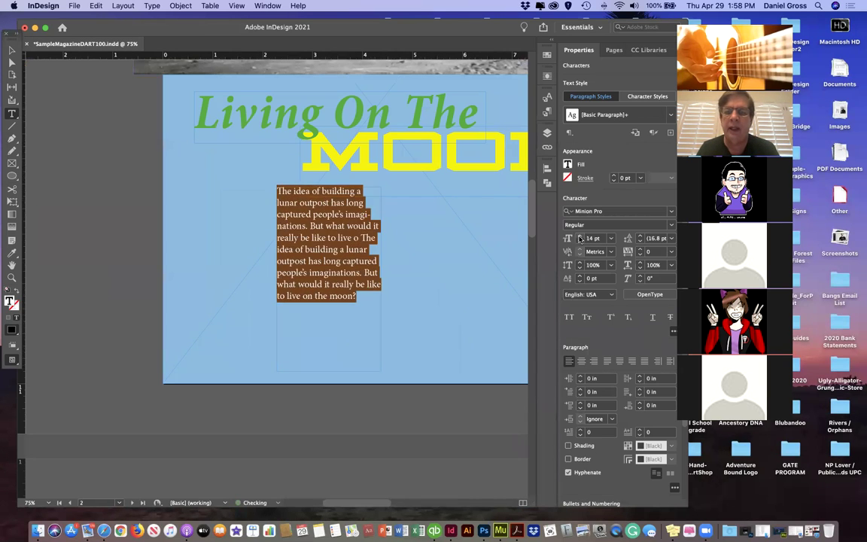
{"action": "left_click", "coordinate": [579, 237]}
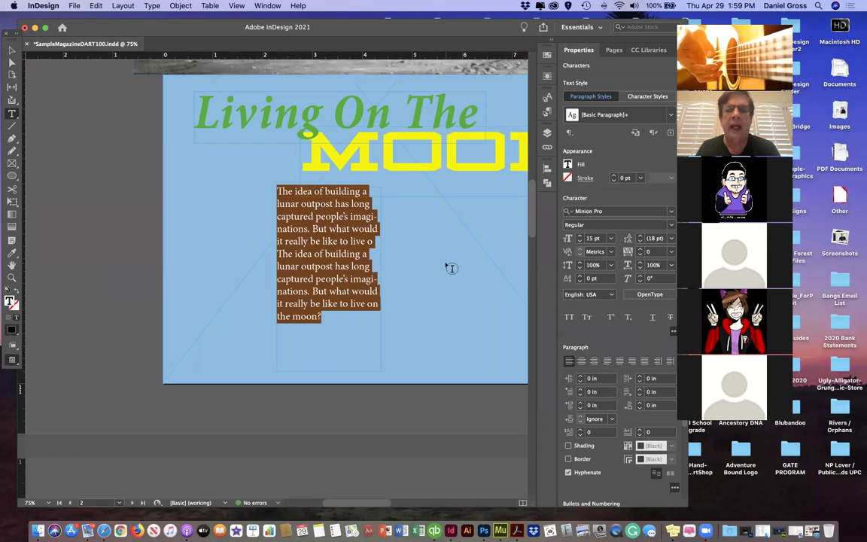
{"action": "left_click", "coordinate": [607, 362]}
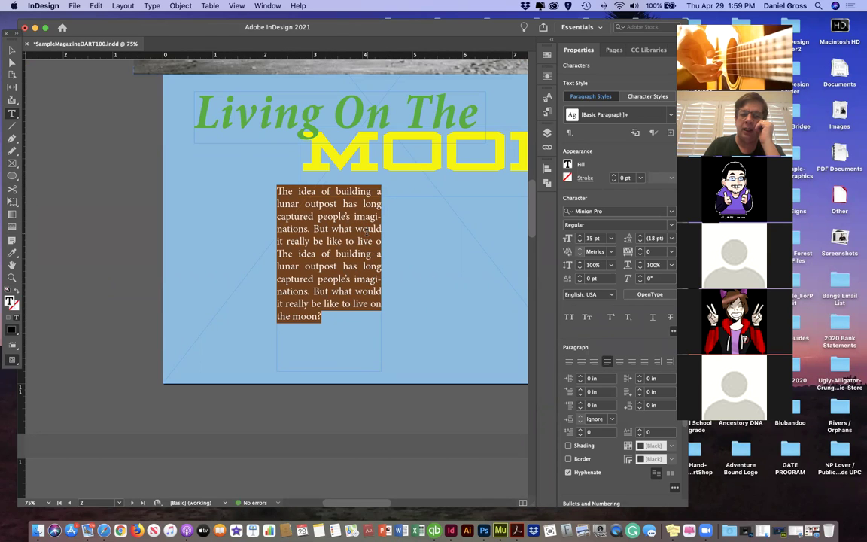
{"action": "left_click", "coordinate": [364, 292]}
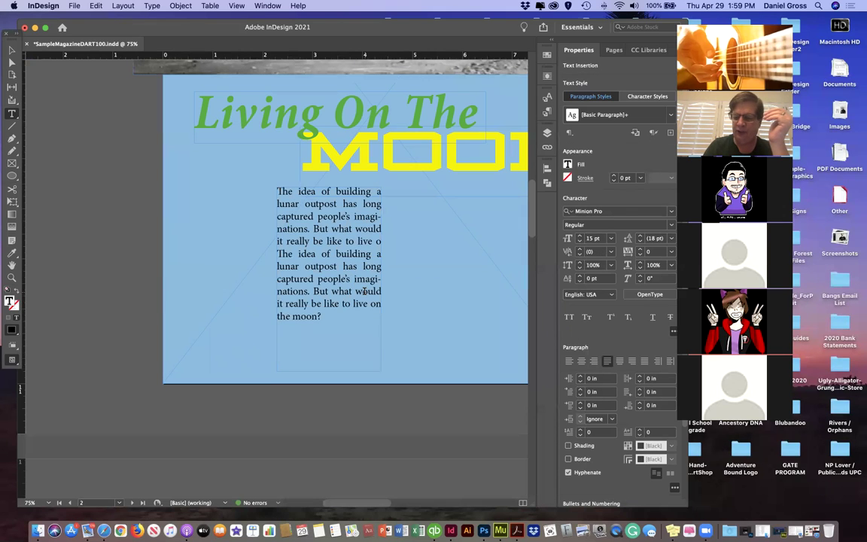
Step: Increase the font size of the entire intro paragraph to 16 pt
{"action": "key", "text": "BackSpace"}
{"action": "scroll", "coordinate": [369, 294], "scroll_direction": "right", "scroll_amount": 2}
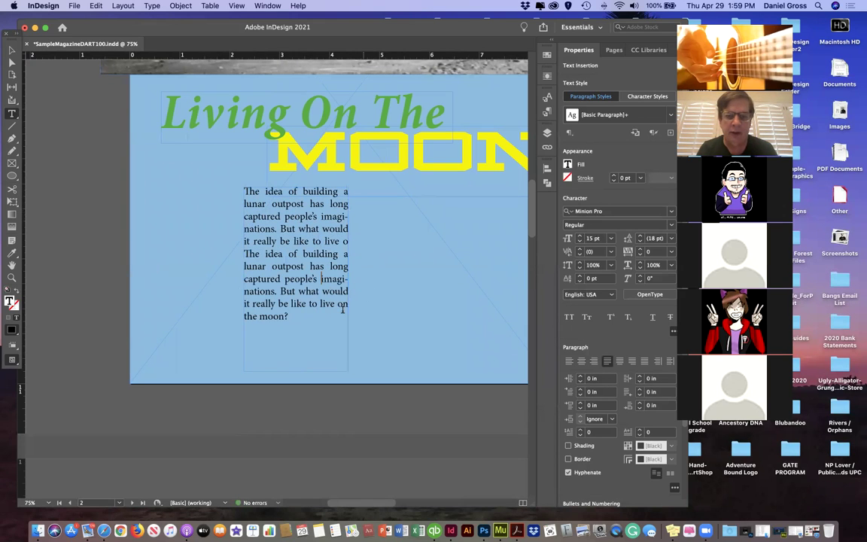
{"action": "left_click_drag", "start_coordinate": [286, 316], "coordinate": [239, 186]}
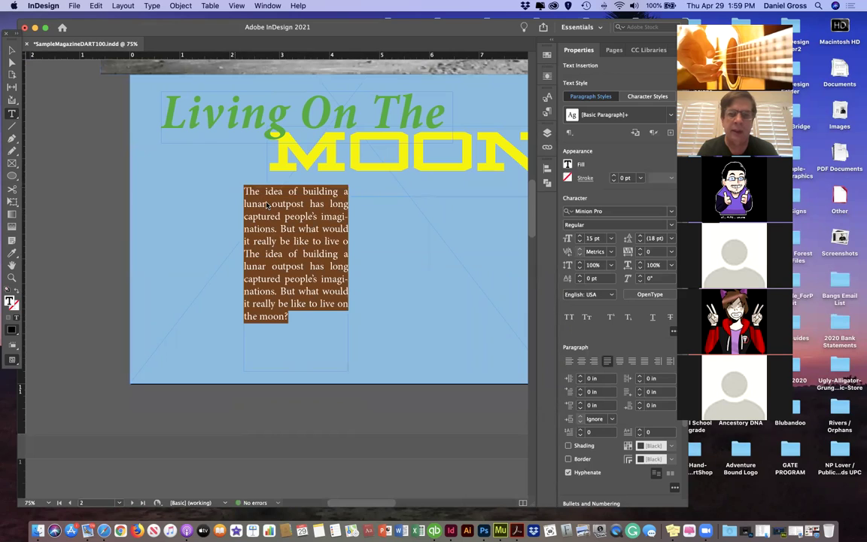
{"action": "left_click", "coordinate": [580, 236]}
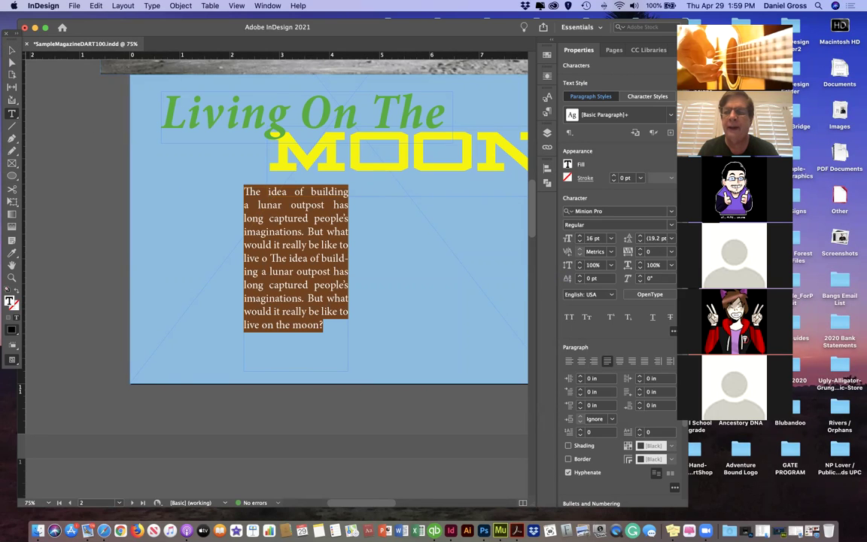
Step: Try the Medium font style on the intro paragraph and undo it
{"action": "left_click", "coordinate": [671, 227]}
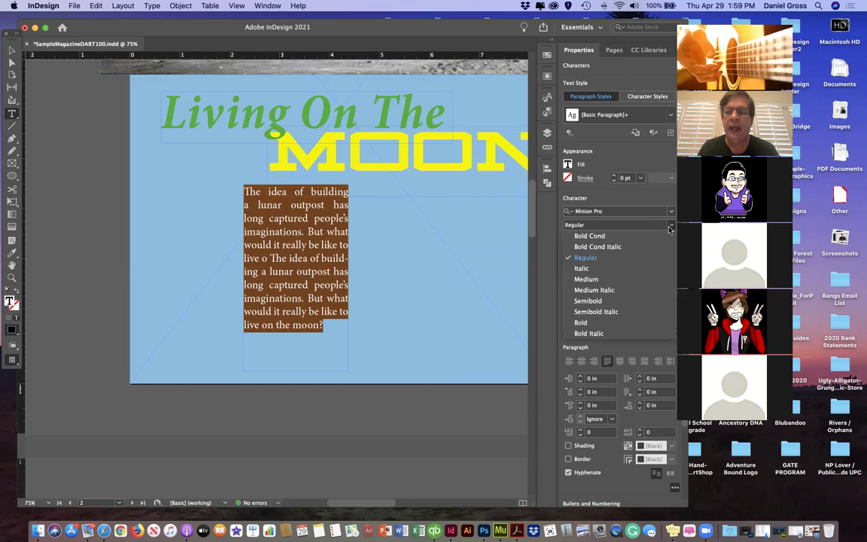
{"action": "left_click", "coordinate": [591, 281]}
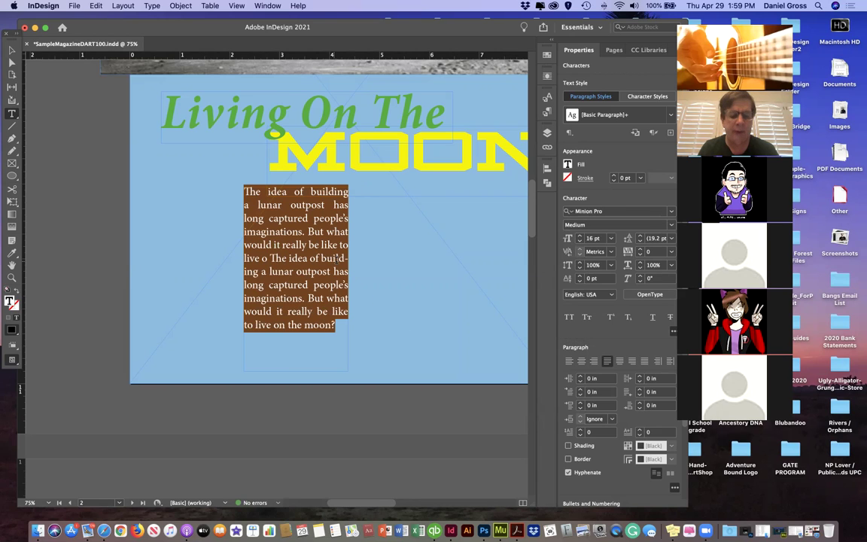
{"action": "key", "text": "super+z"}
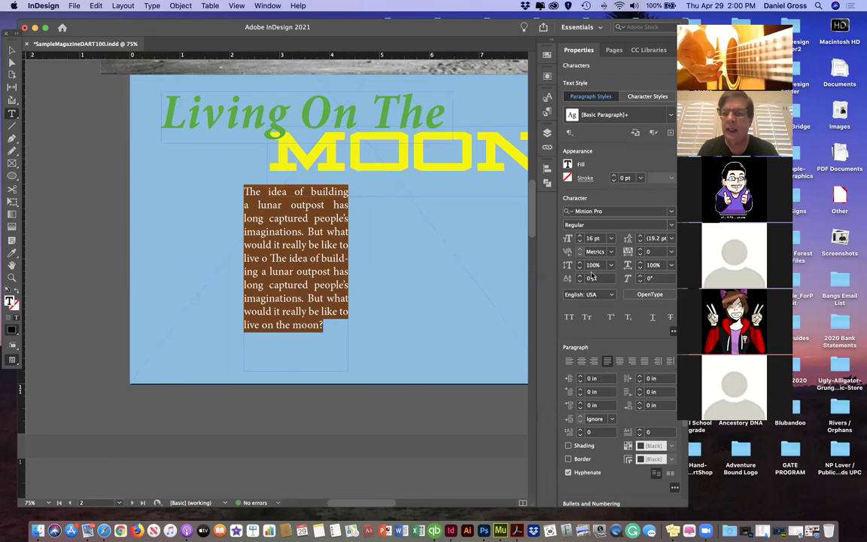
Step: Browse the font list and set the intro paragraph in Superclarendon
{"action": "left_click", "coordinate": [671, 213]}
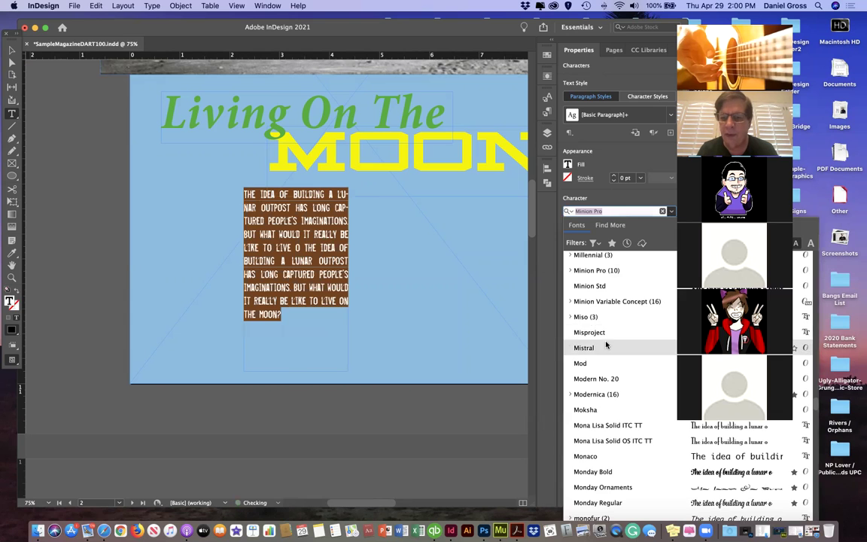
{"action": "scroll", "coordinate": [614, 358], "scroll_direction": "down", "scroll_amount": 8}
{"action": "scroll", "coordinate": [614, 359], "scroll_direction": "down", "scroll_amount": 20}
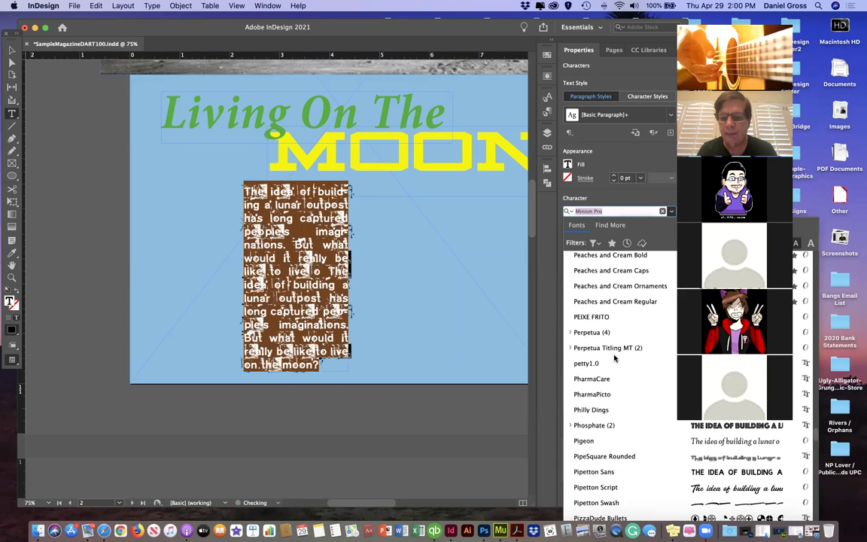
{"action": "scroll", "coordinate": [614, 358], "scroll_direction": "down", "scroll_amount": 12}
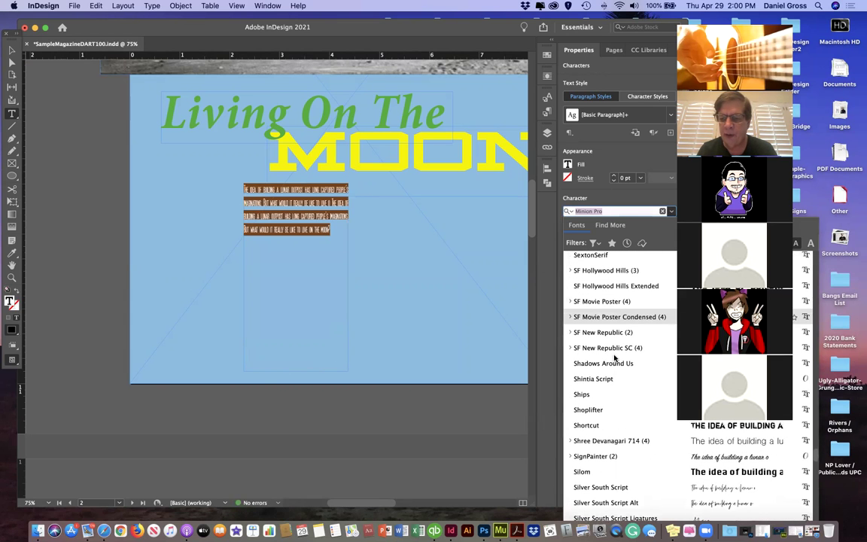
{"action": "scroll", "coordinate": [612, 359], "scroll_direction": "down", "scroll_amount": 10}
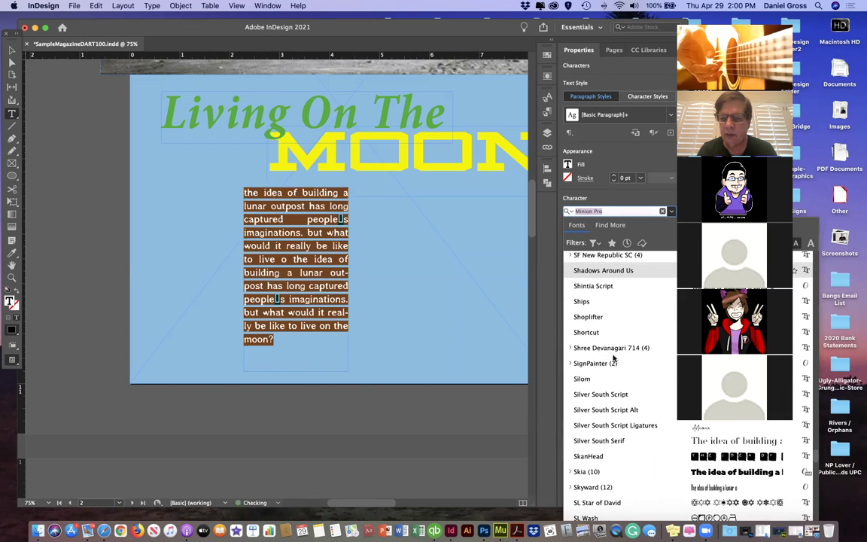
{"action": "scroll", "coordinate": [612, 435], "scroll_direction": "down", "scroll_amount": 5}
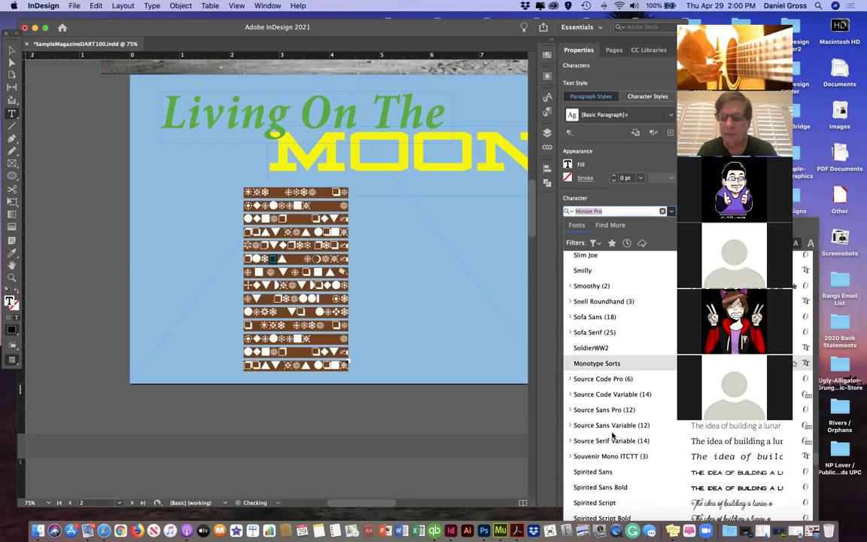
{"action": "scroll", "coordinate": [614, 437], "scroll_direction": "down", "scroll_amount": 10}
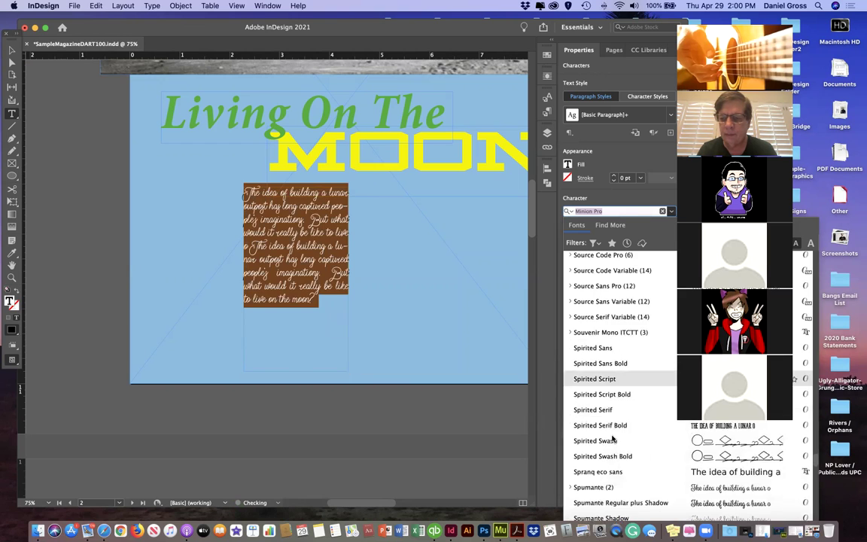
{"action": "scroll", "coordinate": [613, 436], "scroll_direction": "down", "scroll_amount": 10}
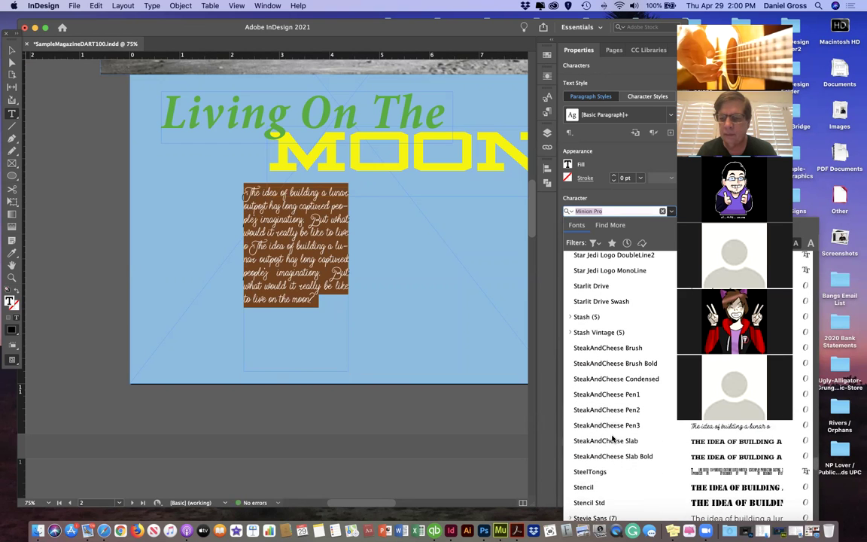
{"action": "scroll", "coordinate": [613, 439], "scroll_direction": "down", "scroll_amount": 2}
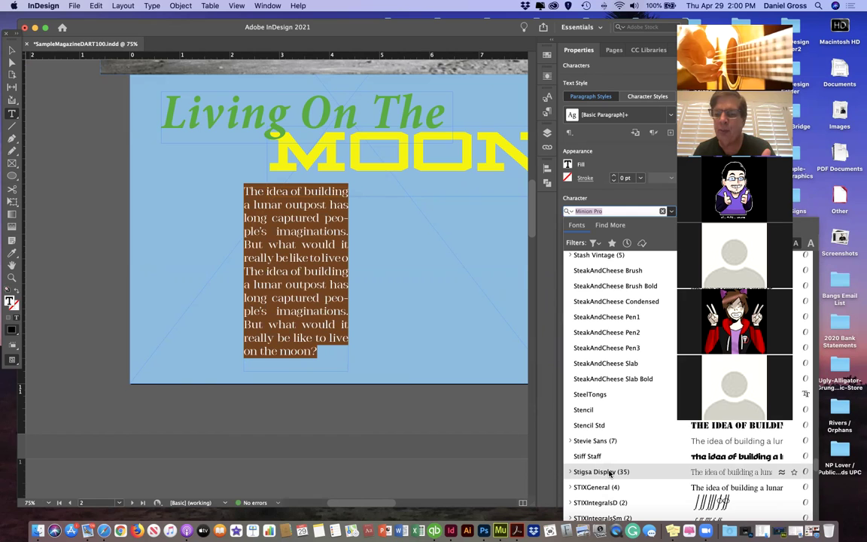
{"action": "scroll", "coordinate": [609, 473], "scroll_direction": "down", "scroll_amount": 5}
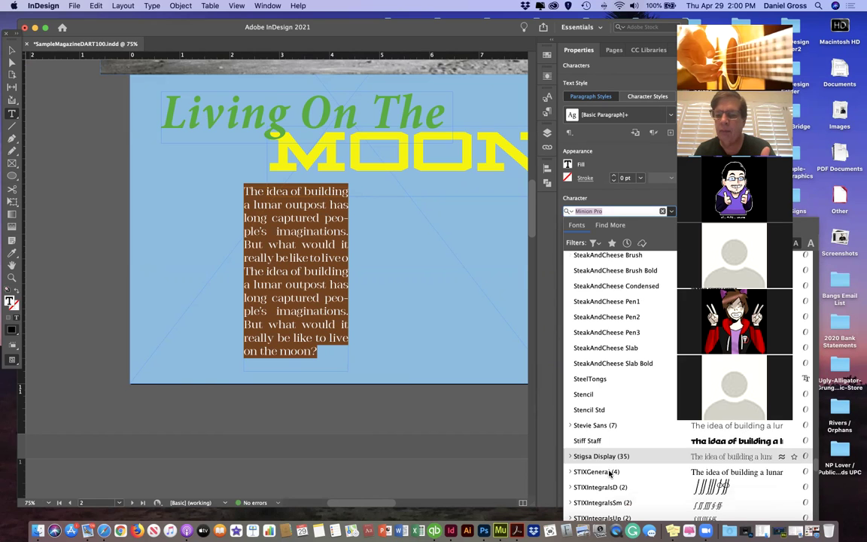
{"action": "scroll", "coordinate": [610, 473], "scroll_direction": "down", "scroll_amount": 10}
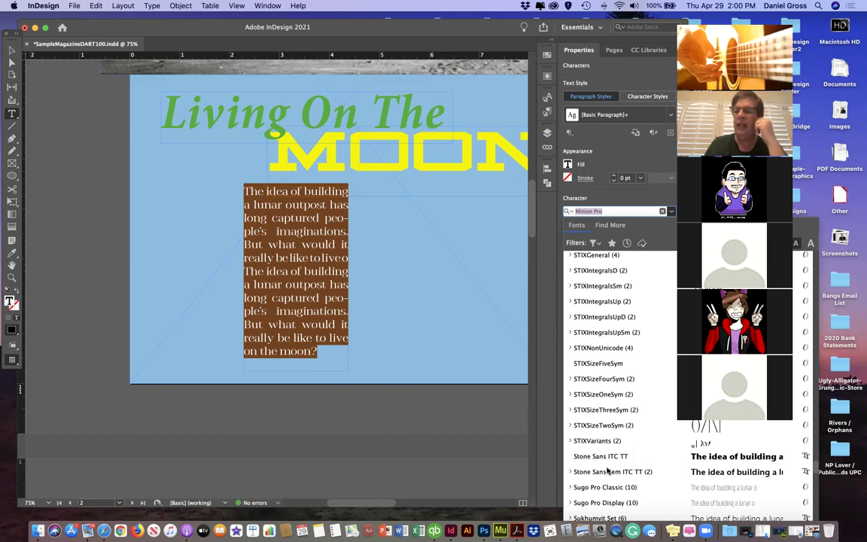
{"action": "scroll", "coordinate": [610, 470], "scroll_direction": "down", "scroll_amount": 2}
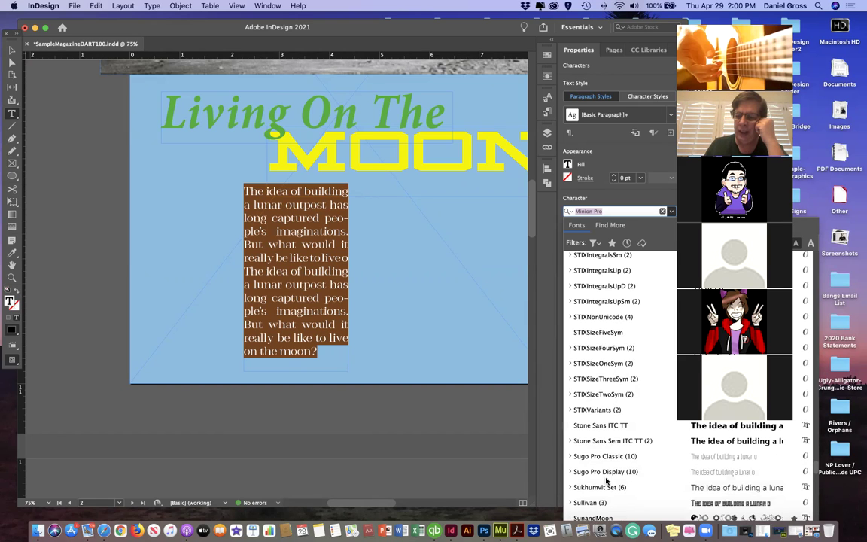
{"action": "scroll", "coordinate": [606, 486], "scroll_direction": "down", "scroll_amount": 2}
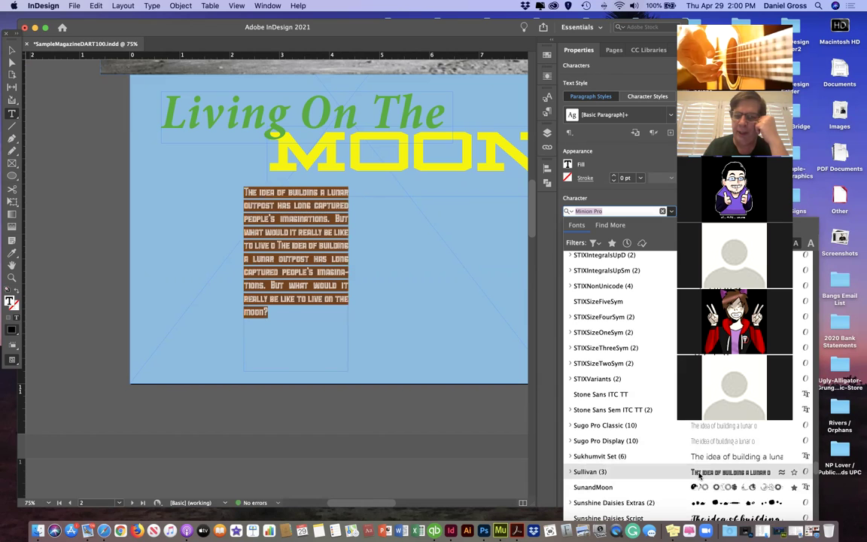
{"action": "scroll", "coordinate": [689, 485], "scroll_direction": "down", "scroll_amount": 8}
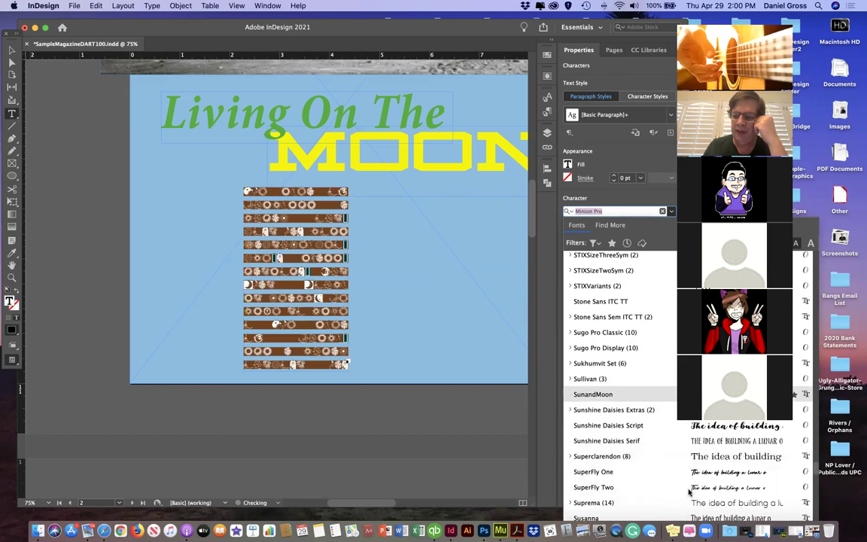
{"action": "scroll", "coordinate": [688, 490], "scroll_direction": "up", "scroll_amount": 2}
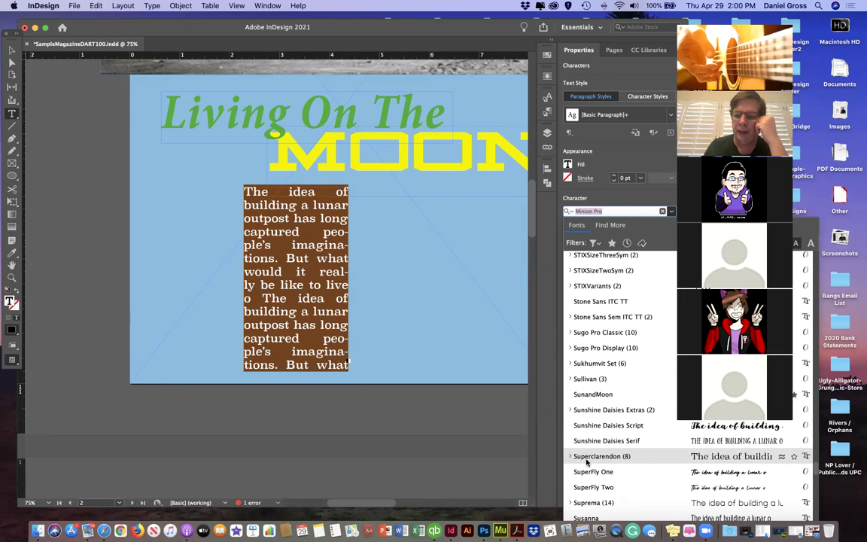
{"action": "left_click", "coordinate": [664, 461]}
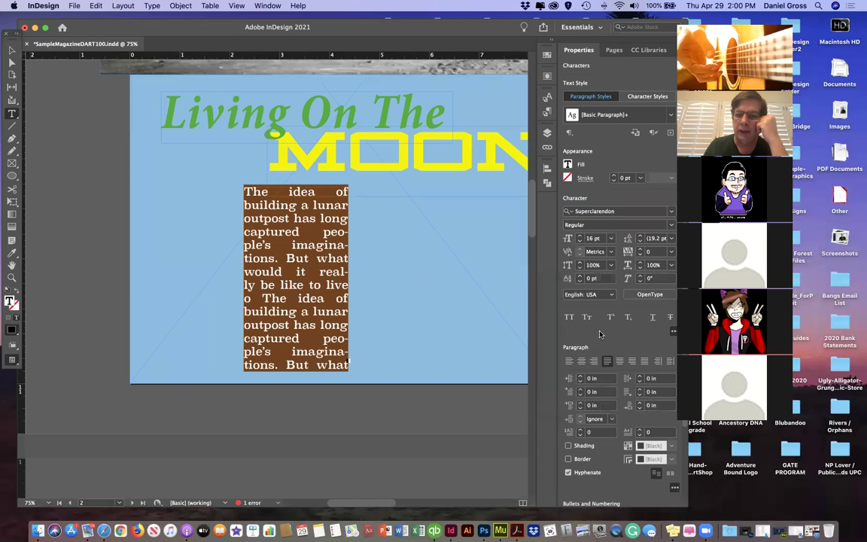
Step: Reduce the intro paragraph to 14 pt and set its font style to Light
{"action": "left_click", "coordinate": [581, 242]}
{"action": "left_click", "coordinate": [581, 242]}
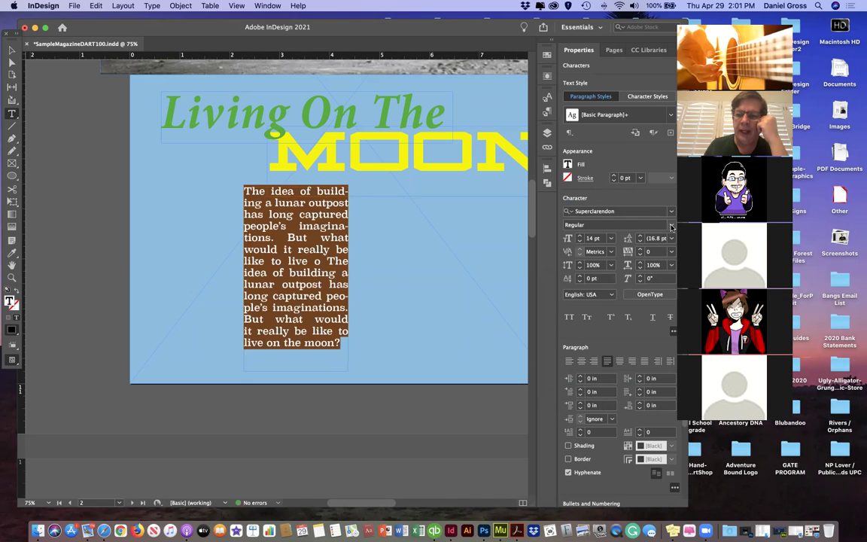
{"action": "left_click", "coordinate": [672, 226]}
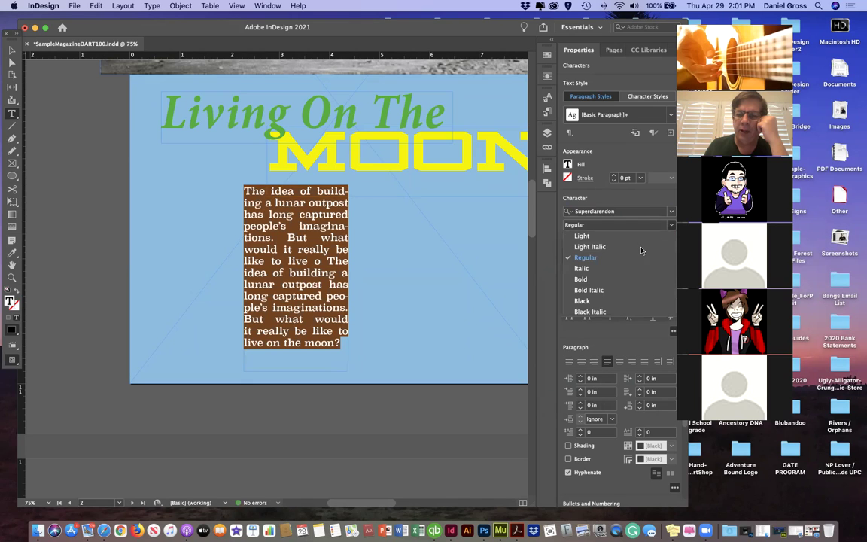
{"action": "left_click", "coordinate": [582, 237]}
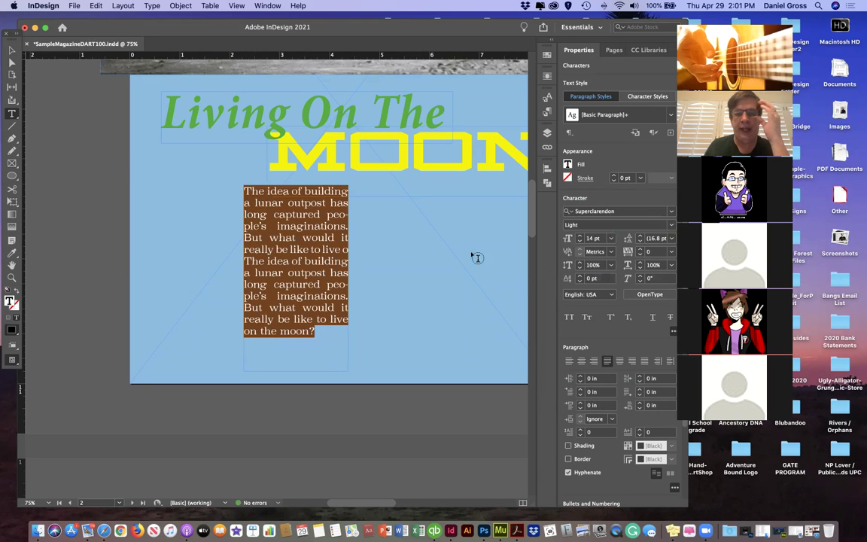
Step: Shift the intro text frame slightly right and widen it to about 2.29 in
{"action": "left_click", "coordinate": [12, 50]}
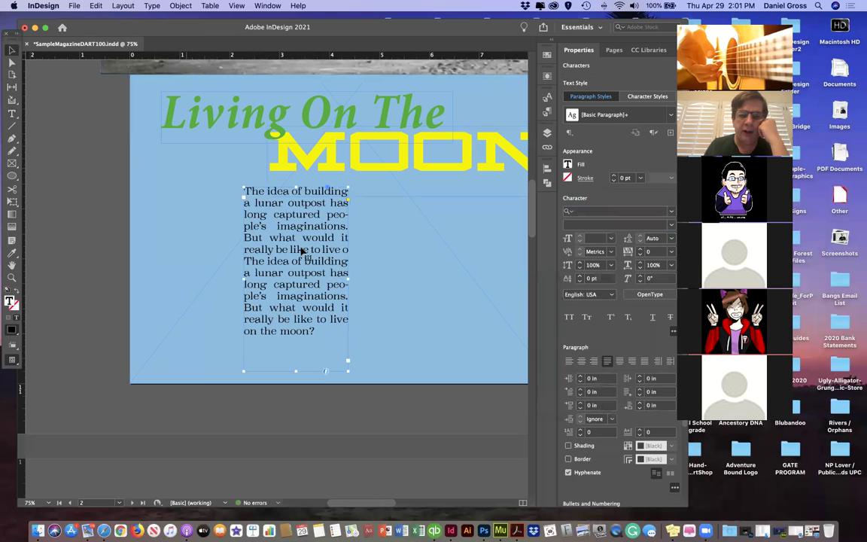
{"action": "mouse_move", "coordinate": [350, 278]}
{"action": "left_mouse_down"}
{"action": "mouse_move", "coordinate": [367, 279]}
{"action": "mouse_move", "coordinate": [340, 280]}
{"action": "mouse_move", "coordinate": [352, 282]}
{"action": "left_mouse_up"}
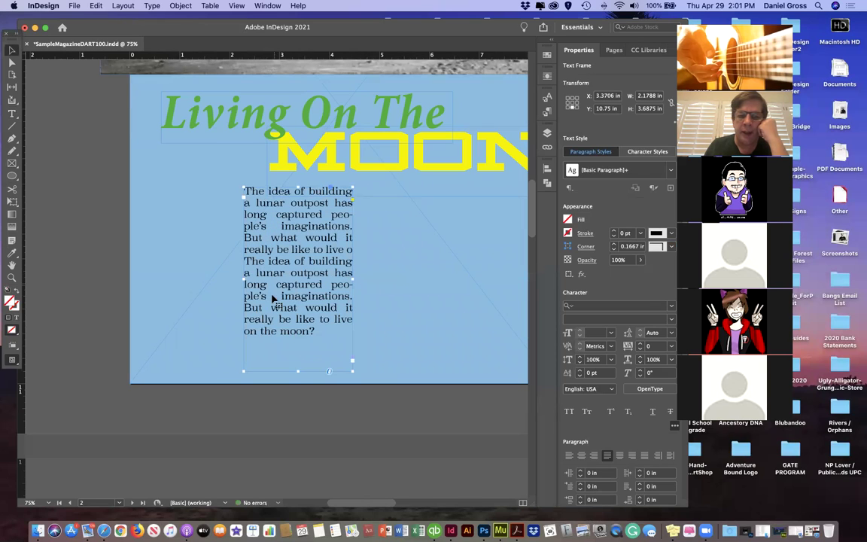
{"action": "left_click", "coordinate": [360, 283]}
{"action": "left_click_drag", "start_coordinate": [360, 283], "coordinate": [363, 278]}
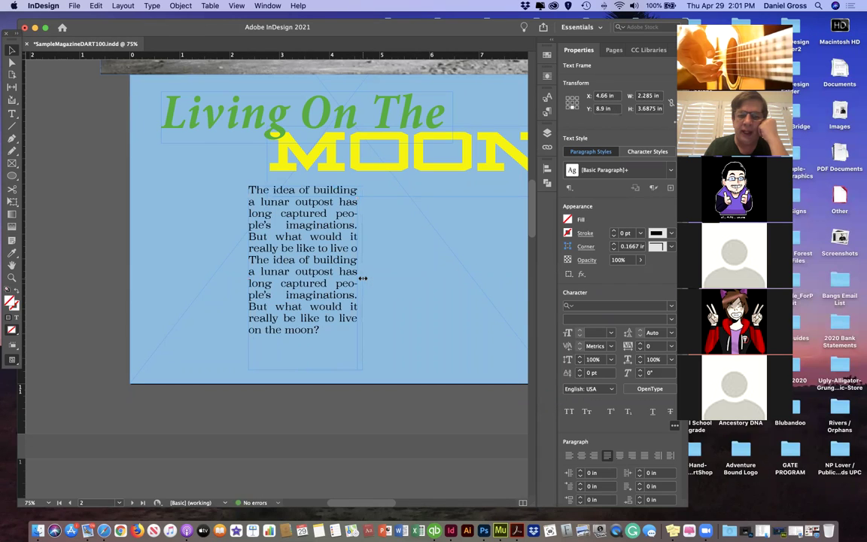
Step: Delete the extra space before "imaginations" in the intro's fourth line and narrow the text frame to about 2.13 in
{"action": "double_click", "coordinate": [342, 217]}
{"action": "left_click", "coordinate": [316, 225]}
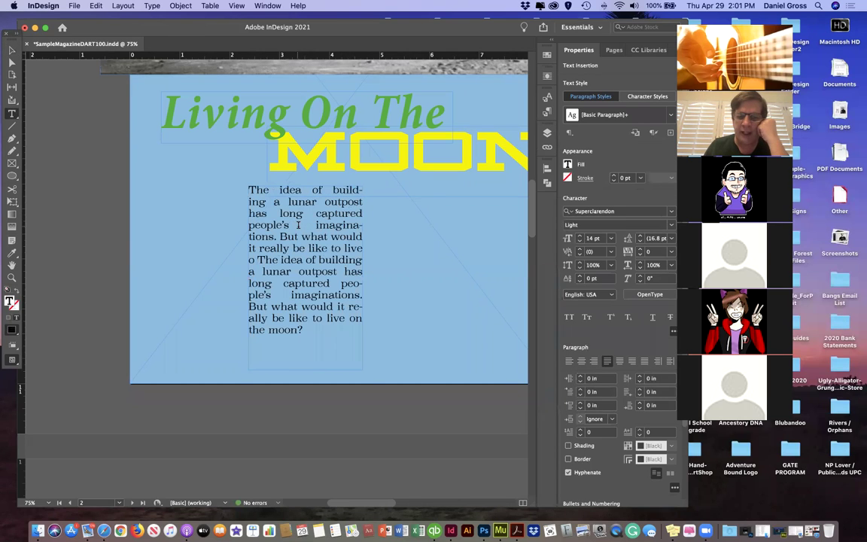
{"action": "key", "text": "BackSpace"}
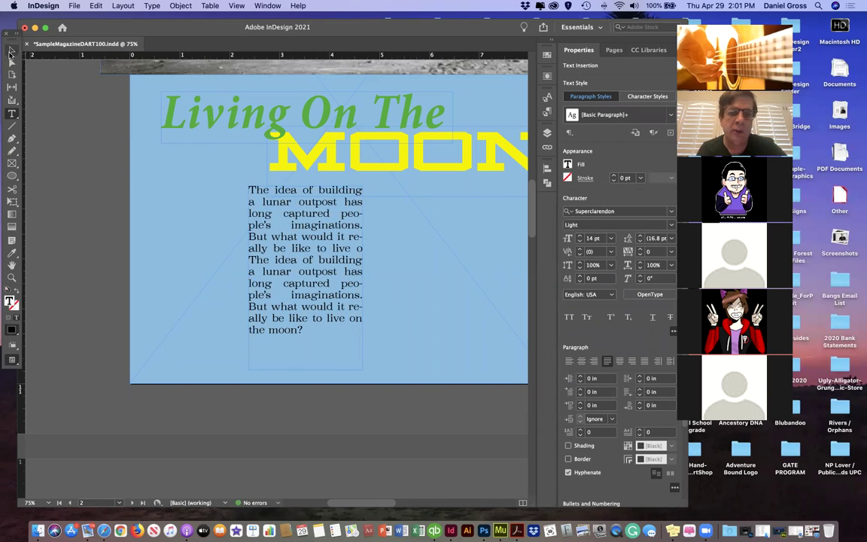
{"action": "left_click", "coordinate": [12, 51]}
{"action": "left_click_drag", "start_coordinate": [355, 278], "coordinate": [354, 278]}
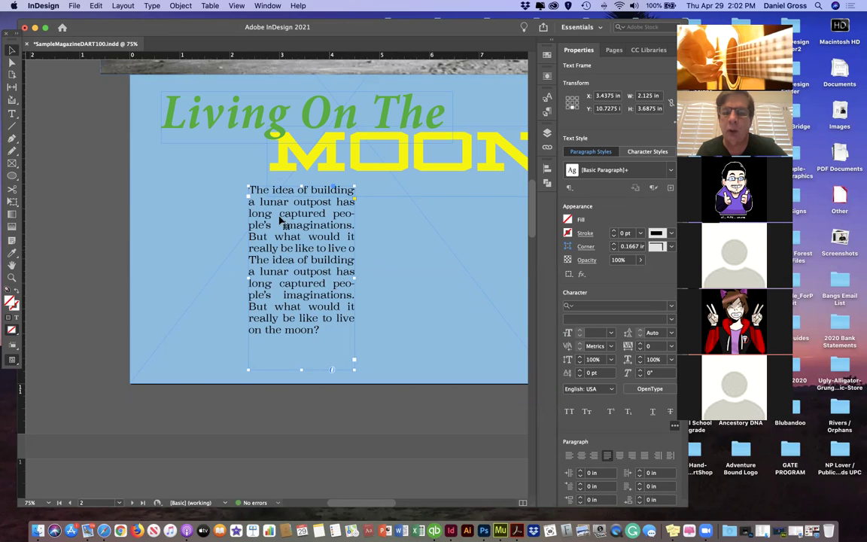
Step: Draw a text frame about 3.16 in wide and 5.34 in high on the spread's right page, below the moon photo
{"action": "scroll", "coordinate": [347, 266], "scroll_direction": "right", "scroll_amount": 2}
{"action": "scroll", "coordinate": [404, 251], "scroll_direction": "right", "scroll_amount": 6}
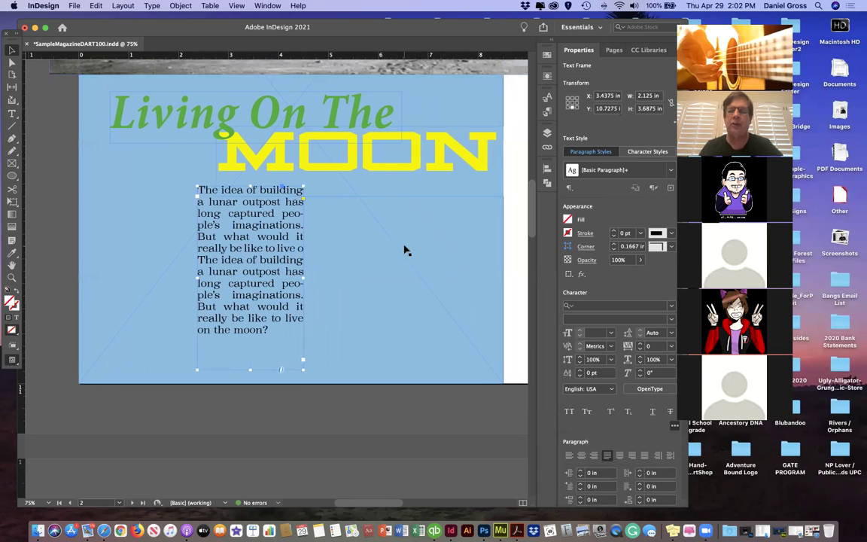
{"action": "scroll", "coordinate": [404, 251], "scroll_direction": "down", "scroll_amount": 3}
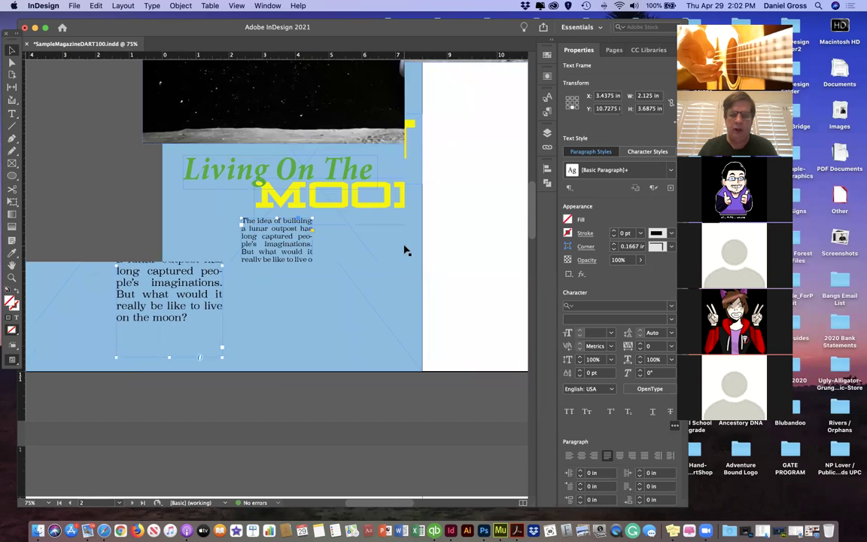
{"action": "left_click", "coordinate": [162, 85]}
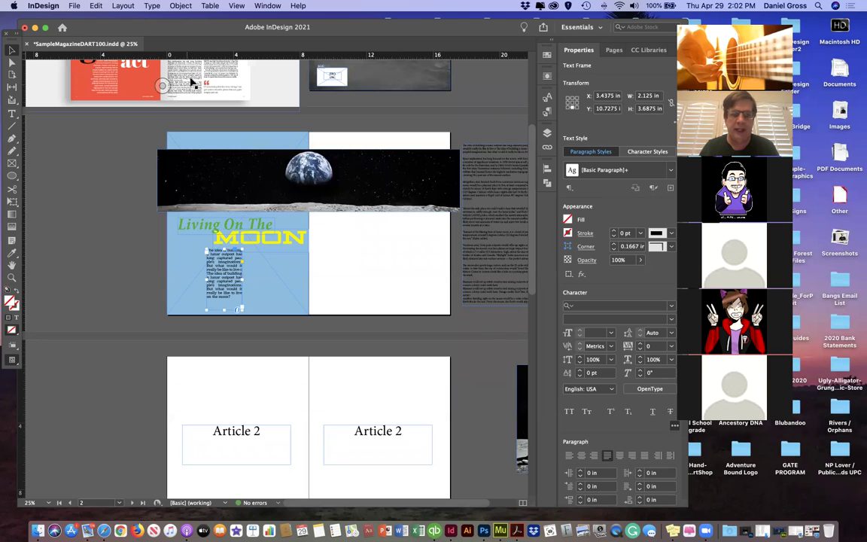
{"action": "scroll", "coordinate": [191, 83], "scroll_direction": "up", "scroll_amount": 3}
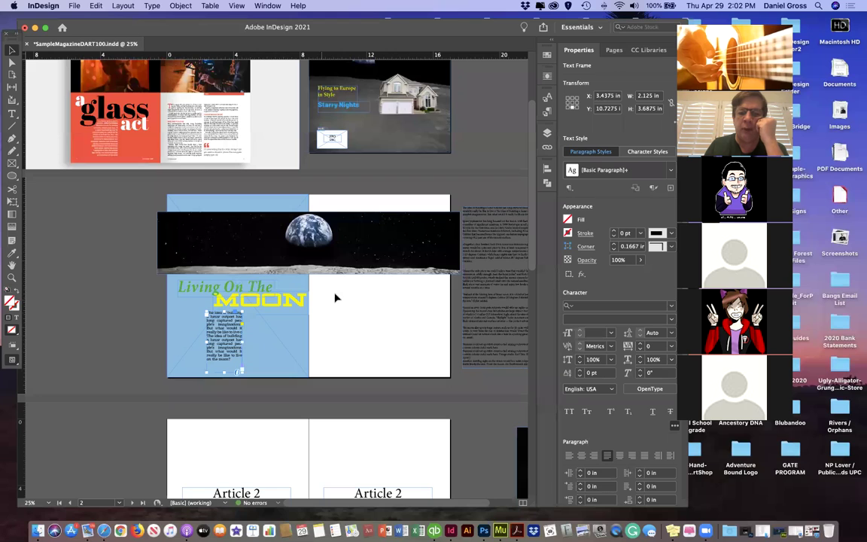
{"action": "key", "text": "t"}
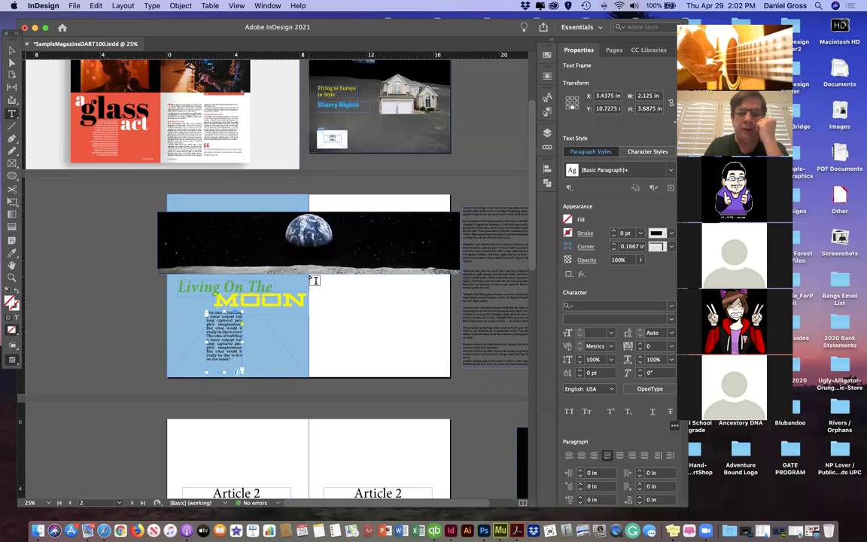
{"action": "left_click_drag", "start_coordinate": [323, 281], "coordinate": [374, 369]}
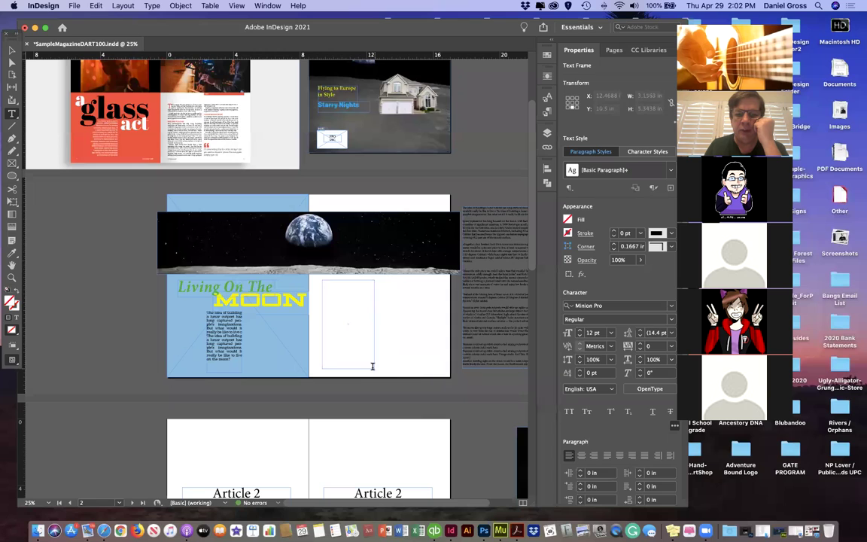
{"action": "key", "text": "Escape"}
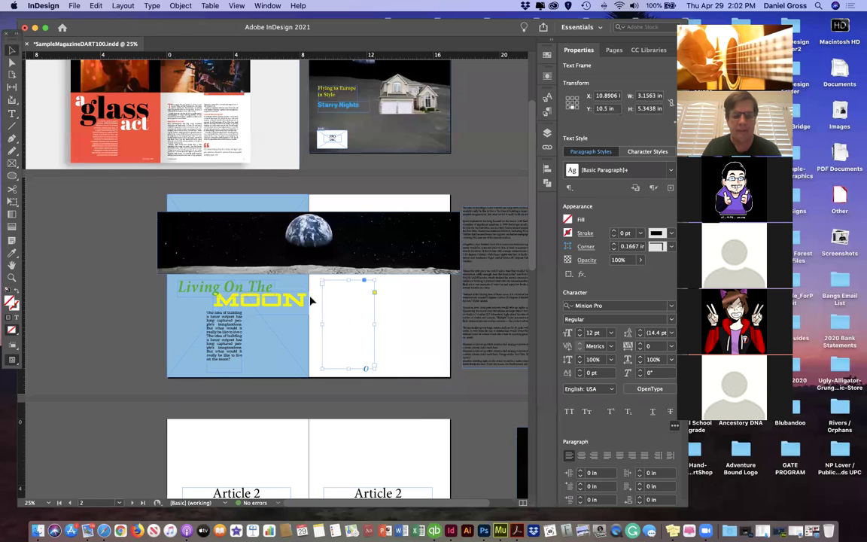
Step: Duplicate the empty text frame beside the original as a second column and nudge both frames slightly right
{"action": "left_click_drag", "start_coordinate": [330, 348], "coordinate": [395, 347]}
{"action": "left_click", "coordinate": [357, 347], "text": "shift"}
{"action": "key", "text": "Right"}
{"action": "key", "text": "Right"}
{"action": "key", "text": "Right"}
{"action": "key", "text": "Right"}
{"action": "key", "text": "Right"}
Step: Copy the whole article text from the pasteboard frame into the first empty column on the spread's right page
{"action": "left_click", "coordinate": [502, 328]}
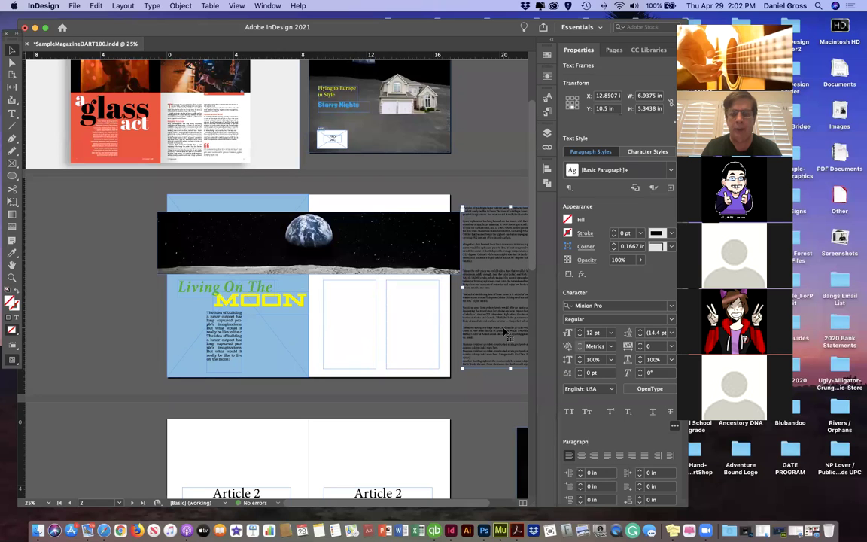
{"action": "double_click", "coordinate": [501, 328]}
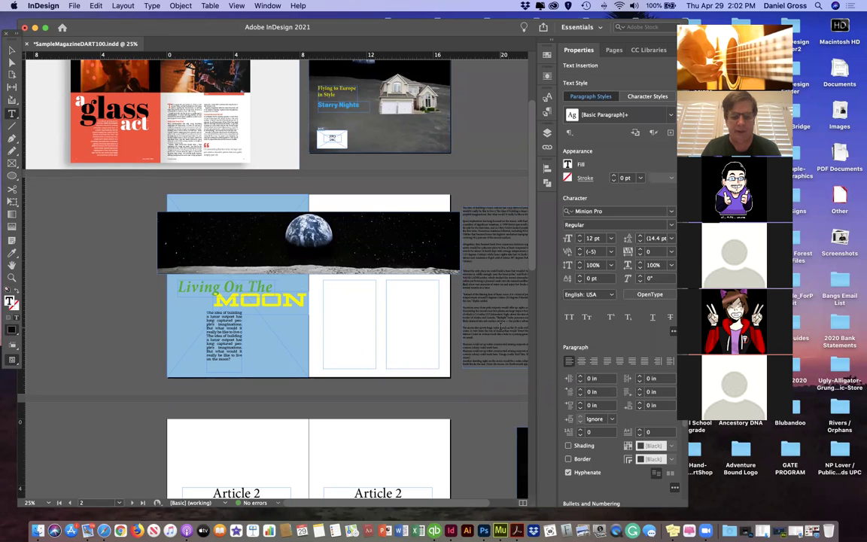
{"action": "left_click_drag", "start_coordinate": [501, 326], "coordinate": [480, 240]}
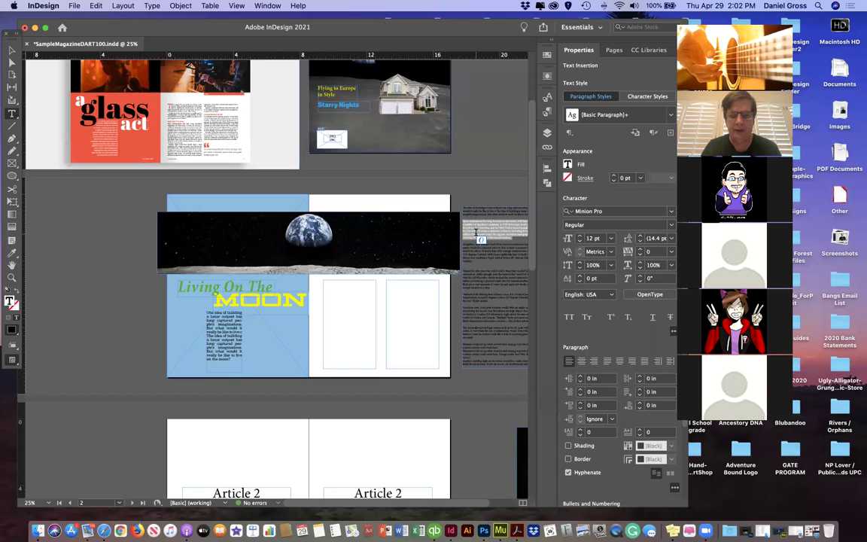
{"action": "key", "text": "super+a"}
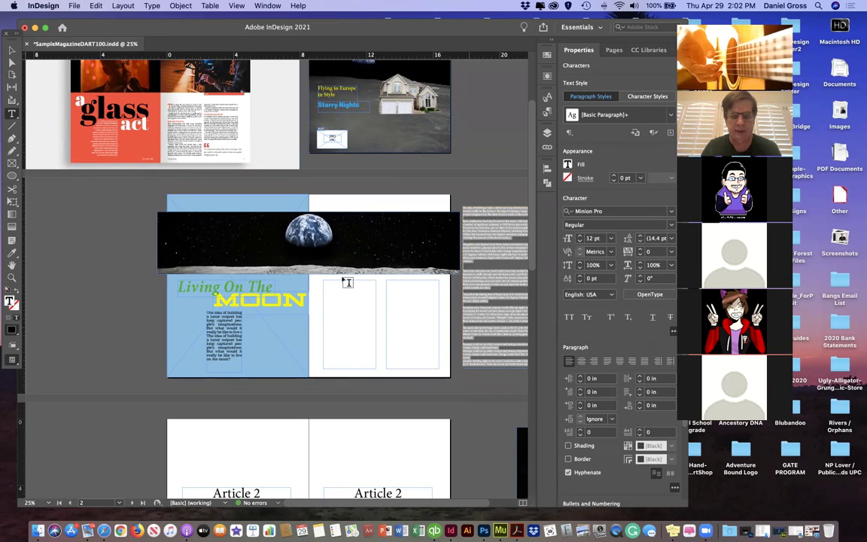
{"action": "left_click", "coordinate": [333, 292]}
{"action": "key", "text": "super+v"}
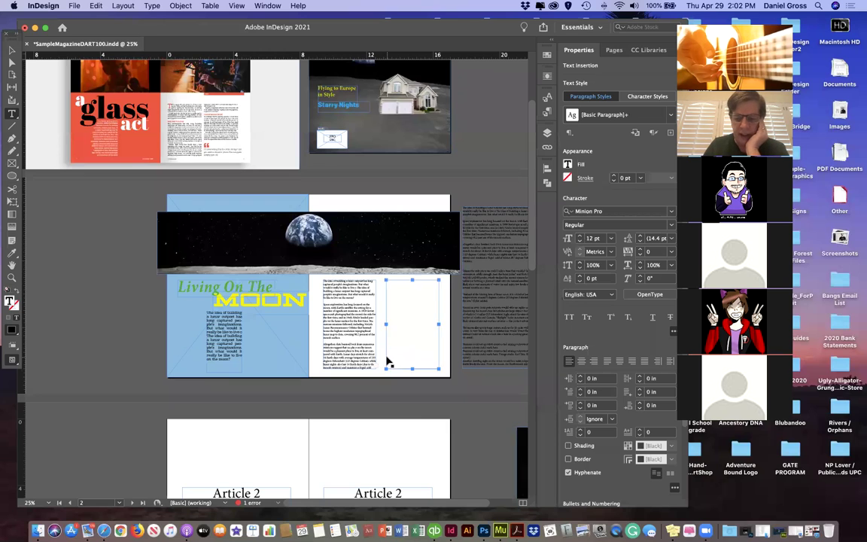
Step: Thread the first column's overflow text into the empty second column on the right page
{"action": "key", "text": "super+equal"}
{"action": "key", "text": "super+equal"}
{"action": "scroll", "coordinate": [392, 362], "scroll_direction": "down", "scroll_amount": 10}
{"action": "scroll", "coordinate": [392, 362], "scroll_direction": "right", "scroll_amount": 4}
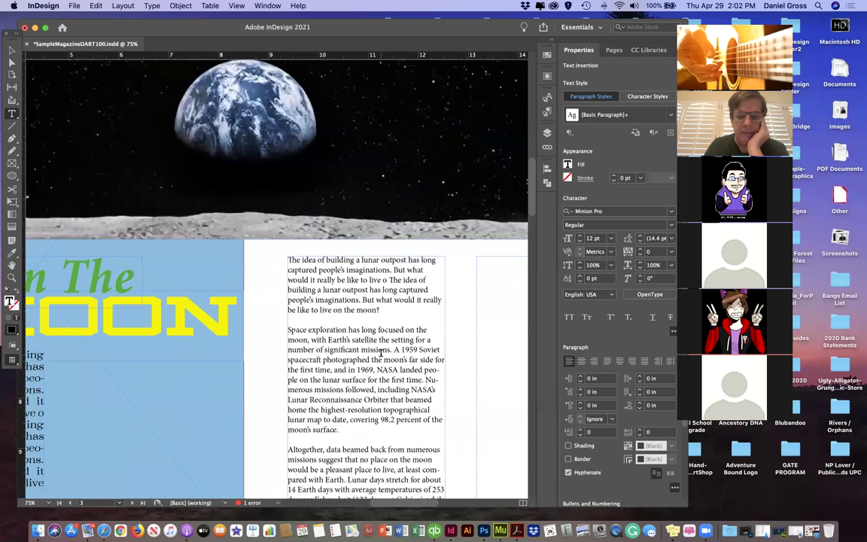
{"action": "left_click", "coordinate": [11, 49]}
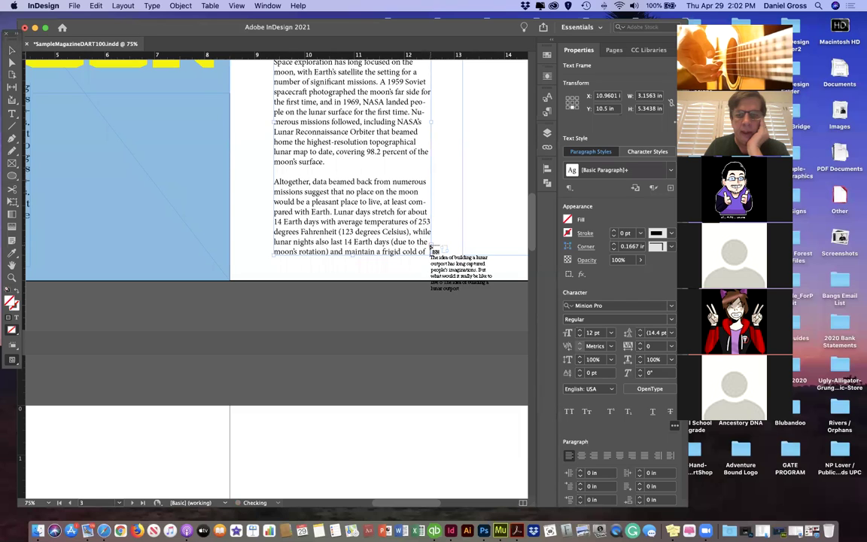
{"action": "key", "text": "super+minus"}
{"action": "key", "text": "super+minus"}
{"action": "left_click", "coordinate": [260, 236]}
{"action": "left_click", "coordinate": [340, 263]}
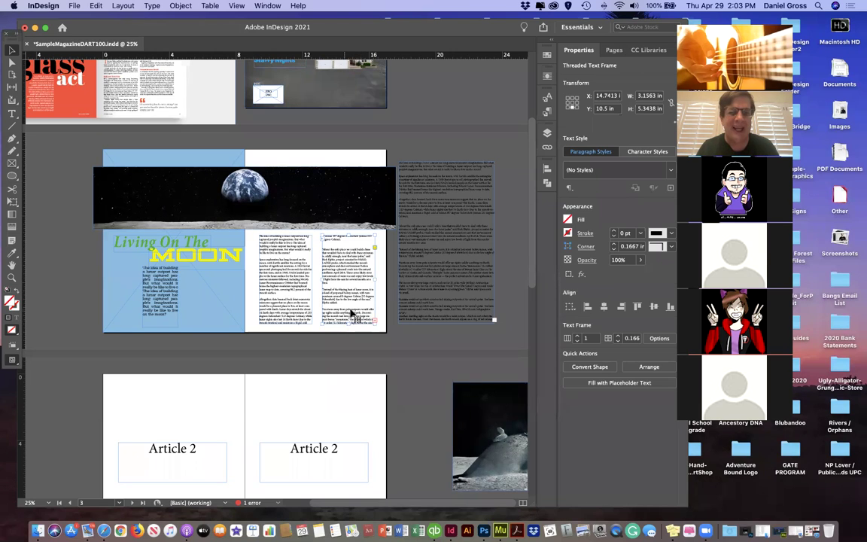
Step: Narrow the intro text frame below the "MOON" title to about 2.03 in
{"action": "key", "text": "super+equal"}
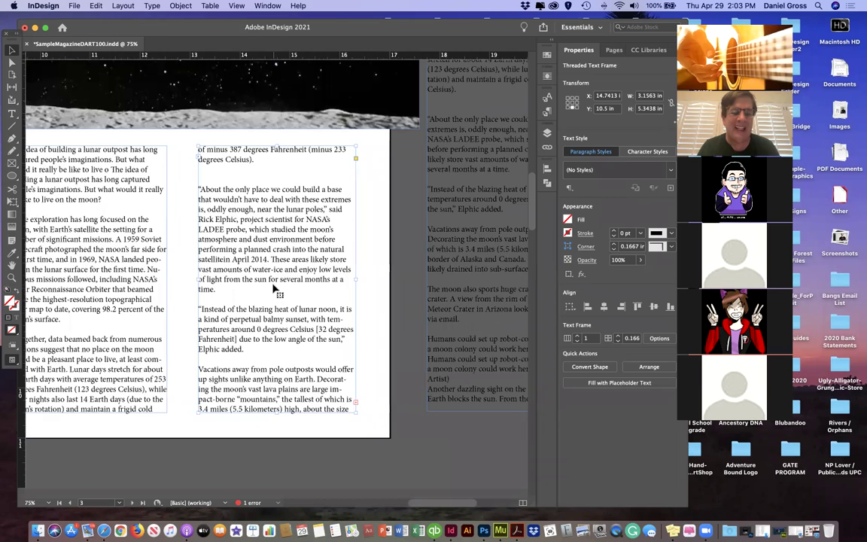
{"action": "scroll", "coordinate": [275, 290], "scroll_direction": "left", "scroll_amount": 10}
{"action": "scroll", "coordinate": [275, 291], "scroll_direction": "left", "scroll_amount": 3}
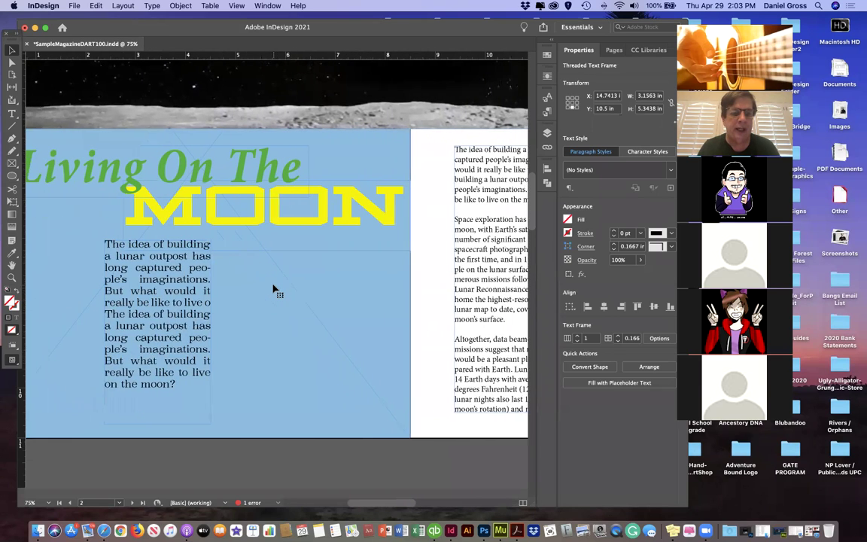
{"action": "left_click", "coordinate": [206, 304]}
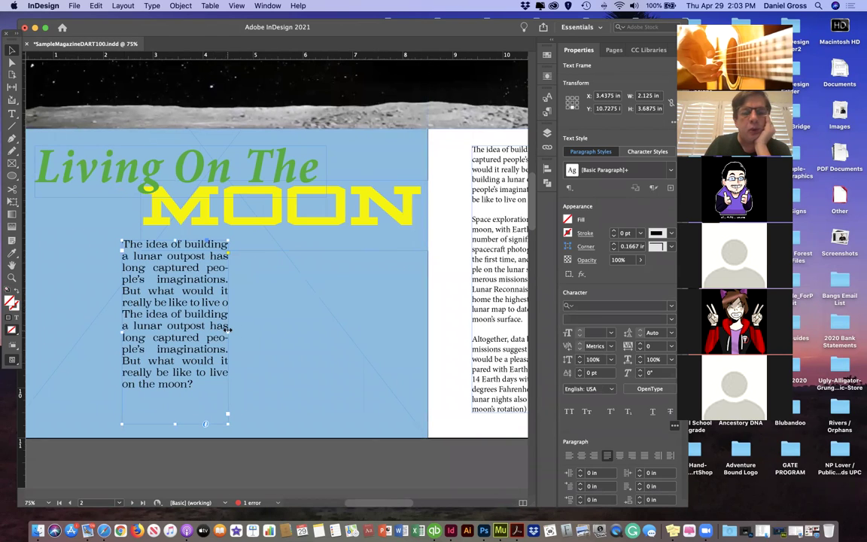
{"action": "left_click_drag", "start_coordinate": [227, 330], "coordinate": [222, 332]}
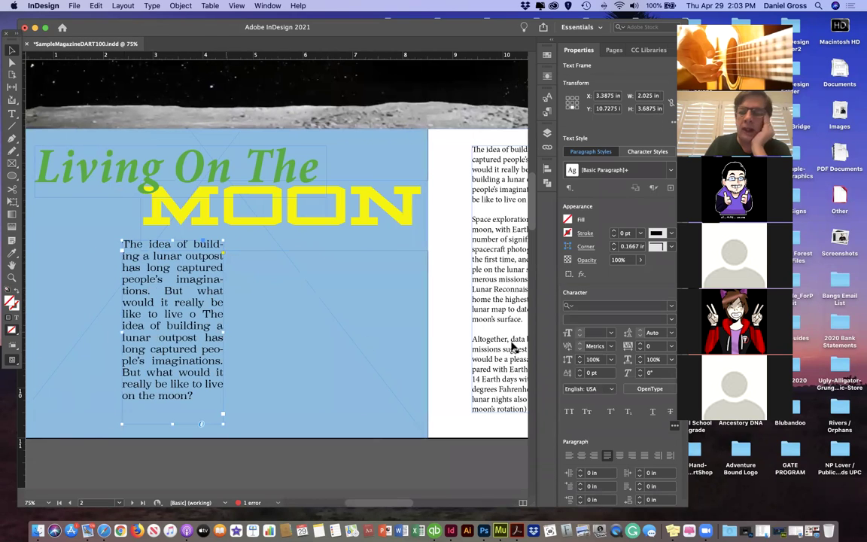
Step: Set the whole intro paragraph to 15 pt and refit its text frame to about 2.13 in wide
{"action": "double_click", "coordinate": [193, 397]}
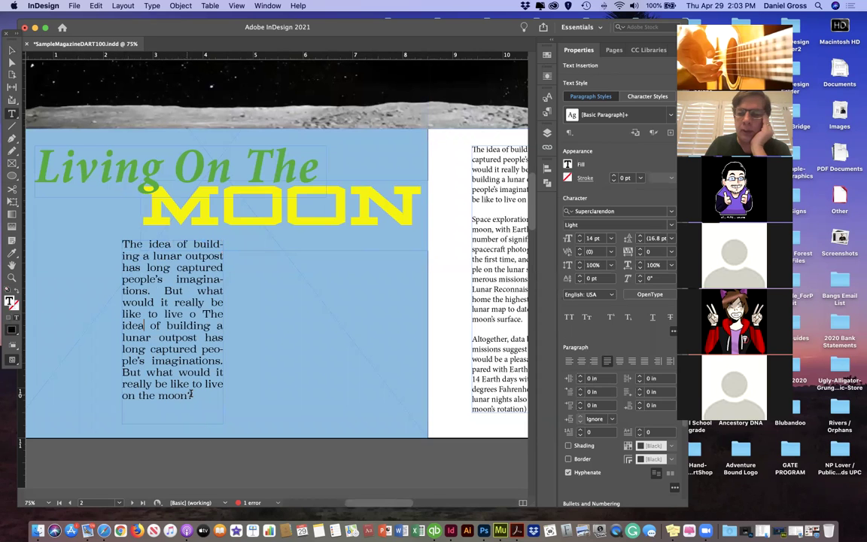
{"action": "left_click_drag", "start_coordinate": [199, 396], "coordinate": [116, 223]}
{"action": "left_click", "coordinate": [580, 236]}
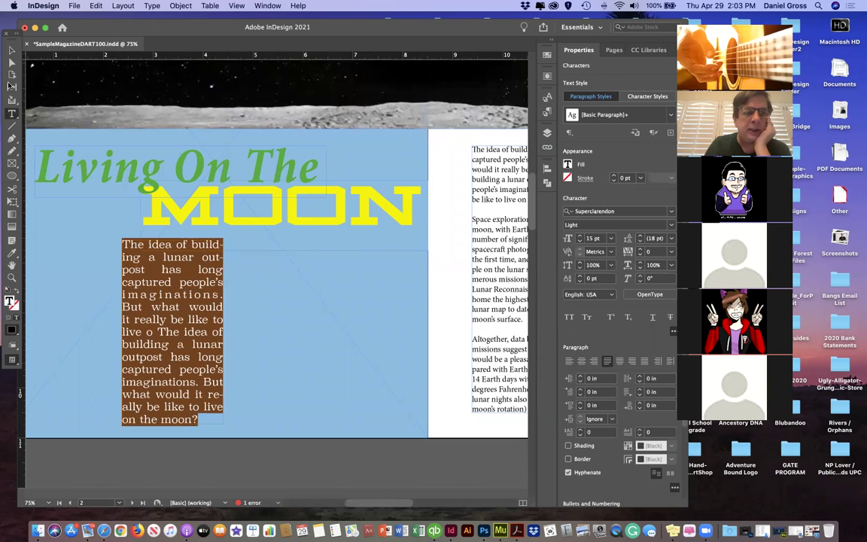
{"action": "left_click", "coordinate": [11, 50]}
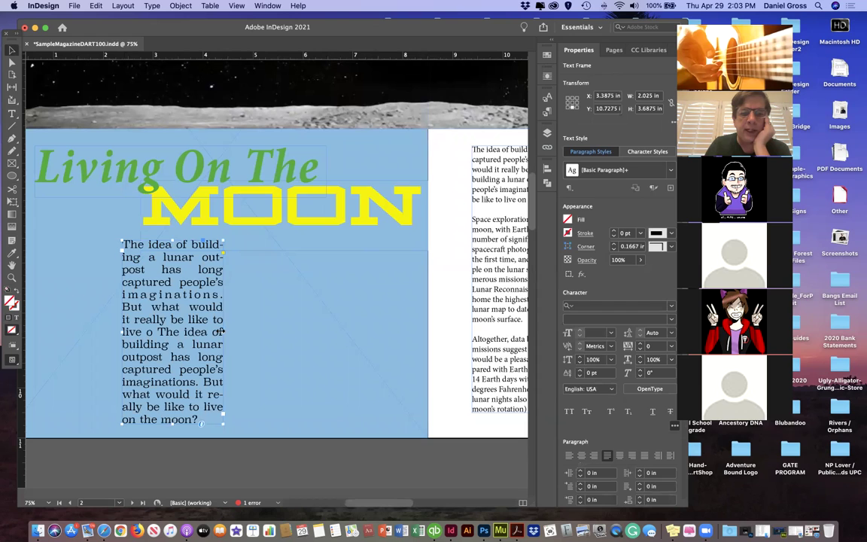
{"action": "left_click_drag", "start_coordinate": [222, 331], "coordinate": [236, 331]}
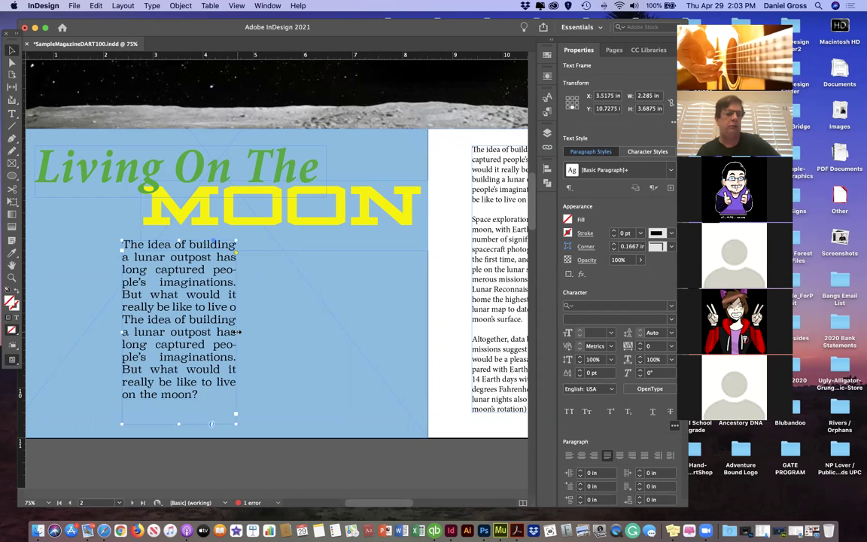
{"action": "left_click_drag", "start_coordinate": [236, 331], "coordinate": [225, 332]}
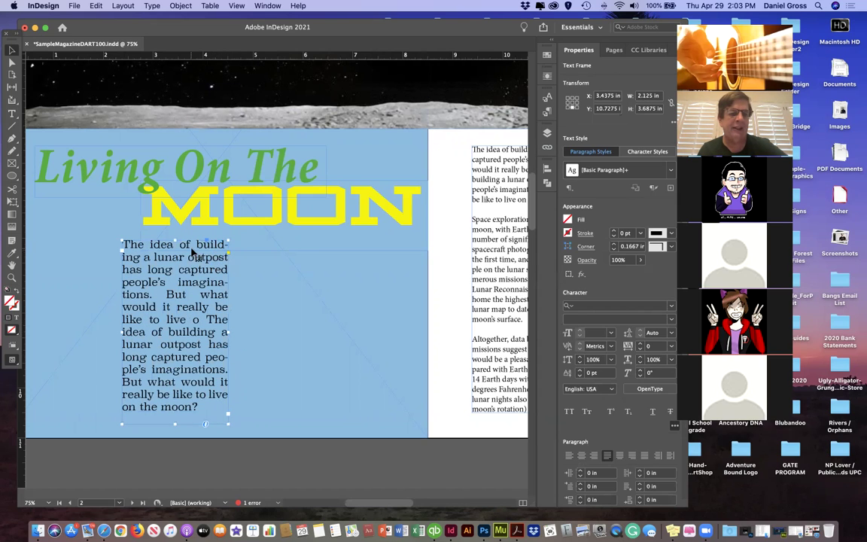
Step: Give the intro paragraph's initial "T" a drop cap three lines high
{"action": "double_click", "coordinate": [146, 257]}
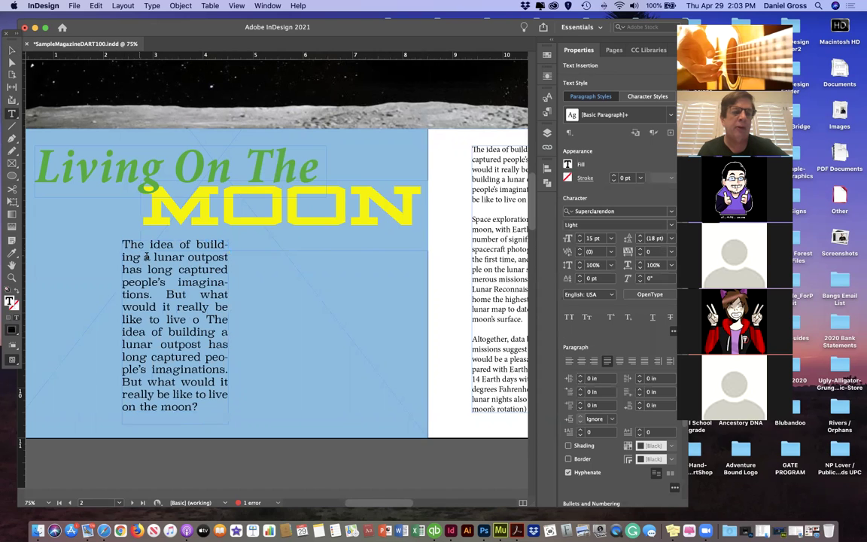
{"action": "left_click_drag", "start_coordinate": [123, 245], "coordinate": [130, 245]}
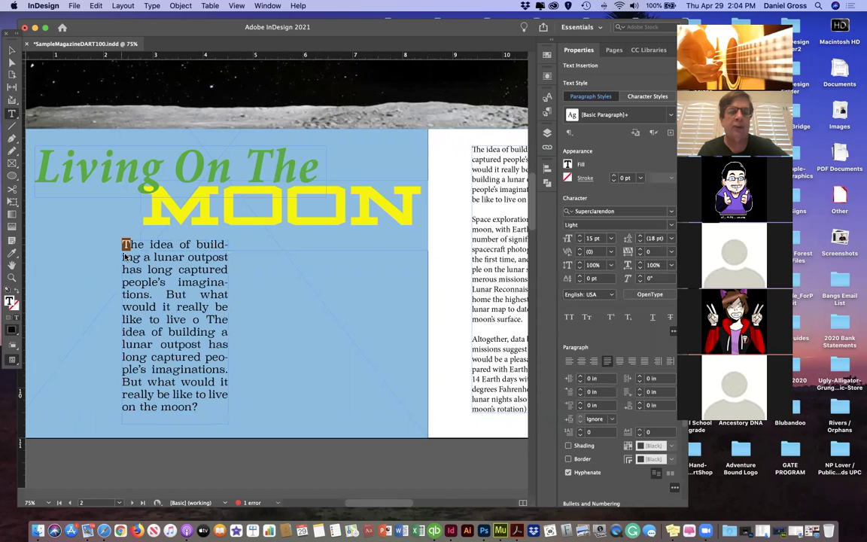
{"action": "left_click", "coordinate": [580, 433]}
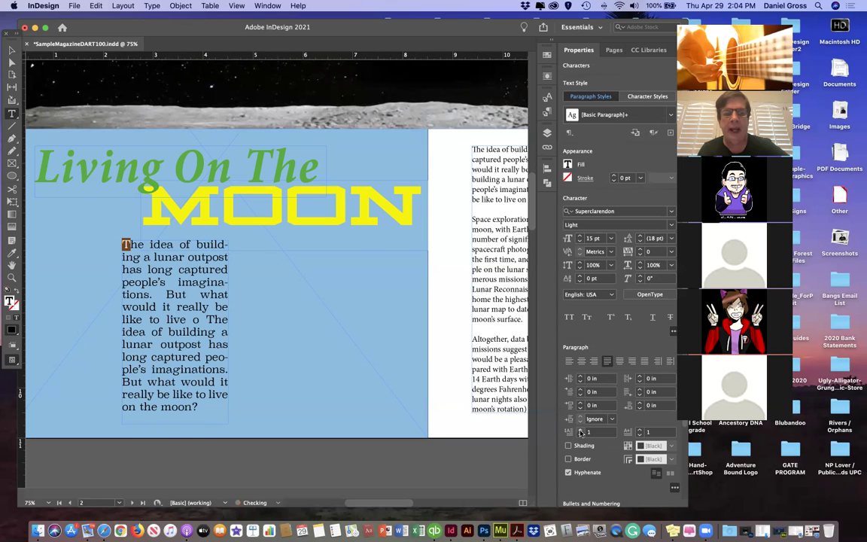
{"action": "left_click", "coordinate": [580, 433]}
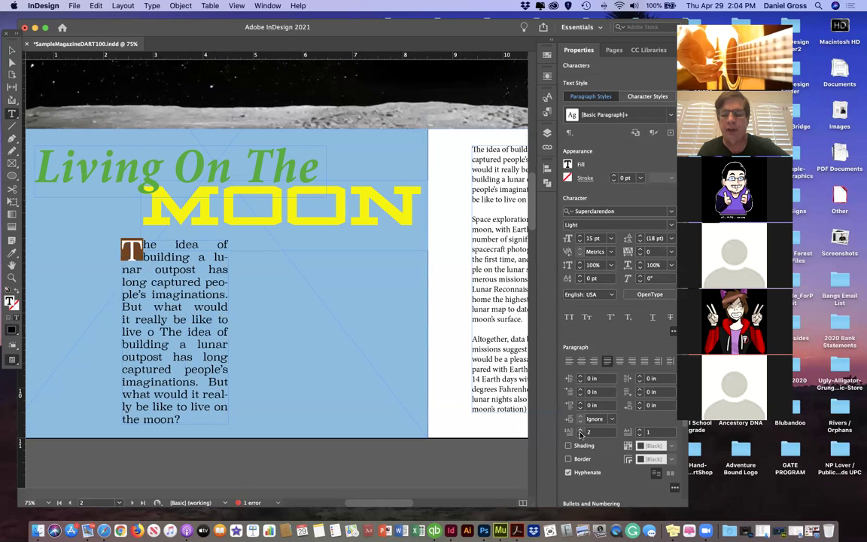
{"action": "left_click", "coordinate": [581, 433]}
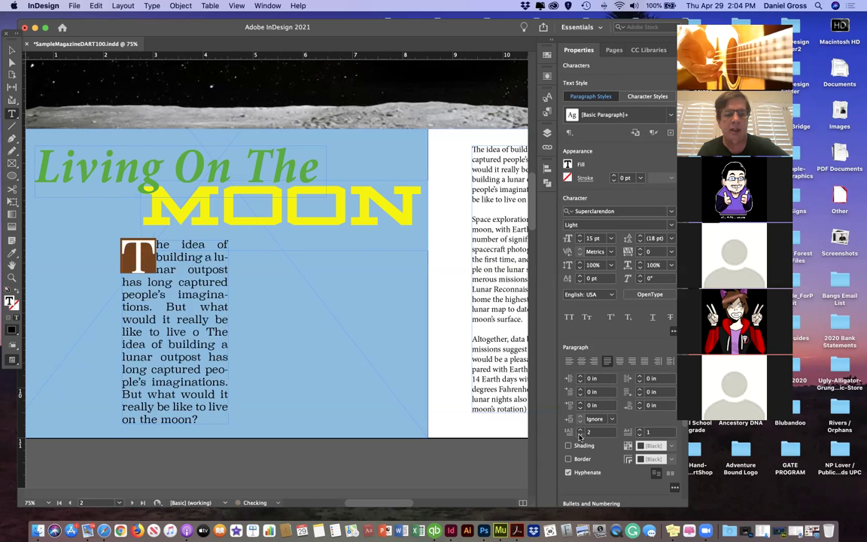
{"action": "left_click", "coordinate": [580, 436]}
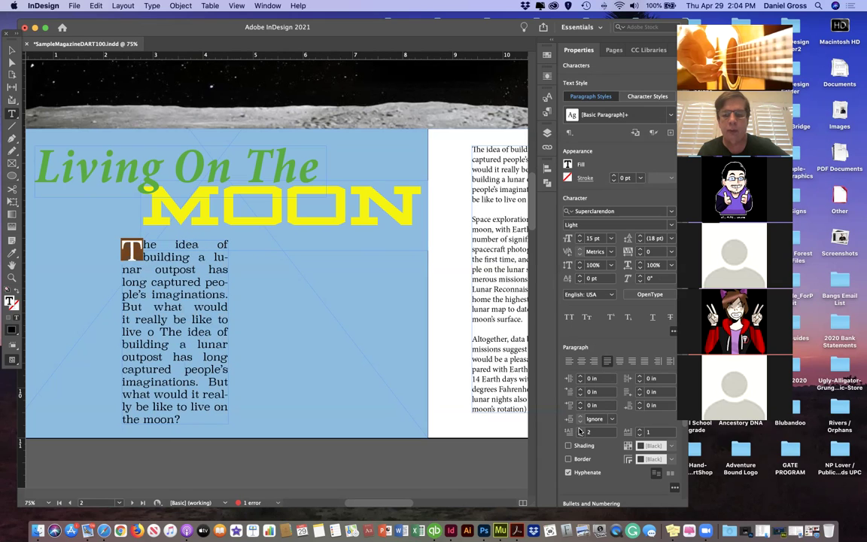
{"action": "left_click", "coordinate": [581, 431]}
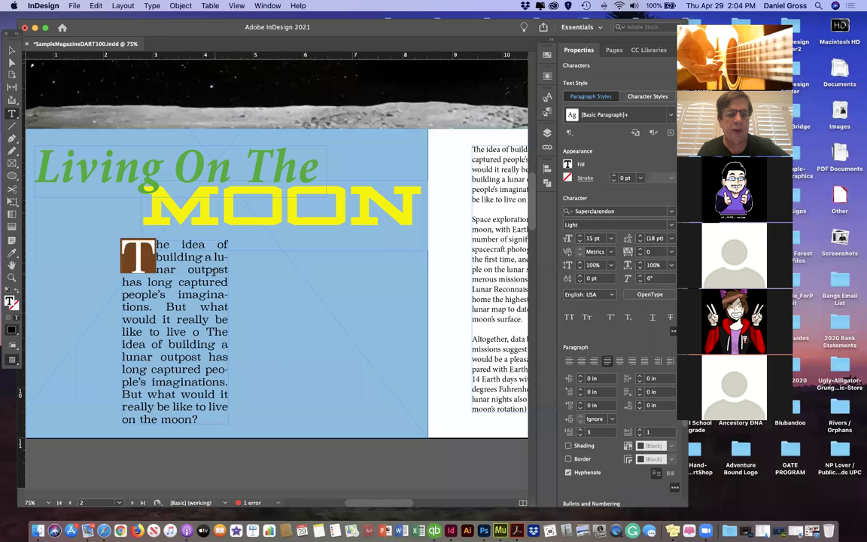
Step: Try a forced line break before "lunar" in the intro's second line, and remove it again
{"action": "left_click", "coordinate": [215, 256]}
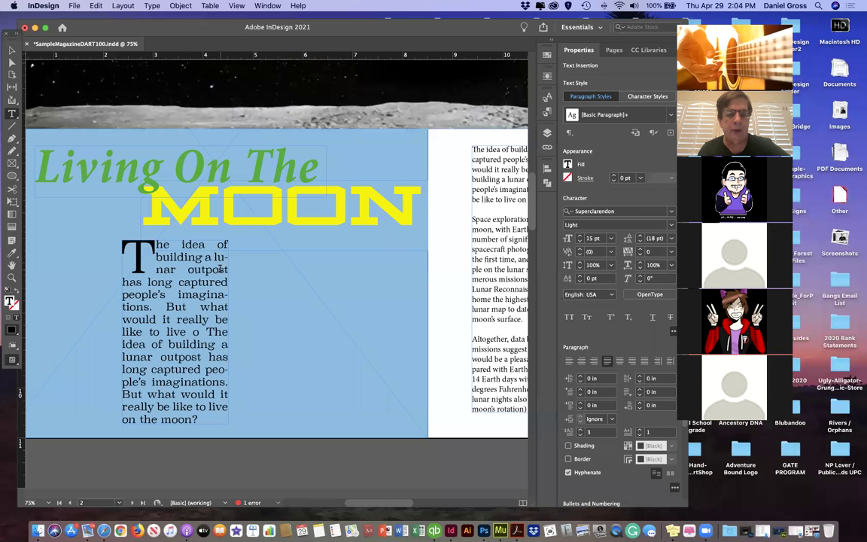
{"action": "key", "text": "shift+Return"}
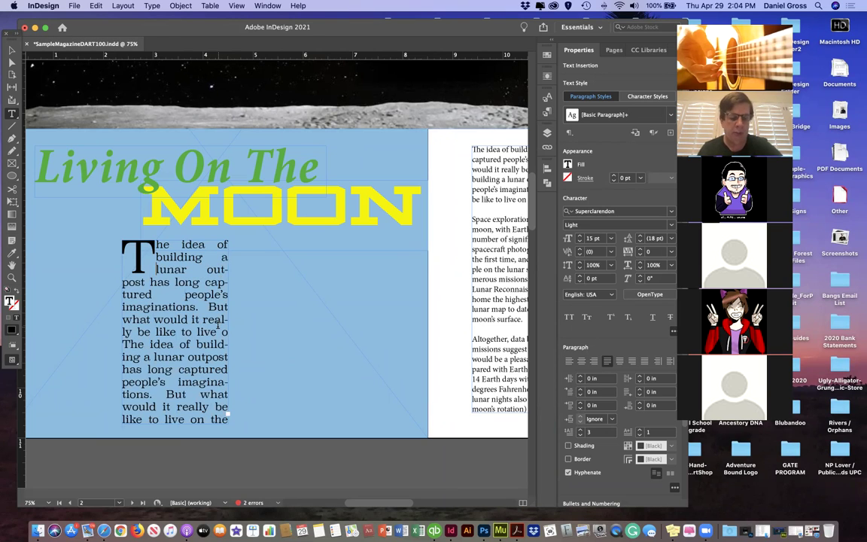
{"action": "key", "text": "BackSpace"}
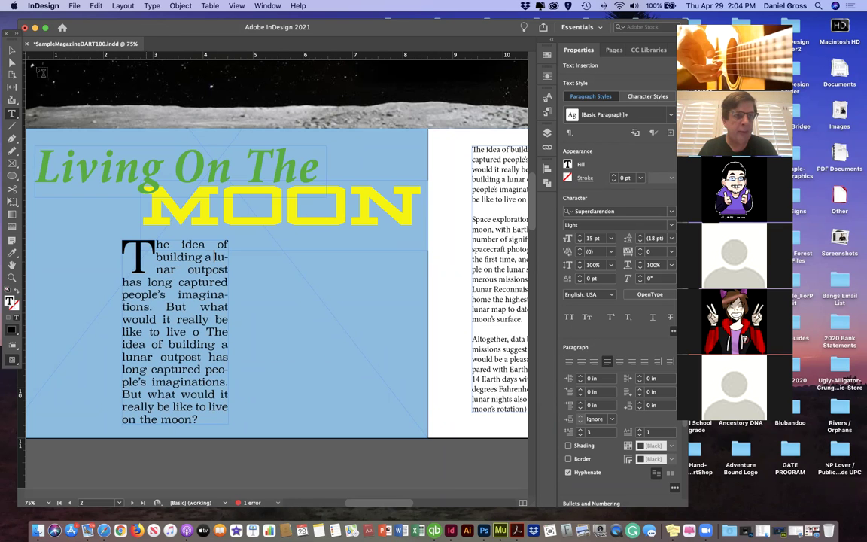
Step: Try several widths for the intro text frame and leave it about 2.77 in wide
{"action": "left_click", "coordinate": [12, 50]}
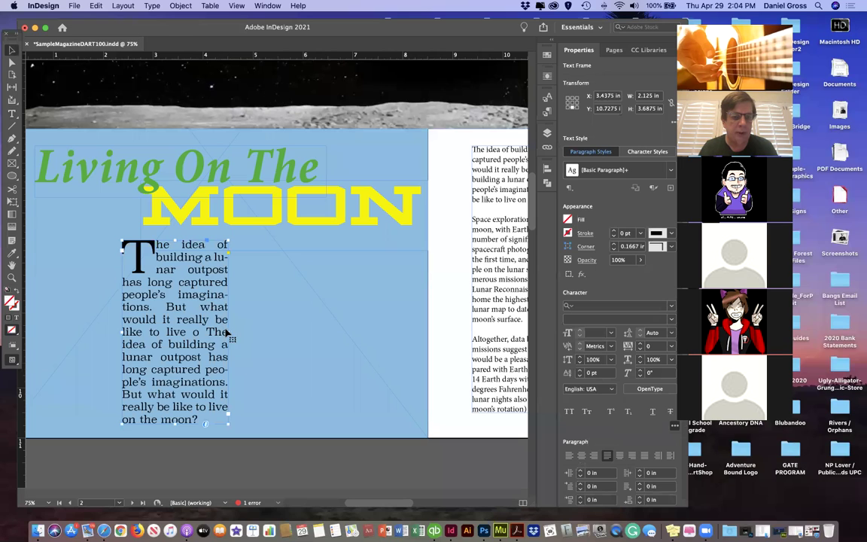
{"action": "left_click_drag", "start_coordinate": [228, 331], "coordinate": [251, 332]}
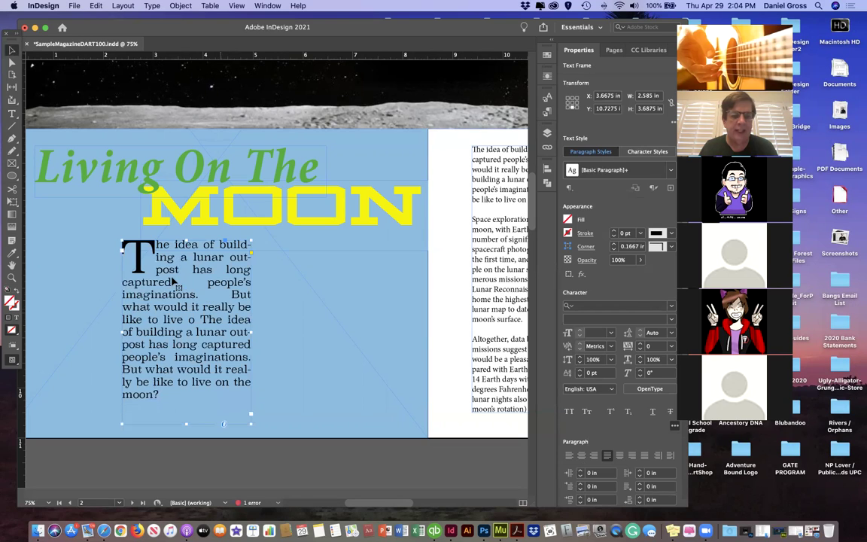
{"action": "left_click_drag", "start_coordinate": [251, 332], "coordinate": [259, 332]}
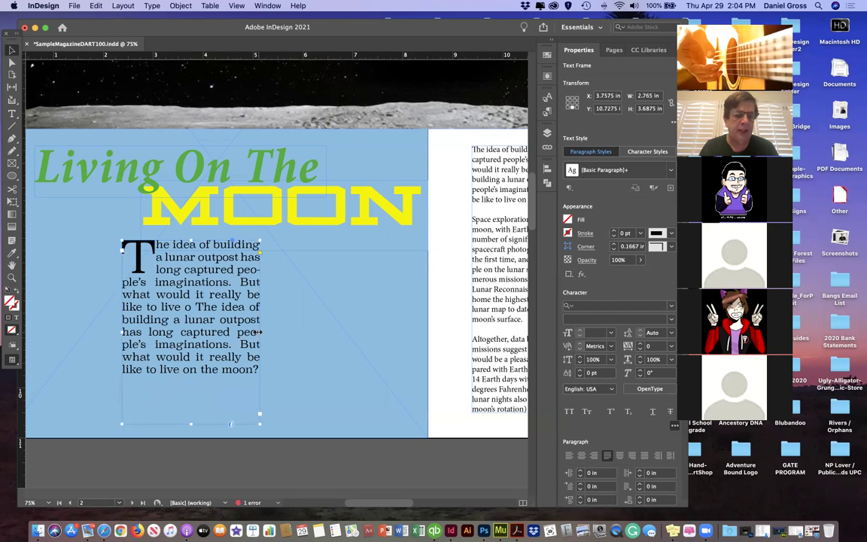
{"action": "left_click_drag", "start_coordinate": [256, 332], "coordinate": [231, 331]}
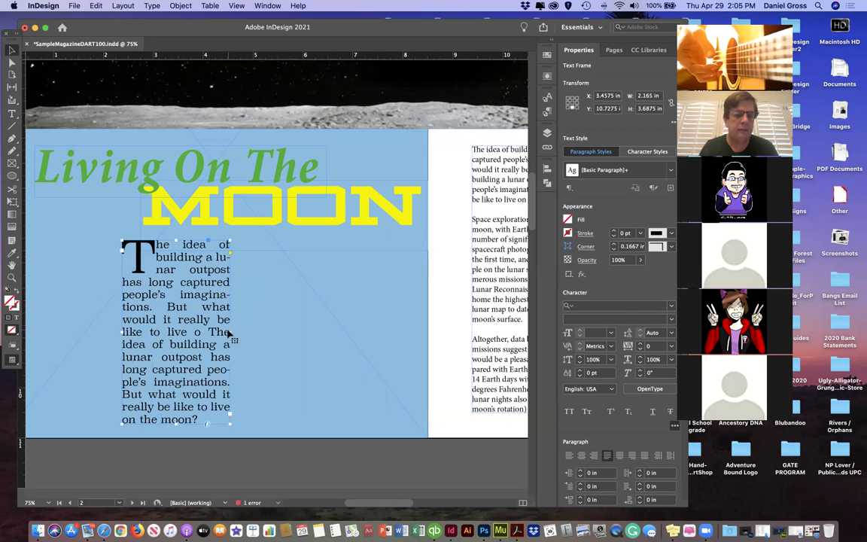
{"action": "left_click_drag", "start_coordinate": [231, 332], "coordinate": [261, 332]}
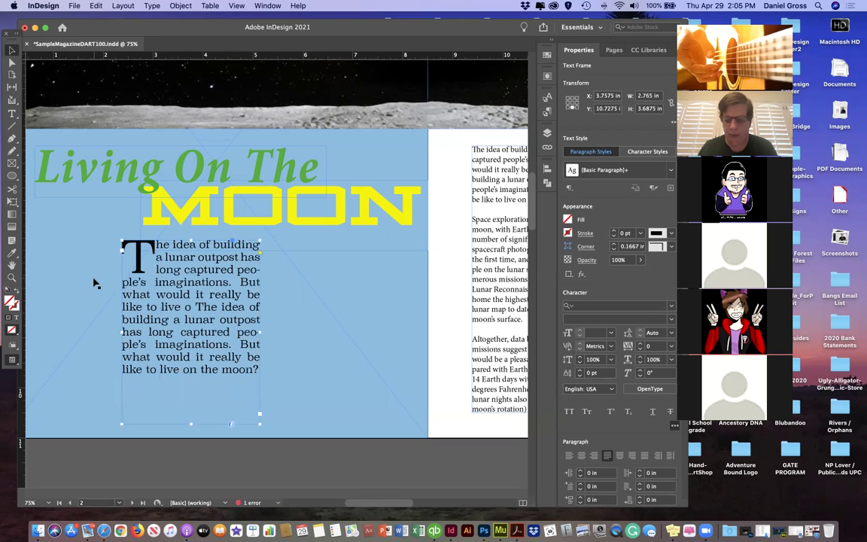
Step: Remove the drop cap from the intro paragraph by setting its number of drop cap lines to 0
{"action": "key", "text": "super+minus"}
{"action": "key", "text": "super+minus"}
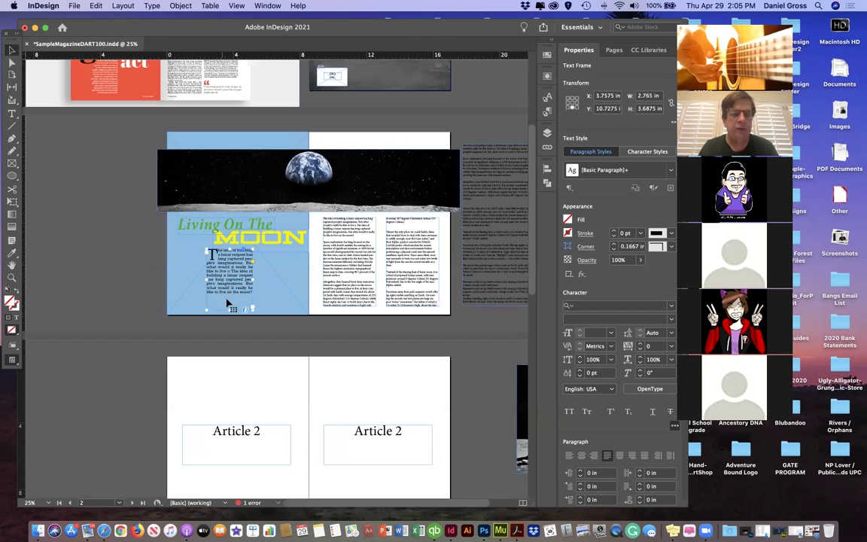
{"action": "scroll", "coordinate": [239, 259], "scroll_direction": "up", "scroll_amount": 2}
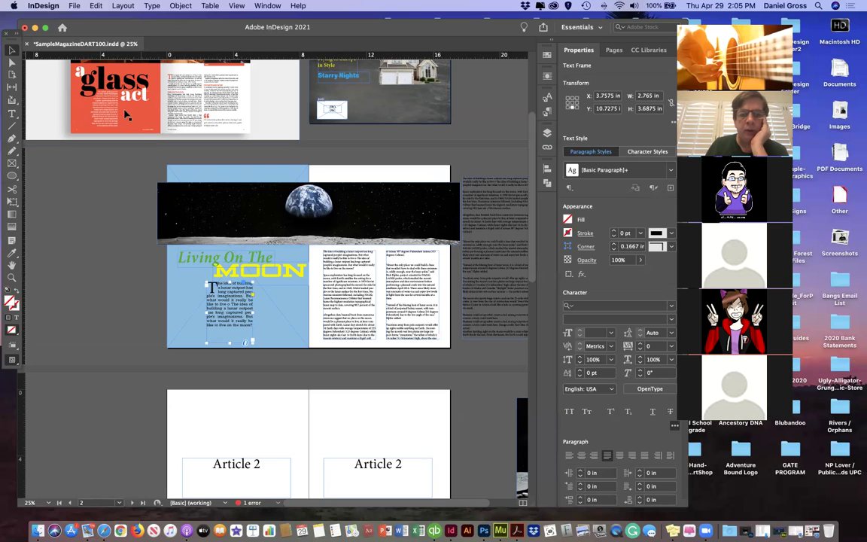
{"action": "double_click", "coordinate": [223, 298]}
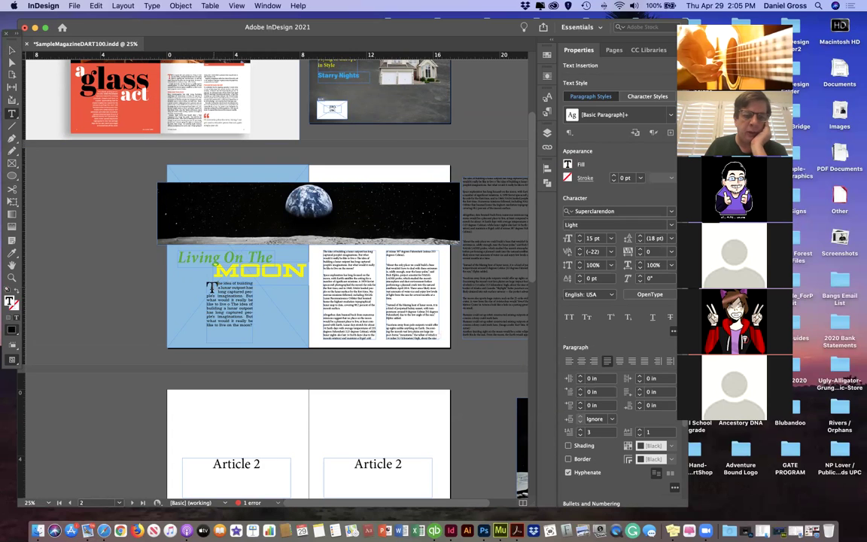
{"action": "key", "text": "super+equal"}
{"action": "key", "text": "super+equal"}
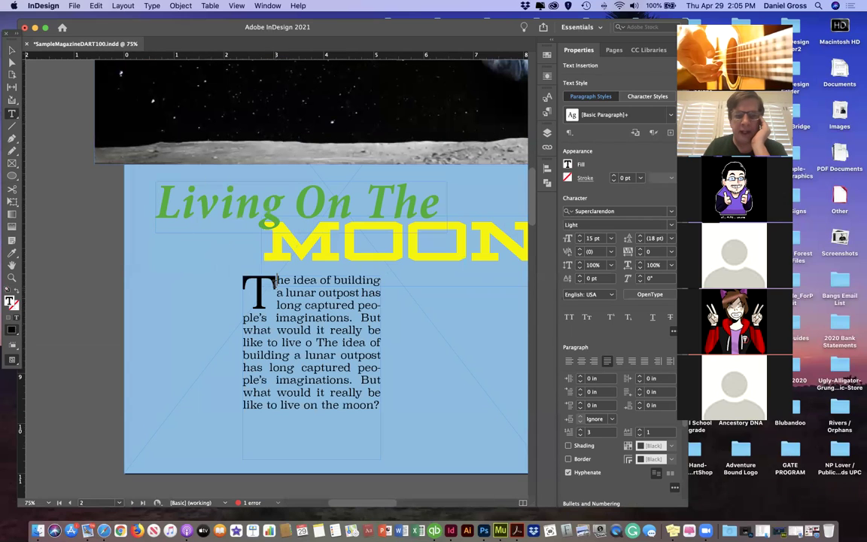
{"action": "left_click_drag", "start_coordinate": [277, 279], "coordinate": [238, 287]}
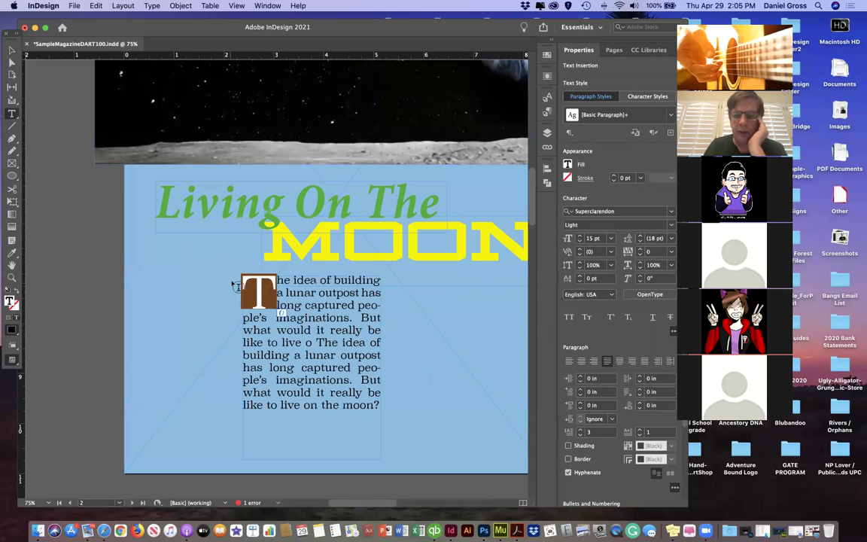
{"action": "left_click", "coordinate": [580, 435]}
{"action": "left_click", "coordinate": [579, 436]}
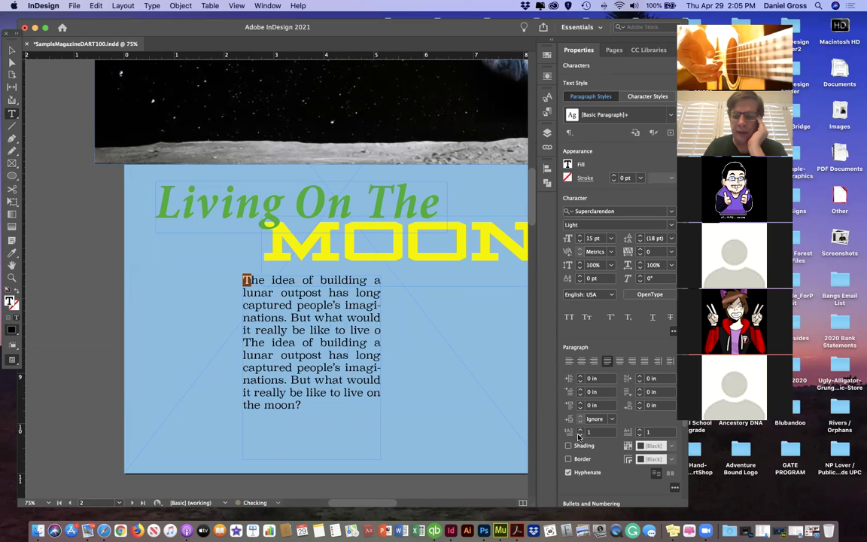
{"action": "left_click", "coordinate": [580, 435]}
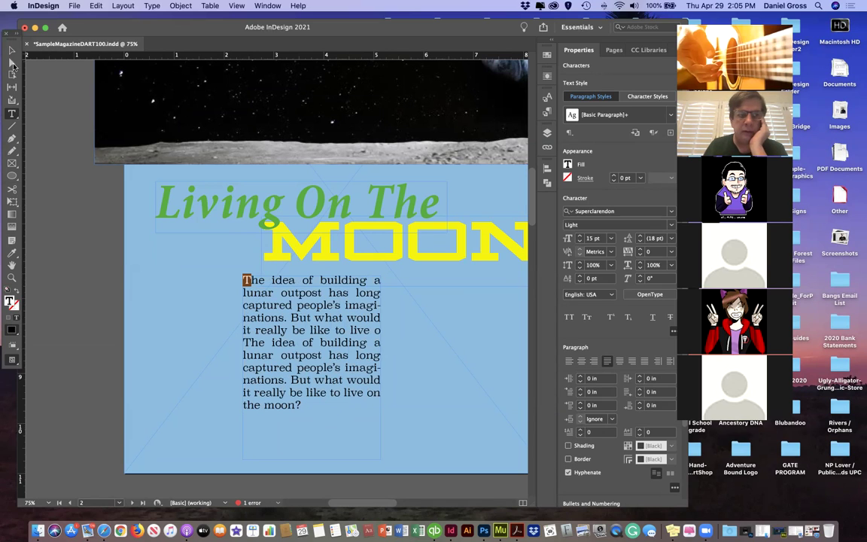
Step: Narrow the intro paragraph's text frame to about 2.63 in wide
{"action": "left_click", "coordinate": [11, 51]}
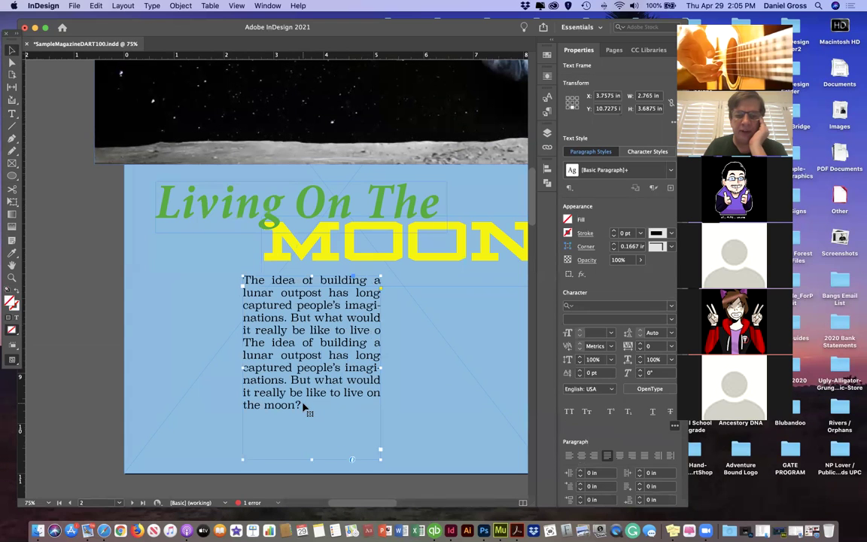
{"action": "left_click_drag", "start_coordinate": [380, 367], "coordinate": [373, 367]}
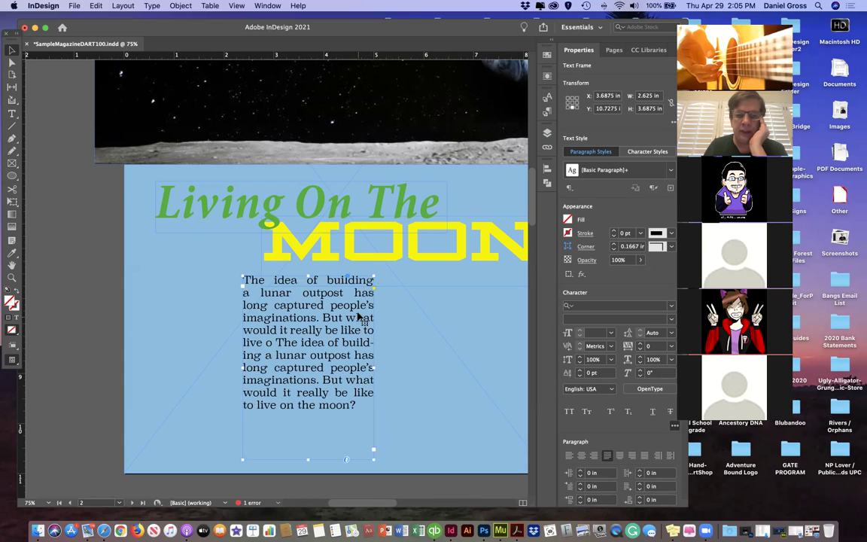
{"action": "key", "text": "a"}
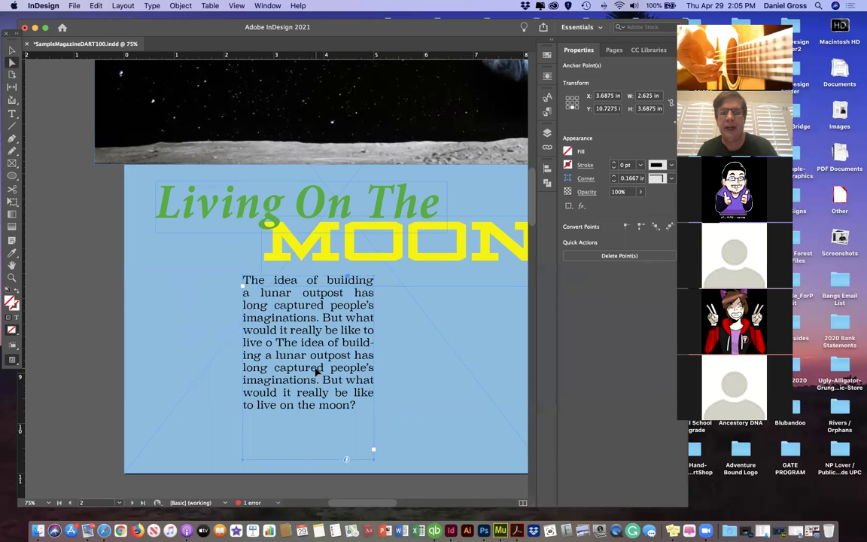
Step: Give the article's first paragraph on the right page a drop cap two lines high
{"action": "scroll", "coordinate": [319, 369], "scroll_direction": "right", "scroll_amount": 5}
{"action": "scroll", "coordinate": [316, 371], "scroll_direction": "right", "scroll_amount": 2}
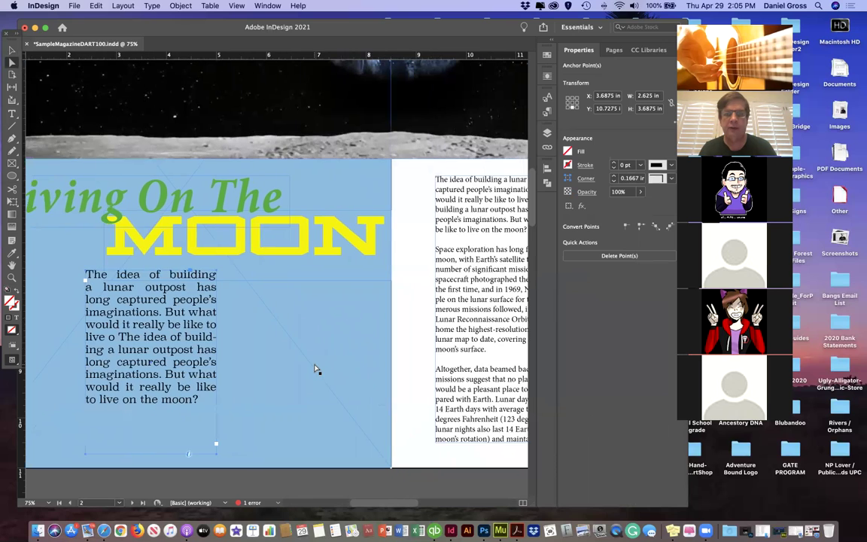
{"action": "scroll", "coordinate": [316, 369], "scroll_direction": "right", "scroll_amount": 9}
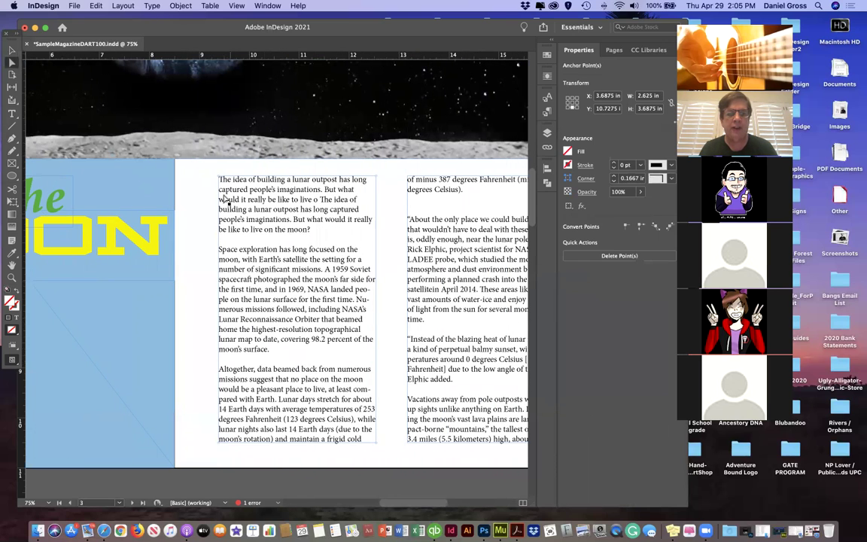
{"action": "double_click", "coordinate": [219, 179]}
{"action": "left_click_drag", "start_coordinate": [220, 179], "coordinate": [225, 179]}
{"action": "left_click", "coordinate": [581, 430]}
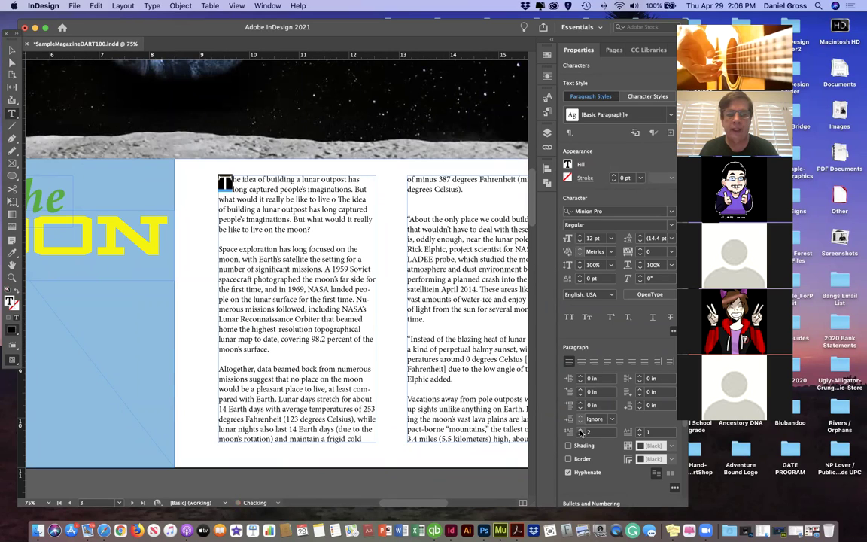
Step: Try a three-character drop cap on the article's first paragraph and return it to one character
{"action": "left_click", "coordinate": [641, 431]}
{"action": "left_click", "coordinate": [641, 431]}
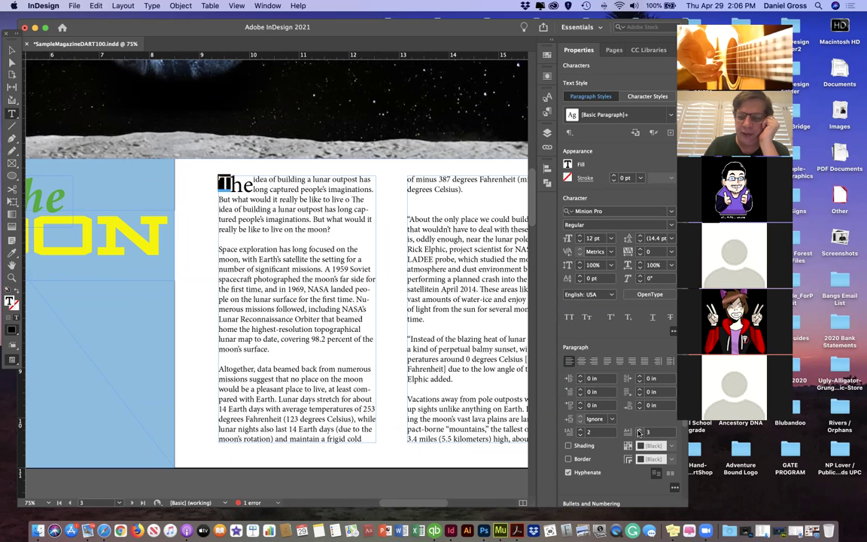
{"action": "left_click", "coordinate": [639, 435]}
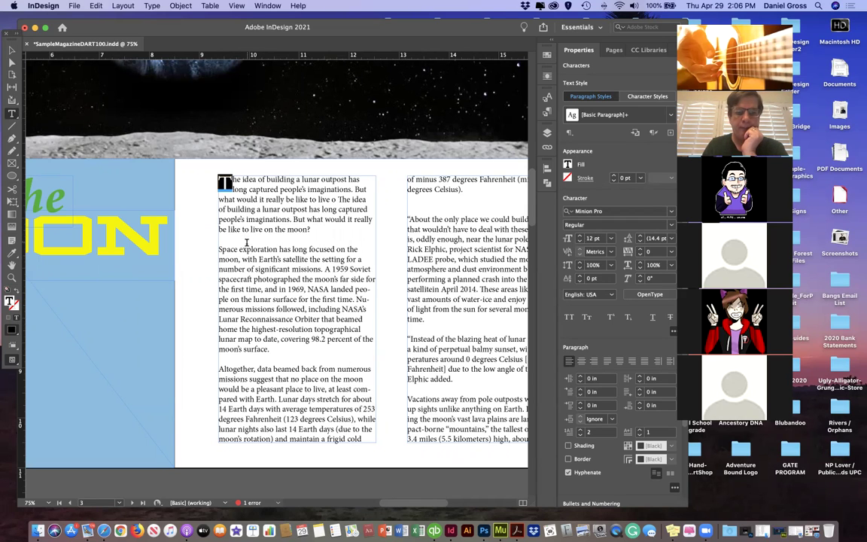
Step: Try a tab indent before the "Space exploration" paragraph and remove it again
{"action": "left_click", "coordinate": [219, 238]}
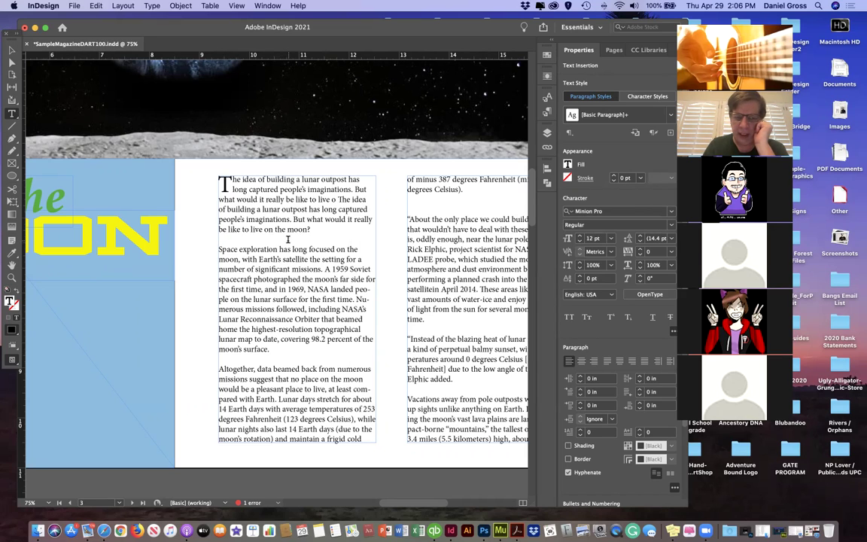
{"action": "left_click", "coordinate": [219, 249]}
{"action": "key", "text": "Tab"}
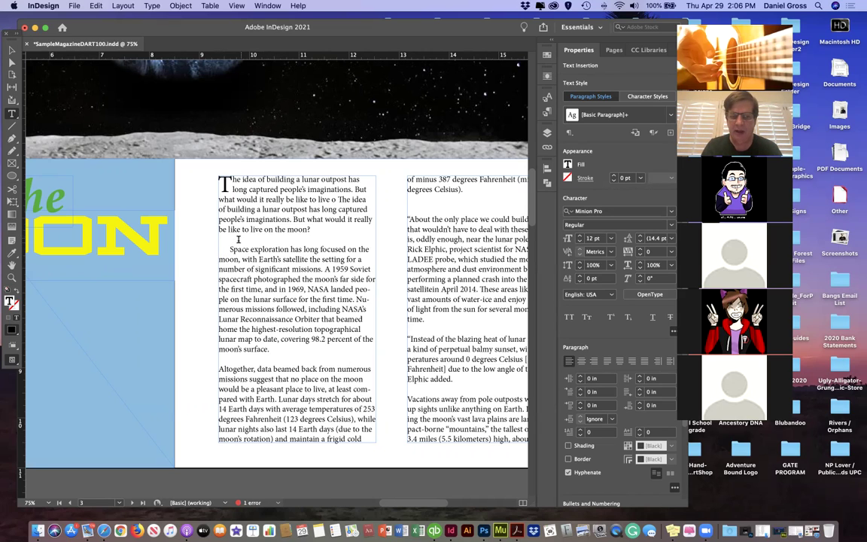
{"action": "key", "text": "BackSpace"}
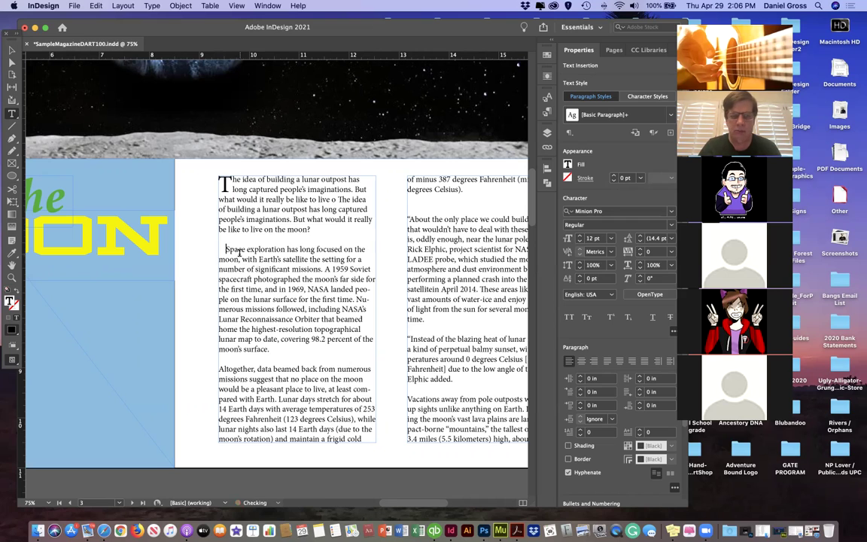
Step: Remove the extra blank line above the "About the only place" paragraph in the article's second column
{"action": "left_click", "coordinate": [414, 211]}
{"action": "key", "text": "BackSpace"}
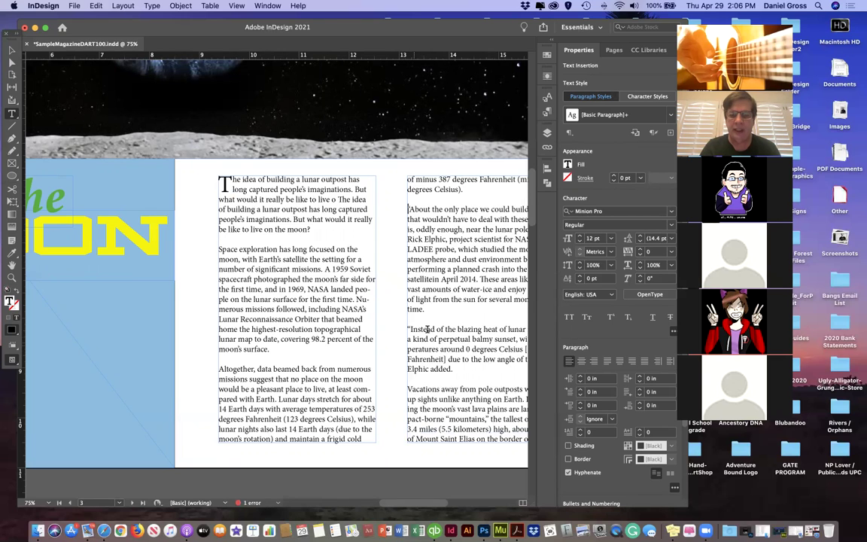
Step: Tighten the tracking of the second-column line "of light from the sun for several months at a" to -10
{"action": "scroll", "coordinate": [431, 322], "scroll_direction": "down", "scroll_amount": 3}
{"action": "scroll", "coordinate": [431, 317], "scroll_direction": "right", "scroll_amount": 2}
{"action": "scroll", "coordinate": [431, 318], "scroll_direction": "down", "scroll_amount": 1}
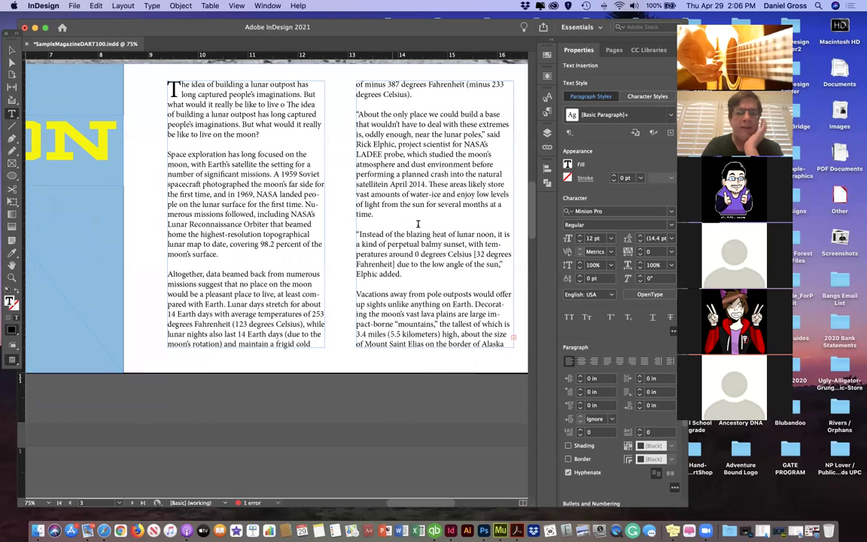
{"action": "scroll", "coordinate": [376, 220], "scroll_direction": "right", "scroll_amount": 2}
{"action": "scroll", "coordinate": [377, 220], "scroll_direction": "down", "scroll_amount": 1}
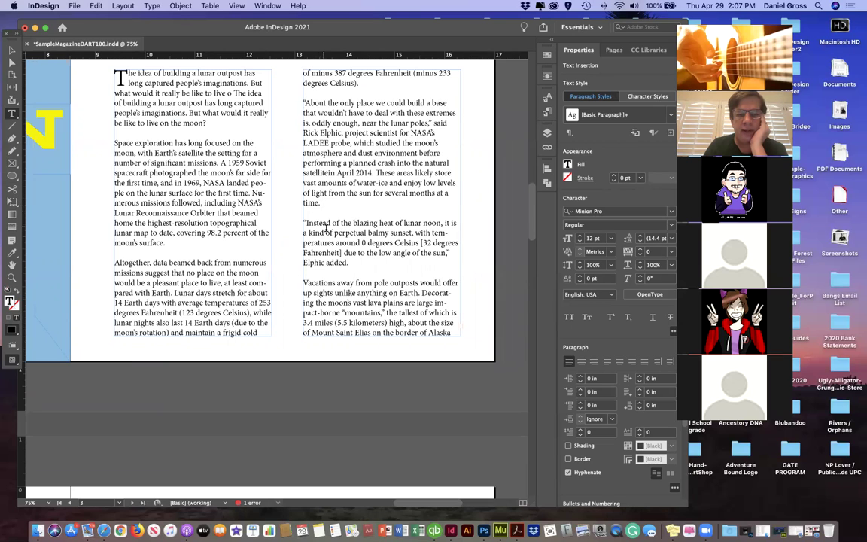
{"action": "triple_click", "coordinate": [332, 204]}
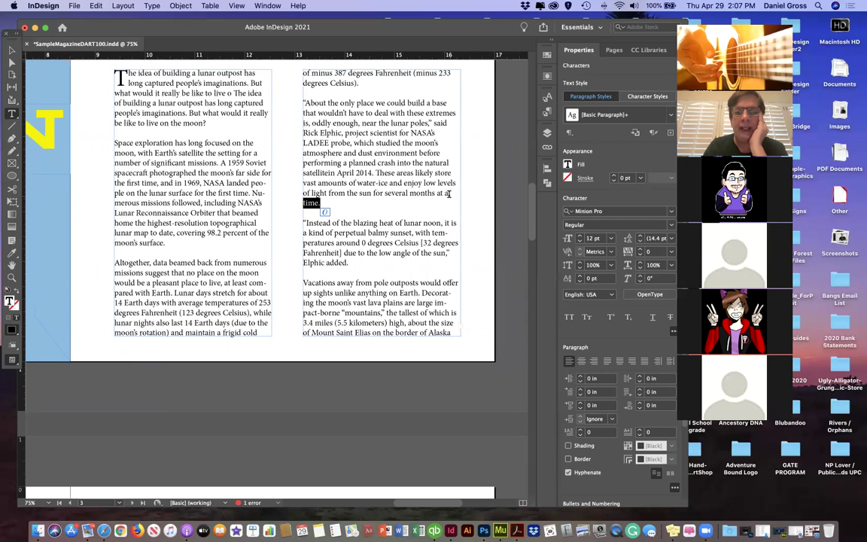
{"action": "left_click_drag", "start_coordinate": [448, 194], "coordinate": [302, 194]}
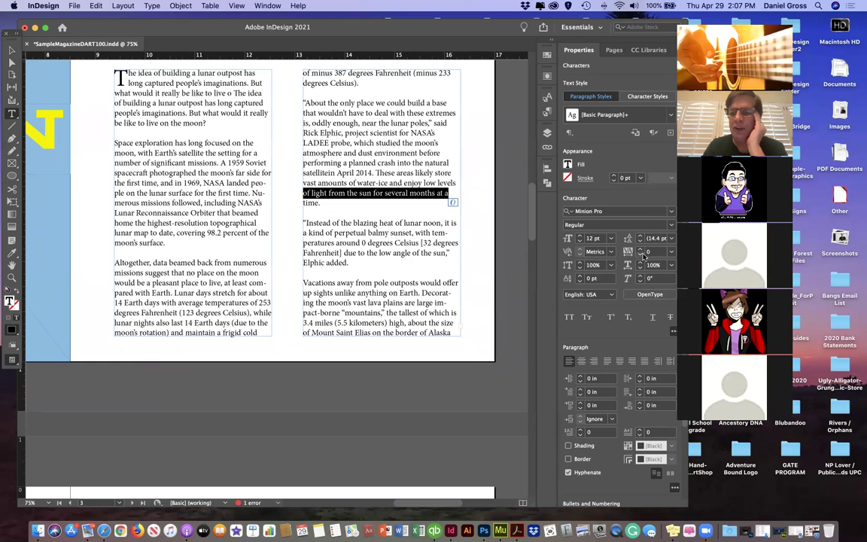
{"action": "left_click", "coordinate": [640, 254]}
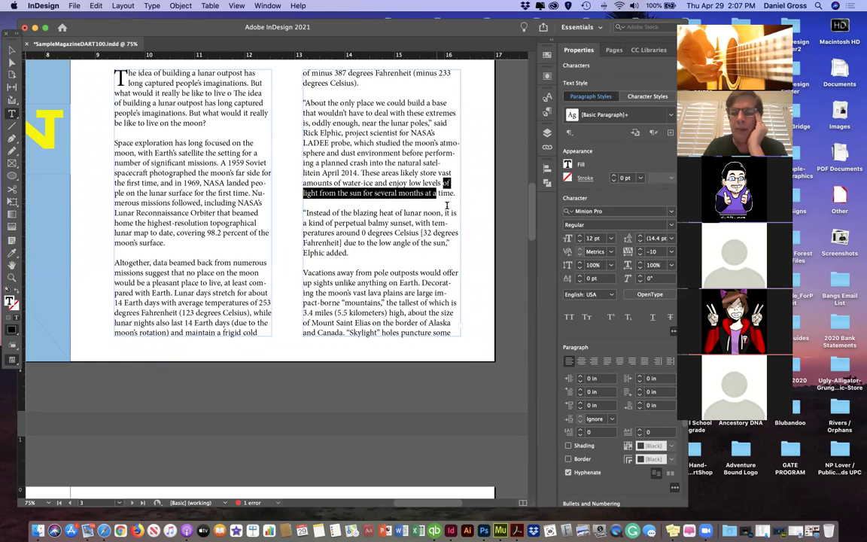
Step: Try a tracking of -3 on the selected line, set it to -4 instead, and deselect the text
{"action": "left_click", "coordinate": [654, 252]}
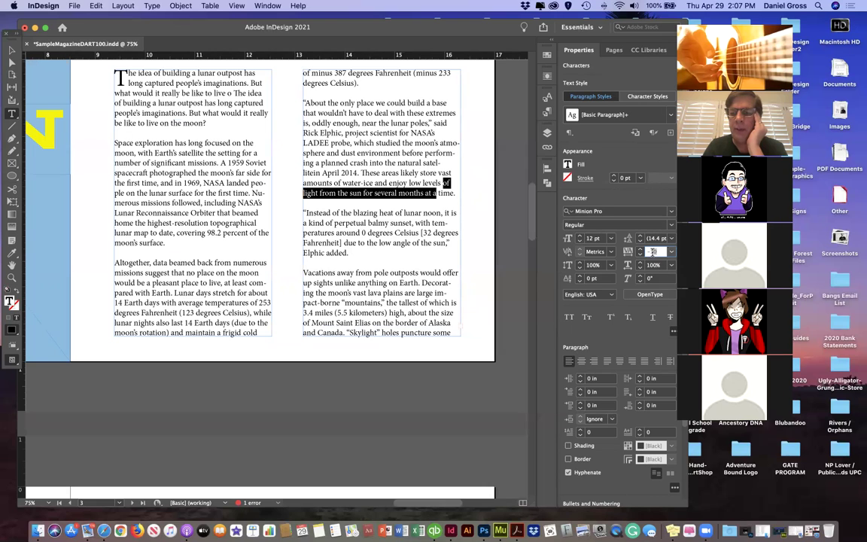
{"action": "type", "text": "-3"}
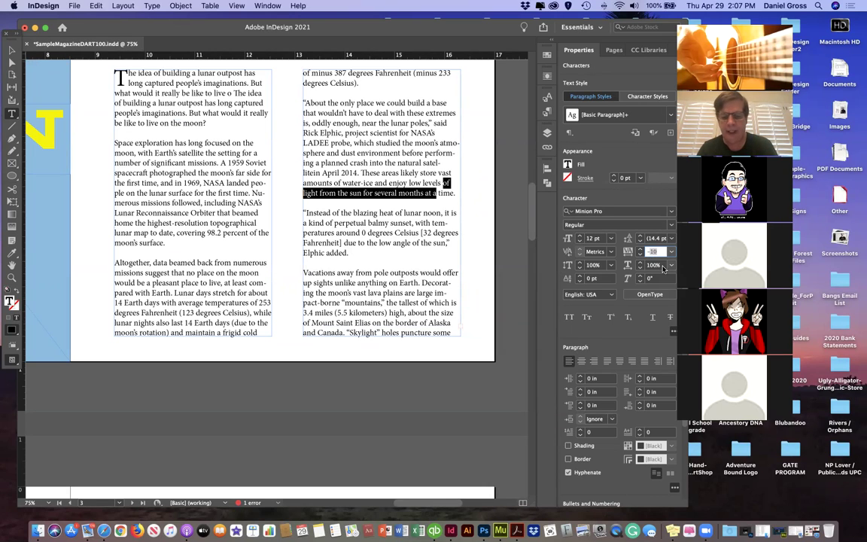
{"action": "key", "text": "Return"}
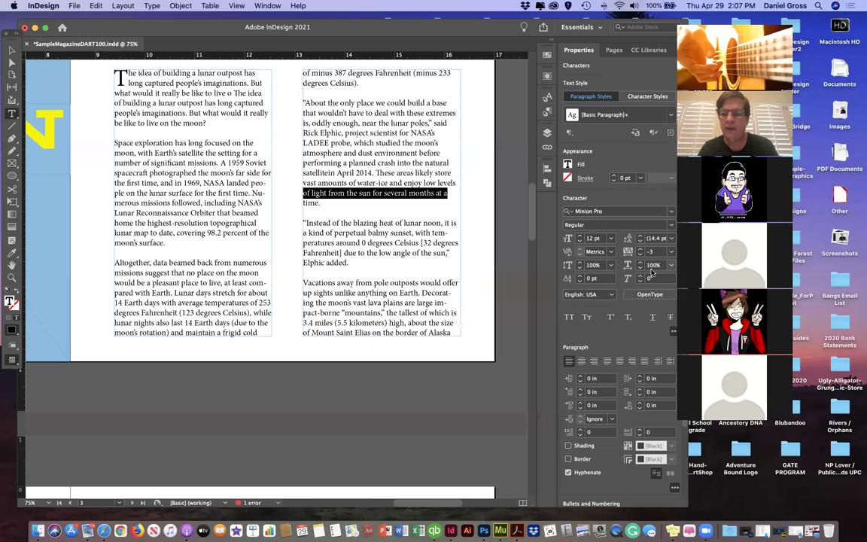
{"action": "left_click", "coordinate": [652, 251]}
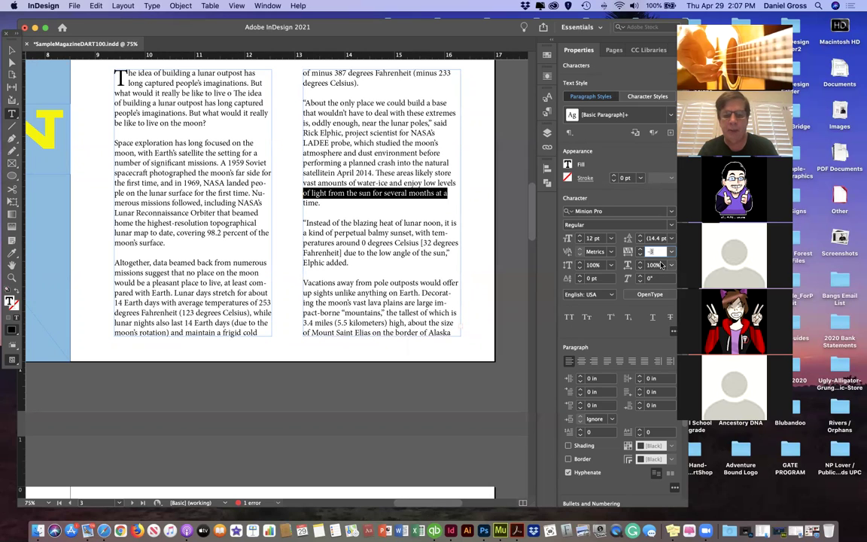
{"action": "type", "text": "-4"}
{"action": "key", "text": "Return"}
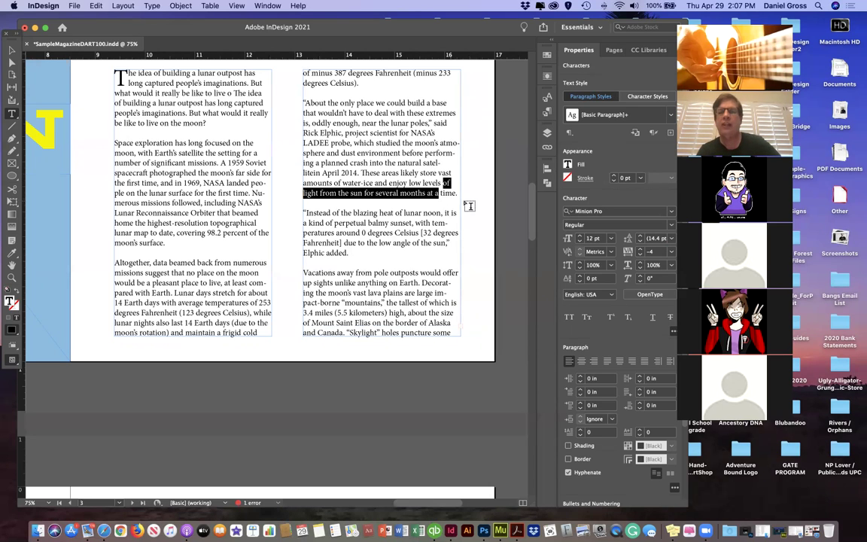
{"action": "left_click", "coordinate": [430, 213]}
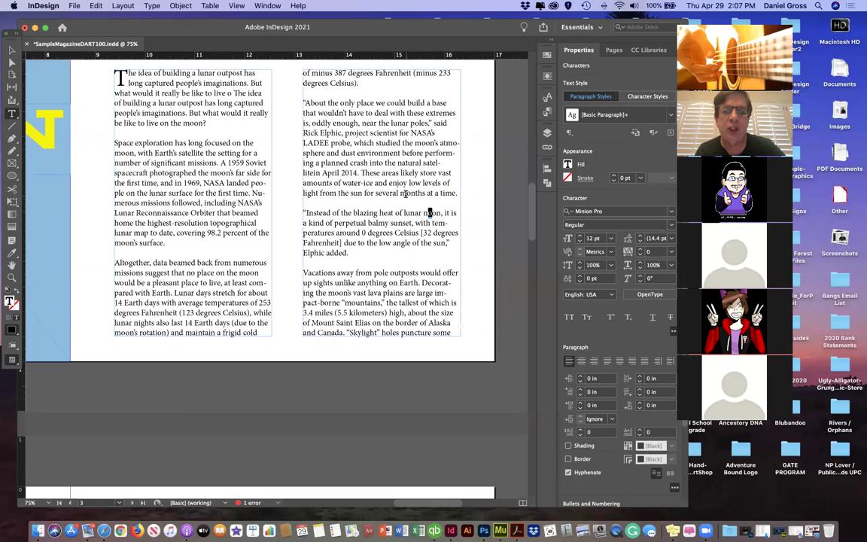
{"action": "left_click", "coordinate": [406, 193]}
{"action": "left_click", "coordinate": [406, 182]}
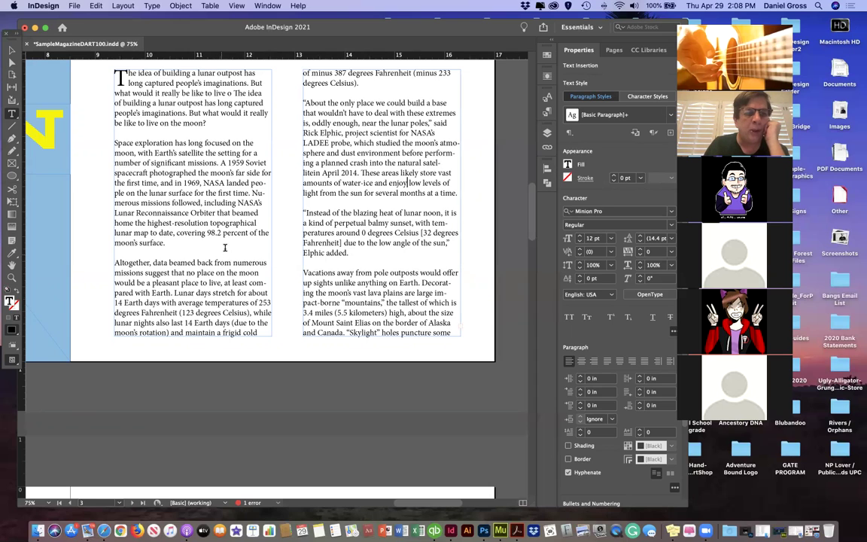
Step: Compare the "a glass act" reference spread with the layout of the Moon spread's intro text
{"action": "scroll", "coordinate": [225, 247], "scroll_direction": "up", "scroll_amount": 10}
{"action": "scroll", "coordinate": [225, 249], "scroll_direction": "left", "scroll_amount": 5}
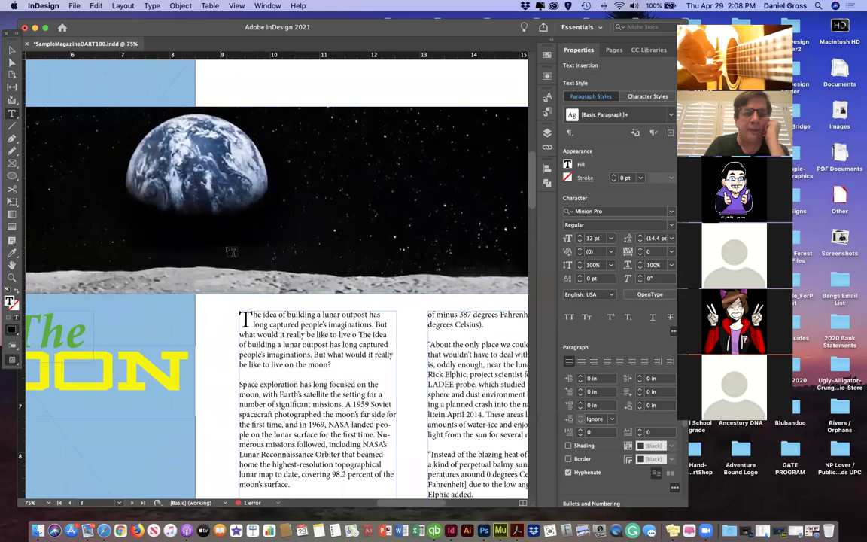
{"action": "scroll", "coordinate": [231, 252], "scroll_direction": "up", "scroll_amount": 10}
{"action": "key", "text": "super+minus"}
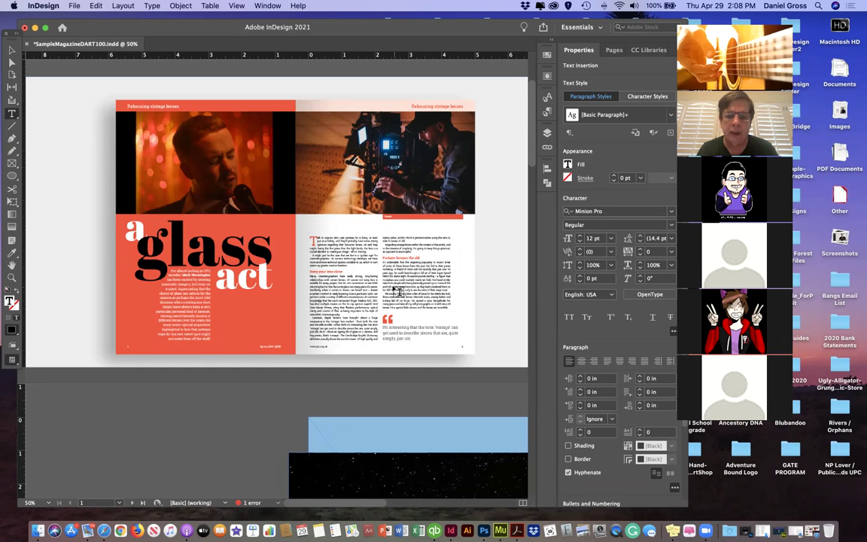
{"action": "scroll", "coordinate": [397, 290], "scroll_direction": "down", "scroll_amount": 10}
{"action": "scroll", "coordinate": [397, 291], "scroll_direction": "right", "scroll_amount": 5}
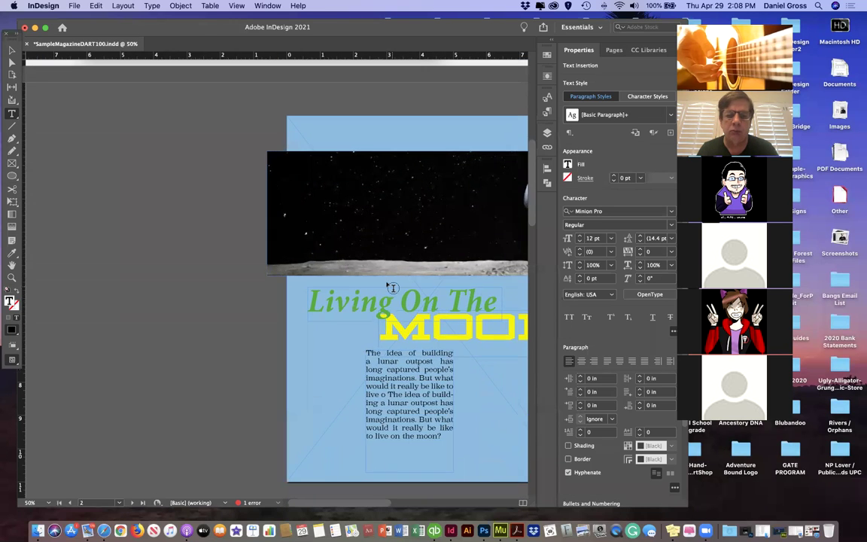
{"action": "scroll", "coordinate": [362, 360], "scroll_direction": "down", "scroll_amount": 5}
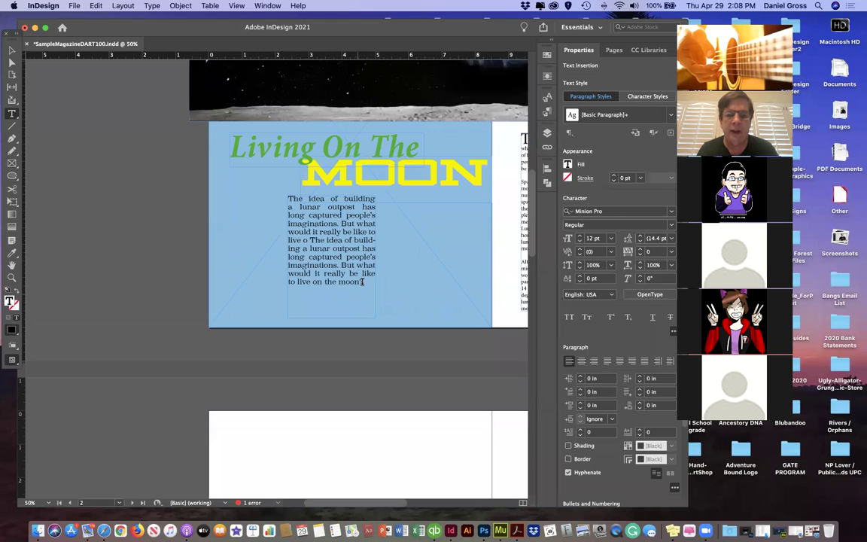
Step: Try last-line-right justification and plain right alignment on the intro text, returning it to justified with the last line aligned left
{"action": "left_click_drag", "start_coordinate": [362, 282], "coordinate": [286, 198]}
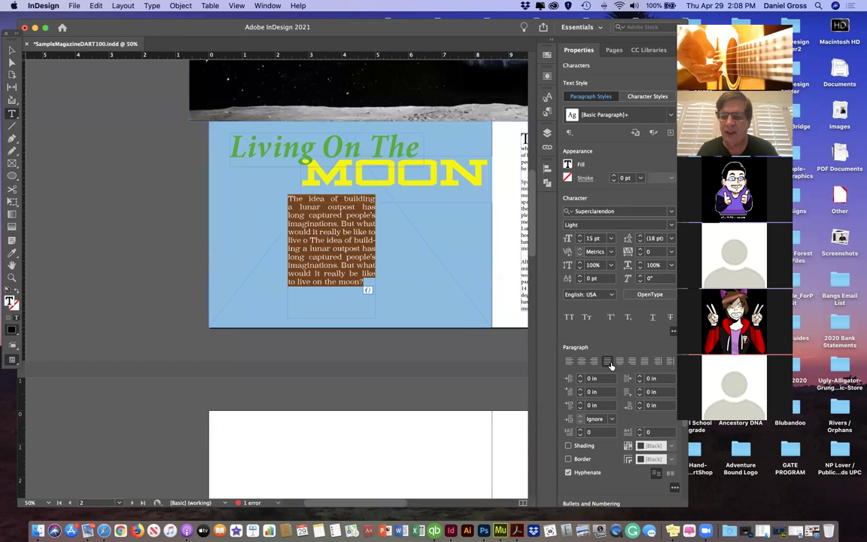
{"action": "left_click", "coordinate": [631, 363]}
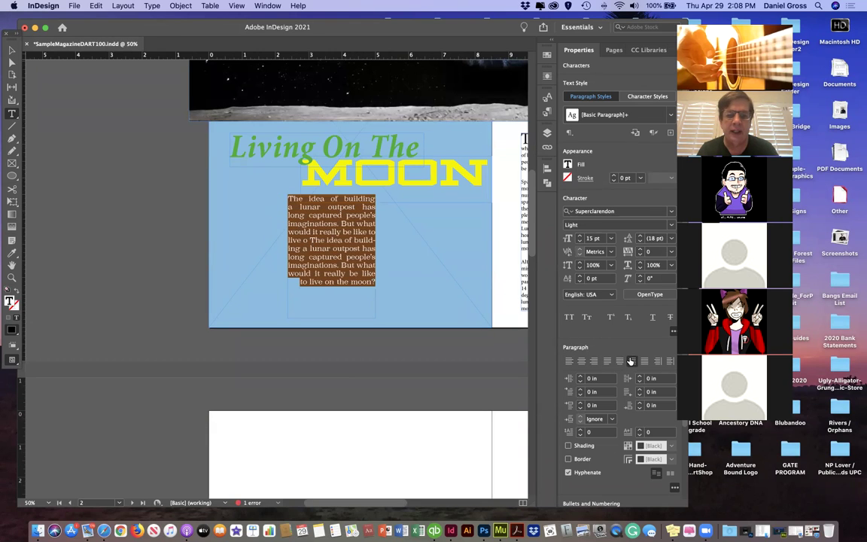
{"action": "left_click", "coordinate": [594, 362]}
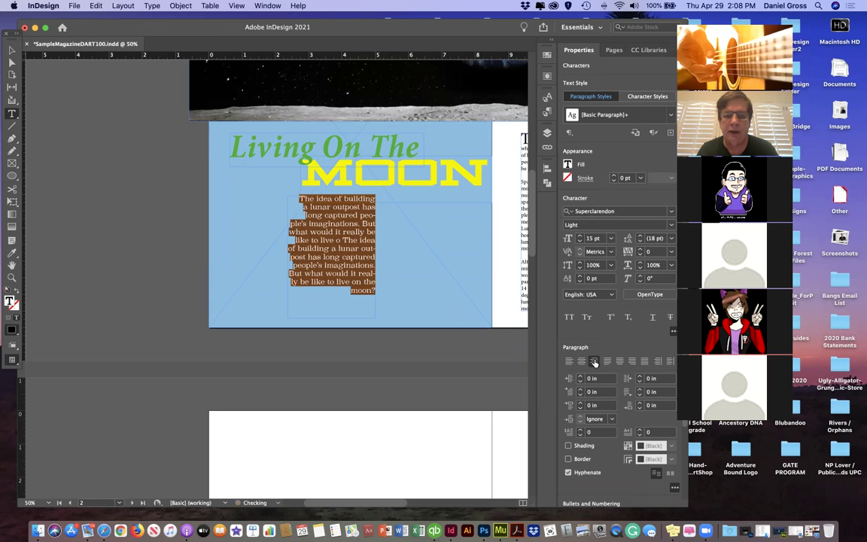
{"action": "left_click", "coordinate": [419, 337]}
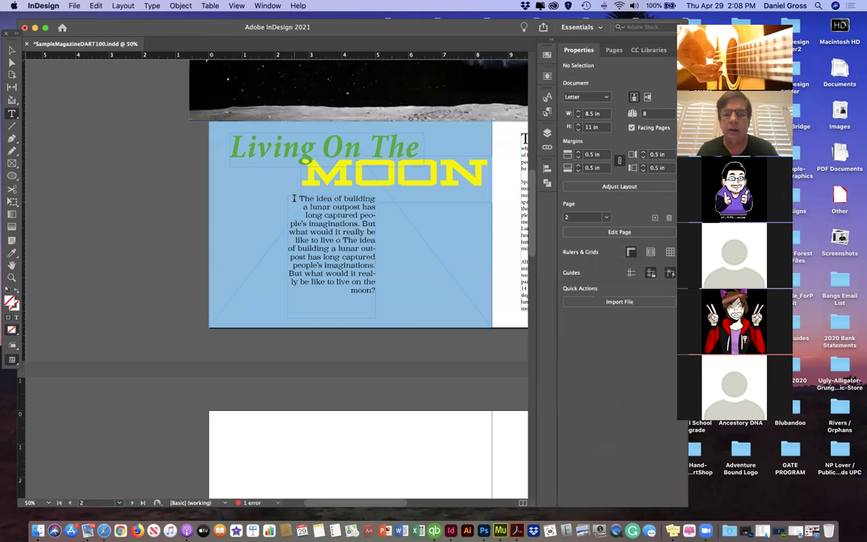
{"action": "left_click_drag", "start_coordinate": [300, 198], "coordinate": [380, 296]}
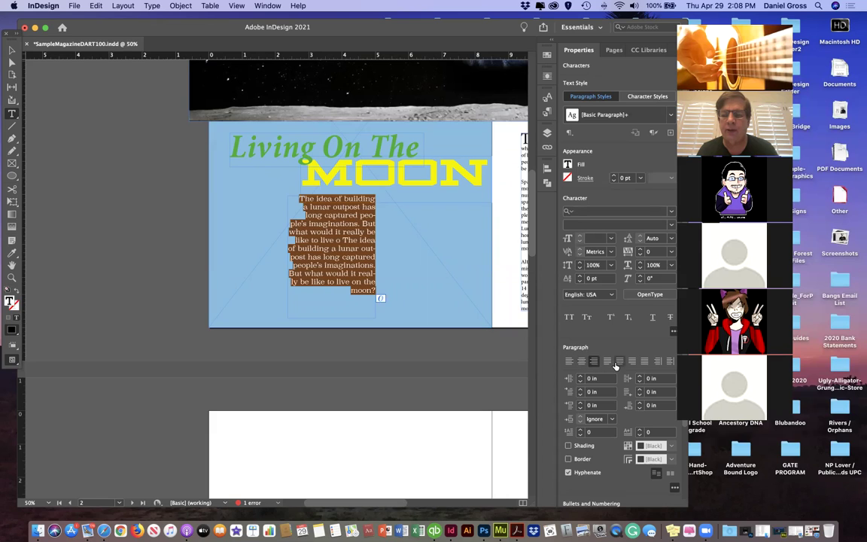
{"action": "left_click", "coordinate": [607, 361]}
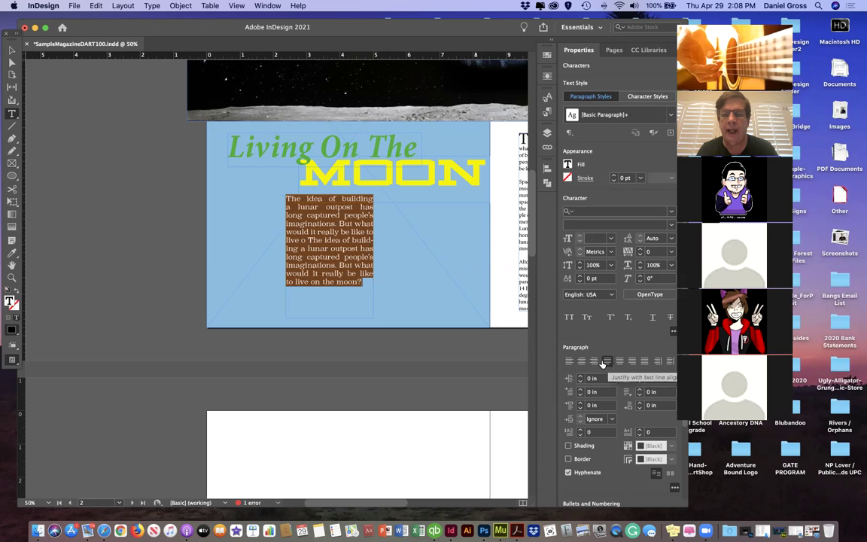
Step: Justify both article columns with the last line aligned left, trying full justification of all lines for comparison
{"action": "scroll", "coordinate": [425, 298], "scroll_direction": "right", "scroll_amount": 3}
{"action": "scroll", "coordinate": [472, 328], "scroll_direction": "right", "scroll_amount": 5}
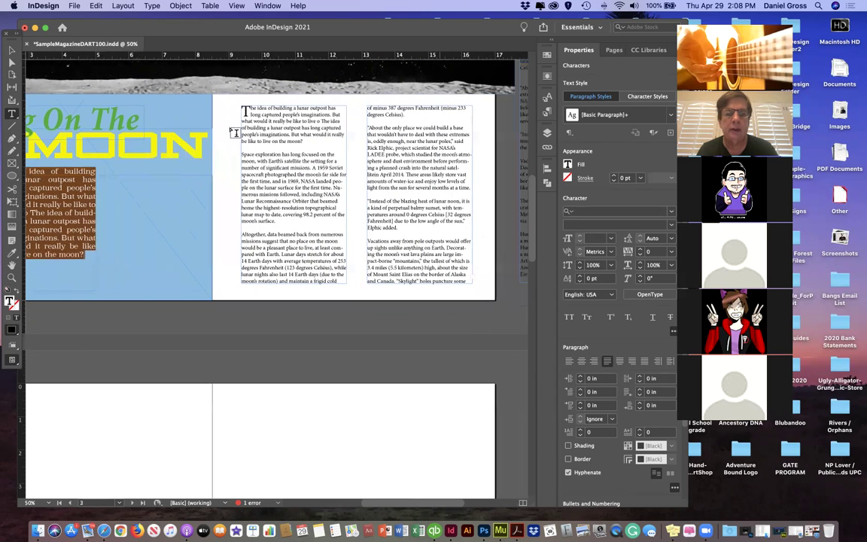
{"action": "left_click_drag", "start_coordinate": [242, 109], "coordinate": [474, 284]}
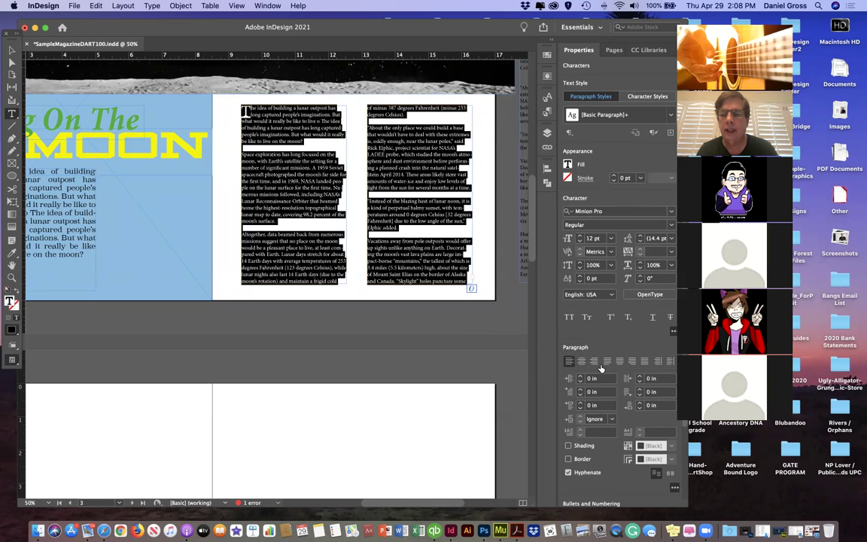
{"action": "left_click", "coordinate": [608, 362]}
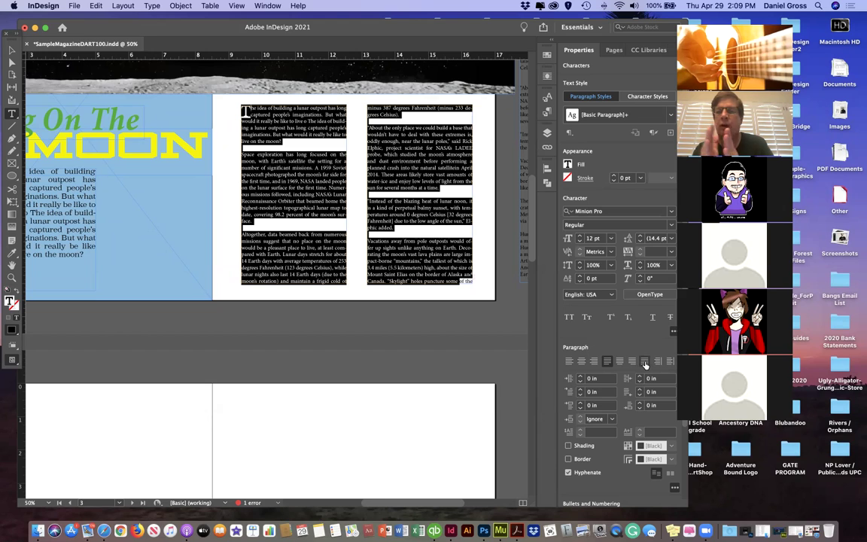
{"action": "left_click", "coordinate": [646, 364]}
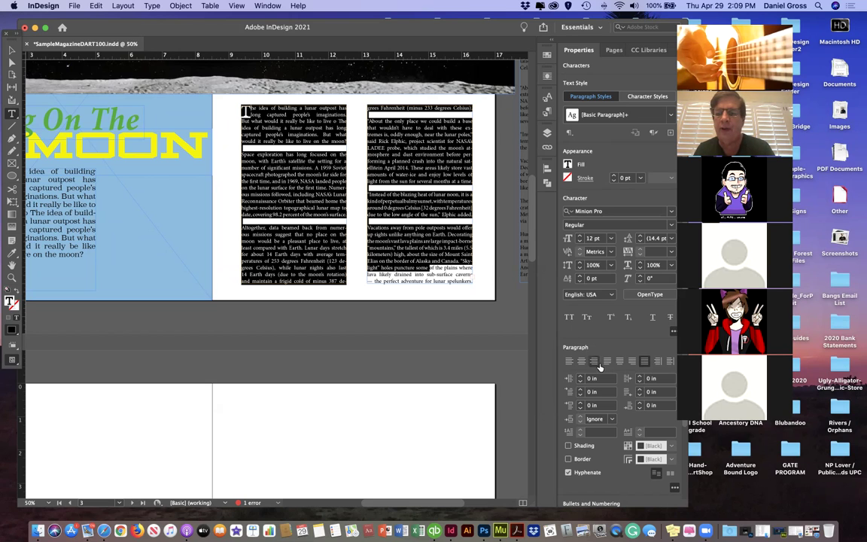
{"action": "left_click", "coordinate": [609, 362]}
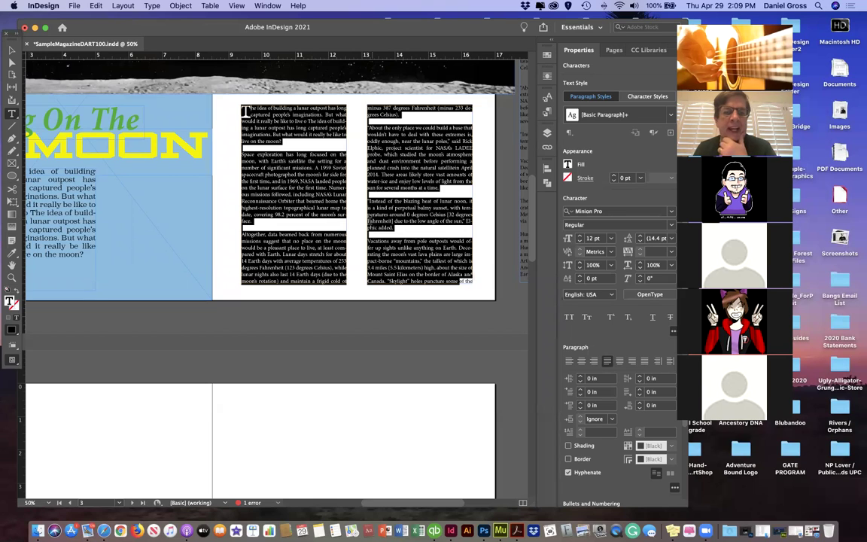
{"action": "left_click", "coordinate": [443, 191]}
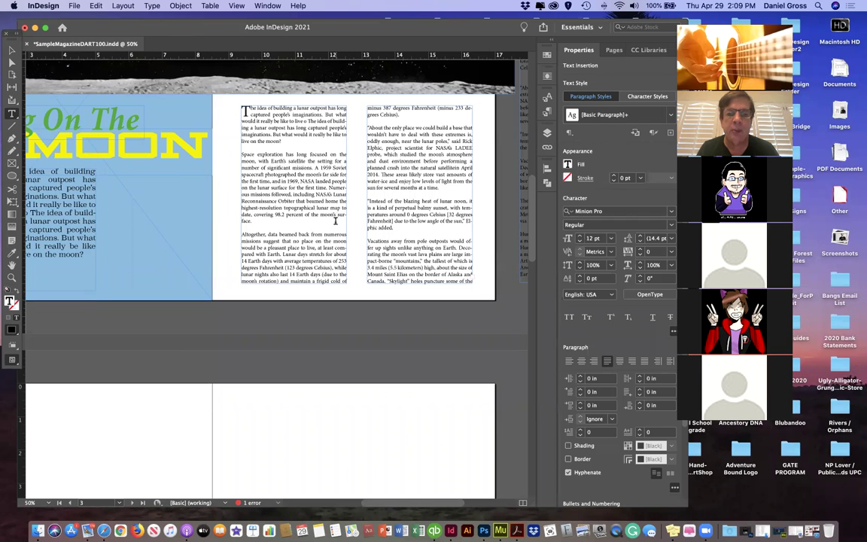
Step: Tighten the tracking of the first-column line "date, covering 98.2 percent of the moon's" to -5
{"action": "left_click_drag", "start_coordinate": [338, 214], "coordinate": [242, 215]}
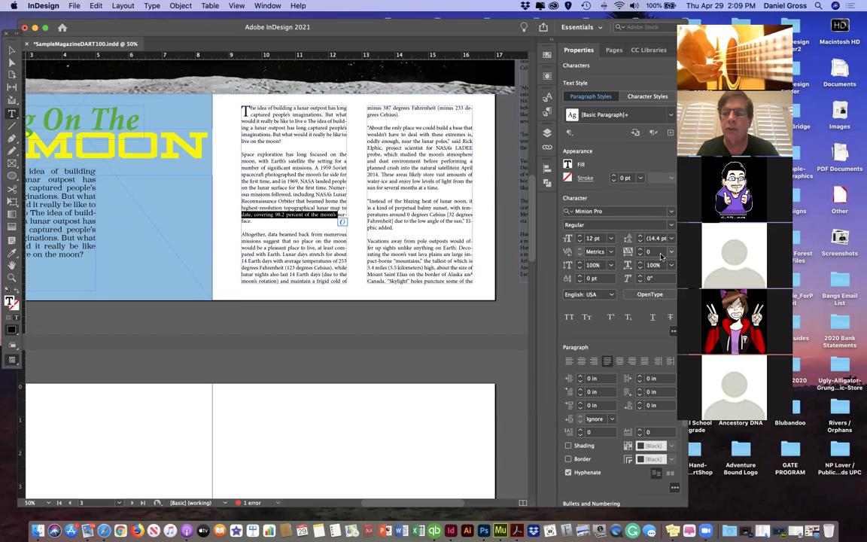
{"action": "left_click", "coordinate": [639, 254]}
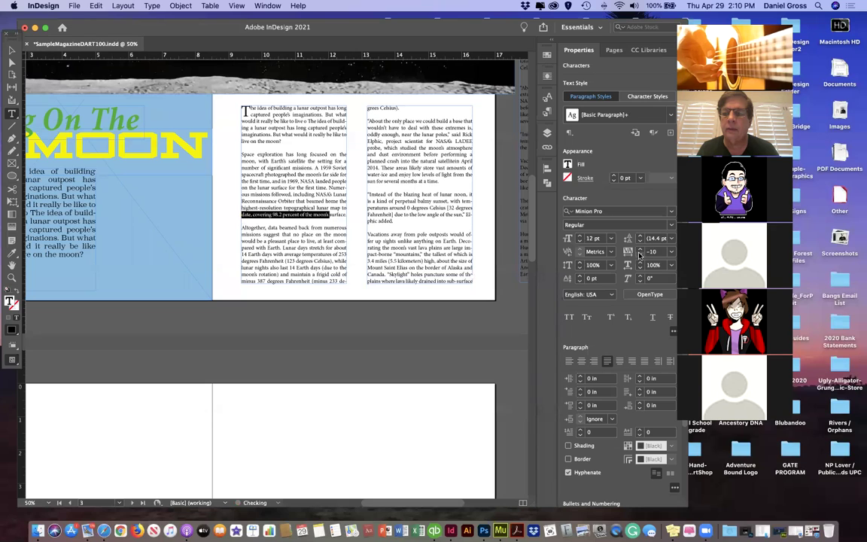
{"action": "left_click", "coordinate": [652, 251]}
{"action": "key", "text": "BackSpace"}
{"action": "type", "text": "-5"}
{"action": "key", "text": "Return"}
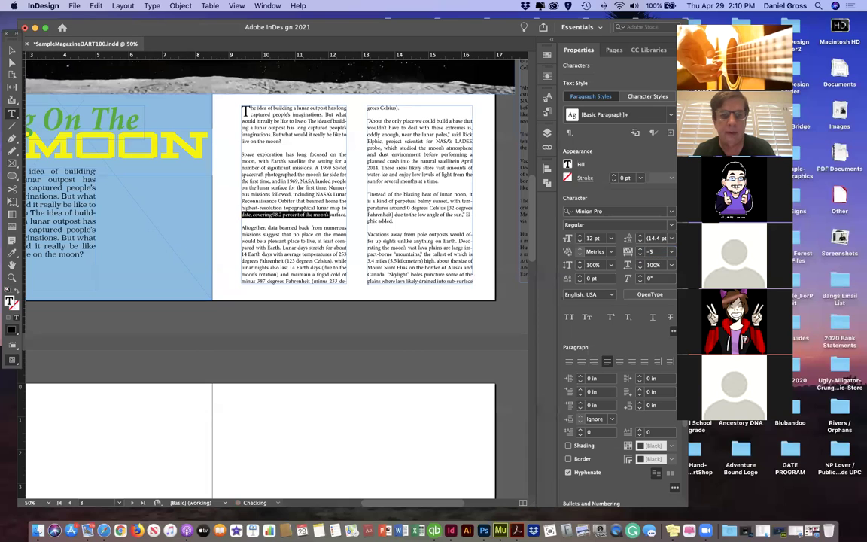
Step: Try a tracking of -4 on the selected line and return it to -5
{"action": "left_click", "coordinate": [654, 252]}
{"action": "type", "text": "-"}
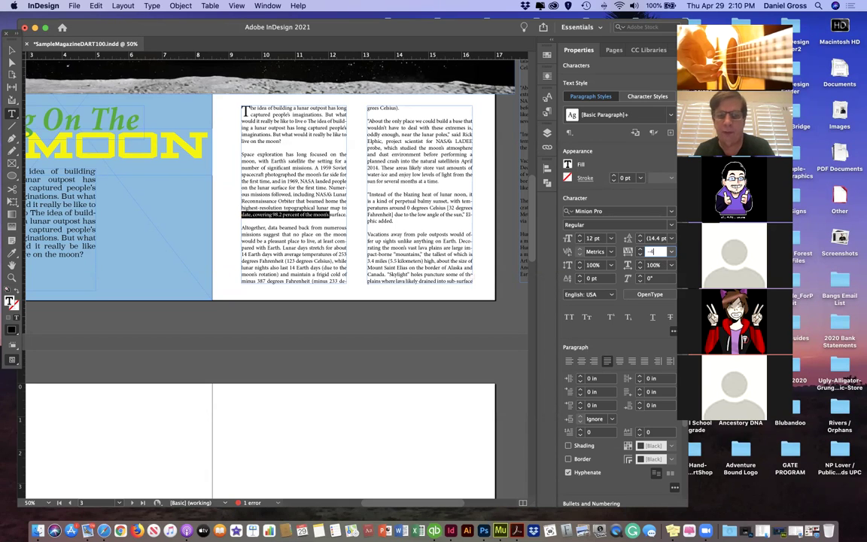
{"action": "type", "text": "4"}
{"action": "key", "text": "Return"}
{"action": "left_click", "coordinate": [651, 252]}
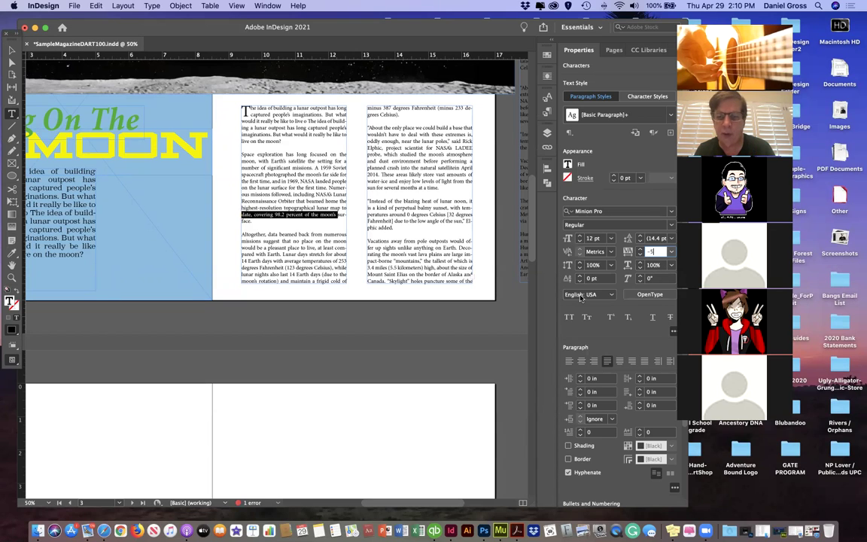
{"action": "type", "text": "-5"}
{"action": "key", "text": "Return"}
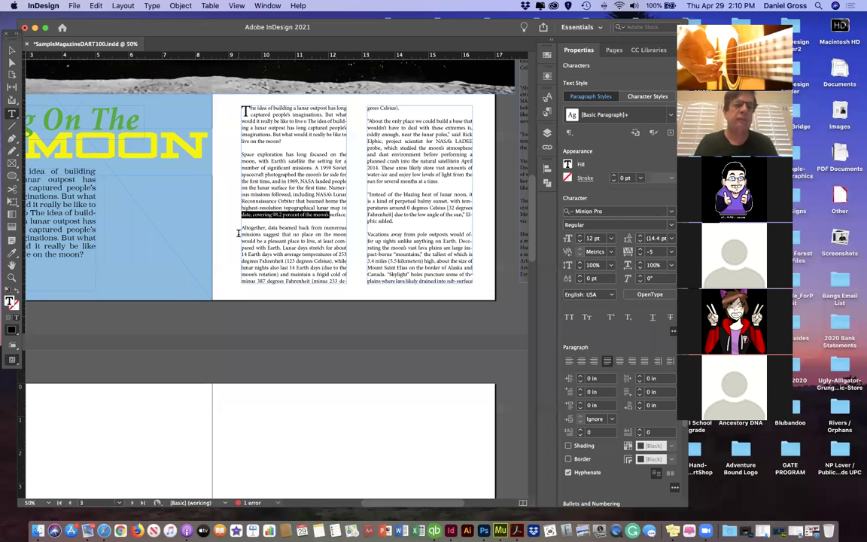
Step: Try tightening the tracking of the first column's last line, "minus 387 degrees Fahrenheit (minus 233 de-", to -50
{"action": "left_click", "coordinate": [11, 50]}
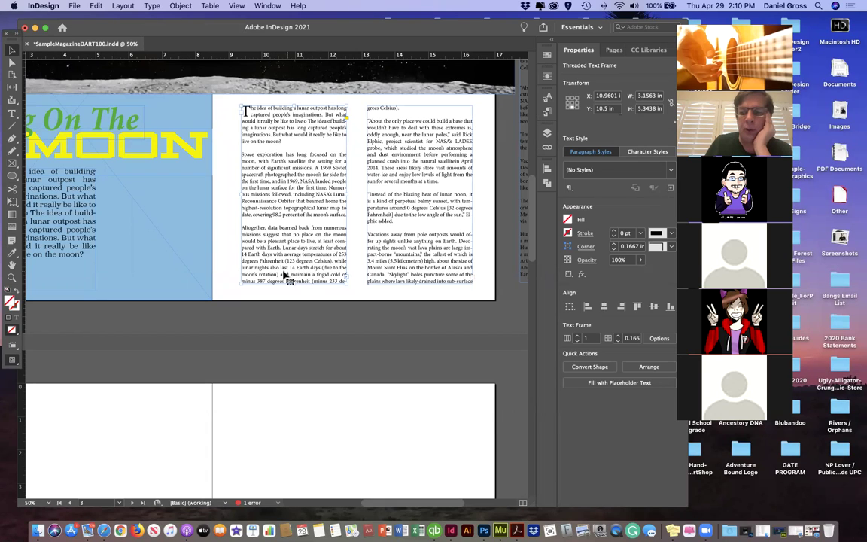
{"action": "double_click", "coordinate": [252, 286]}
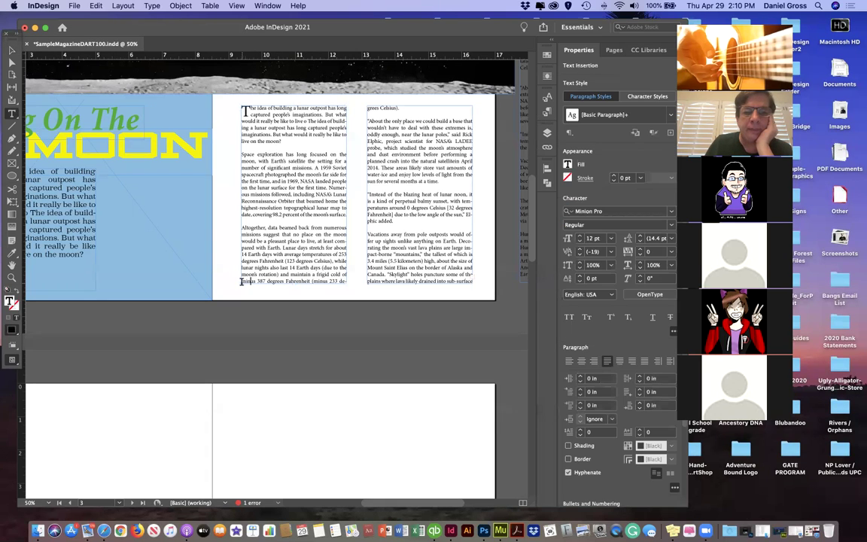
{"action": "left_click_drag", "start_coordinate": [242, 281], "coordinate": [359, 282]}
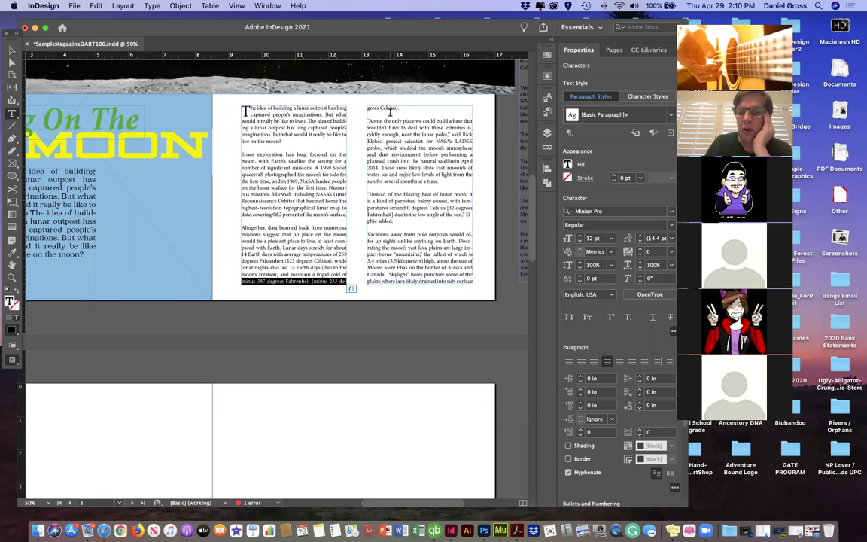
{"action": "left_click", "coordinate": [640, 255]}
{"action": "left_click", "coordinate": [639, 255]}
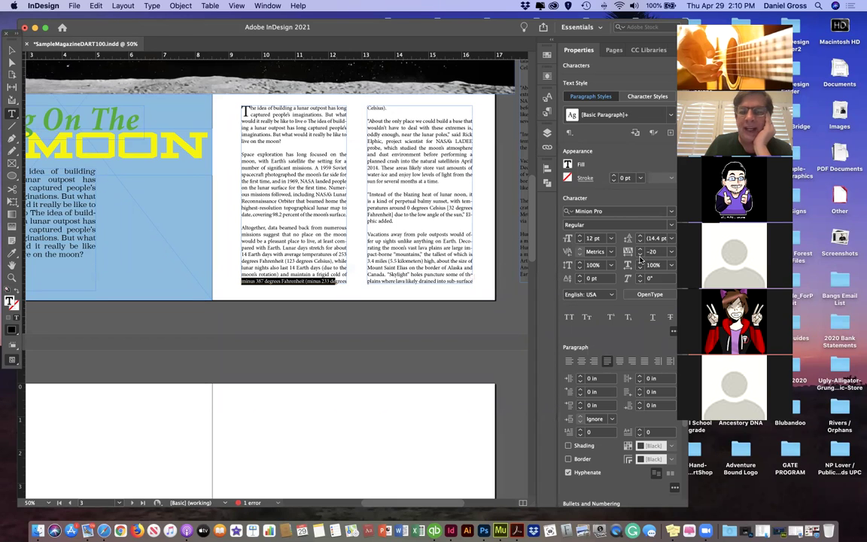
{"action": "left_click", "coordinate": [640, 256]}
{"action": "left_click", "coordinate": [640, 256]}
{"action": "left_click", "coordinate": [639, 255]}
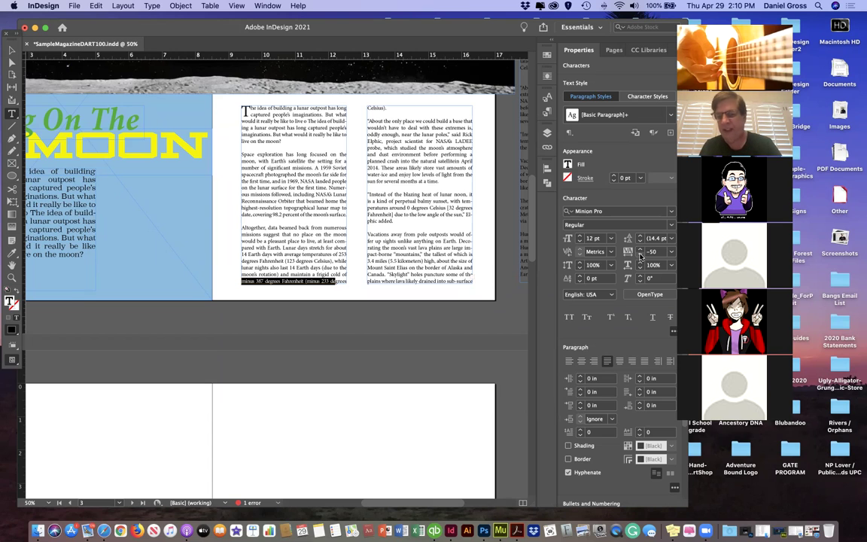
Step: Reset the tracking of the first column's last line to 0
{"action": "key", "text": "super+equal"}
{"action": "key", "text": "super+equal"}
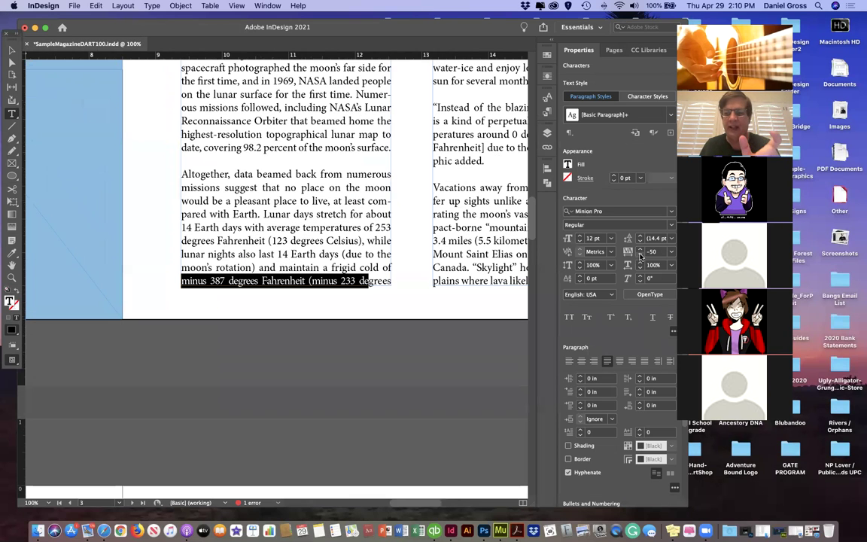
{"action": "left_click", "coordinate": [640, 252]}
{"action": "left_click", "coordinate": [640, 252]}
{"action": "left_click", "coordinate": [640, 252]}
{"action": "left_click", "coordinate": [640, 251]}
{"action": "left_click", "coordinate": [640, 251]}
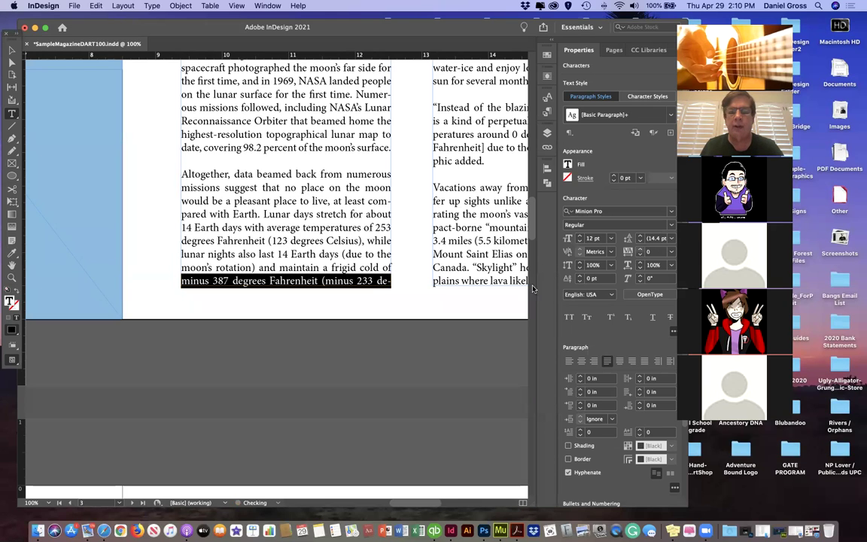
Step: Try a break before "233" to push the word into the second column, and remove the break again
{"action": "scroll", "coordinate": [360, 280], "scroll_direction": "up", "scroll_amount": 1}
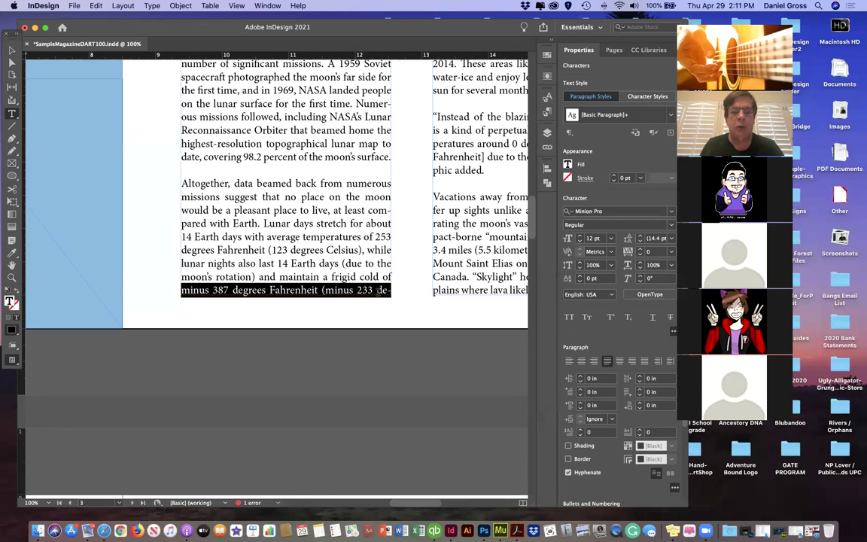
{"action": "scroll", "coordinate": [376, 309], "scroll_direction": "up", "scroll_amount": 1}
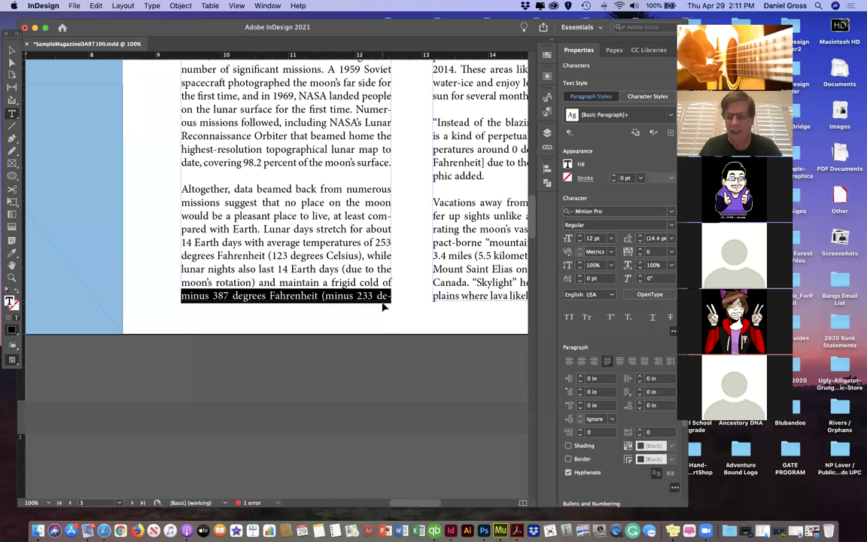
{"action": "key", "text": "super+minus"}
{"action": "scroll", "coordinate": [387, 307], "scroll_direction": "up", "scroll_amount": 5}
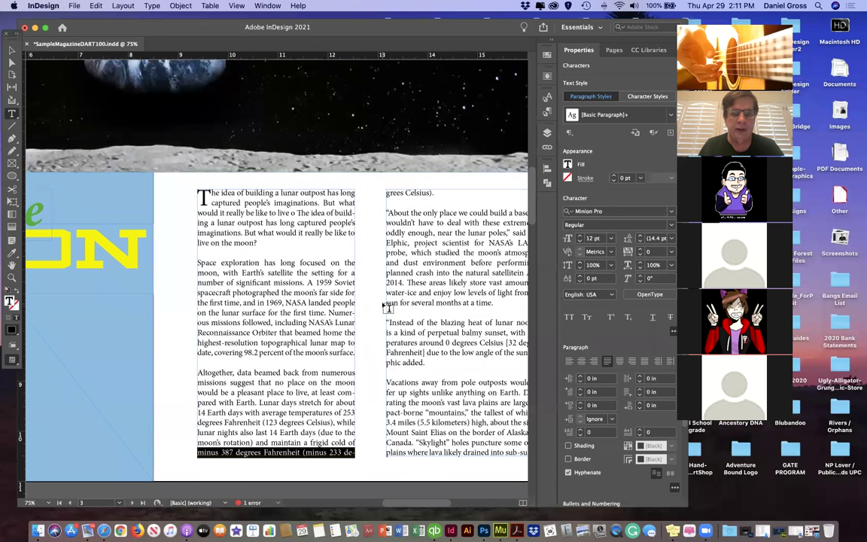
{"action": "scroll", "coordinate": [382, 311], "scroll_direction": "down", "scroll_amount": 2}
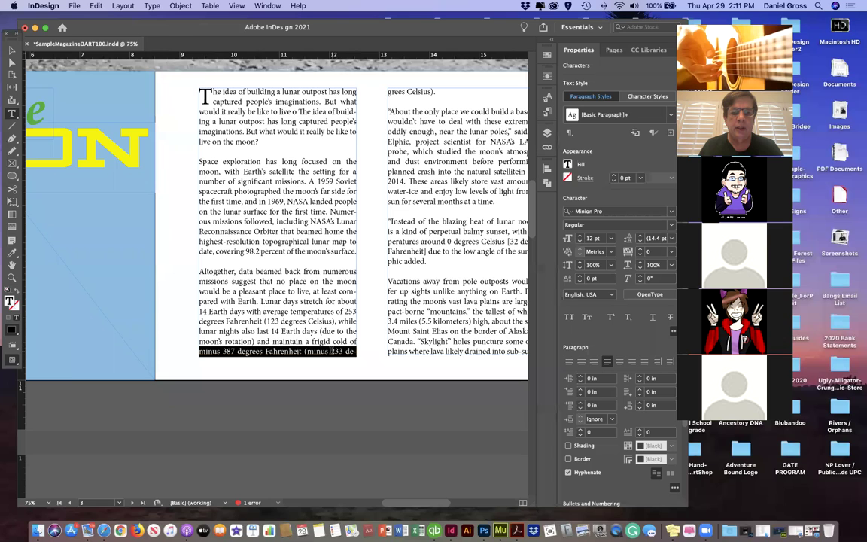
{"action": "left_click", "coordinate": [330, 351]}
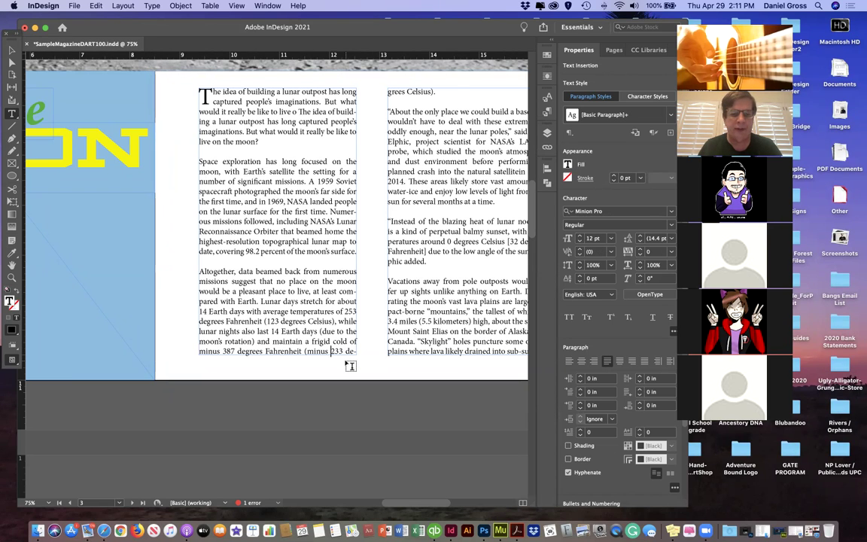
{"action": "key", "text": "KP_Enter"}
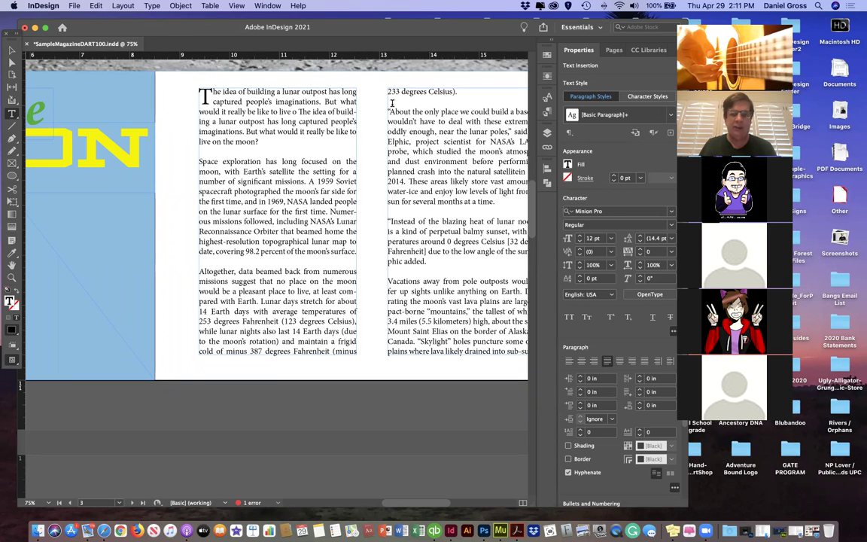
{"action": "key", "text": "BackSpace"}
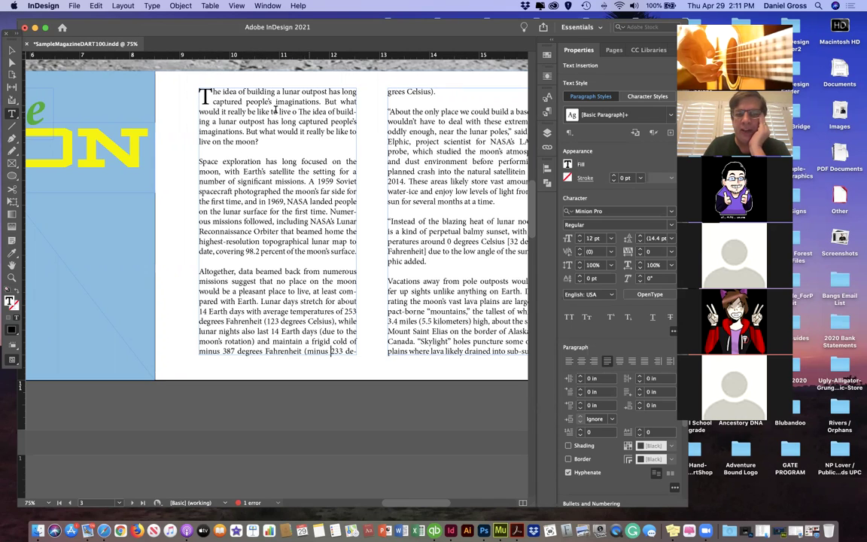
Step: Select the text of both article columns and reduce its leading to 13 pt
{"action": "left_click_drag", "start_coordinate": [203, 96], "coordinate": [466, 357]}
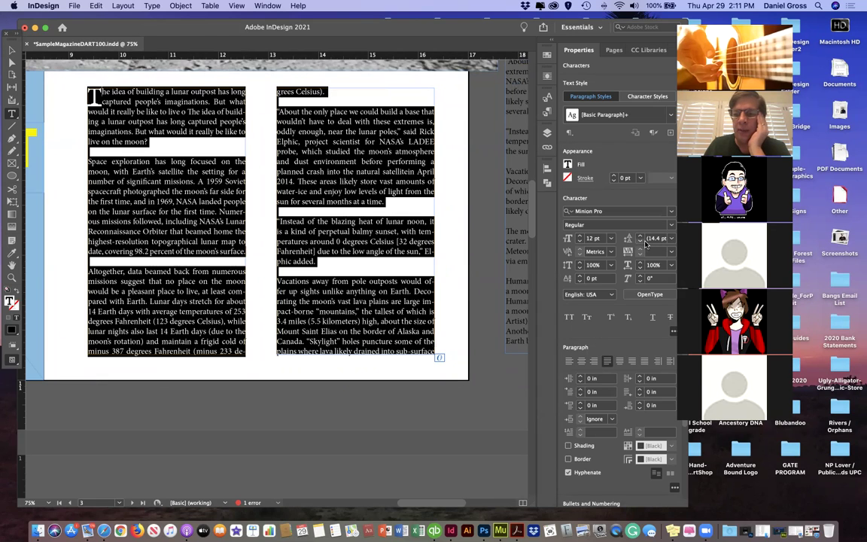
{"action": "left_click", "coordinate": [641, 241]}
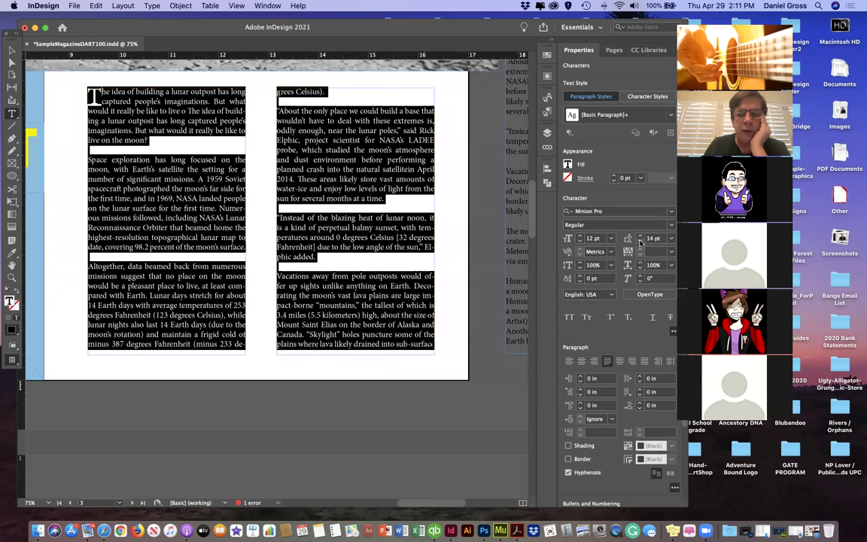
{"action": "left_click", "coordinate": [640, 242]}
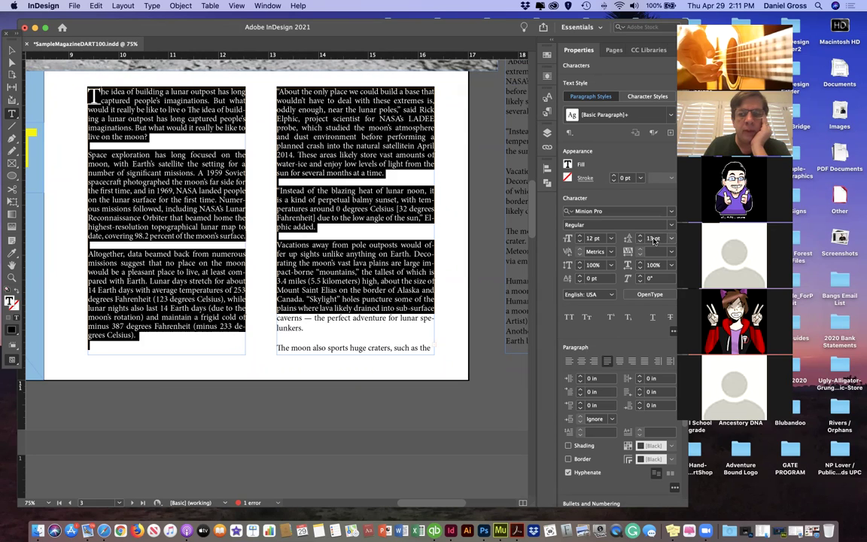
Step: Set the leading of the selected text in both article columns to 13.6 pt
{"action": "left_click", "coordinate": [654, 239]}
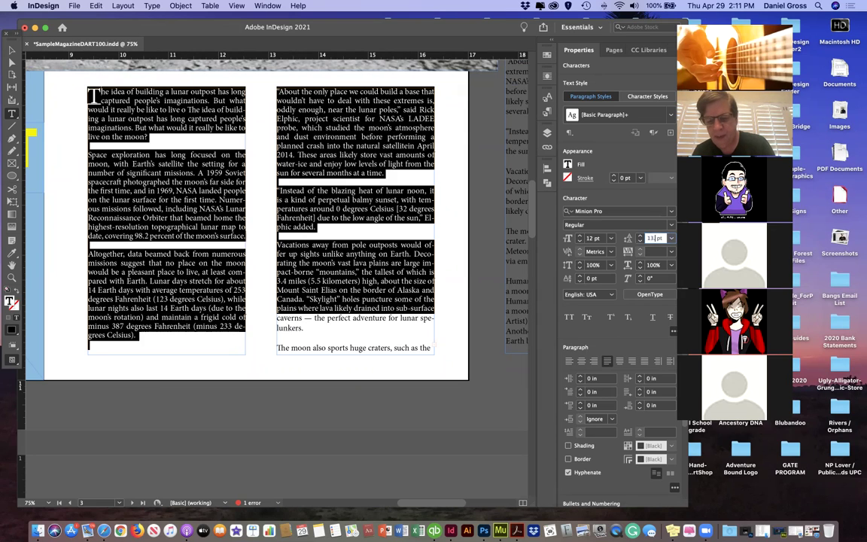
{"action": "type", "text": "13.6"}
{"action": "key", "text": "Return"}
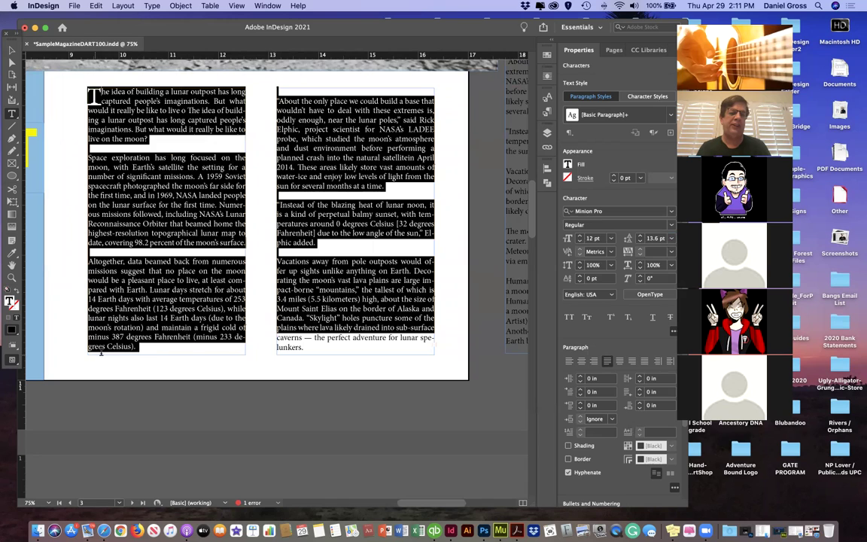
Step: Break the first column's last paragraph before the hyphenated "degrees" and remove the blank line above "About the only place" in the second column
{"action": "left_click", "coordinate": [242, 347]}
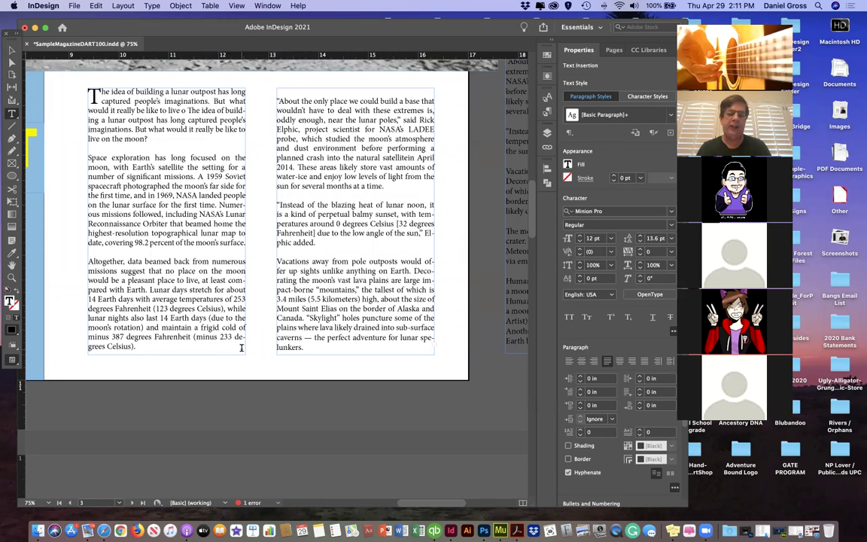
{"action": "key", "text": "shift+Return"}
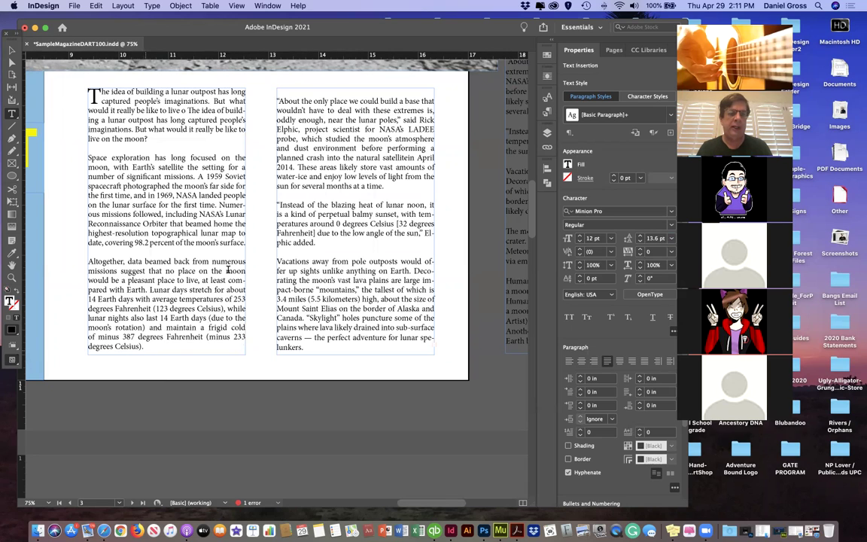
{"action": "left_click", "coordinate": [278, 101]}
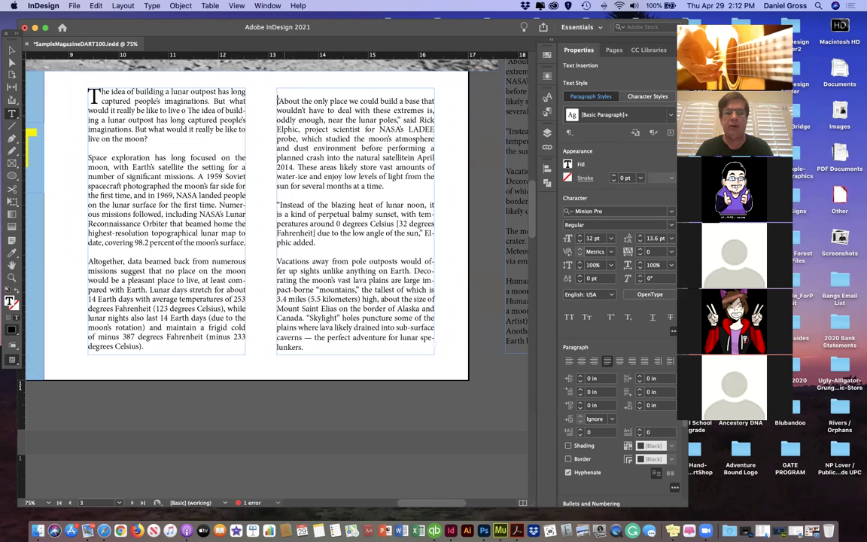
{"action": "key", "text": "BackSpace"}
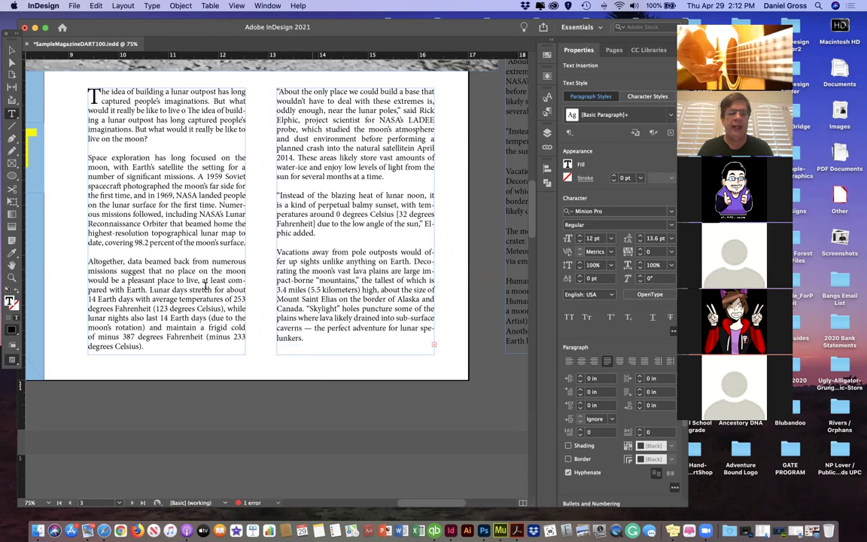
Step: Insert a line break before the hyphenated "Elphic" at the end of the second column's middle paragraph
{"action": "left_click", "coordinate": [11, 63]}
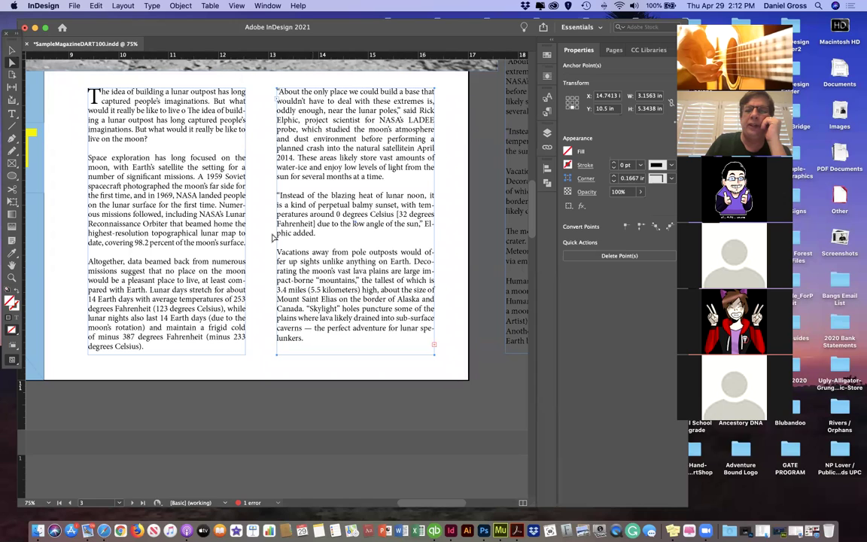
{"action": "double_click", "coordinate": [423, 224]}
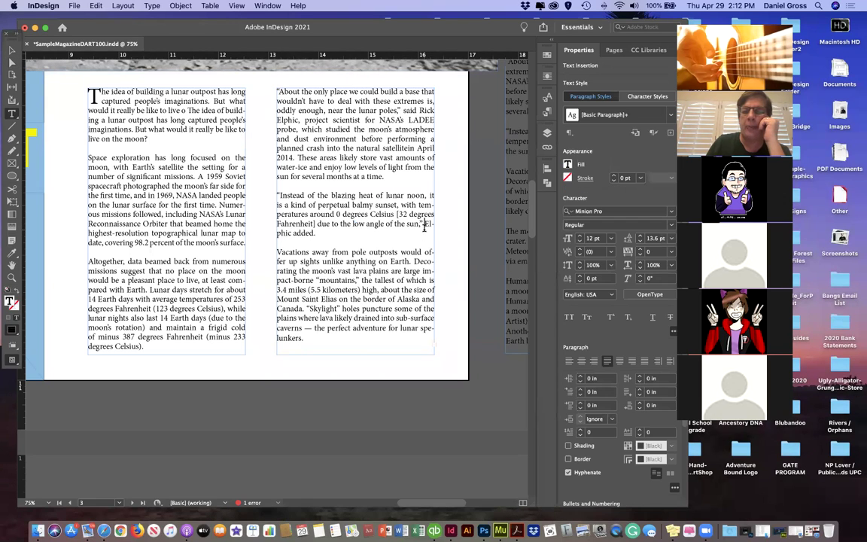
{"action": "key", "text": "shift+Return"}
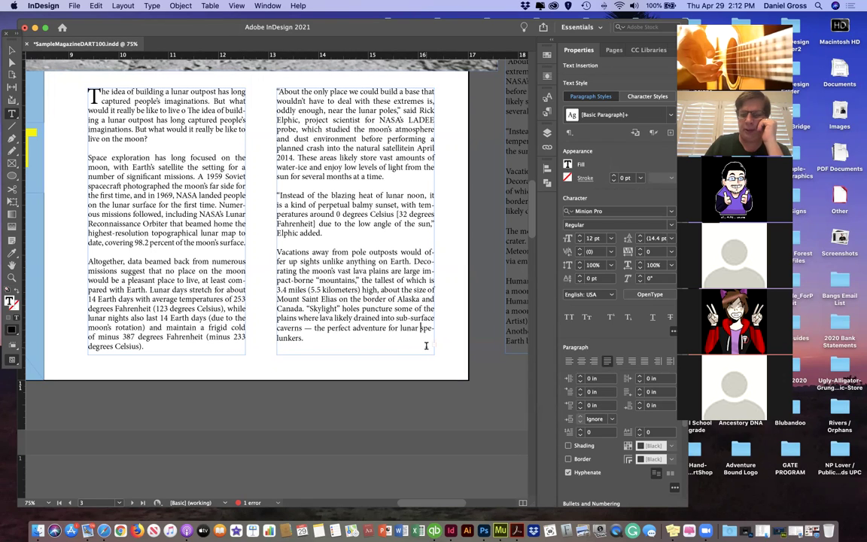
Step: Replace a trial line break before "spelunkers" with breaks before "lunar" and "impact-borne" in the second column's last paragraph
{"action": "key", "text": "shift+Return"}
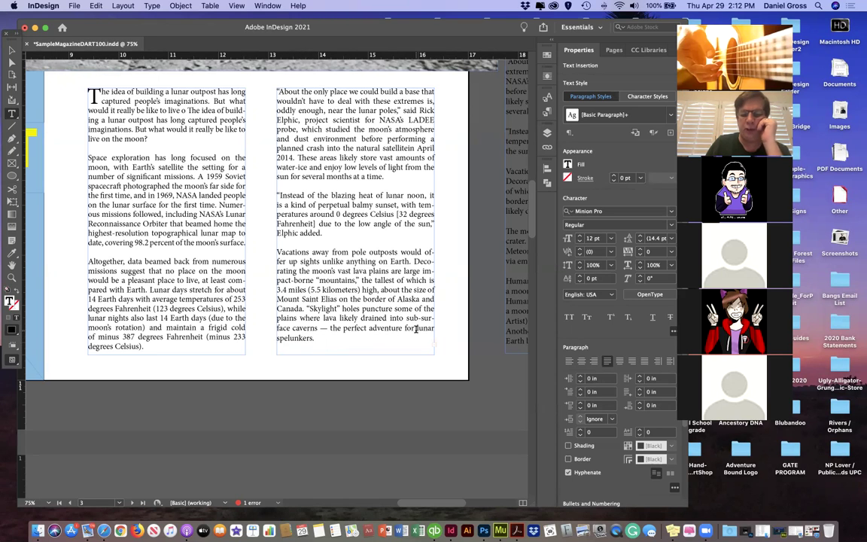
{"action": "key", "text": "super+z"}
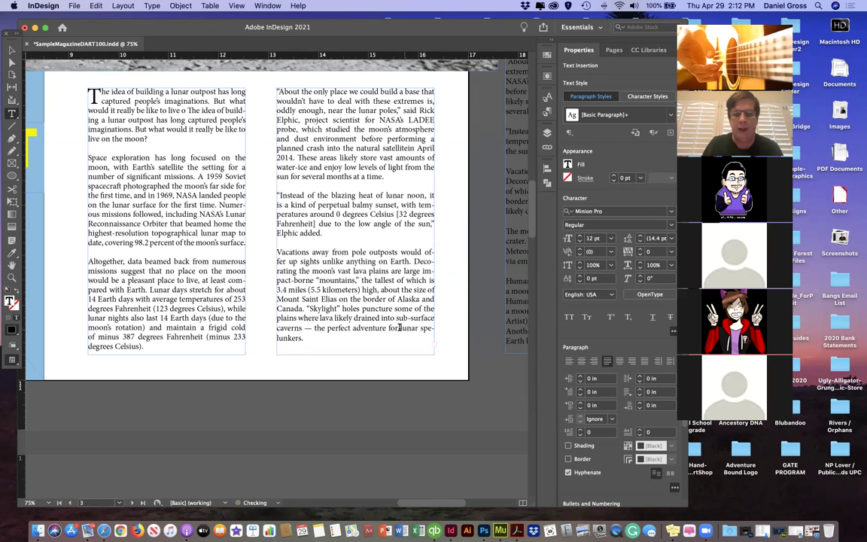
{"action": "key", "text": "shift+Return"}
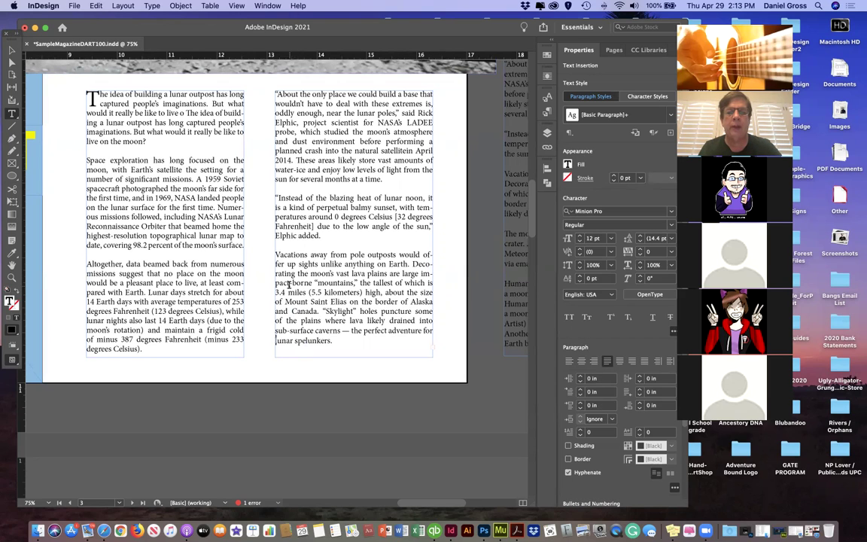
{"action": "left_click", "coordinate": [427, 284]}
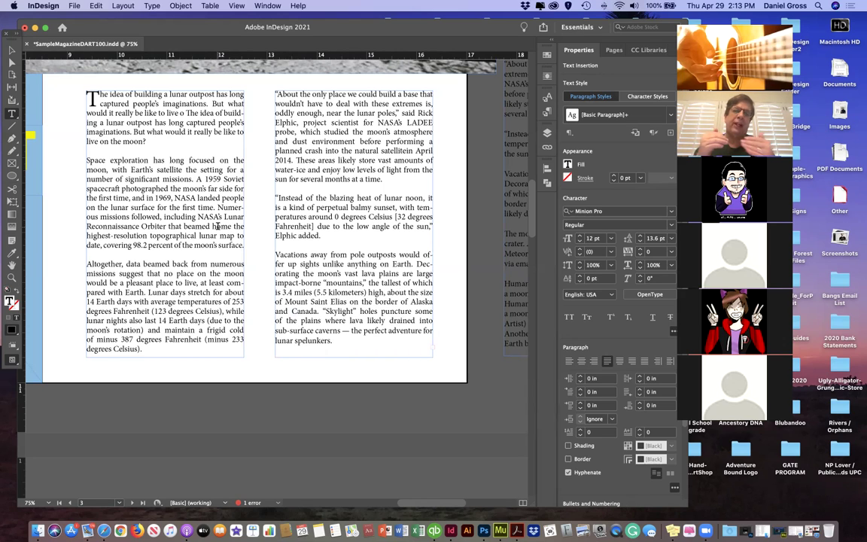
Step: Examine the whole "Living On The Moon" spread in Preview mode and return to Normal view
{"action": "key", "text": "super+minus"}
{"action": "key", "text": "super+minus"}
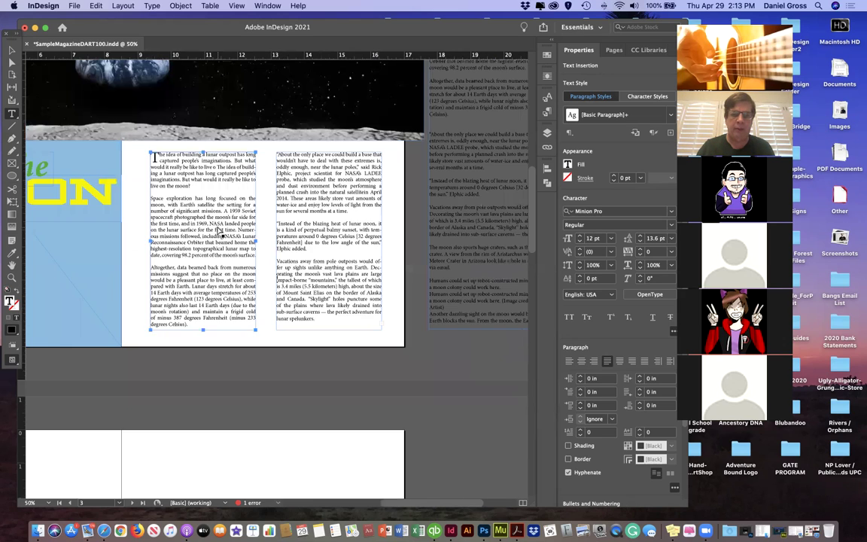
{"action": "scroll", "coordinate": [217, 226], "scroll_direction": "left", "scroll_amount": 3}
{"action": "scroll", "coordinate": [217, 226], "scroll_direction": "up", "scroll_amount": 2}
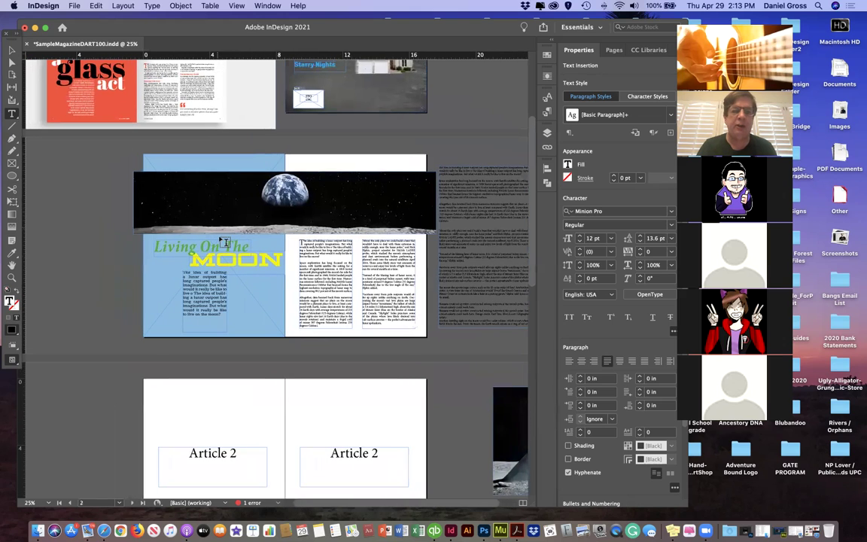
{"action": "left_click", "coordinate": [13, 360]}
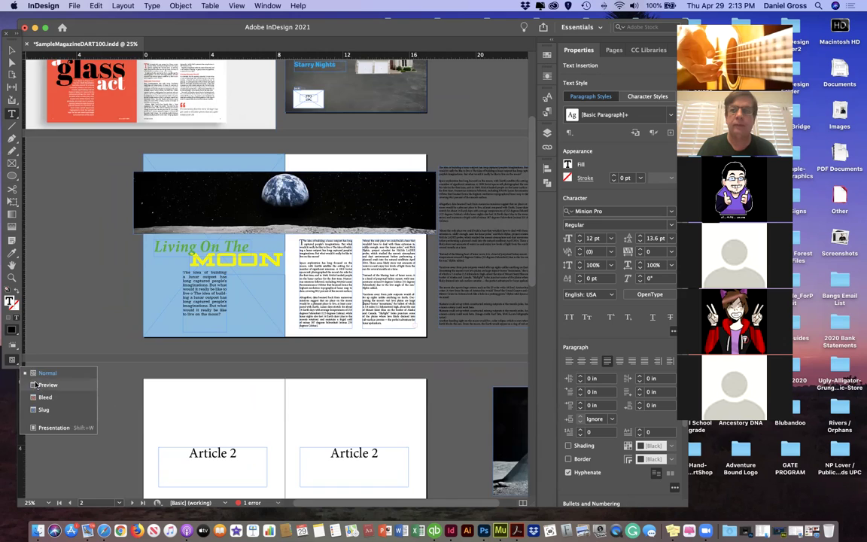
{"action": "left_click", "coordinate": [36, 384]}
{"action": "scroll", "coordinate": [108, 363], "scroll_direction": "up", "scroll_amount": 3}
{"action": "scroll", "coordinate": [108, 362], "scroll_direction": "right", "scroll_amount": 1}
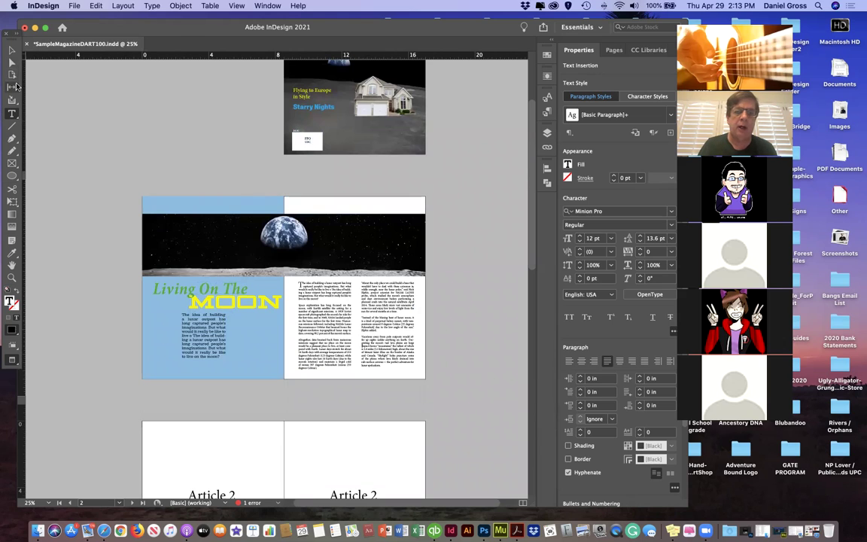
{"action": "left_click", "coordinate": [13, 359]}
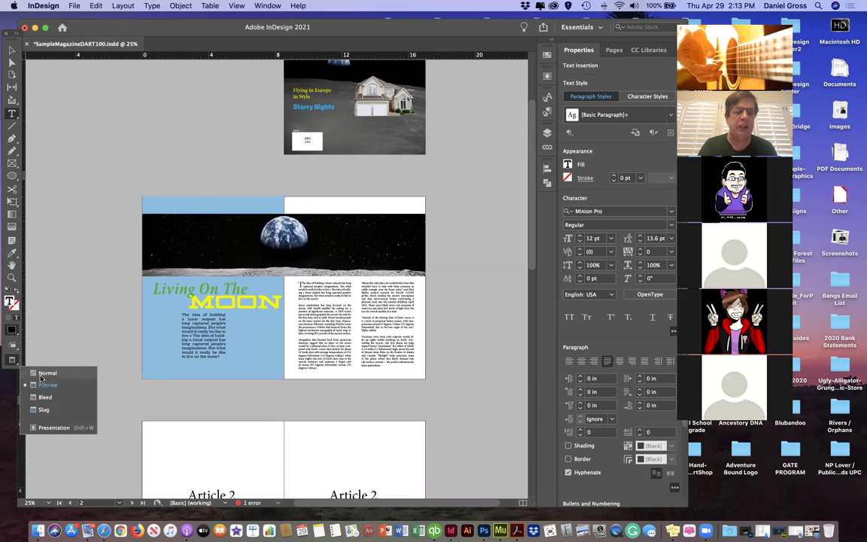
{"action": "left_click", "coordinate": [34, 336]}
Step: Examine the "a glass act" reference spread on the pasteboard and compare it with the whole moon spread
{"action": "scroll", "coordinate": [186, 256], "scroll_direction": "up", "scroll_amount": 3}
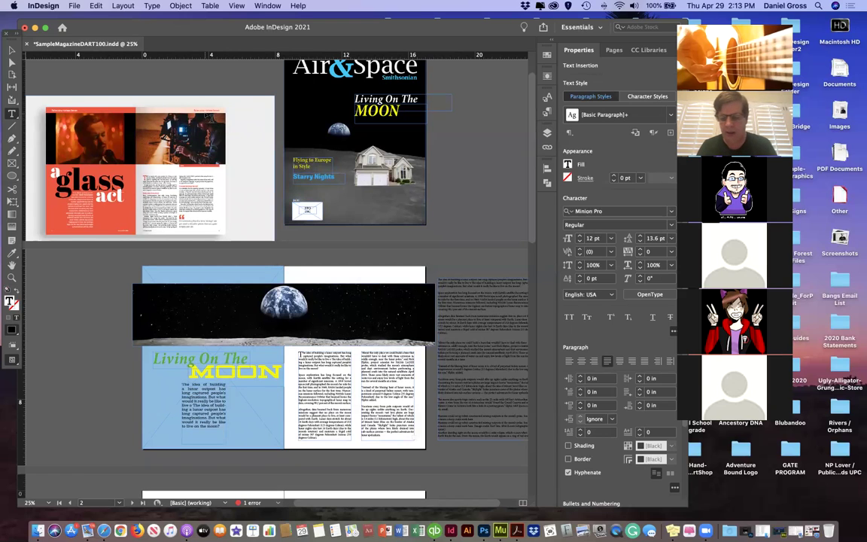
{"action": "key", "text": "super+equal"}
{"action": "scroll", "coordinate": [202, 113], "scroll_direction": "up", "scroll_amount": 4}
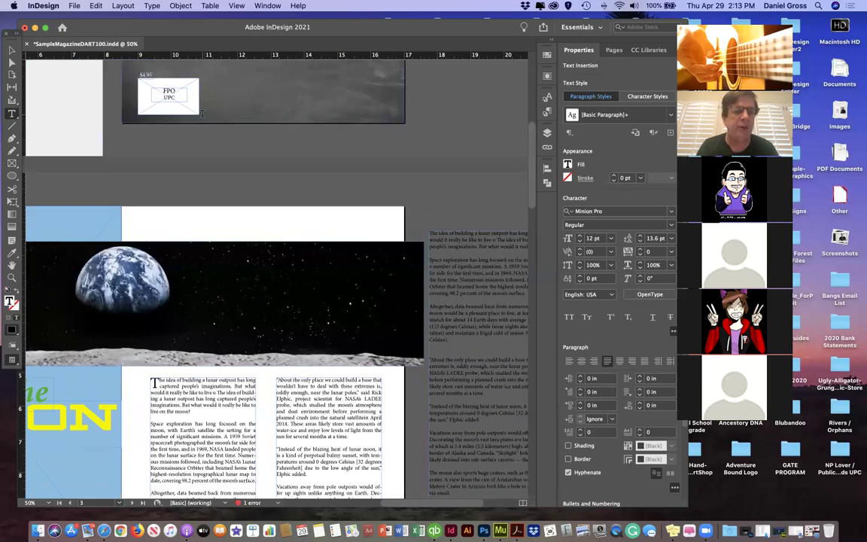
{"action": "scroll", "coordinate": [202, 113], "scroll_direction": "up", "scroll_amount": 5}
{"action": "scroll", "coordinate": [202, 113], "scroll_direction": "left", "scroll_amount": 5}
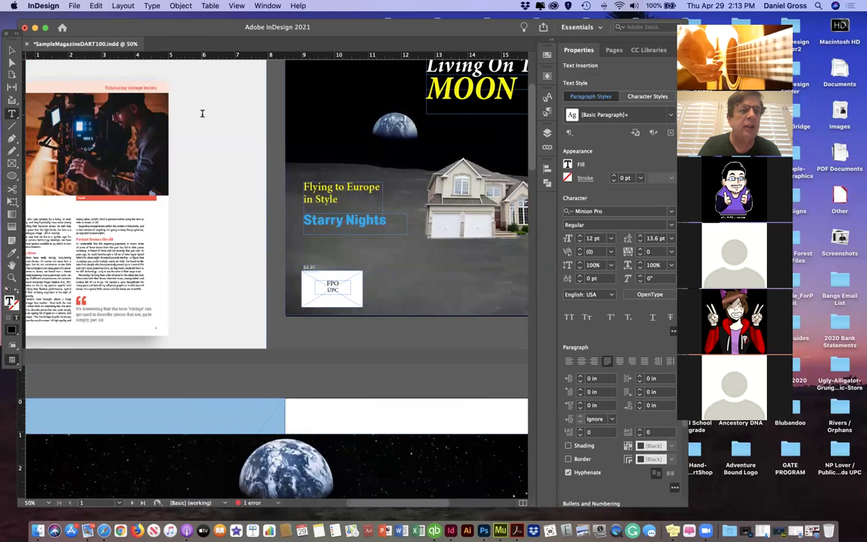
{"action": "scroll", "coordinate": [202, 113], "scroll_direction": "left", "scroll_amount": 3}
{"action": "scroll", "coordinate": [202, 113], "scroll_direction": "left", "scroll_amount": 12}
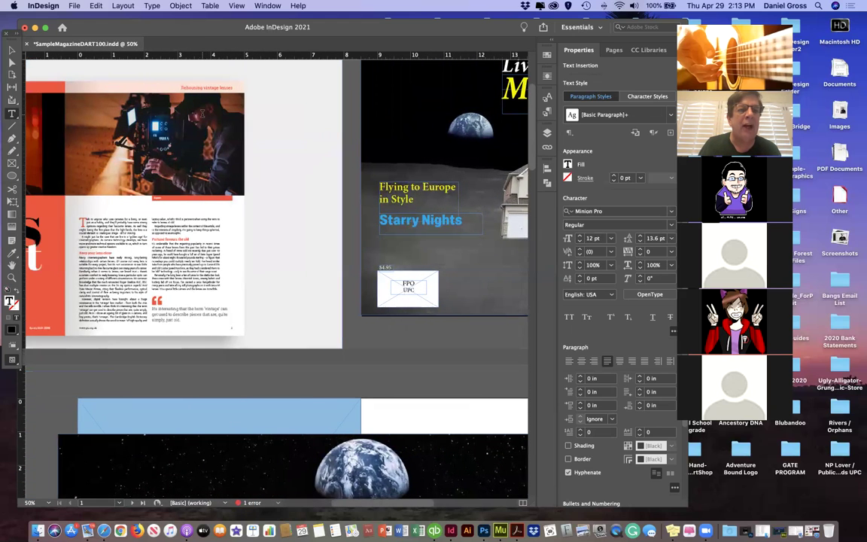
{"action": "scroll", "coordinate": [204, 118], "scroll_direction": "left", "scroll_amount": 2}
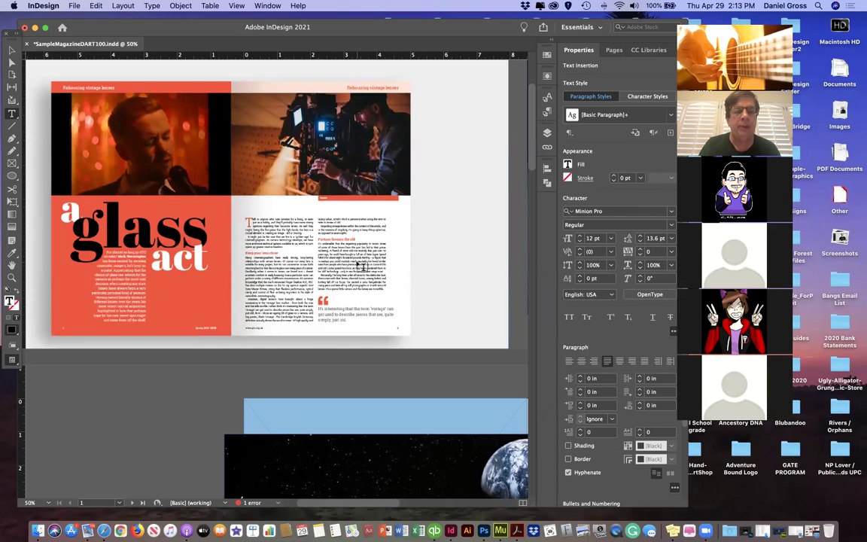
{"action": "scroll", "coordinate": [324, 241], "scroll_direction": "down", "scroll_amount": 15}
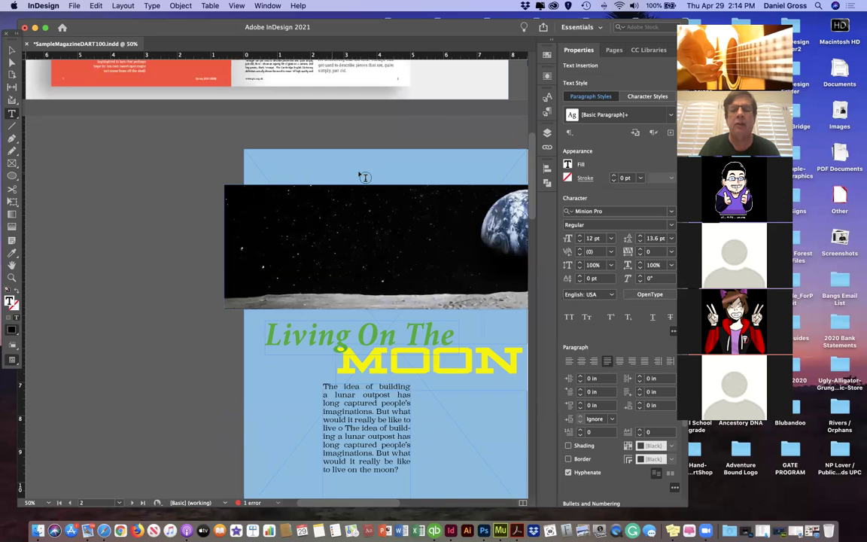
{"action": "scroll", "coordinate": [354, 177], "scroll_direction": "right", "scroll_amount": 5}
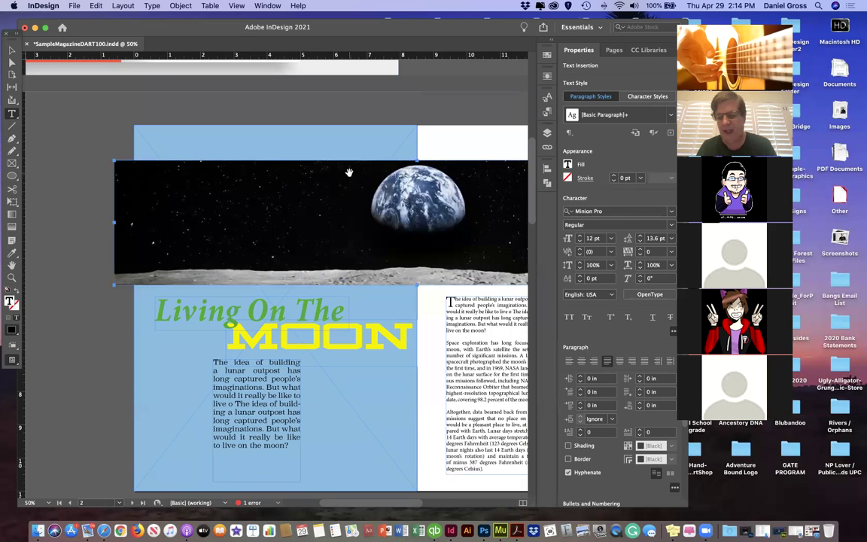
{"action": "key", "text": "super+minus"}
{"action": "key", "text": "super+minus"}
{"action": "scroll", "coordinate": [428, 285], "scroll_direction": "right", "scroll_amount": 3}
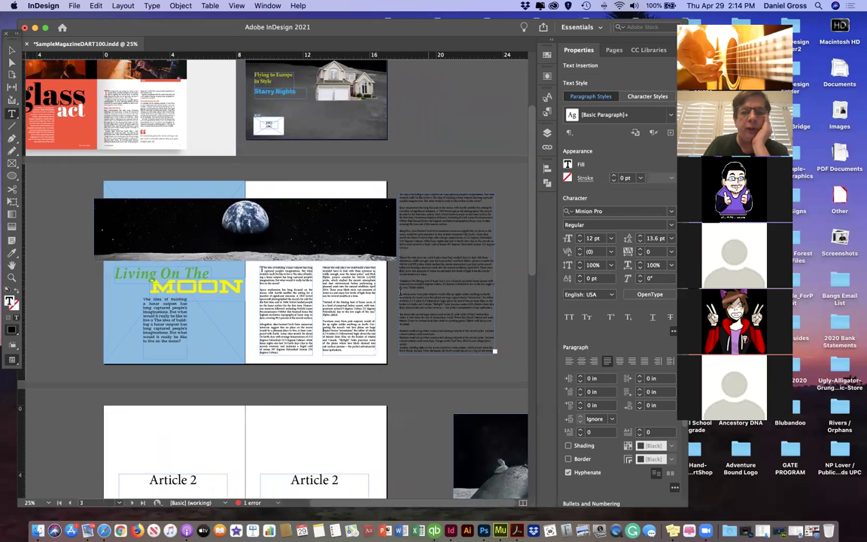
Step: Switch to the Selection tool and examine the article columns and pull quote of the "a glass act" reference up close
{"action": "left_click", "coordinate": [11, 49]}
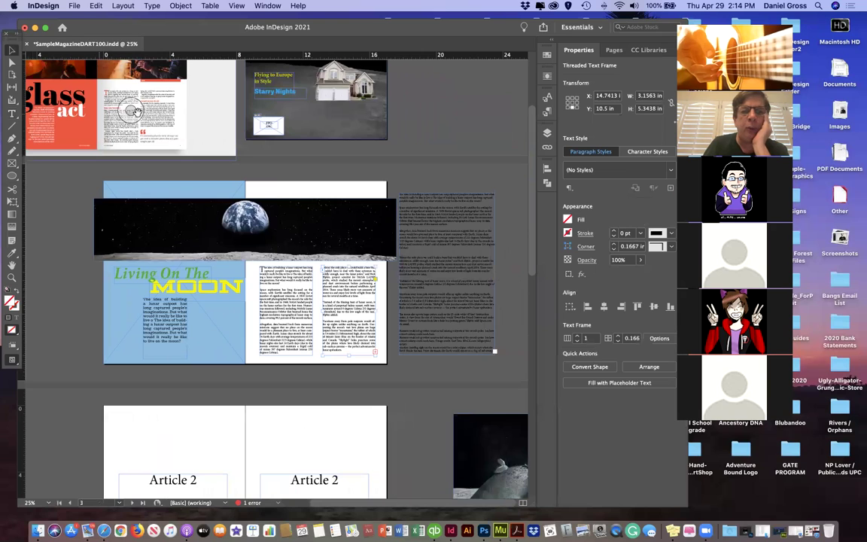
{"action": "scroll", "coordinate": [180, 178], "scroll_direction": "up", "scroll_amount": 1}
{"action": "scroll", "coordinate": [181, 178], "scroll_direction": "left", "scroll_amount": 1}
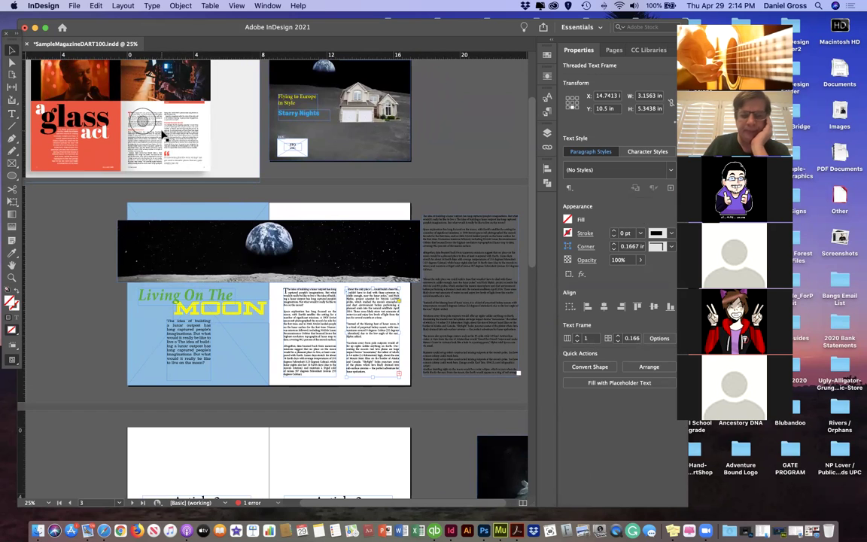
{"action": "key", "text": "super+equal"}
{"action": "key", "text": "super+equal"}
{"action": "scroll", "coordinate": [162, 134], "scroll_direction": "up", "scroll_amount": 5}
{"action": "scroll", "coordinate": [162, 134], "scroll_direction": "left", "scroll_amount": 5}
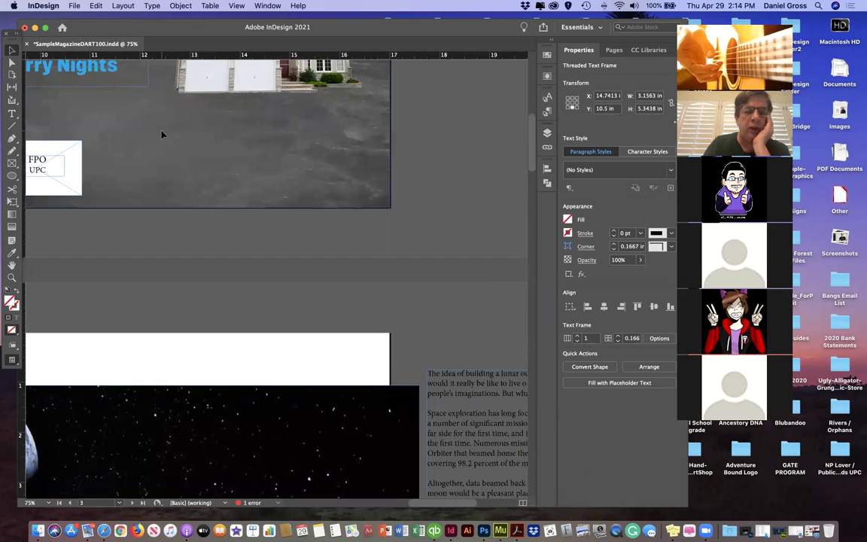
{"action": "scroll", "coordinate": [162, 134], "scroll_direction": "up", "scroll_amount": 3}
{"action": "scroll", "coordinate": [162, 134], "scroll_direction": "left", "scroll_amount": 15}
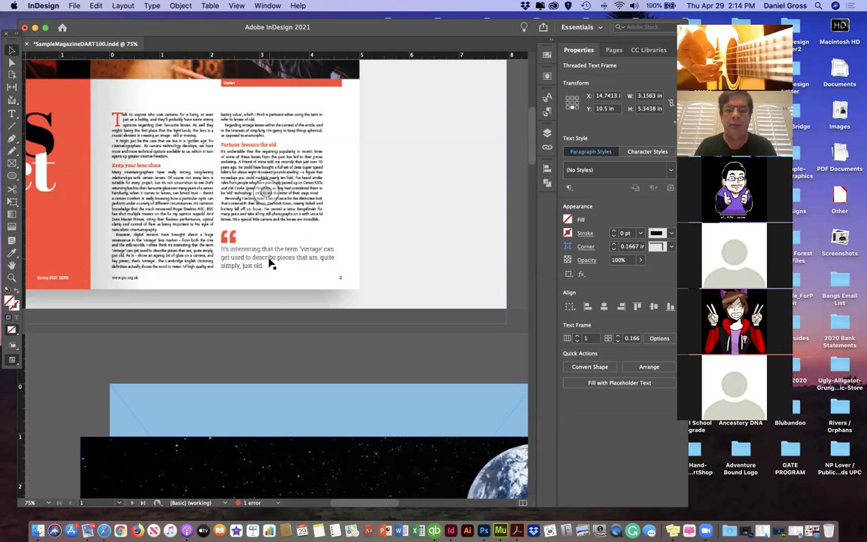
Step: Examine the two article columns and intro text beneath the Earth image on the moon spread
{"action": "scroll", "coordinate": [271, 262], "scroll_direction": "down", "scroll_amount": 10}
{"action": "key", "text": "super+minus"}
{"action": "scroll", "coordinate": [292, 253], "scroll_direction": "right", "scroll_amount": 10}
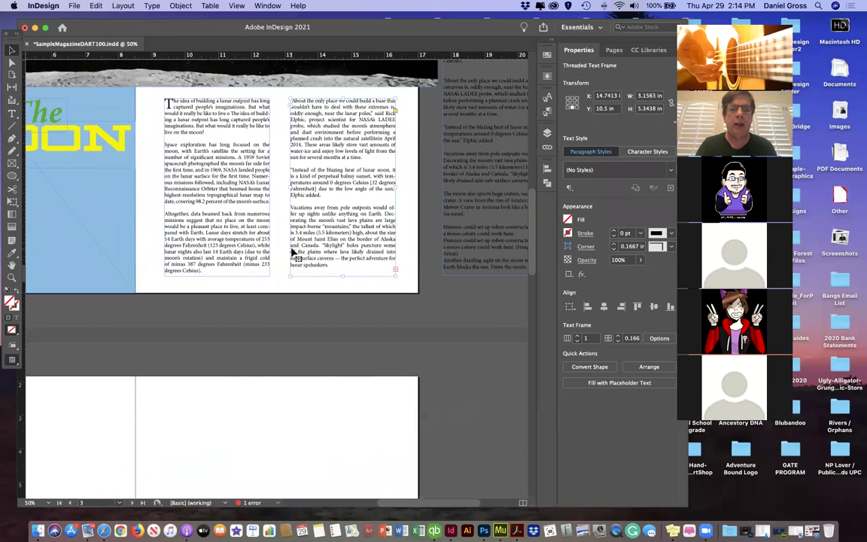
{"action": "scroll", "coordinate": [293, 254], "scroll_direction": "up", "scroll_amount": 3}
{"action": "scroll", "coordinate": [293, 253], "scroll_direction": "left", "scroll_amount": 3}
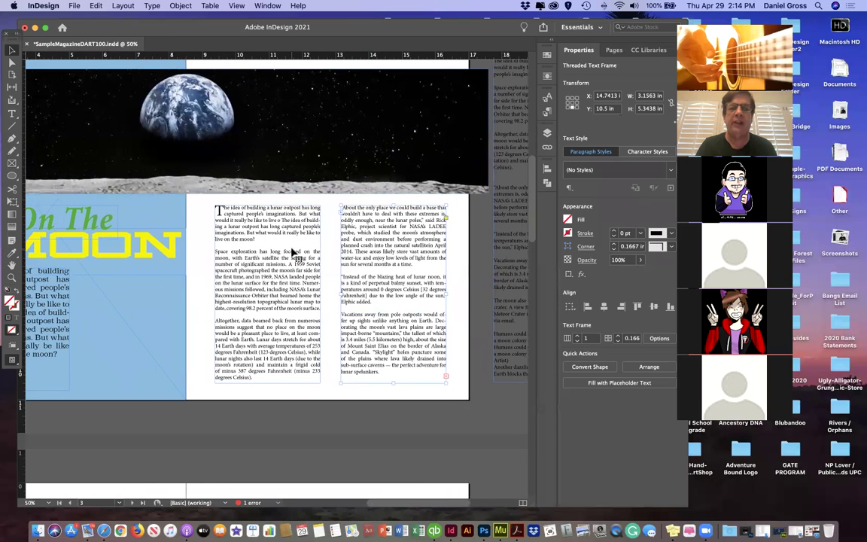
{"action": "scroll", "coordinate": [292, 253], "scroll_direction": "left", "scroll_amount": 1}
{"action": "scroll", "coordinate": [292, 254], "scroll_direction": "left", "scroll_amount": 1}
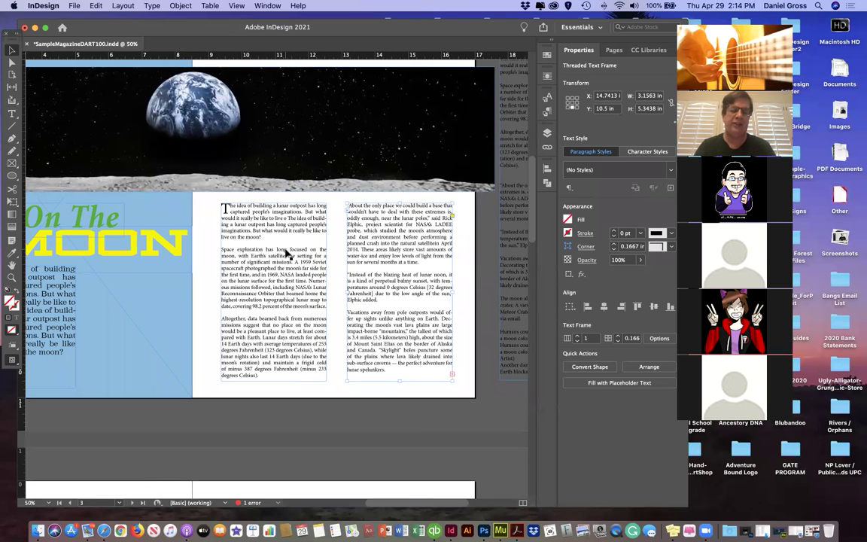
{"action": "scroll", "coordinate": [287, 255], "scroll_direction": "left", "scroll_amount": 3}
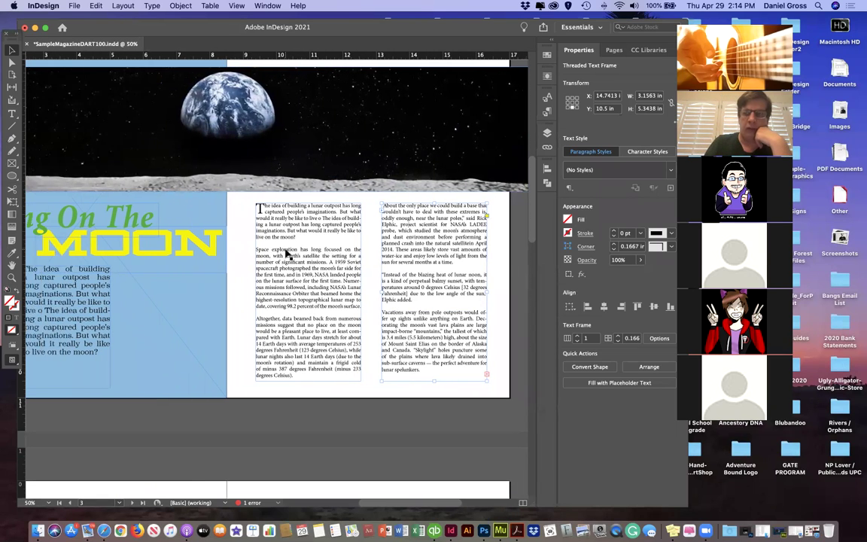
{"action": "scroll", "coordinate": [299, 267], "scroll_direction": "left", "scroll_amount": 1}
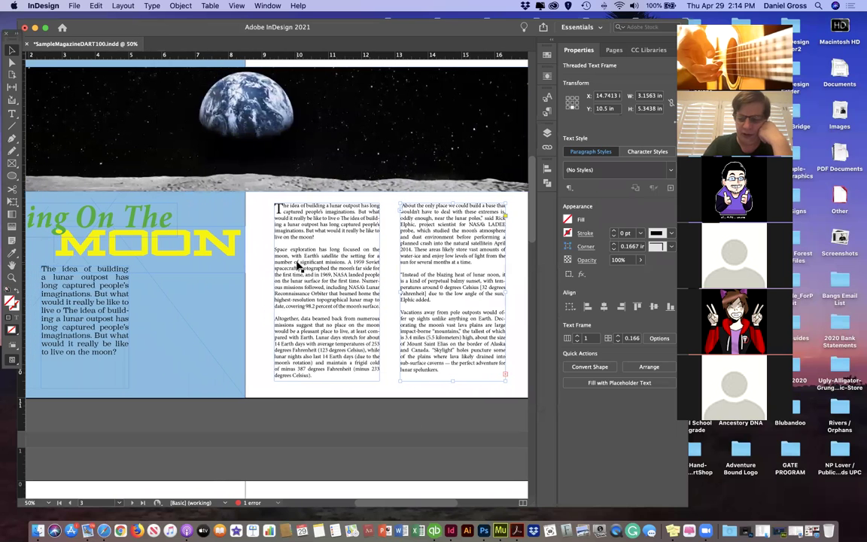
Step: Move the full-article text frame on the pasteboard slightly farther from the moon spread, to X 21.375 in and Y 10.22 in
{"action": "key", "text": "super+minus"}
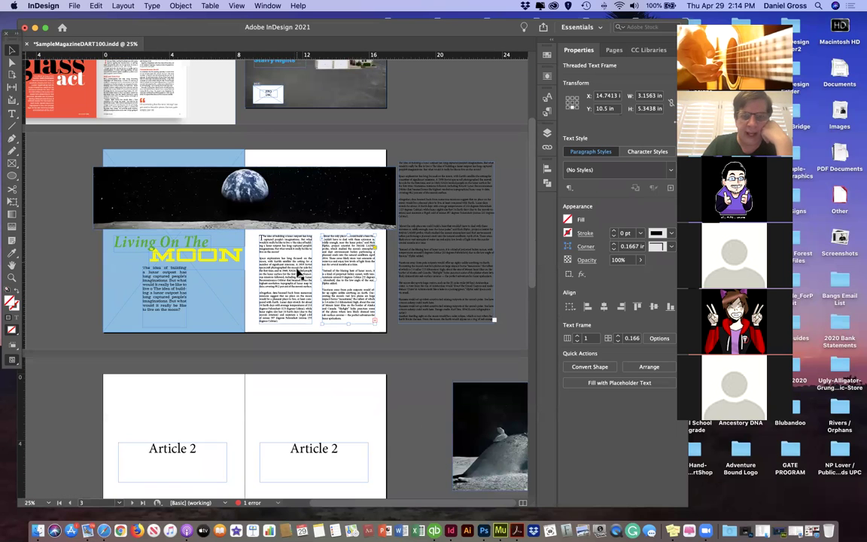
{"action": "left_click", "coordinate": [66, 221]}
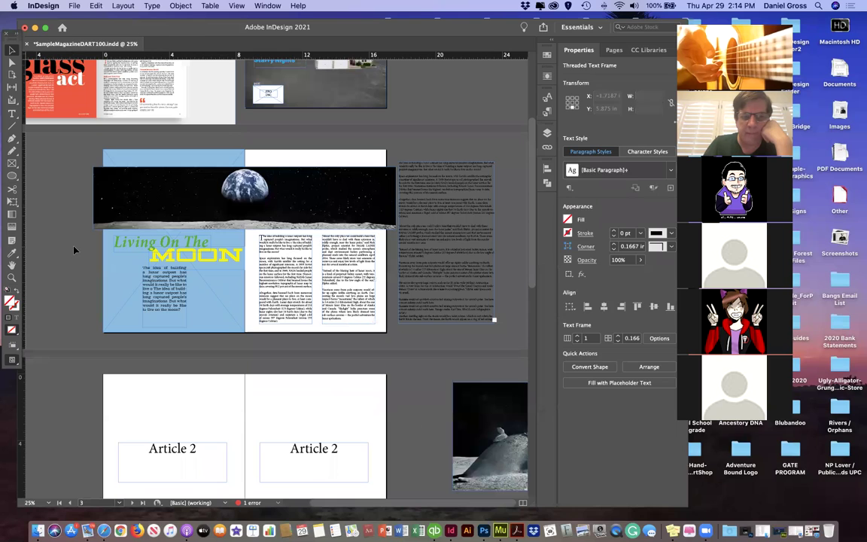
{"action": "left_click_drag", "start_coordinate": [424, 256], "coordinate": [434, 253]}
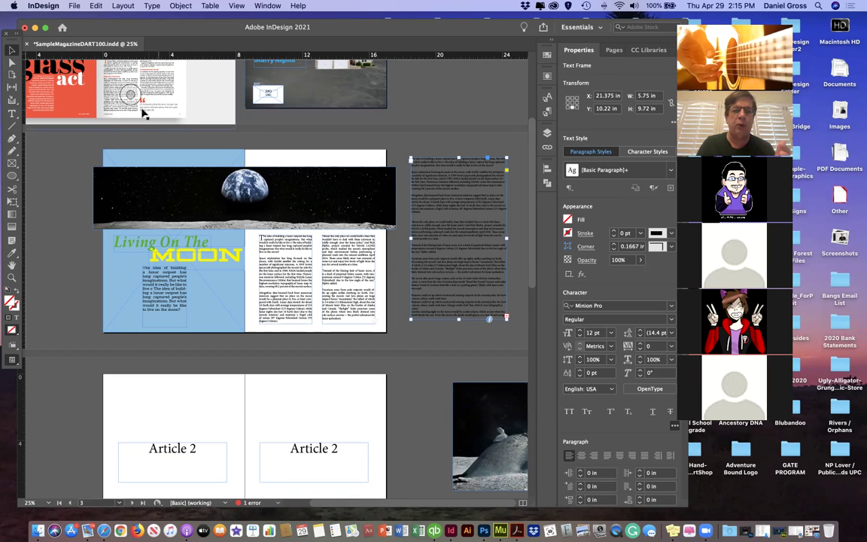
Step: Try shortening the second article column on the moon spread to a height of 3.25 in
{"action": "left_click", "coordinate": [344, 301]}
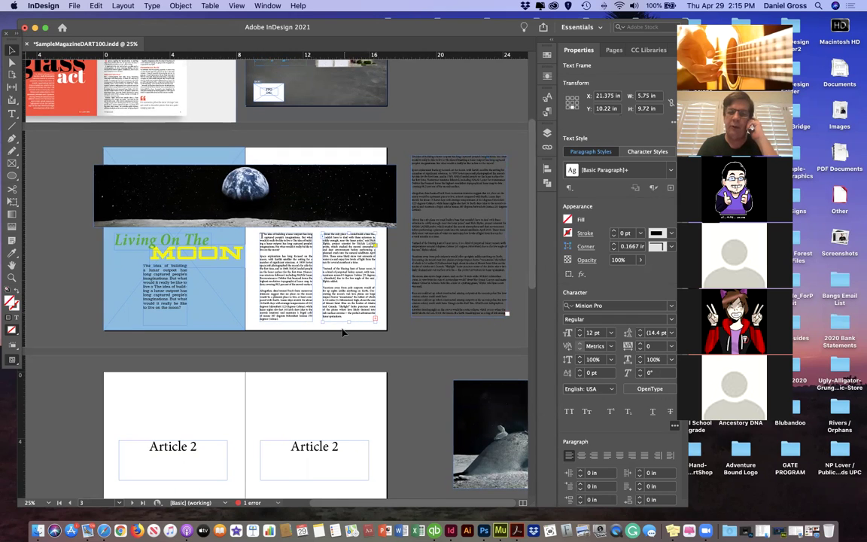
{"action": "left_click", "coordinate": [346, 298]}
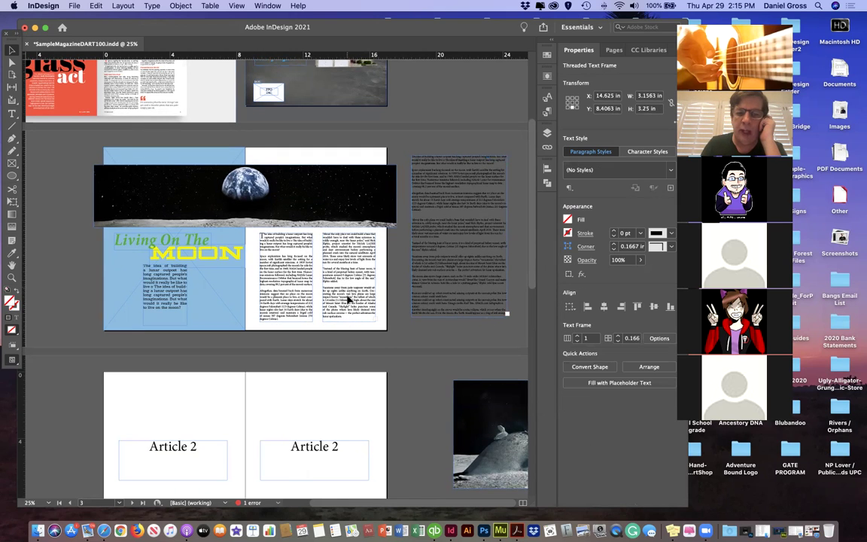
{"action": "left_click_drag", "start_coordinate": [349, 300], "coordinate": [346, 295]}
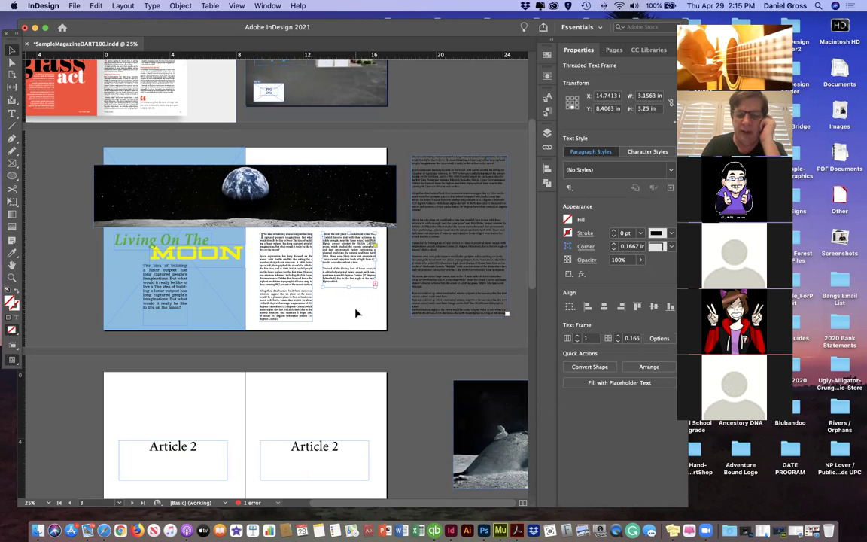
{"action": "left_click_drag", "start_coordinate": [355, 310], "coordinate": [354, 311]}
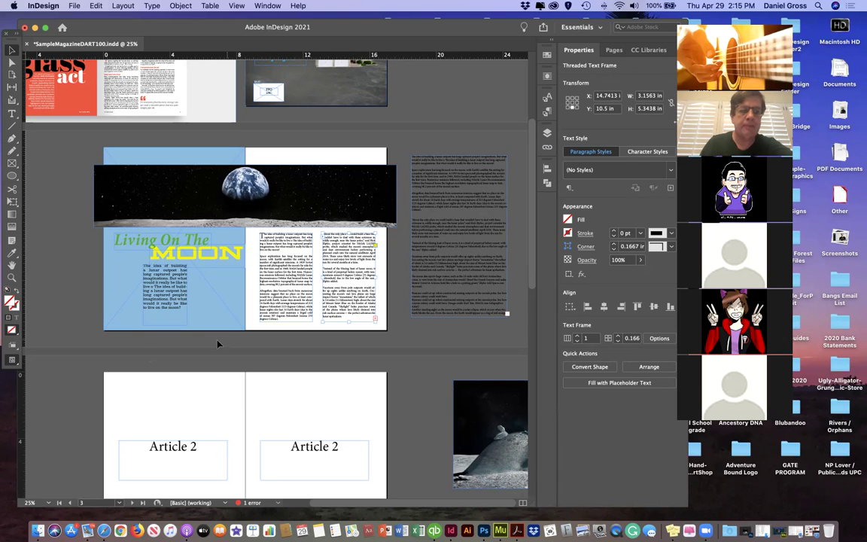
Step: Examine the moon spread together with the cover in Preview mode with nothing selected, and return to Normal view
{"action": "left_click", "coordinate": [12, 360]}
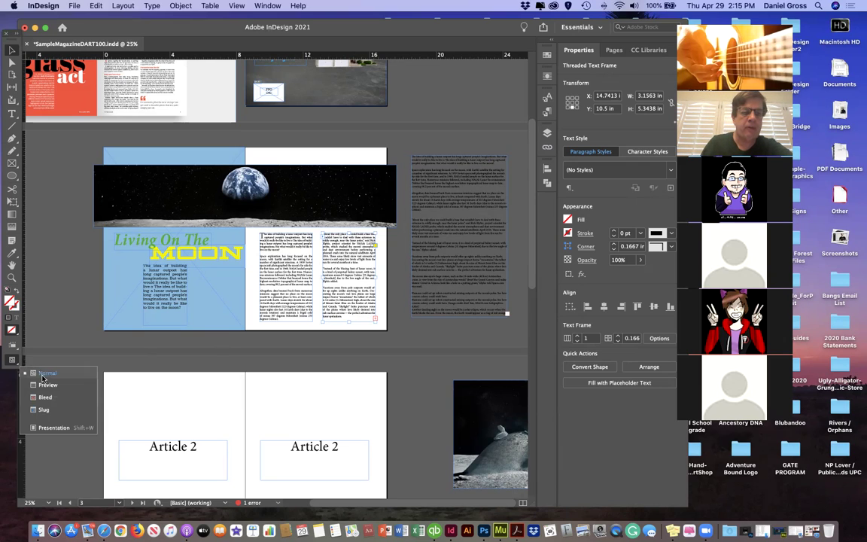
{"action": "left_click", "coordinate": [46, 385]}
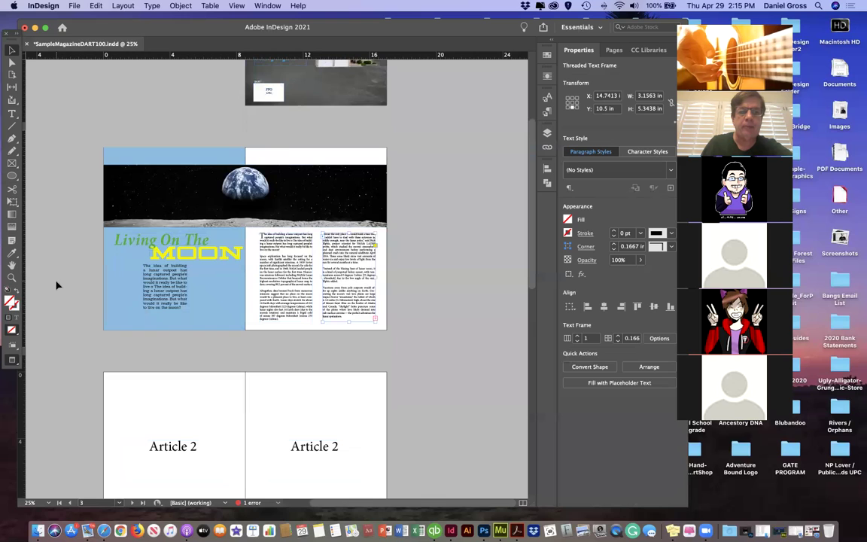
{"action": "left_click", "coordinate": [56, 284]}
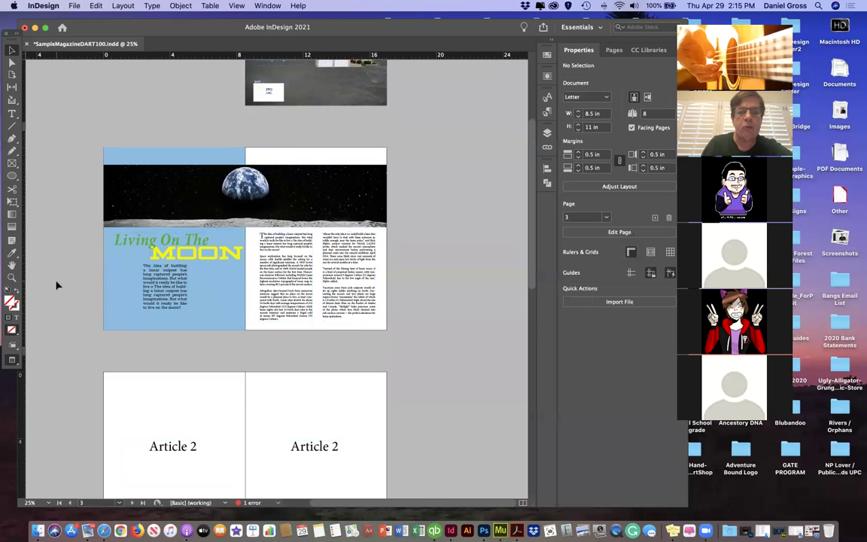
{"action": "scroll", "coordinate": [57, 285], "scroll_direction": "up", "scroll_amount": 3}
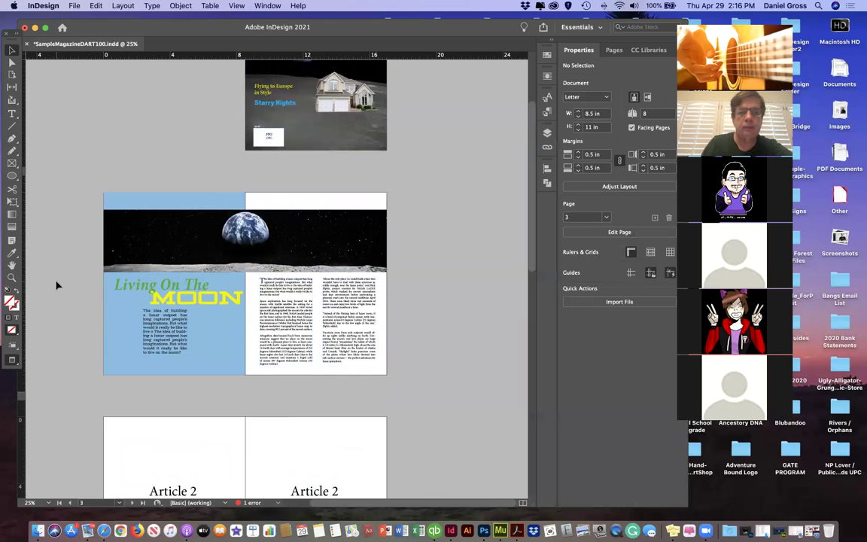
{"action": "scroll", "coordinate": [56, 284], "scroll_direction": "up", "scroll_amount": 2}
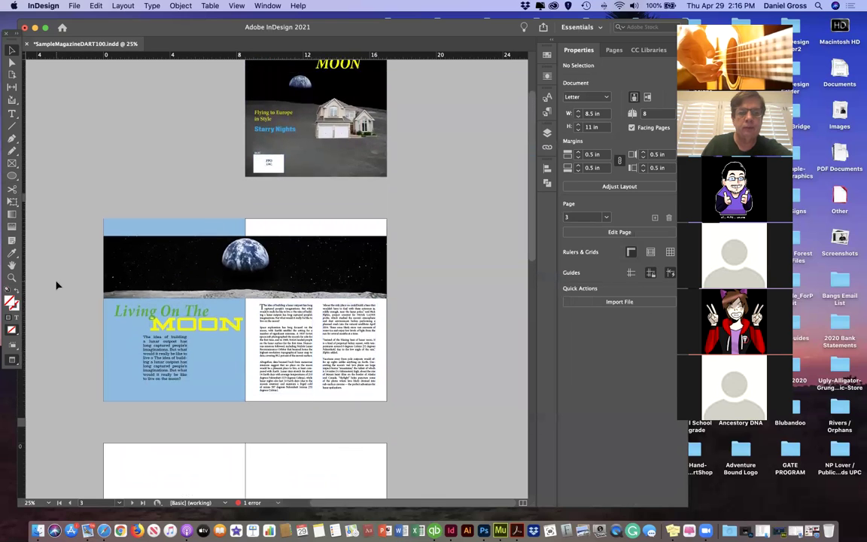
{"action": "left_click", "coordinate": [12, 362]}
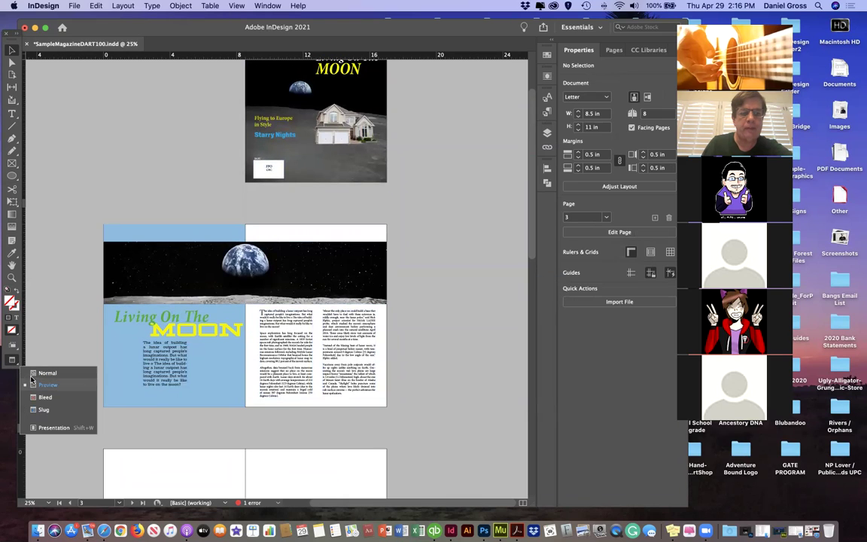
{"action": "left_click", "coordinate": [41, 373]}
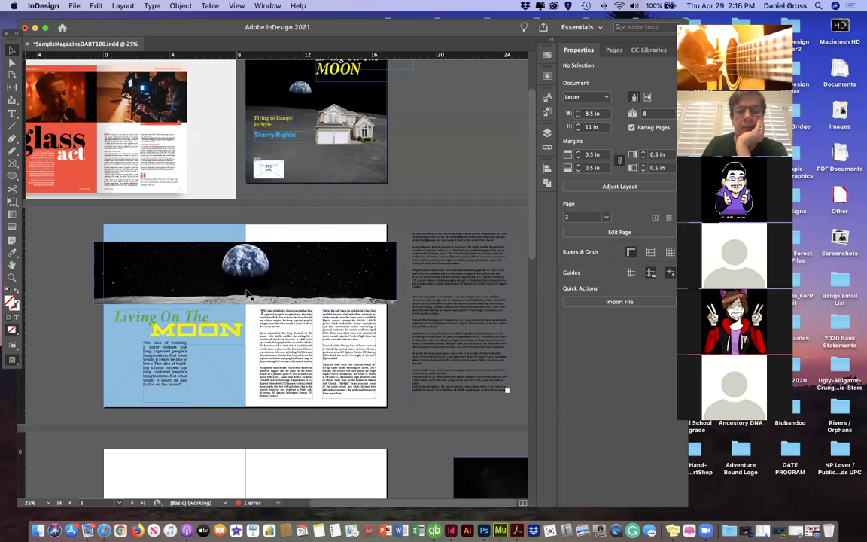
Step: Shift the Earth picture toward the left page inside its frame and enlarge it to about 20.59 by 13.7 in
{"action": "left_click", "coordinate": [256, 264]}
{"action": "left_click", "coordinate": [256, 264]}
{"action": "left_click_drag", "start_coordinate": [255, 263], "coordinate": [223, 269]}
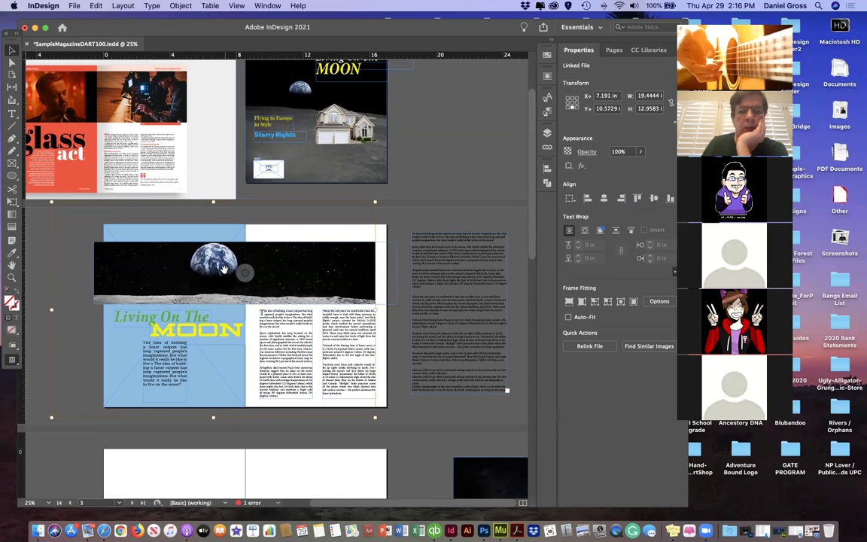
{"action": "left_click", "coordinate": [224, 269]}
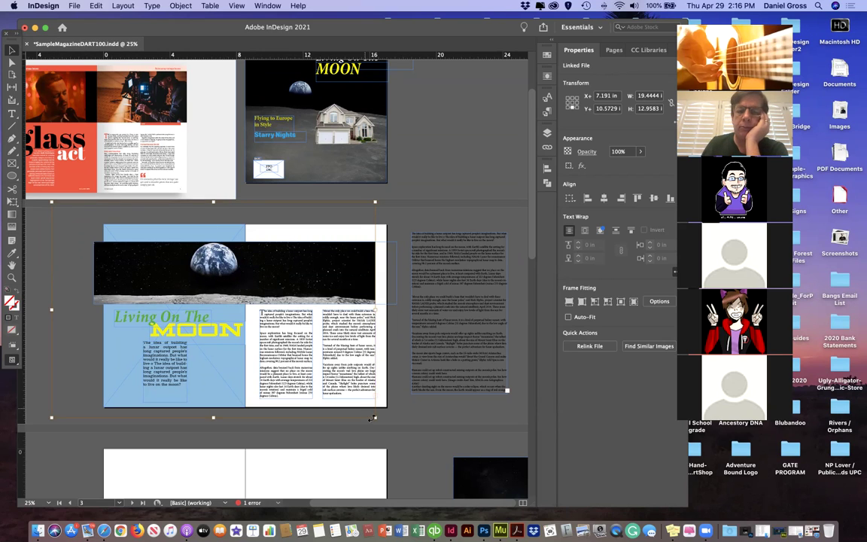
{"action": "left_click_drag", "start_coordinate": [375, 417], "coordinate": [393, 430]}
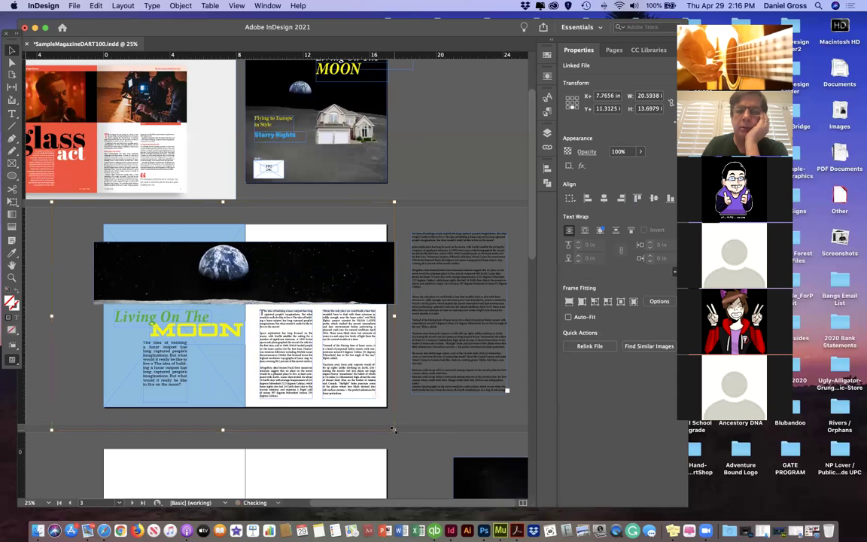
Step: Nudge the Earth picture inside its frame to about X+ 7.65 in and Y+ 11.23 in
{"action": "key", "text": "Left"}
{"action": "key", "text": "Left"}
{"action": "key", "text": "Left"}
{"action": "key", "text": "Left"}
{"action": "key", "text": "Left"}
{"action": "key", "text": "Left"}
{"action": "key", "text": "Left"}
{"action": "key", "text": "Left"}
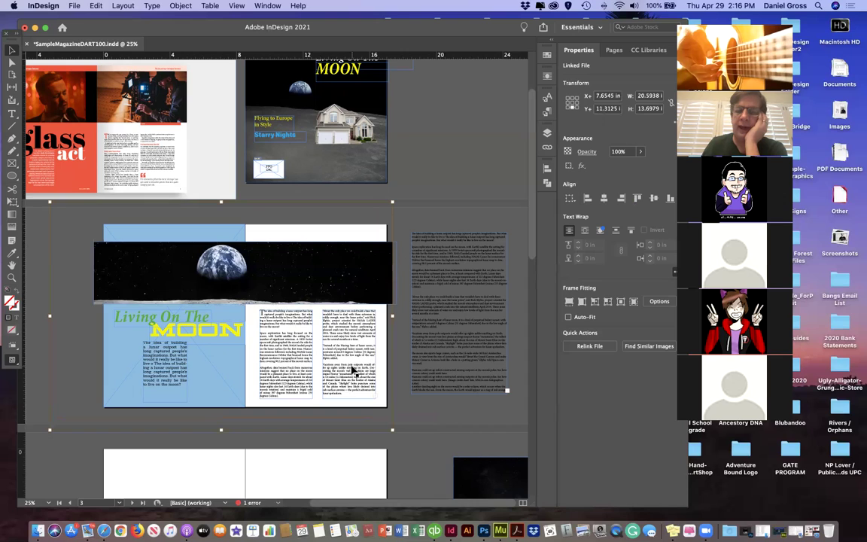
{"action": "key", "text": "Down"}
{"action": "key", "text": "Down"}
{"action": "key", "text": "Down"}
{"action": "key", "text": "Down"}
{"action": "key", "text": "Down"}
{"action": "key", "text": "Down"}
{"action": "key", "text": "Down"}
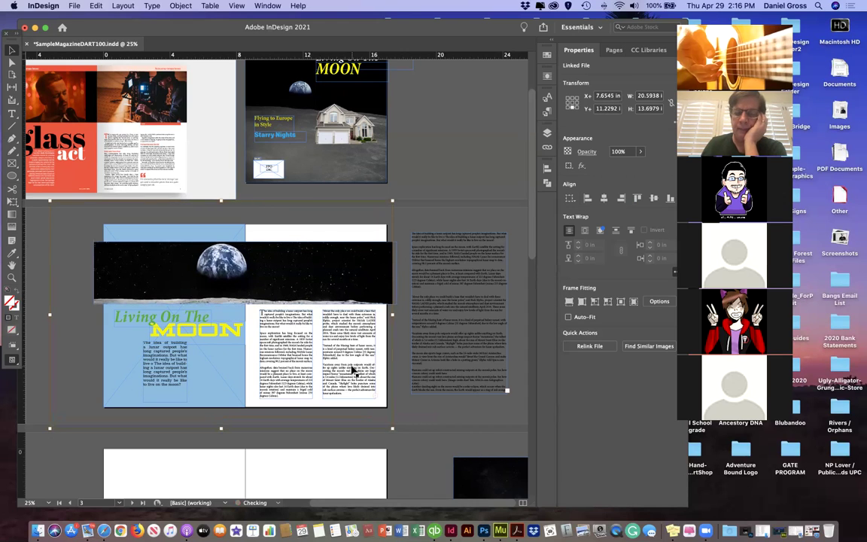
Step: Extend the top edge of the Earth picture's frame upward to a frame height of 3.9375 in
{"action": "scroll", "coordinate": [323, 284], "scroll_direction": "up", "scroll_amount": 3}
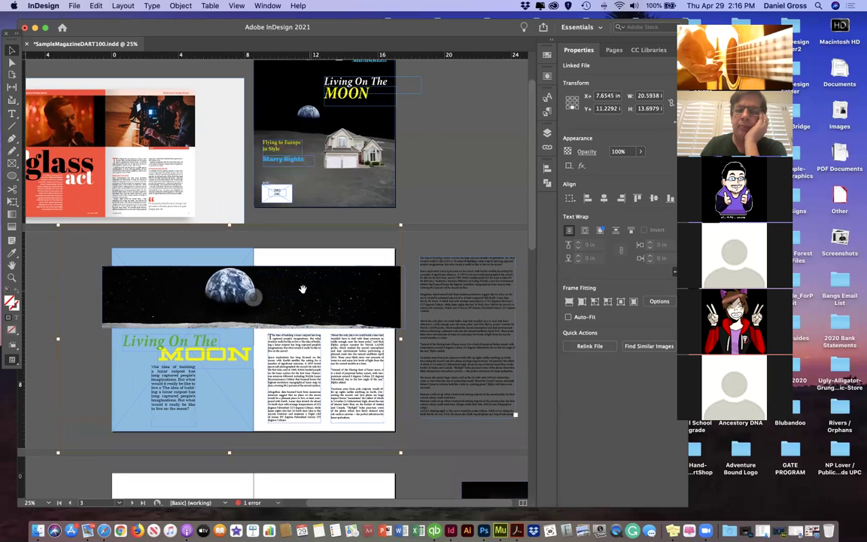
{"action": "left_click", "coordinate": [253, 268]}
{"action": "left_click_drag", "start_coordinate": [253, 268], "coordinate": [251, 263]}
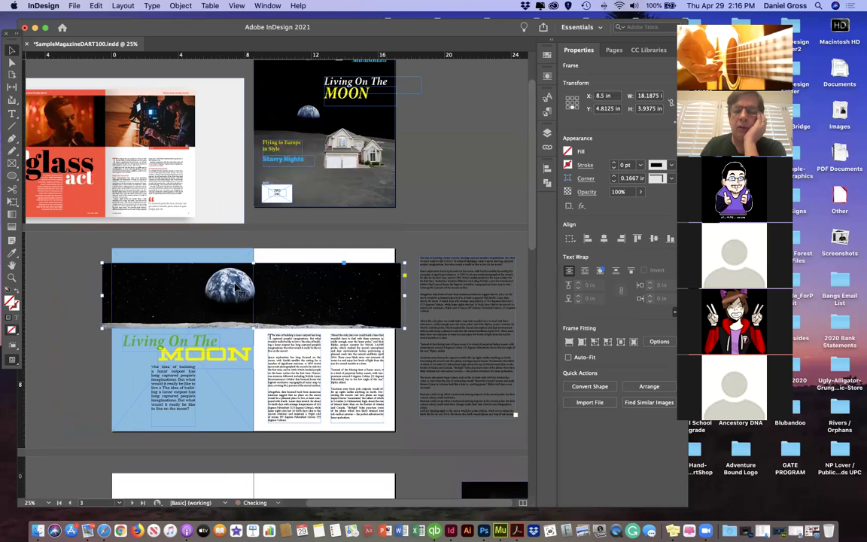
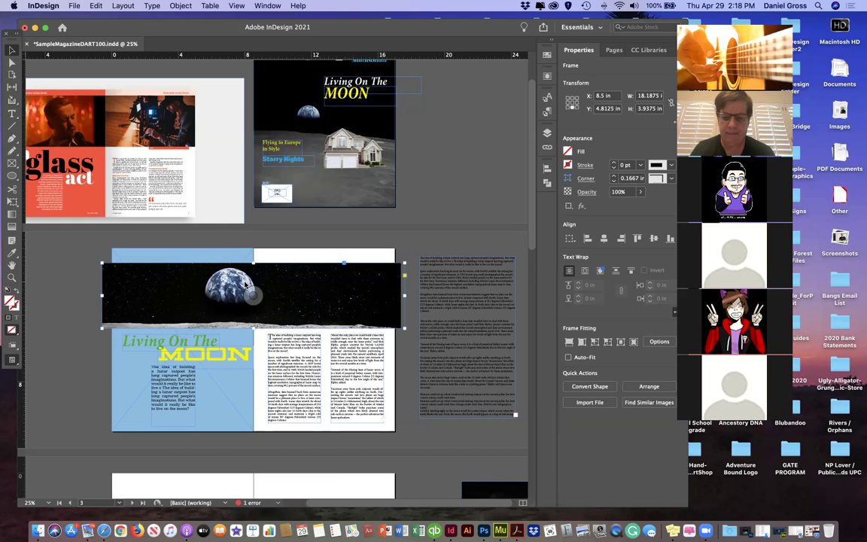
Step: Switch to Preview mode with nothing selected and examine the Earth picture, headline and article columns up close
{"action": "key", "text": "super+equal"}
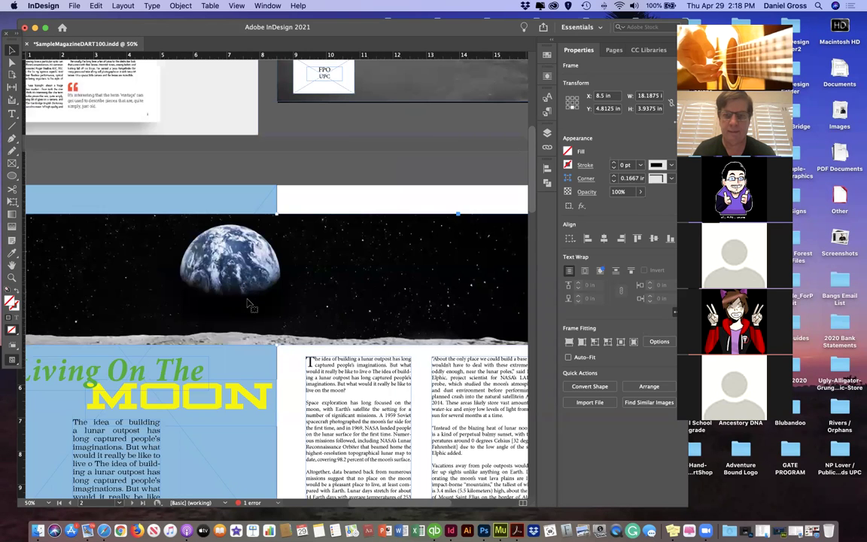
{"action": "scroll", "coordinate": [249, 305], "scroll_direction": "down", "scroll_amount": 5}
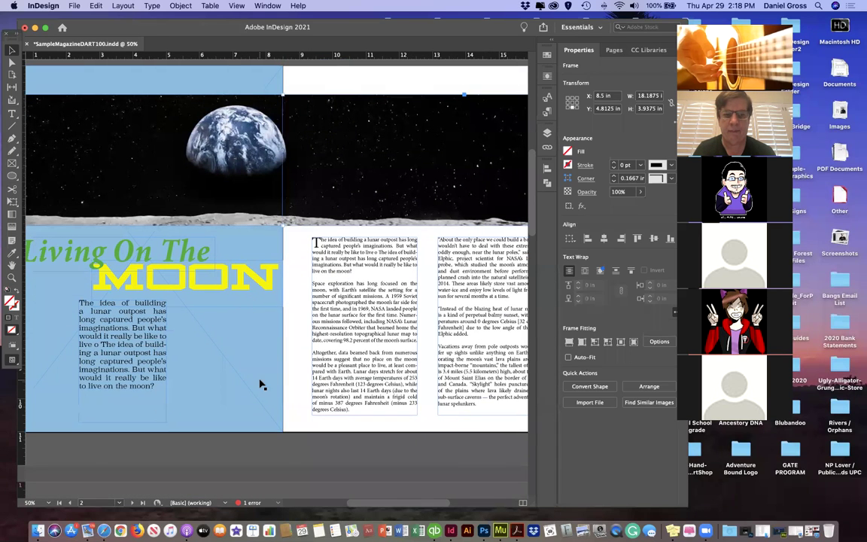
{"action": "left_click", "coordinate": [262, 380]}
{"action": "left_click_drag", "start_coordinate": [14, 361], "coordinate": [33, 381]}
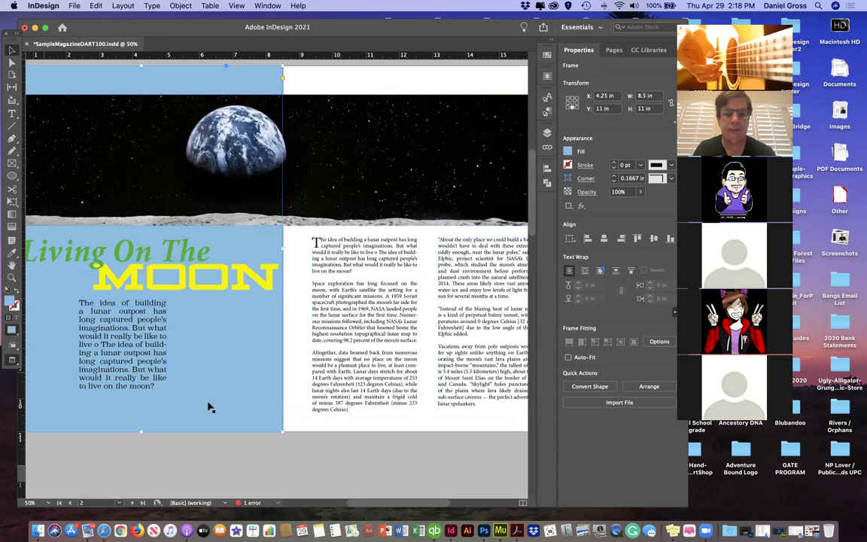
{"action": "left_click", "coordinate": [295, 462]}
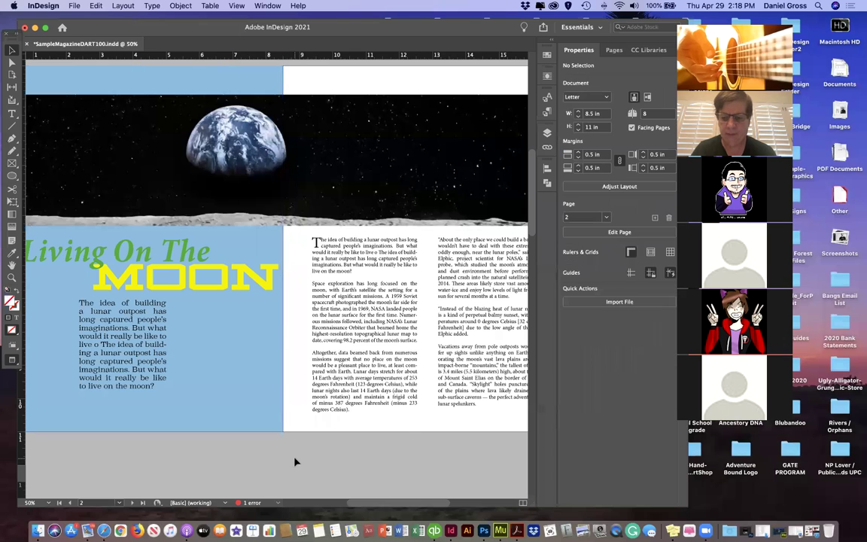
Step: Examine the whole moon spread in relation to the cover and the Article 2 and Article 3 placeholder pages
{"action": "key", "text": "super+minus"}
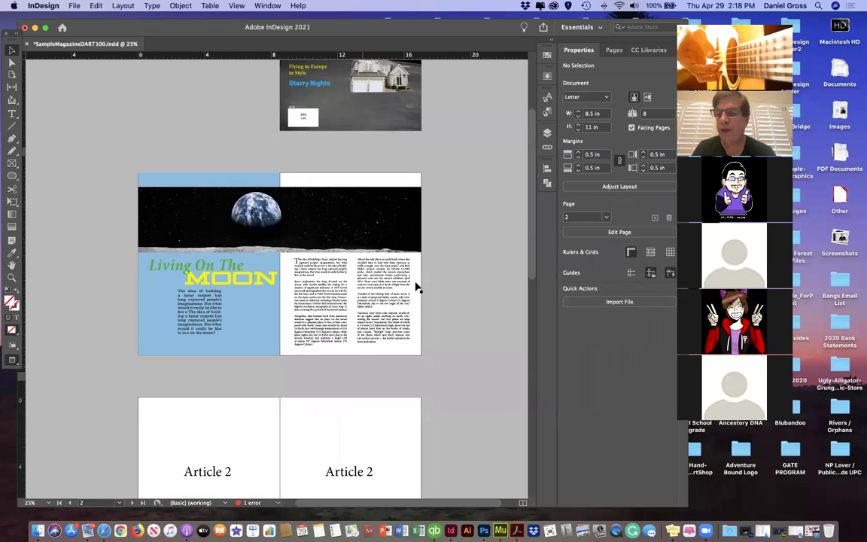
{"action": "scroll", "coordinate": [412, 376], "scroll_direction": "down", "scroll_amount": 3}
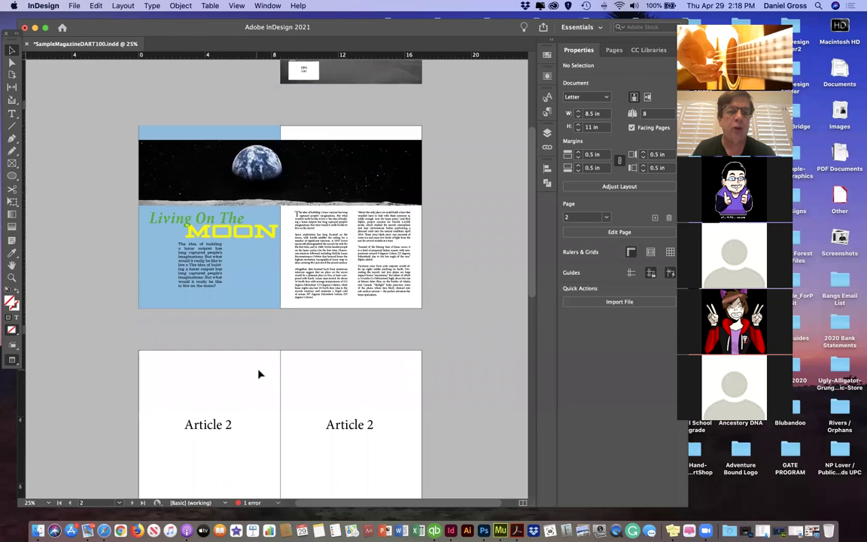
{"action": "scroll", "coordinate": [258, 374], "scroll_direction": "down", "scroll_amount": 5}
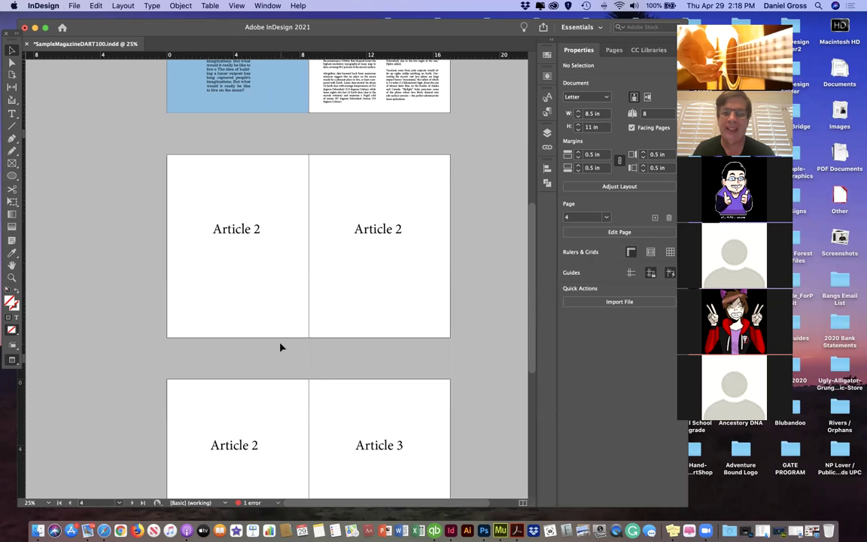
{"action": "scroll", "coordinate": [280, 347], "scroll_direction": "up", "scroll_amount": 6}
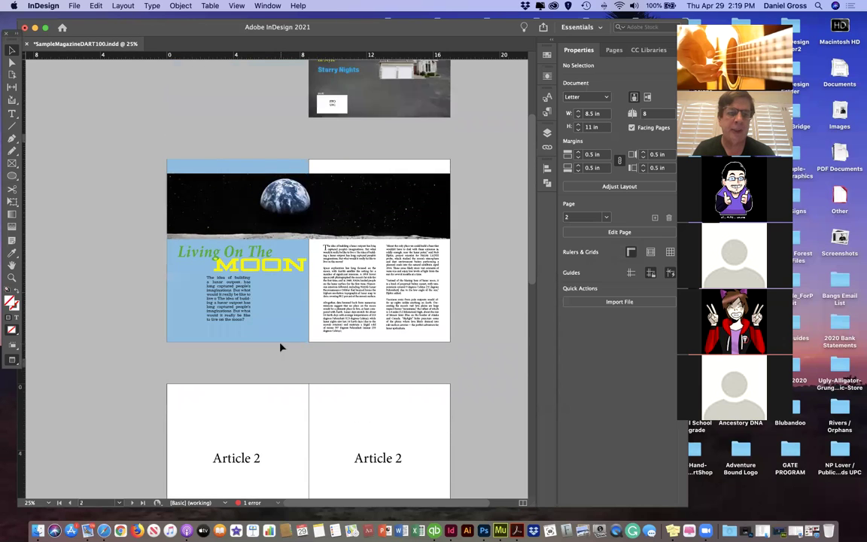
{"action": "scroll", "coordinate": [280, 347], "scroll_direction": "up", "scroll_amount": 2}
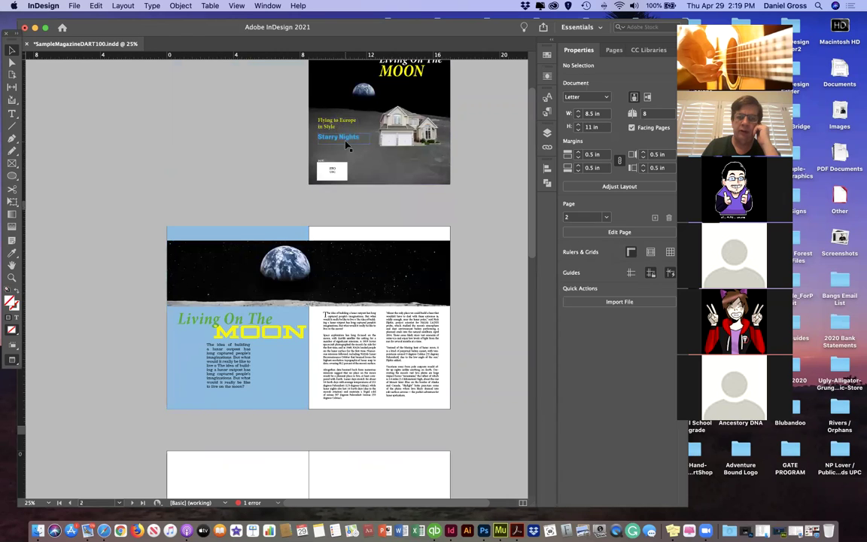
{"action": "scroll", "coordinate": [346, 146], "scroll_direction": "up", "scroll_amount": 1}
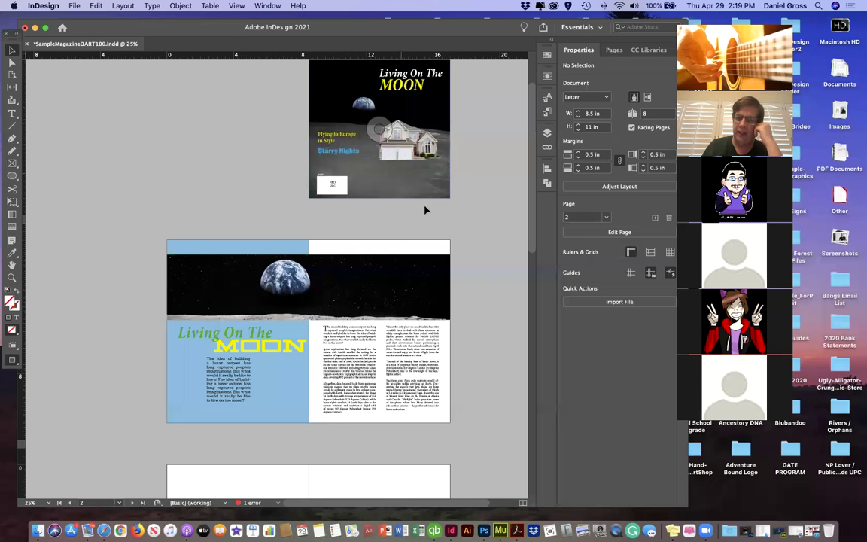
{"action": "scroll", "coordinate": [483, 237], "scroll_direction": "down", "scroll_amount": 5}
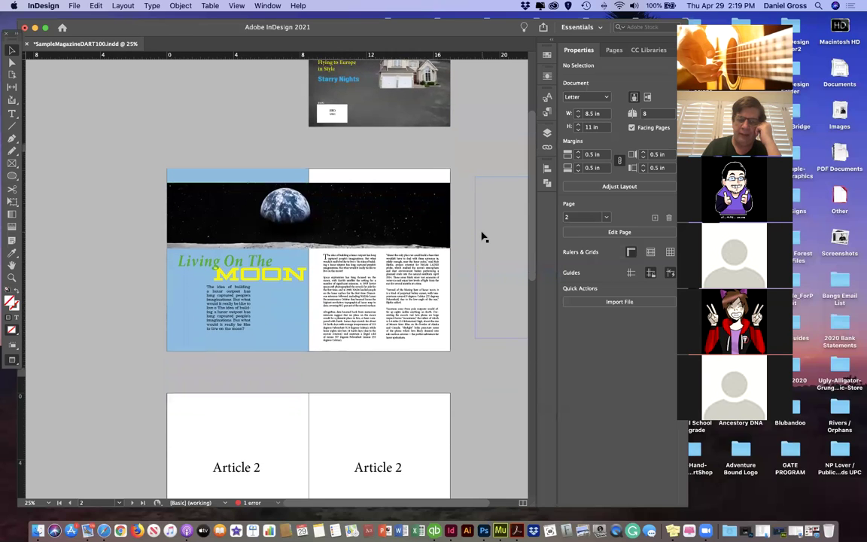
{"action": "scroll", "coordinate": [483, 238], "scroll_direction": "down", "scroll_amount": 9}
{"action": "scroll", "coordinate": [483, 237], "scroll_direction": "up", "scroll_amount": 7}
{"action": "scroll", "coordinate": [482, 236], "scroll_direction": "up", "scroll_amount": 5}
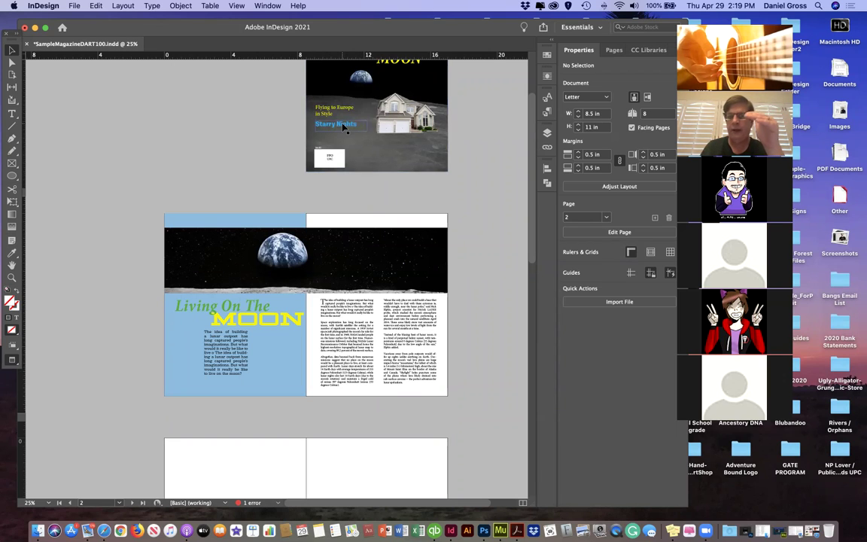
{"action": "left_click", "coordinate": [161, 127]}
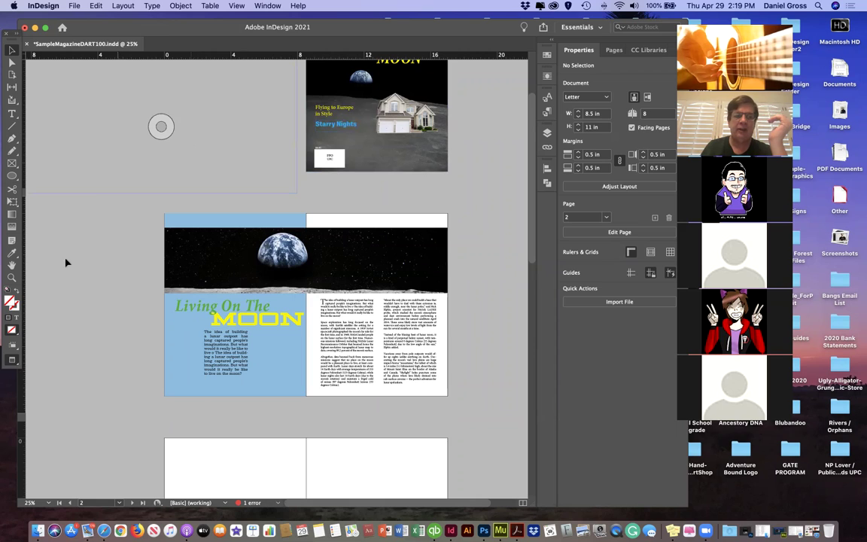
Step: Return to Normal screen mode and move the "a glass act" reference spread down beside the moon spread, to about X -9.64 in, Y 9.84 in
{"action": "left_click", "coordinate": [339, 105]}
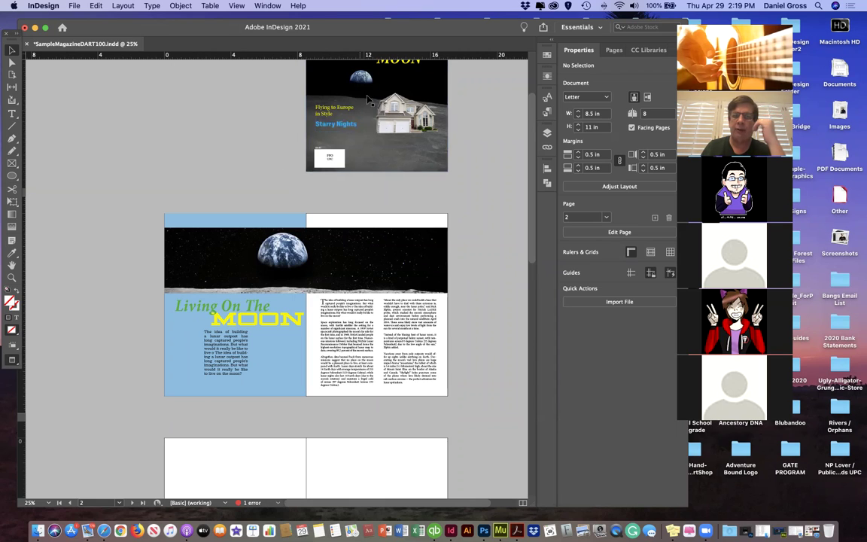
{"action": "left_click", "coordinate": [12, 360]}
{"action": "left_click", "coordinate": [47, 372]}
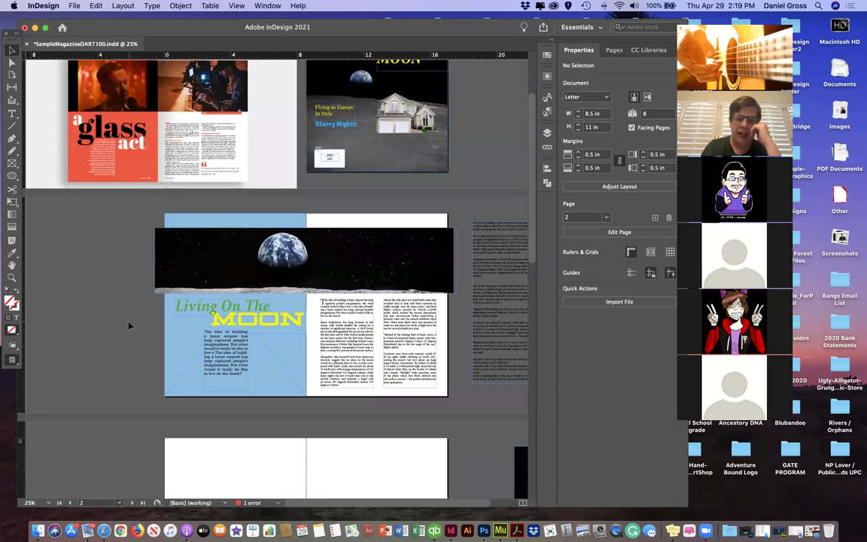
{"action": "scroll", "coordinate": [129, 326], "scroll_direction": "up", "scroll_amount": 2}
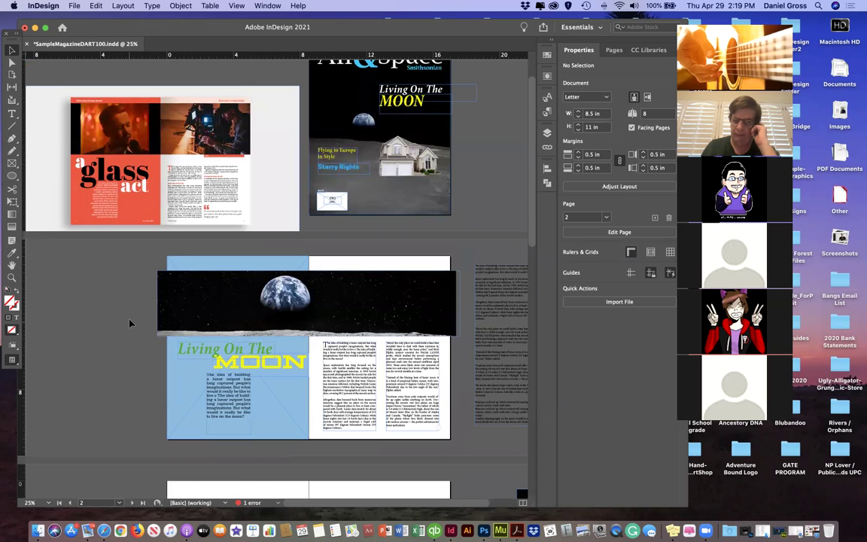
{"action": "scroll", "coordinate": [126, 325], "scroll_direction": "up", "scroll_amount": 1}
{"action": "left_click_drag", "start_coordinate": [174, 198], "coordinate": [76, 335]}
{"action": "left_click_drag", "start_coordinate": [114, 363], "coordinate": [78, 374]}
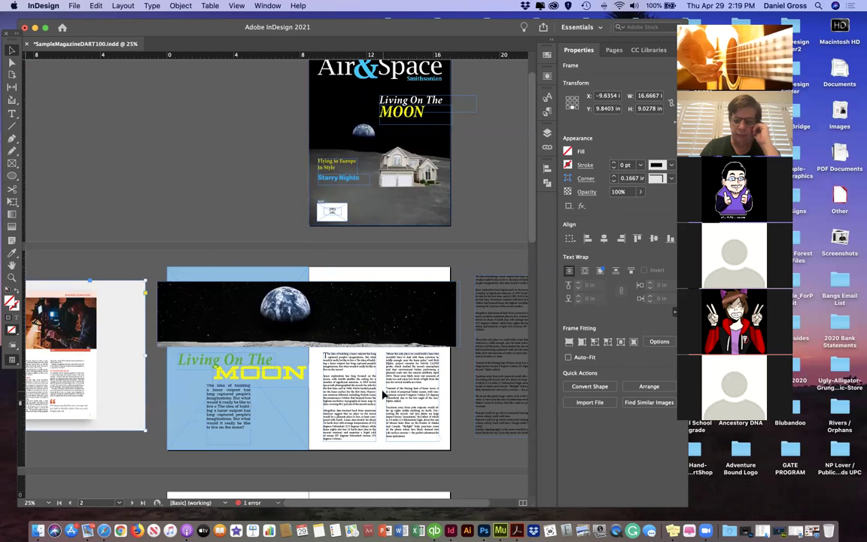
Step: Shift the picture content inside the moon base frame on the Article 2 pasteboard to about X+ 2.03 in and Y+ 7.88 in
{"action": "key", "text": "super+minus"}
{"action": "left_click", "coordinate": [395, 344]}
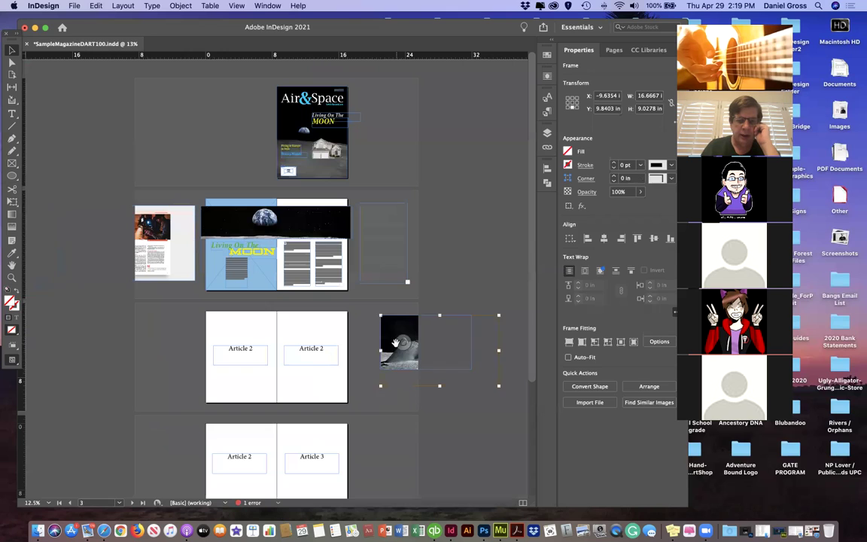
{"action": "left_click_drag", "start_coordinate": [396, 343], "coordinate": [373, 294]}
{"action": "left_click_drag", "start_coordinate": [391, 336], "coordinate": [396, 345]}
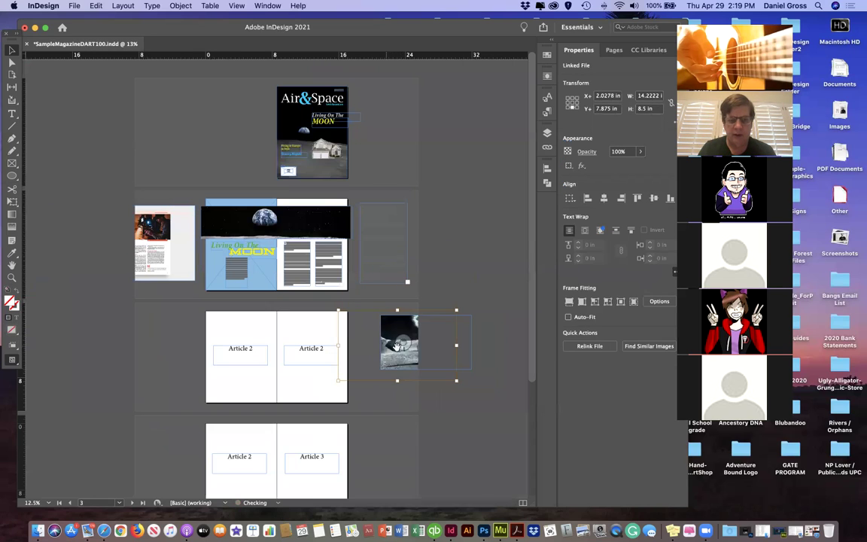
Step: Move the moon base picture frame toward the Article 2 page, to about X 19.04 in and Y 3.52 in
{"action": "key", "text": "super+equal"}
{"action": "key", "text": "super+equal"}
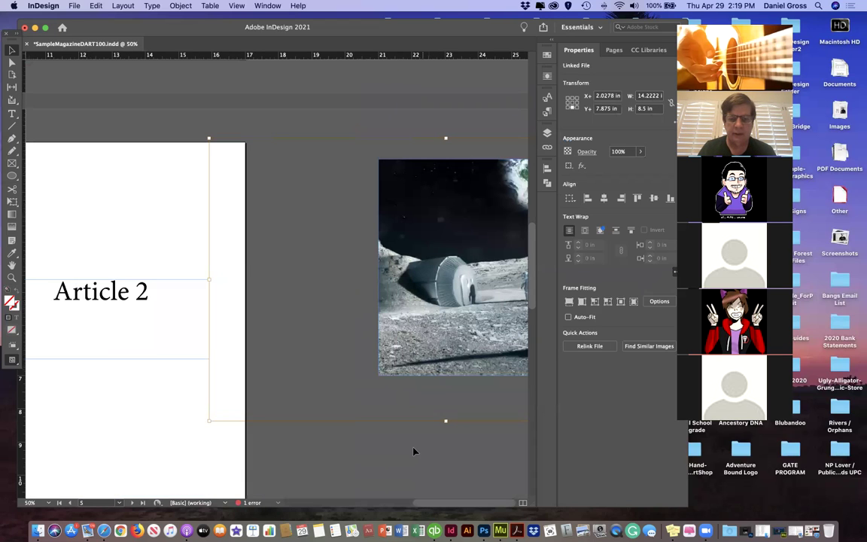
{"action": "left_click", "coordinate": [422, 373]}
{"action": "left_click", "coordinate": [435, 339]}
{"action": "left_click_drag", "start_coordinate": [436, 336], "coordinate": [328, 355]}
{"action": "scroll", "coordinate": [329, 355], "scroll_direction": "up", "scroll_amount": 5}
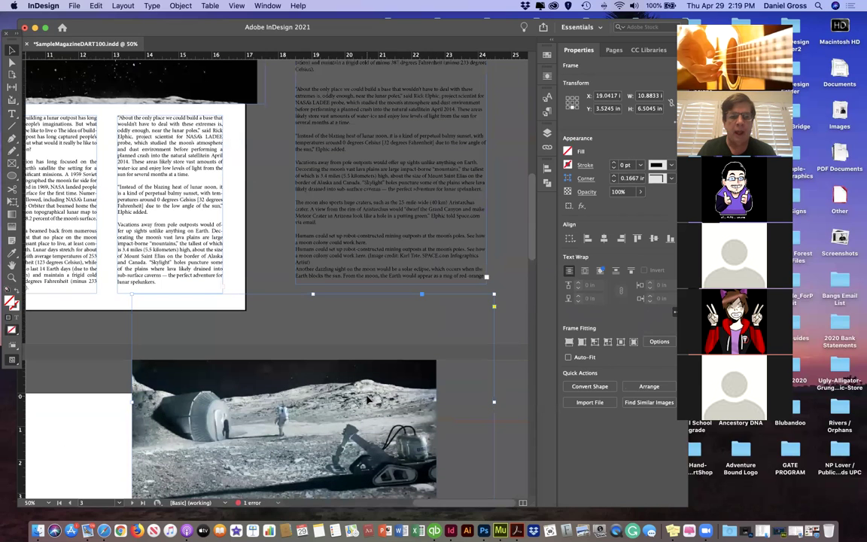
Step: Shorten the second article column to about 3.06 in high and place the moon base picture frame beneath it, sized about 3.64 × 2.50 in
{"action": "left_click", "coordinate": [167, 271]}
{"action": "left_click_drag", "start_coordinate": [154, 271], "coordinate": [169, 224]}
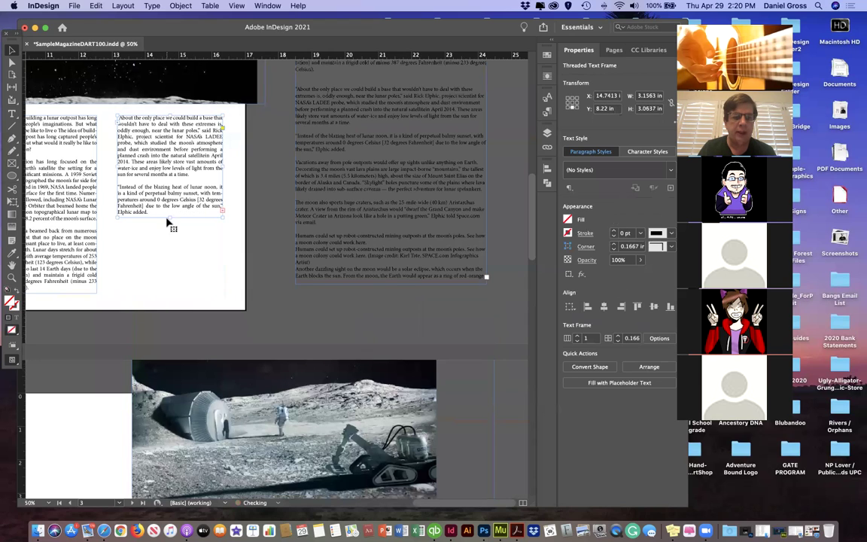
{"action": "left_click", "coordinate": [260, 407]}
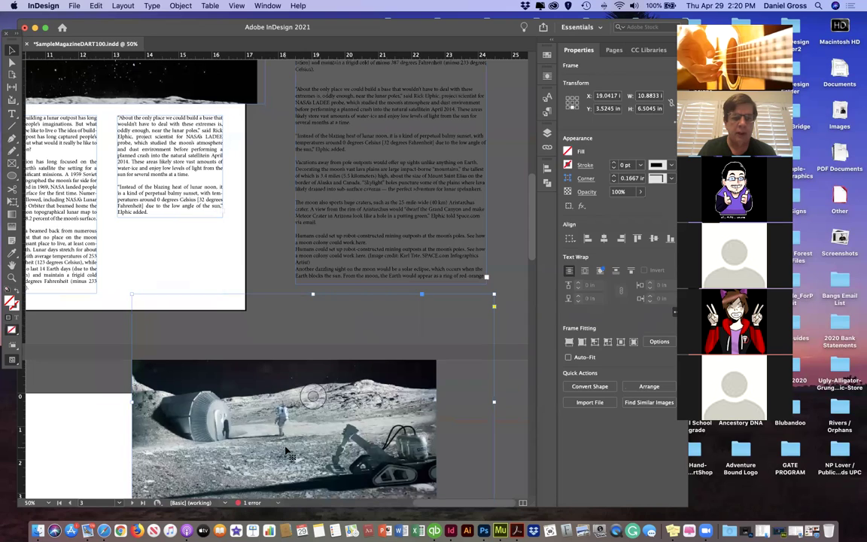
{"action": "left_click_drag", "start_coordinate": [134, 299], "coordinate": [158, 258]}
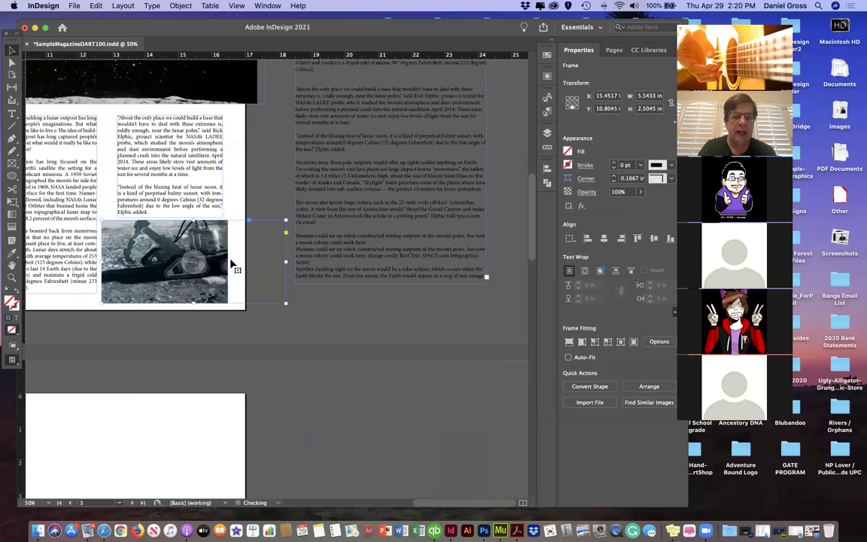
{"action": "left_click_drag", "start_coordinate": [284, 261], "coordinate": [223, 258]}
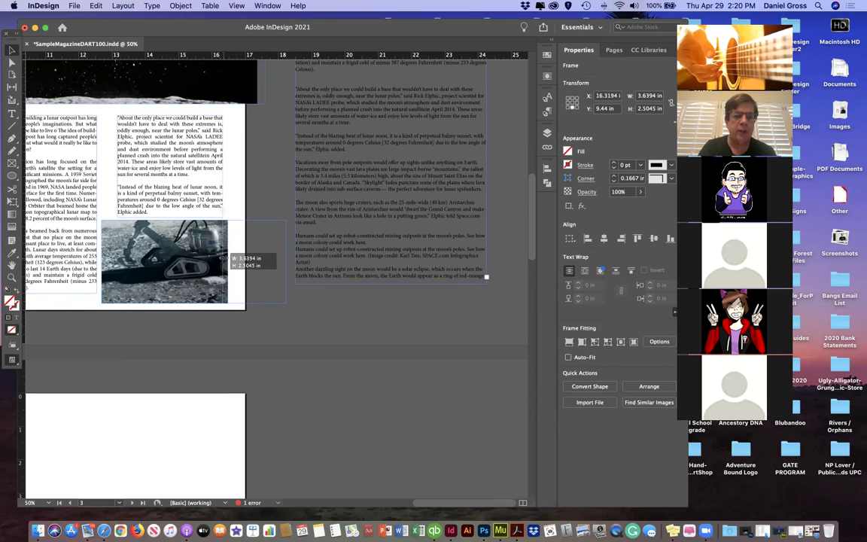
{"action": "left_click_drag", "start_coordinate": [223, 258], "coordinate": [222, 258]}
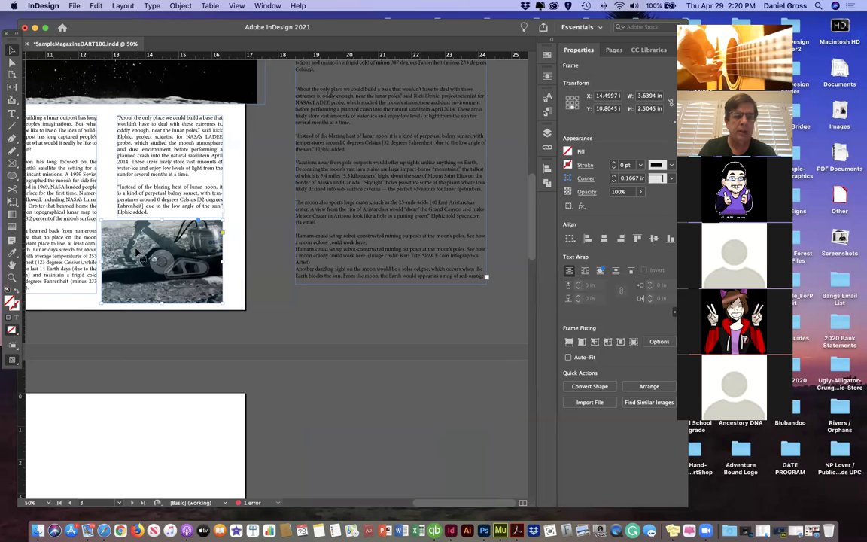
Step: Fit the moon base picture content to its frame and raise the frame's bottom edge to a height of 2.4 in
{"action": "left_click", "coordinate": [570, 343]}
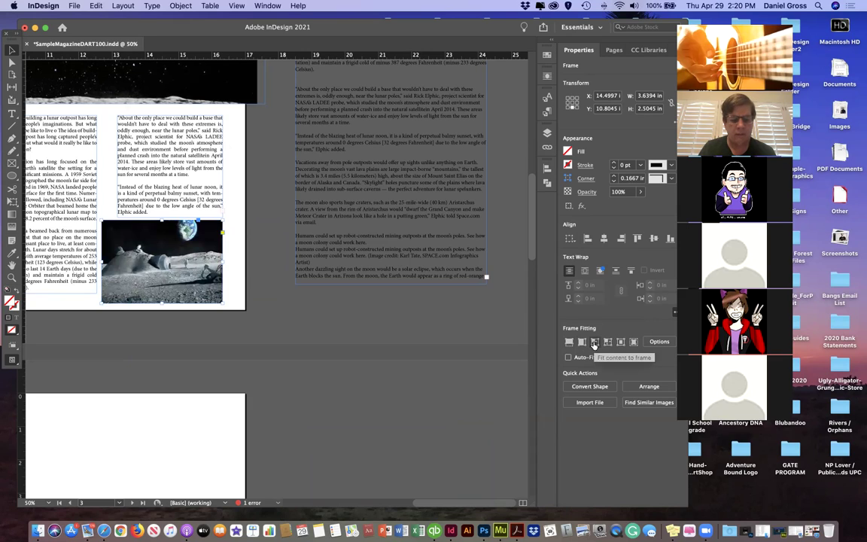
{"action": "left_click", "coordinate": [595, 344]}
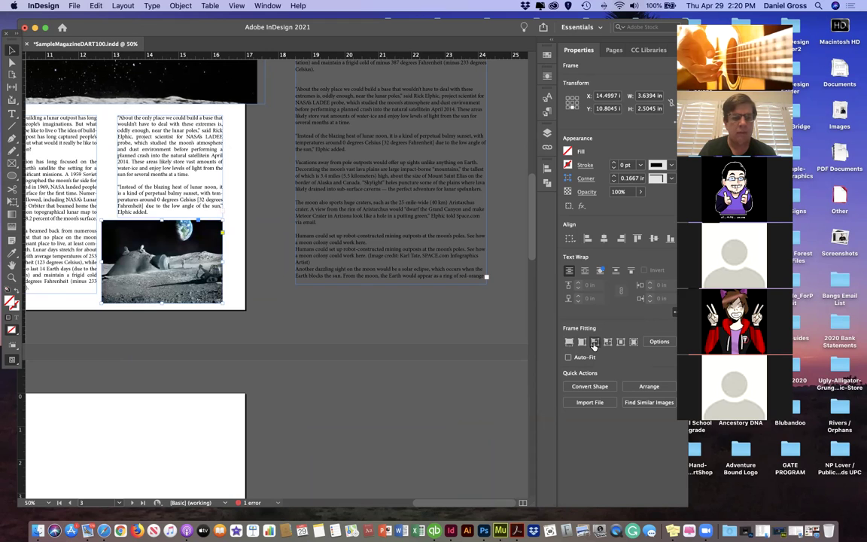
{"action": "left_click", "coordinate": [274, 304]}
{"action": "scroll", "coordinate": [246, 304], "scroll_direction": "left", "scroll_amount": 5}
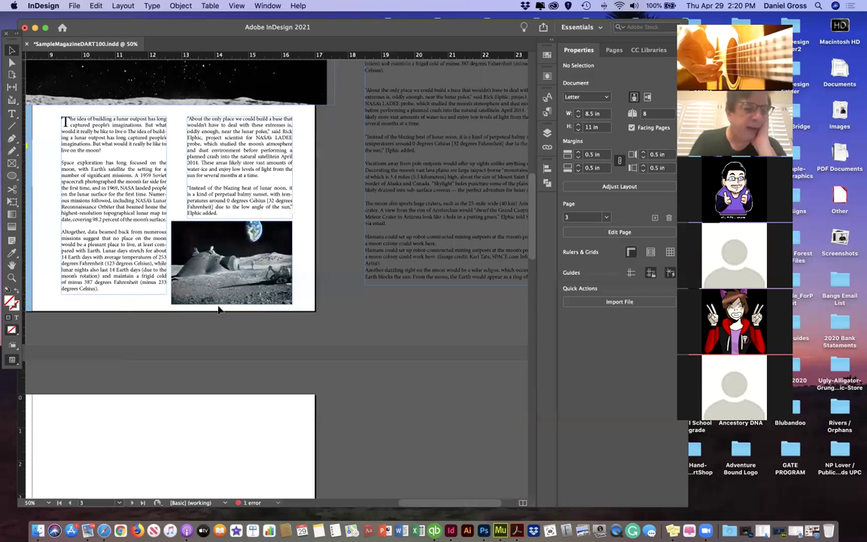
{"action": "scroll", "coordinate": [144, 297], "scroll_direction": "left", "scroll_amount": 4}
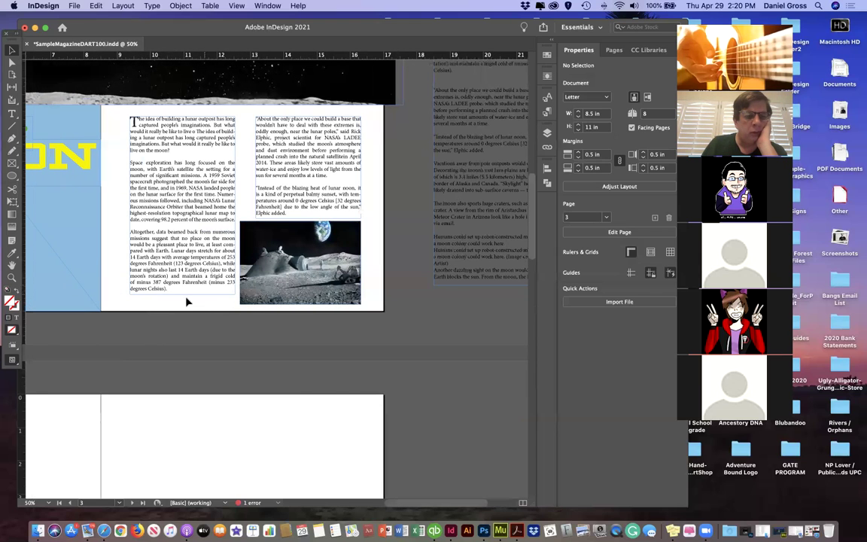
{"action": "left_click", "coordinate": [304, 305]}
{"action": "left_click_drag", "start_coordinate": [301, 305], "coordinate": [300, 301]}
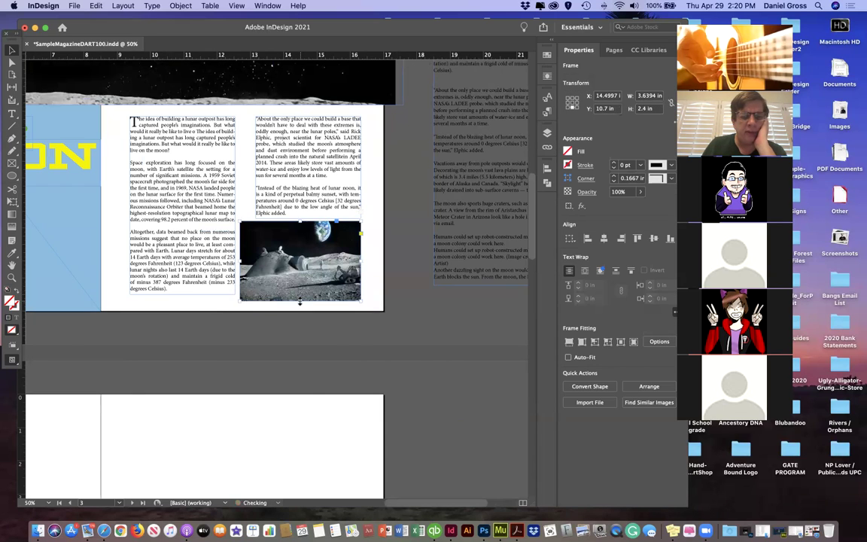
{"action": "left_click", "coordinate": [301, 327]}
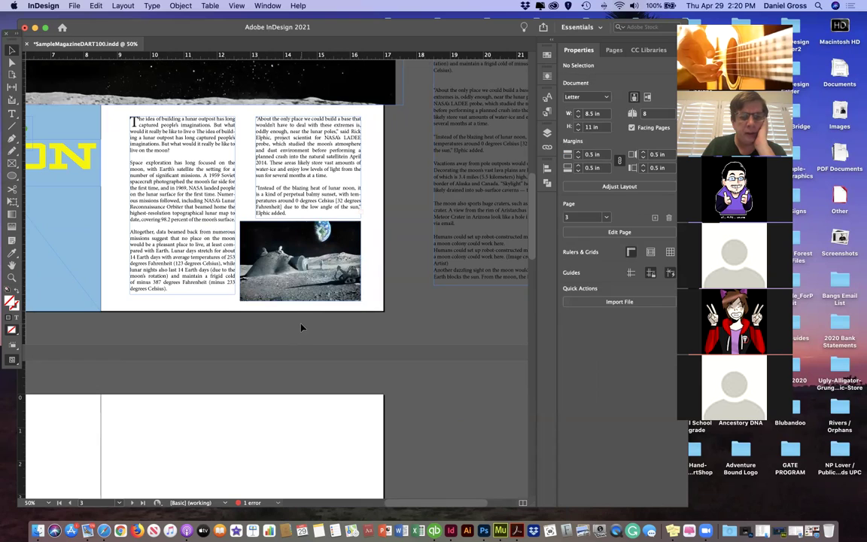
Step: Examine the moon spread's article columns, moon base picture and headline page in Preview mode, and return to Normal mode
{"action": "left_click_drag", "start_coordinate": [12, 361], "coordinate": [47, 384]}
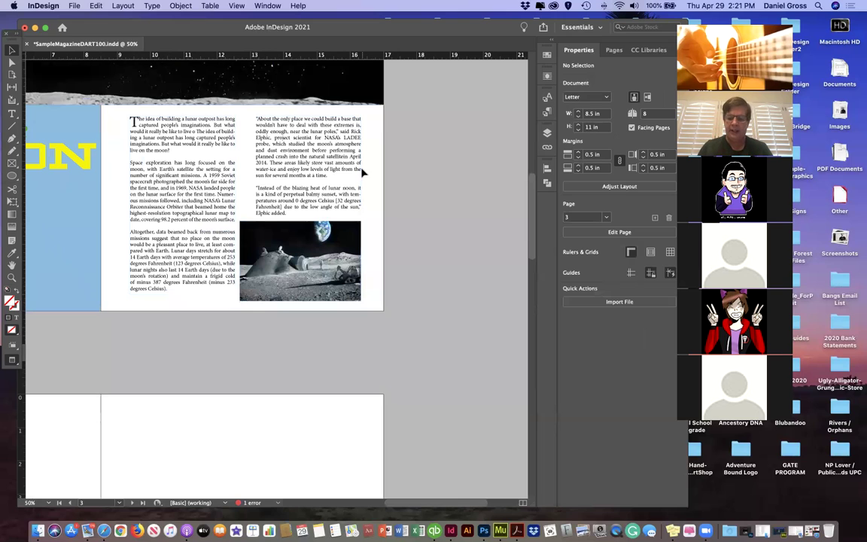
{"action": "key", "text": "super+minus"}
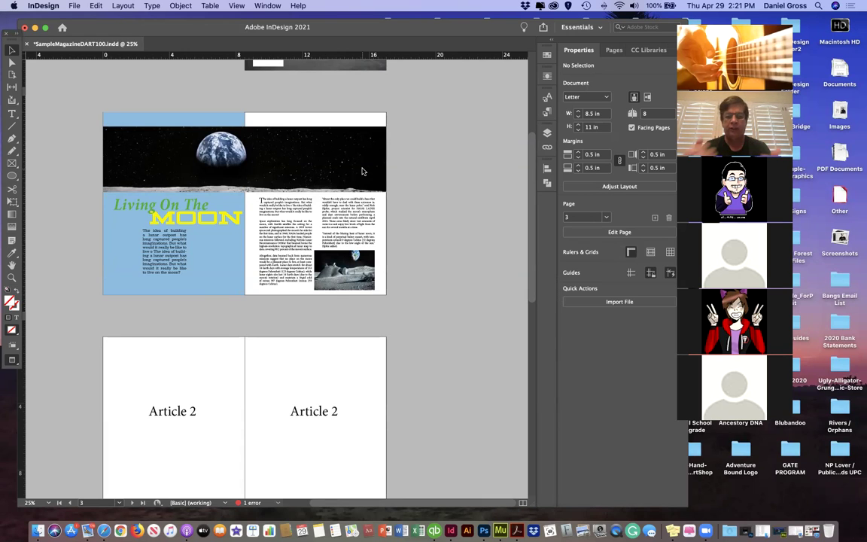
{"action": "key", "text": "super+equal"}
{"action": "key", "text": "super+equal"}
{"action": "key", "text": "super+equal"}
{"action": "key", "text": "super+equal"}
{"action": "key", "text": "super+equal"}
{"action": "key", "text": "super+equal"}
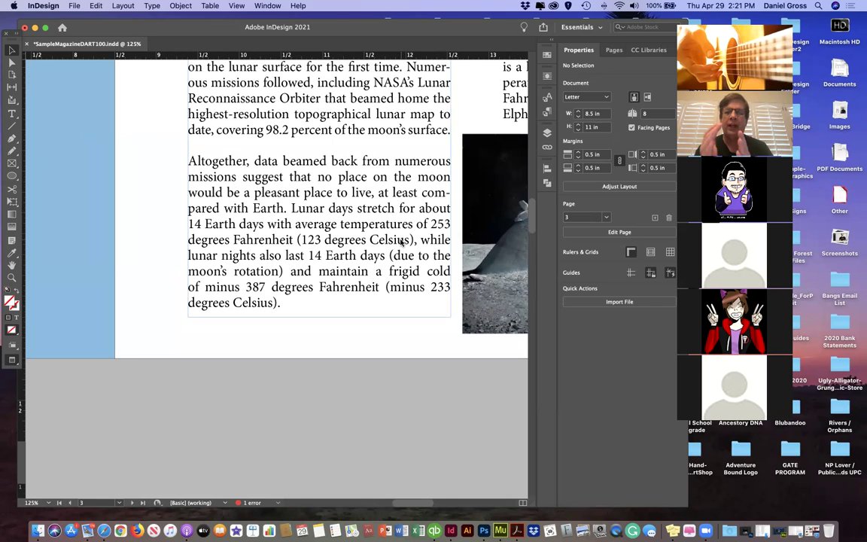
{"action": "key", "text": "super+minus"}
{"action": "key", "text": "super+minus"}
{"action": "key", "text": "super+minus"}
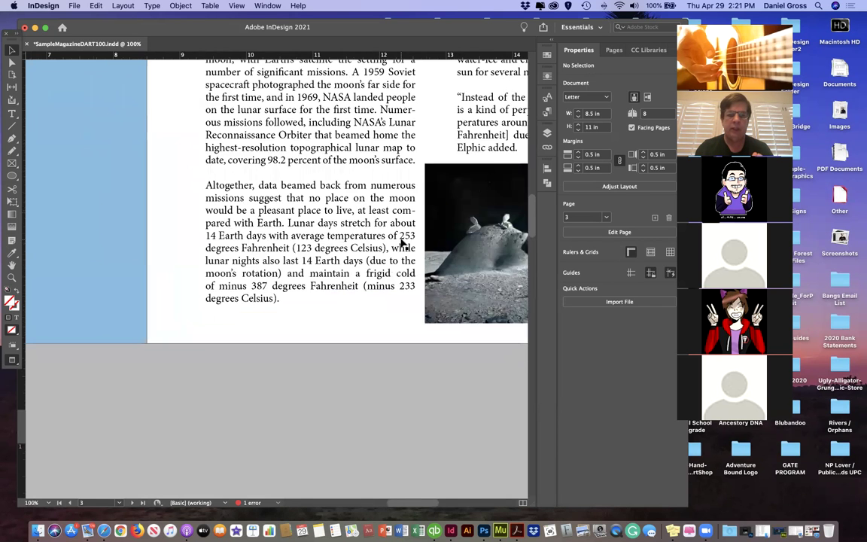
{"action": "key", "text": "super+minus"}
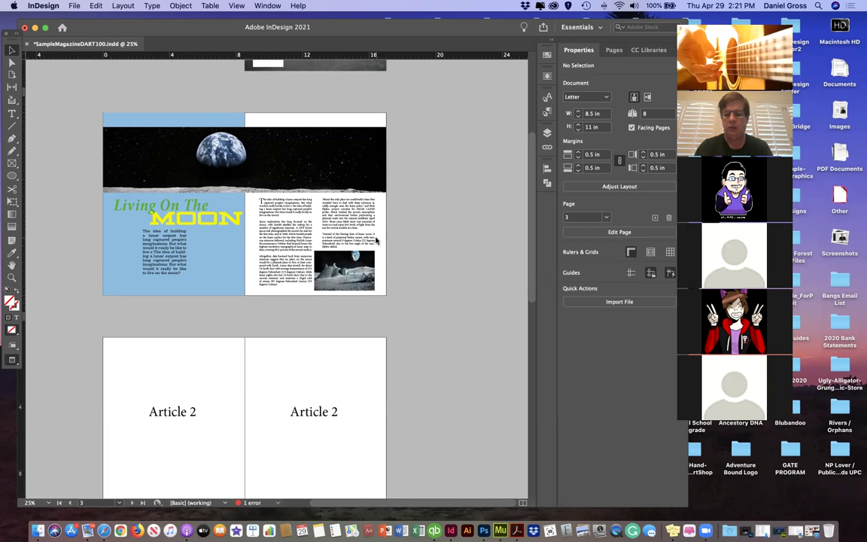
{"action": "key", "text": "super+equal"}
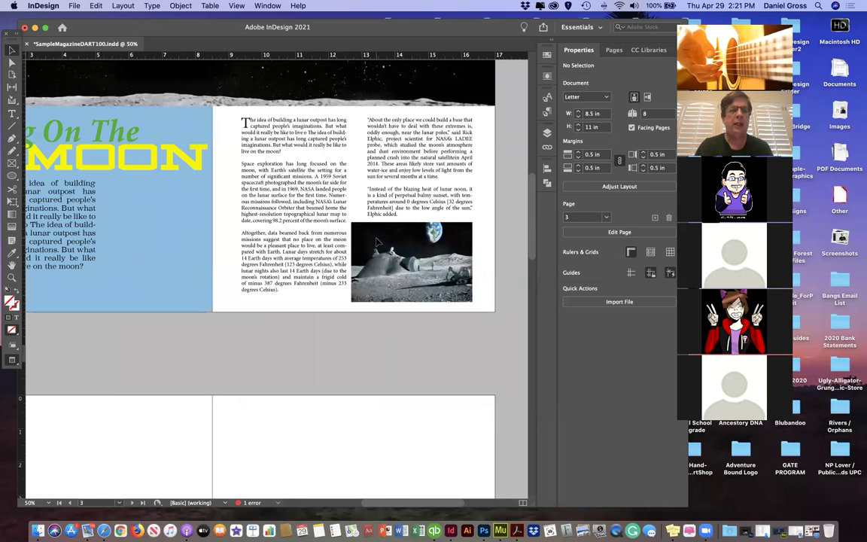
{"action": "scroll", "coordinate": [217, 230], "scroll_direction": "left", "scroll_amount": 3}
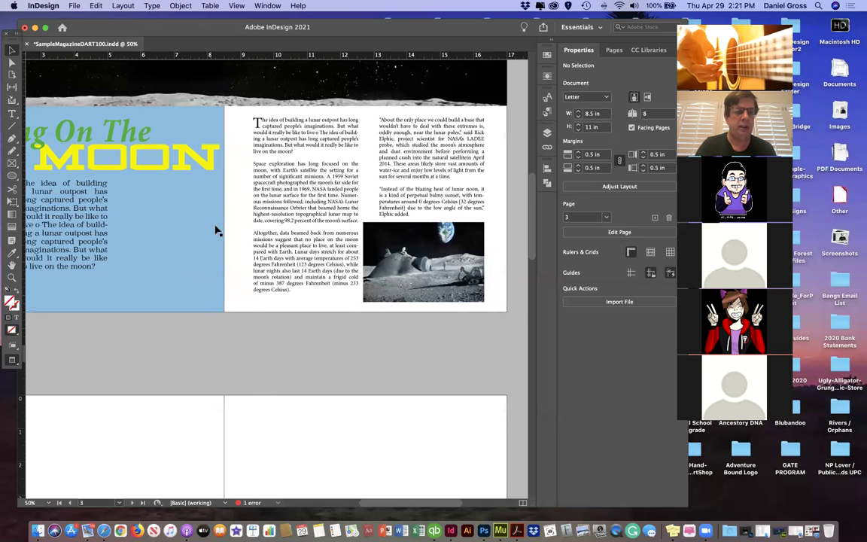
{"action": "scroll", "coordinate": [217, 230], "scroll_direction": "left", "scroll_amount": 4}
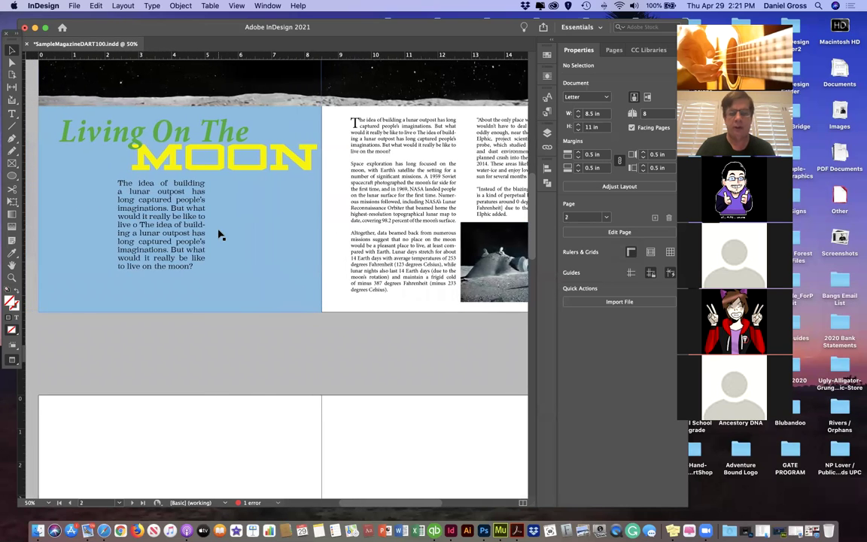
{"action": "key", "text": "super+minus"}
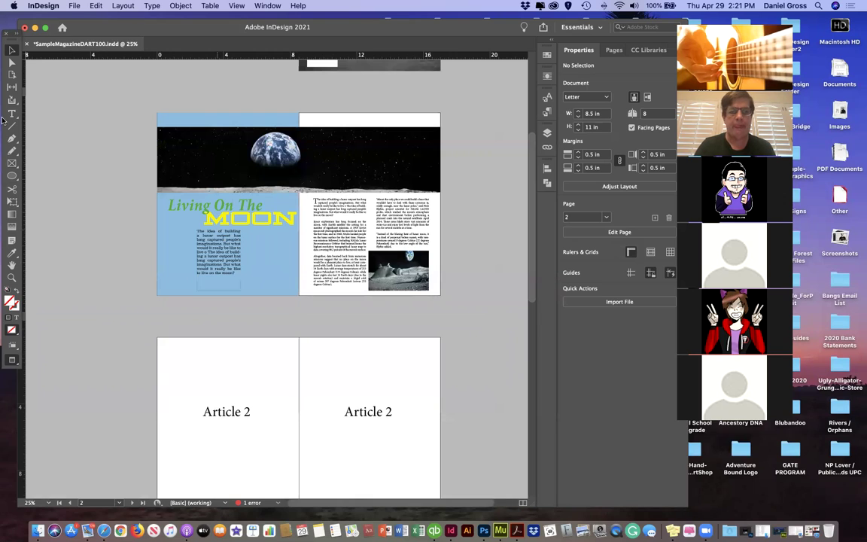
{"action": "left_click", "coordinate": [15, 362]}
{"action": "left_click", "coordinate": [42, 373]}
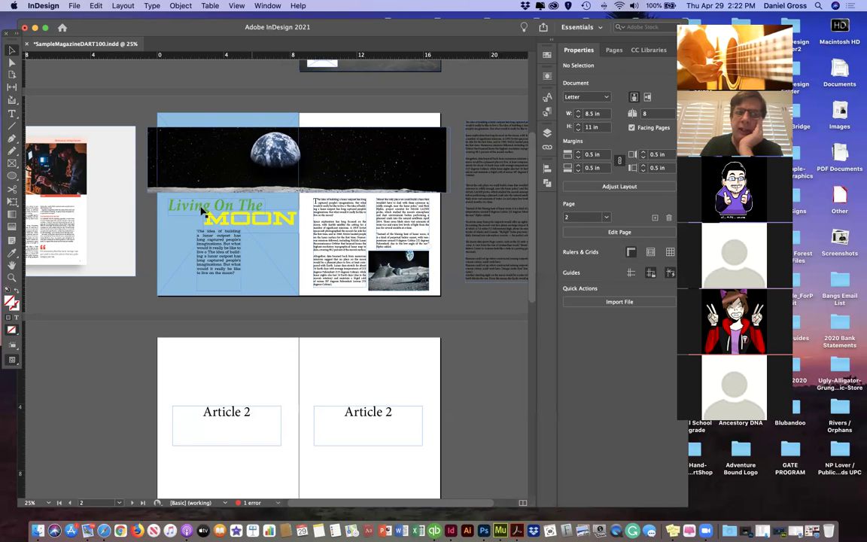
Step: Switch to Safari and examine the "Uncovering the Arts" and "Le Maître et les Scarabées" spreads among the magazine layouts image results
{"action": "left_click", "coordinate": [104, 531]}
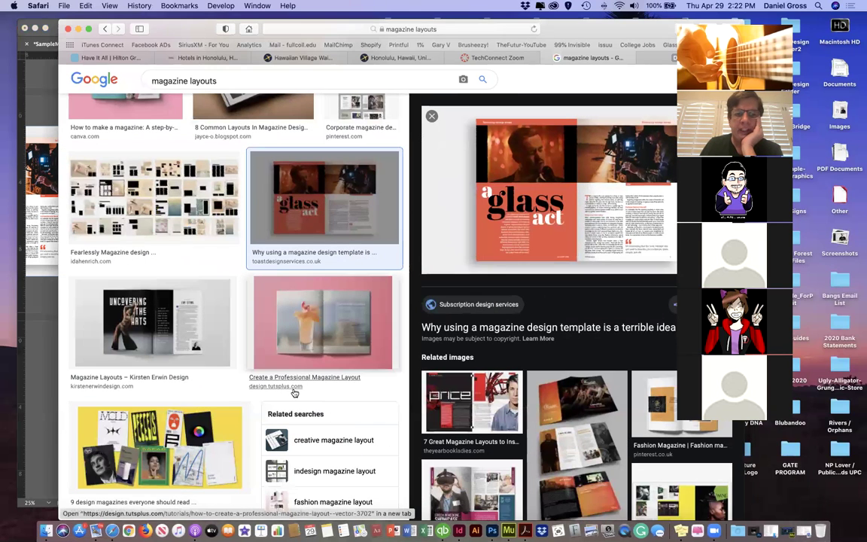
{"action": "left_click", "coordinate": [116, 300]}
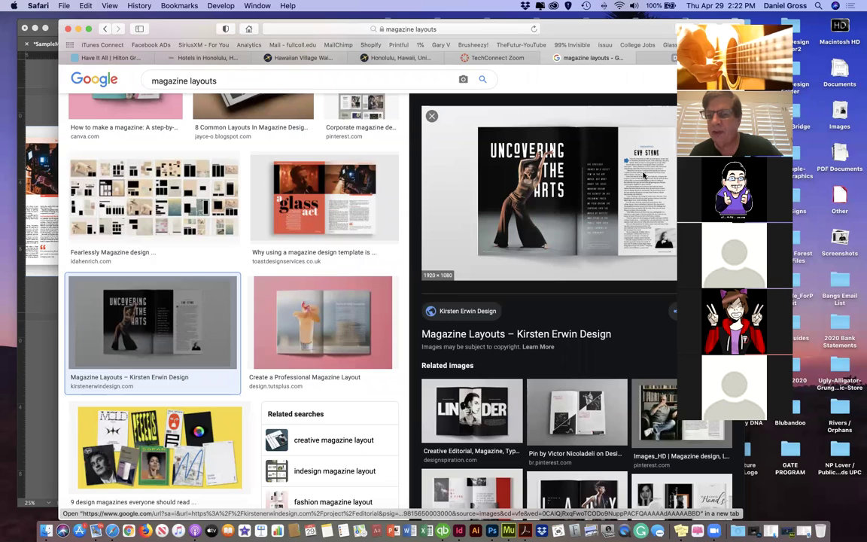
{"action": "scroll", "coordinate": [638, 285], "scroll_direction": "down", "scroll_amount": 2}
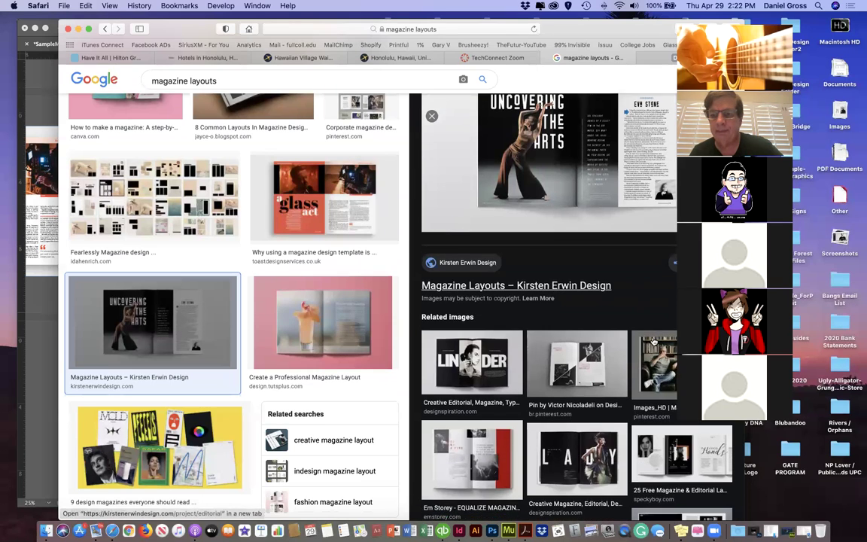
{"action": "left_click", "coordinate": [655, 354]}
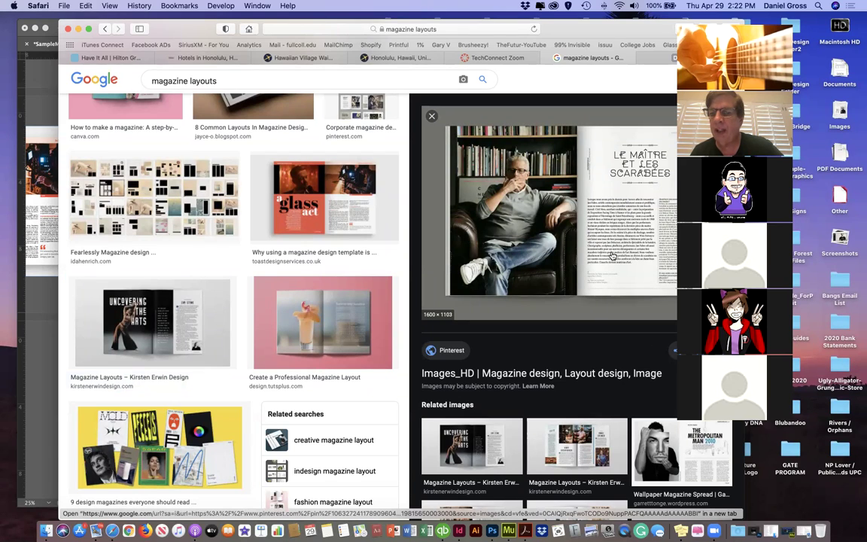
{"action": "scroll", "coordinate": [647, 195], "scroll_direction": "right", "scroll_amount": 1}
{"action": "scroll", "coordinate": [646, 195], "scroll_direction": "down", "scroll_amount": 1}
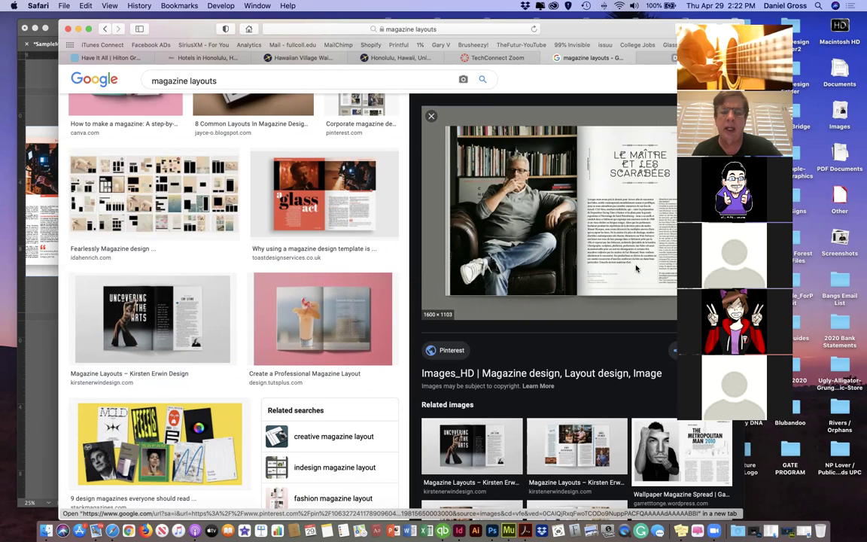
Step: Look through more magazine layouts results, enlarge Creative Market's "Magazine Layout - Adobe InDesign" image, and return to InDesign
{"action": "scroll", "coordinate": [301, 256], "scroll_direction": "up", "scroll_amount": 5}
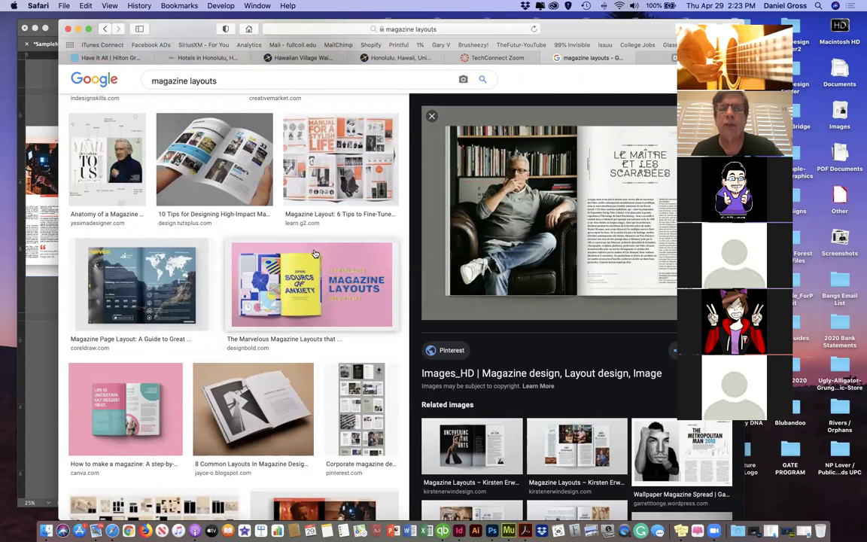
{"action": "scroll", "coordinate": [315, 254], "scroll_direction": "up", "scroll_amount": 3}
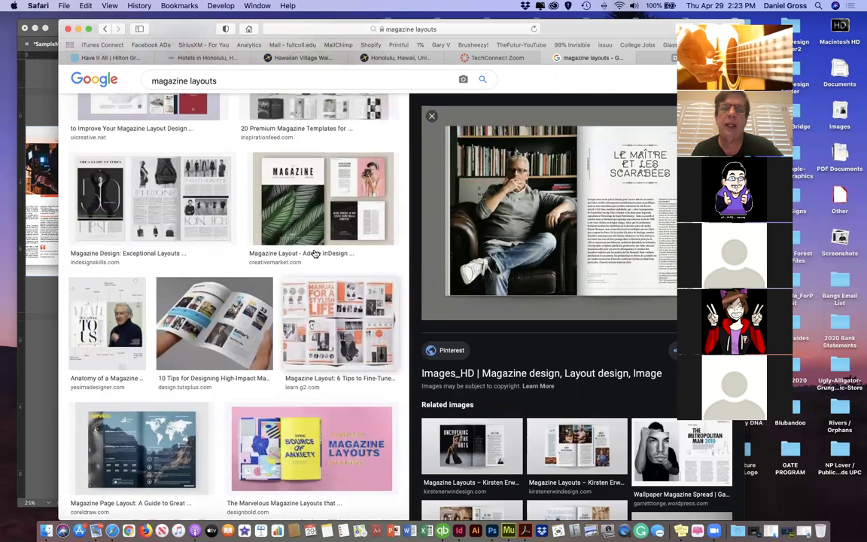
{"action": "scroll", "coordinate": [317, 252], "scroll_direction": "up", "scroll_amount": 1}
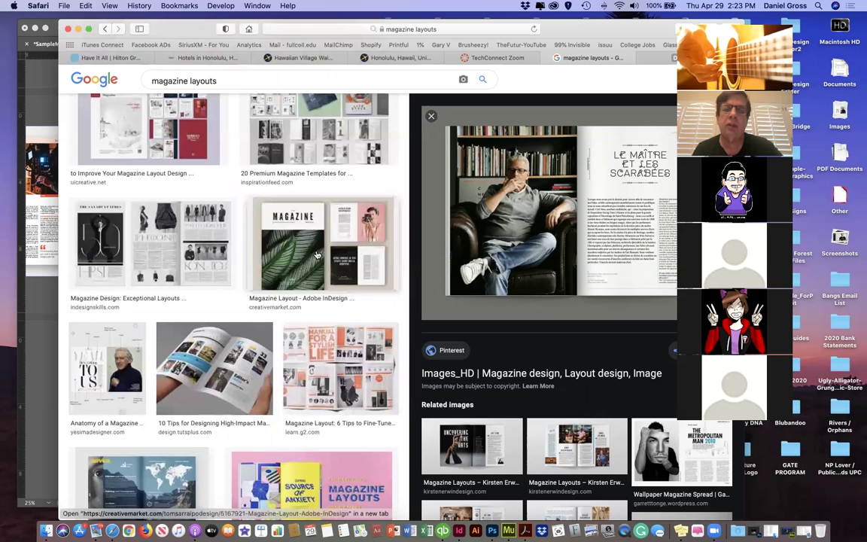
{"action": "left_click", "coordinate": [351, 225]}
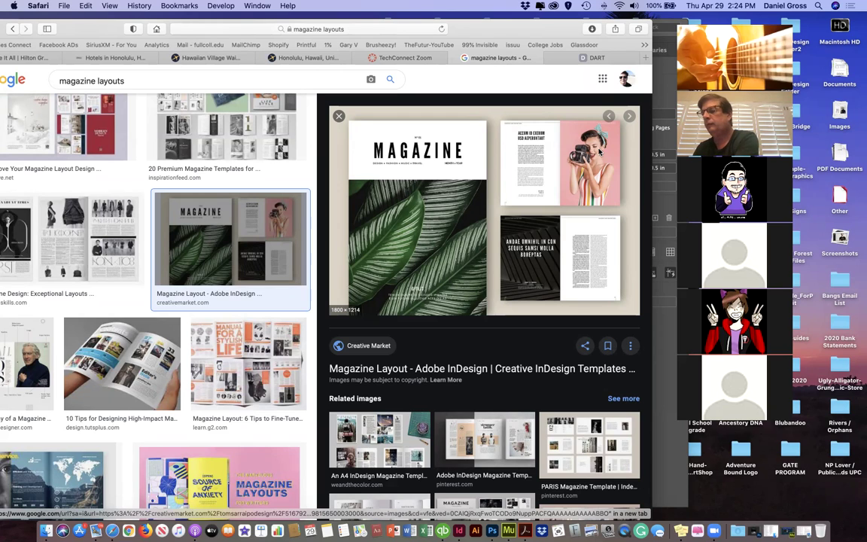
{"action": "left_click", "coordinate": [675, 354]}
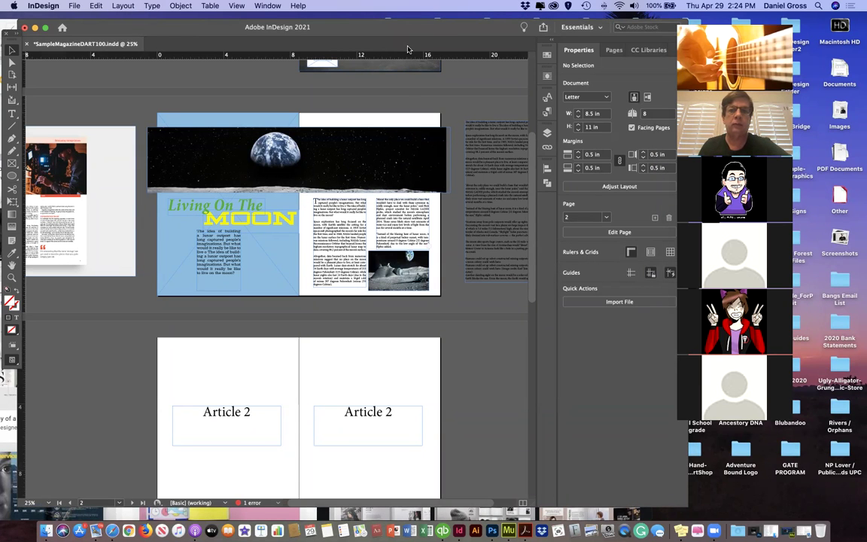
{"action": "left_click", "coordinate": [367, 46]}
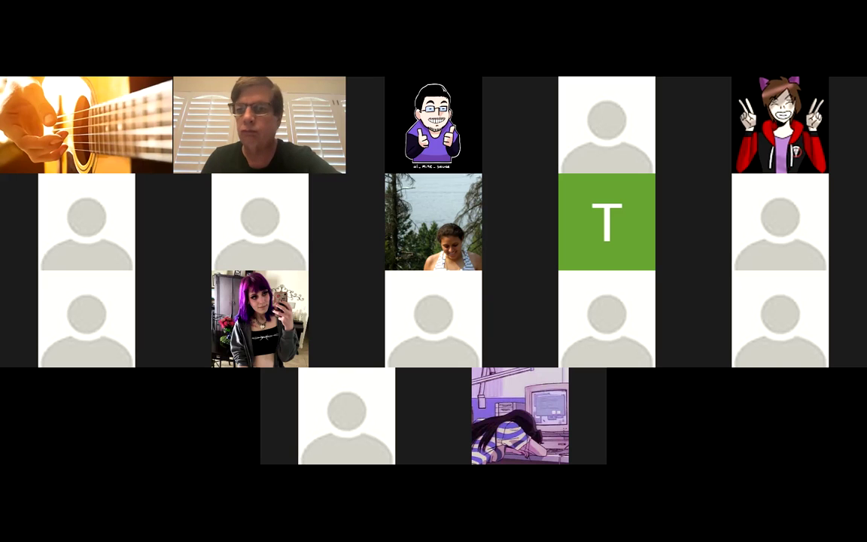